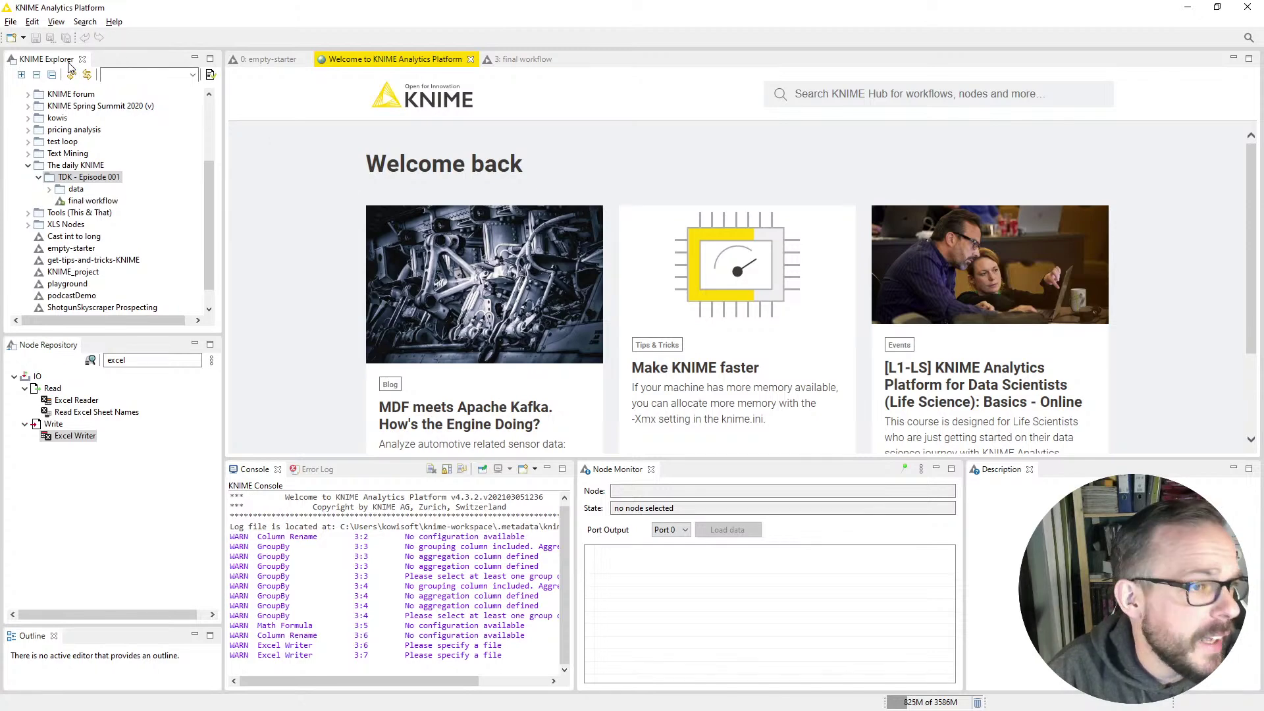
Clear the Node Repository search filter and make the Outline view taller.
mouse_move(210, 267)
mouse_down()
mouse_move(209, 200)
mouse_move(217, 258)
mouse_up()
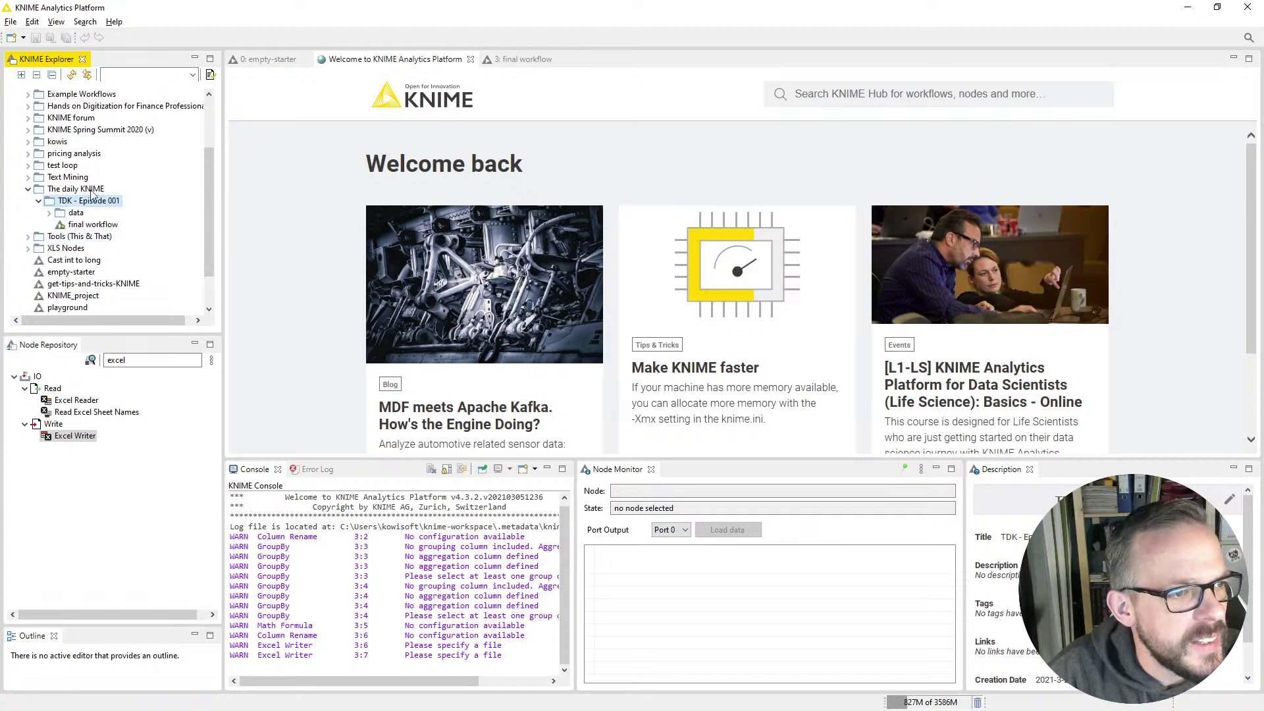
click(108, 366)
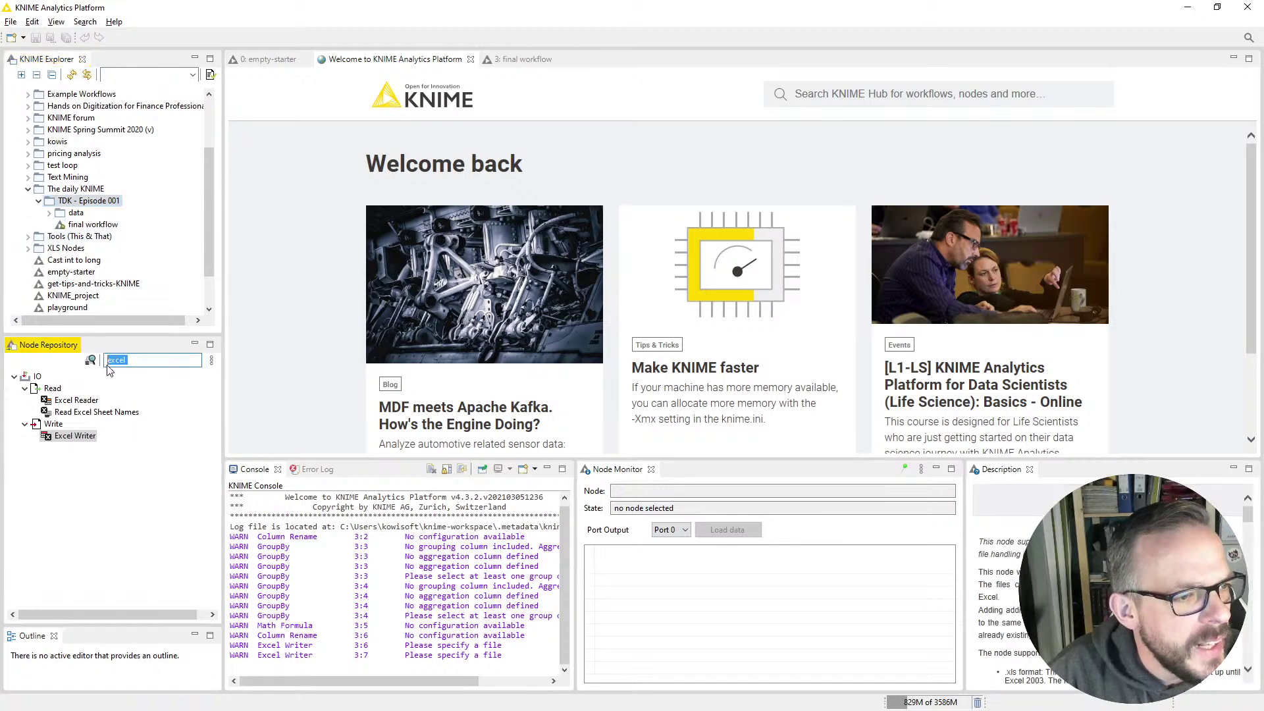
key(BackSpace)
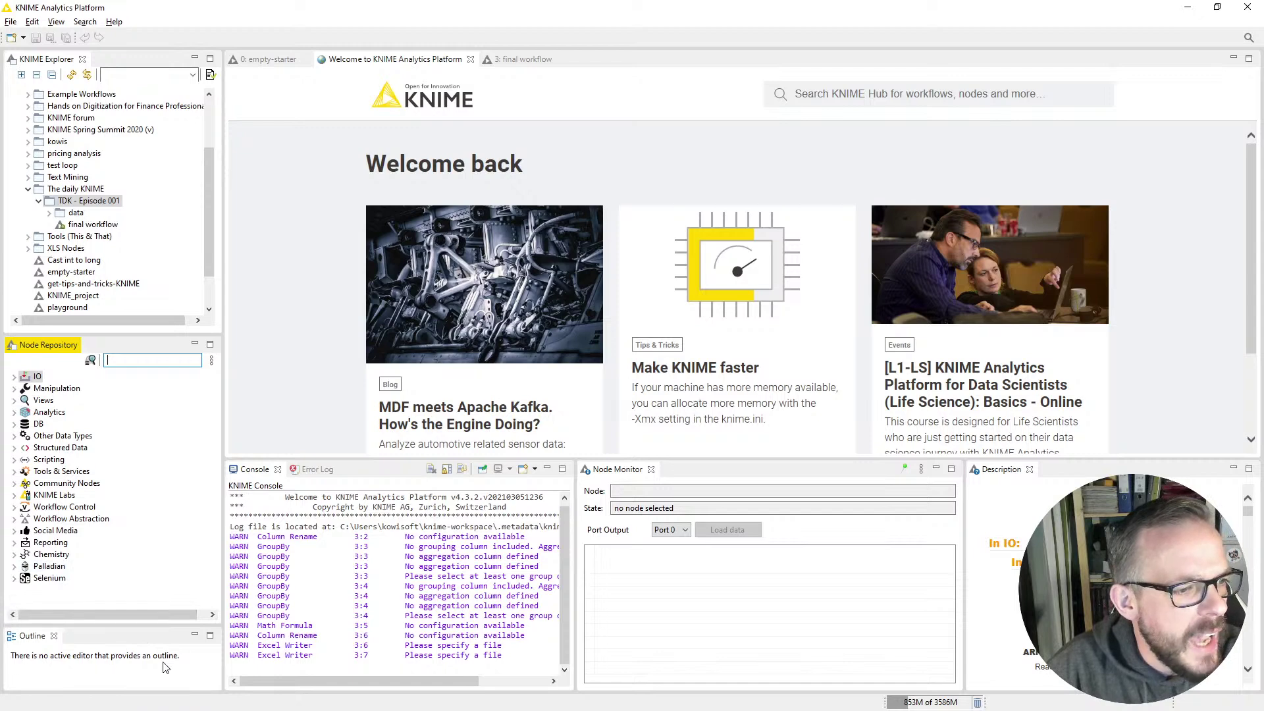
drag(144, 626, 144, 579)
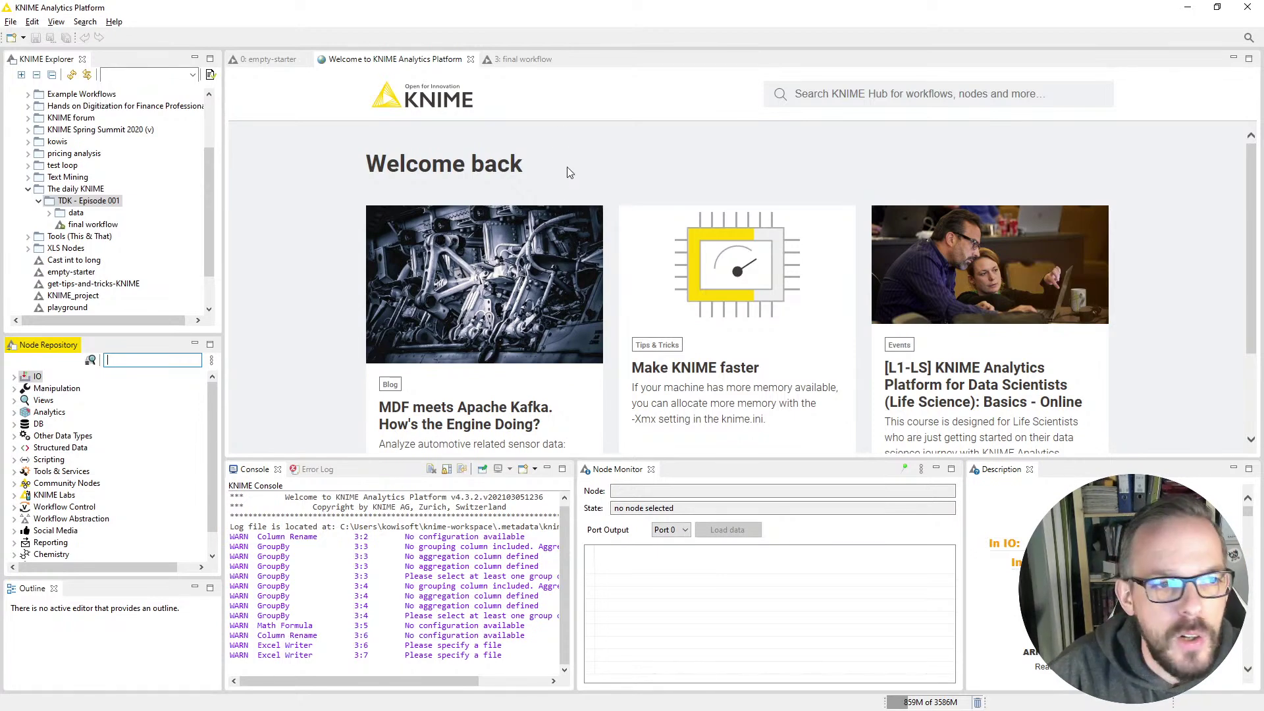
Bring up the final workflow and clear the KNIME console output.
click(530, 60)
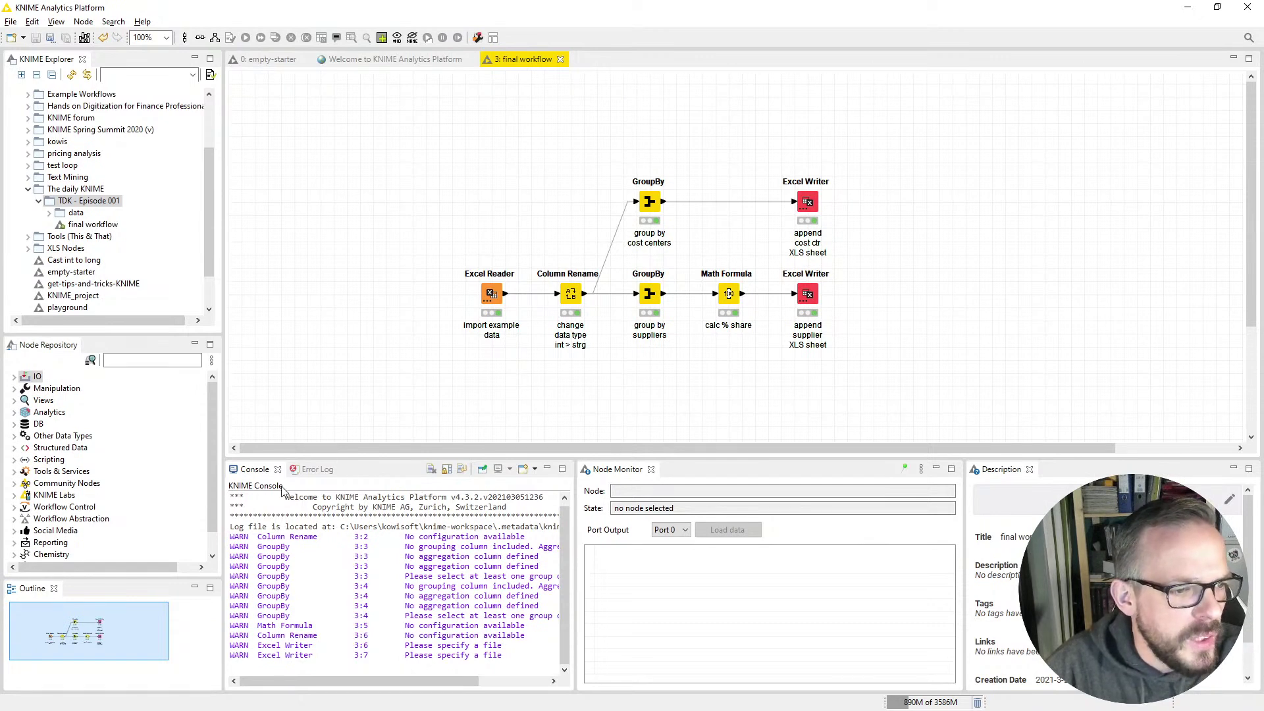
click(431, 469)
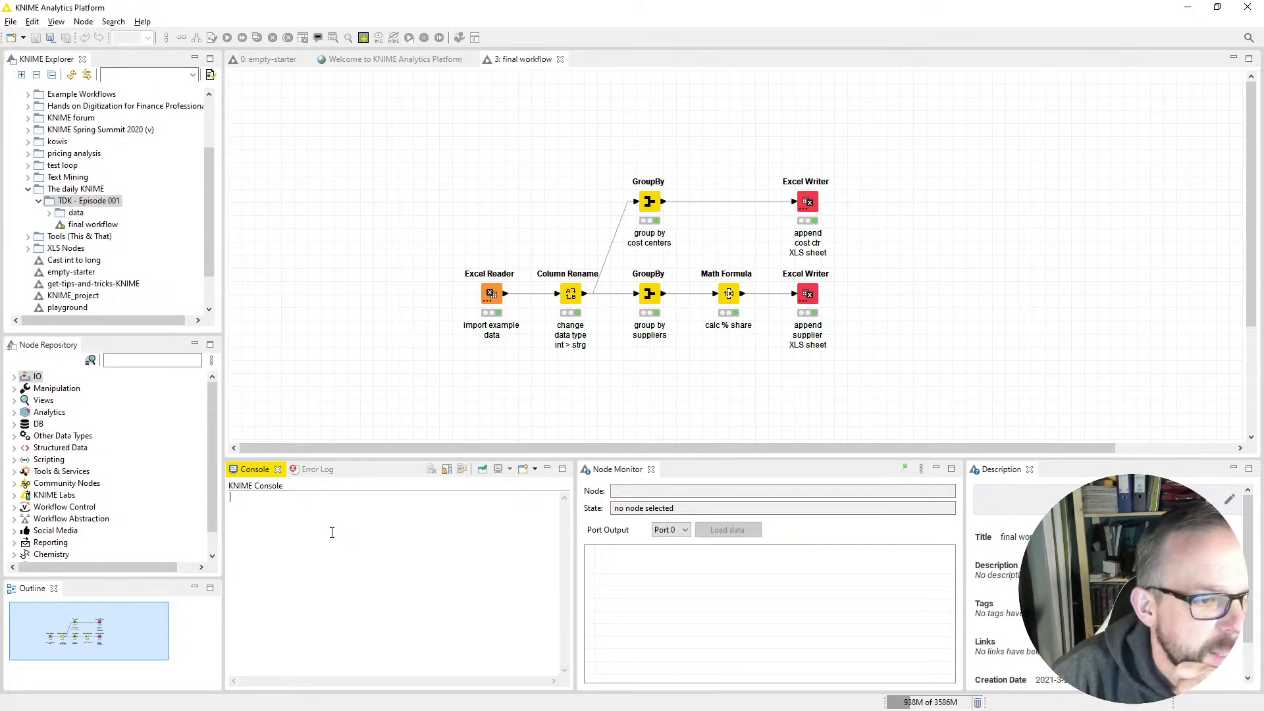
Permanently delete all events from the Error Log and return to the console.
click(313, 469)
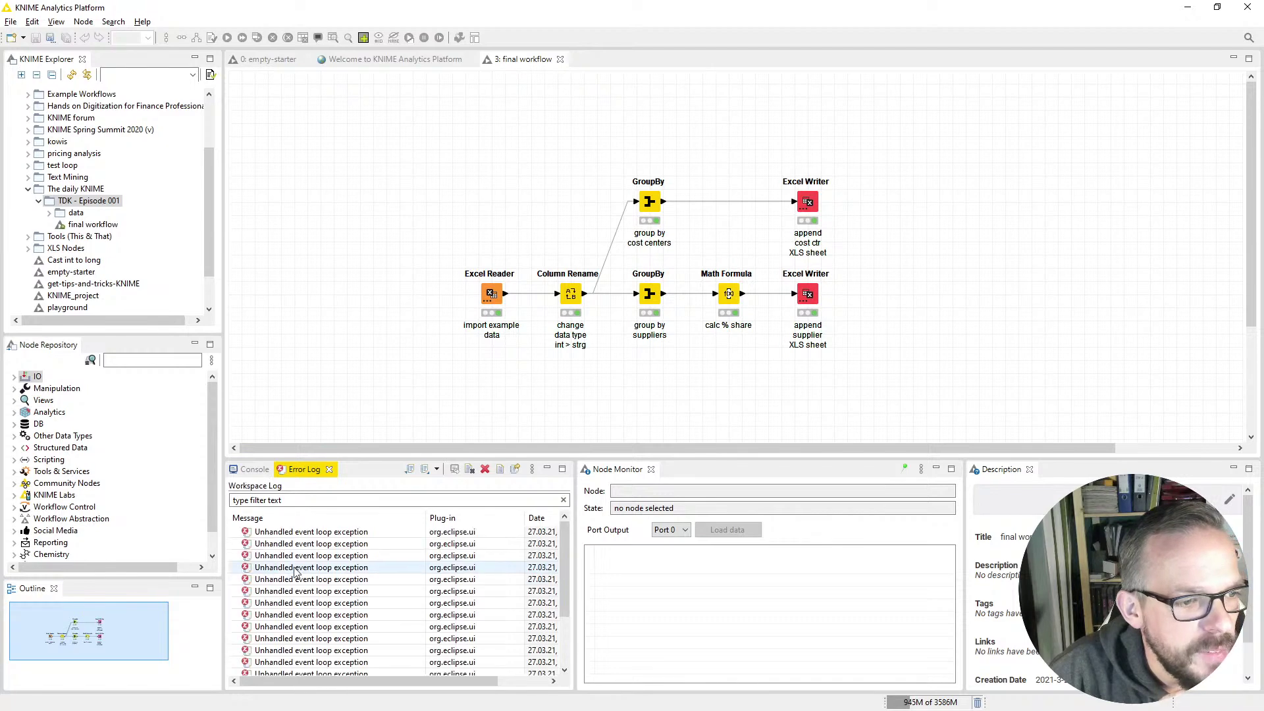
click(485, 470)
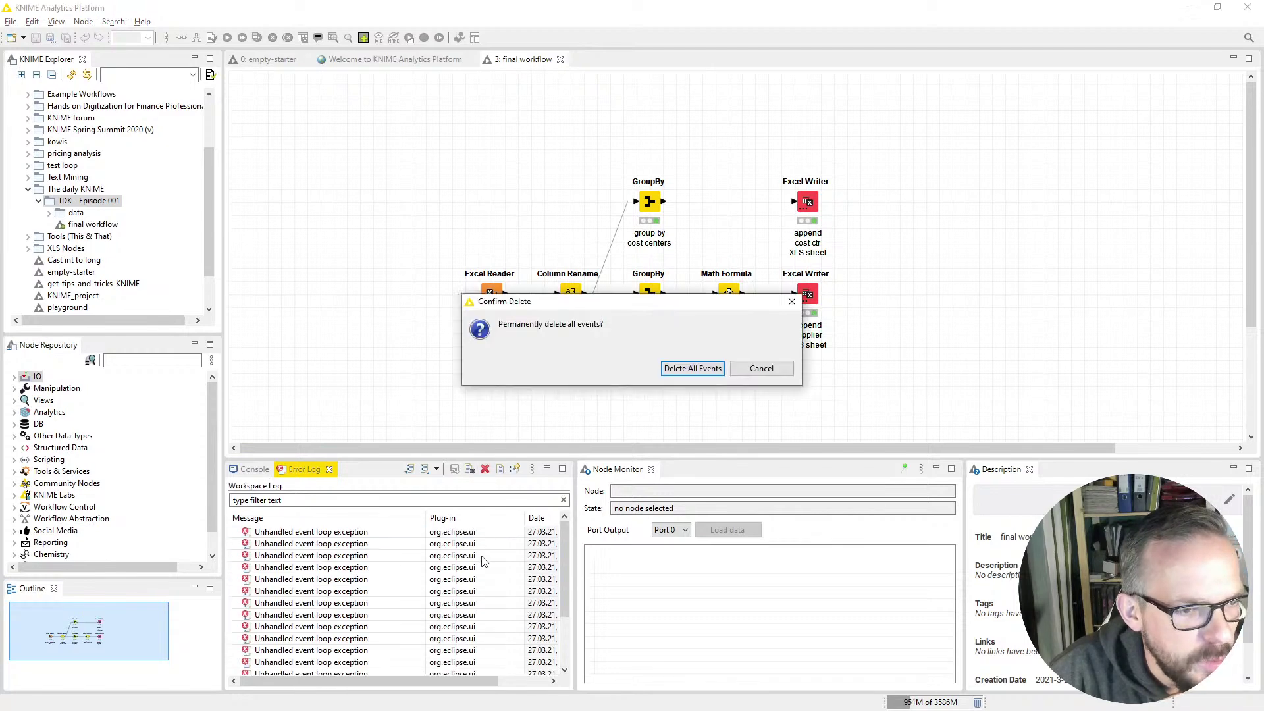
click(686, 370)
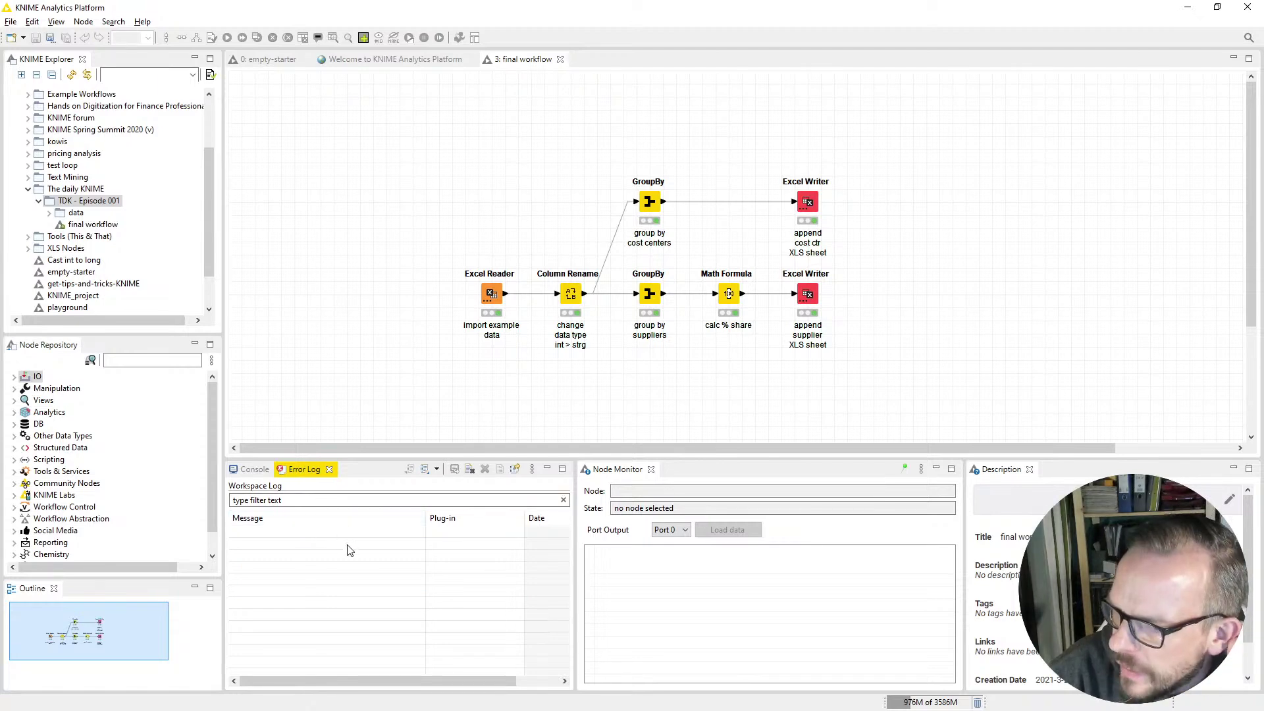
click(253, 468)
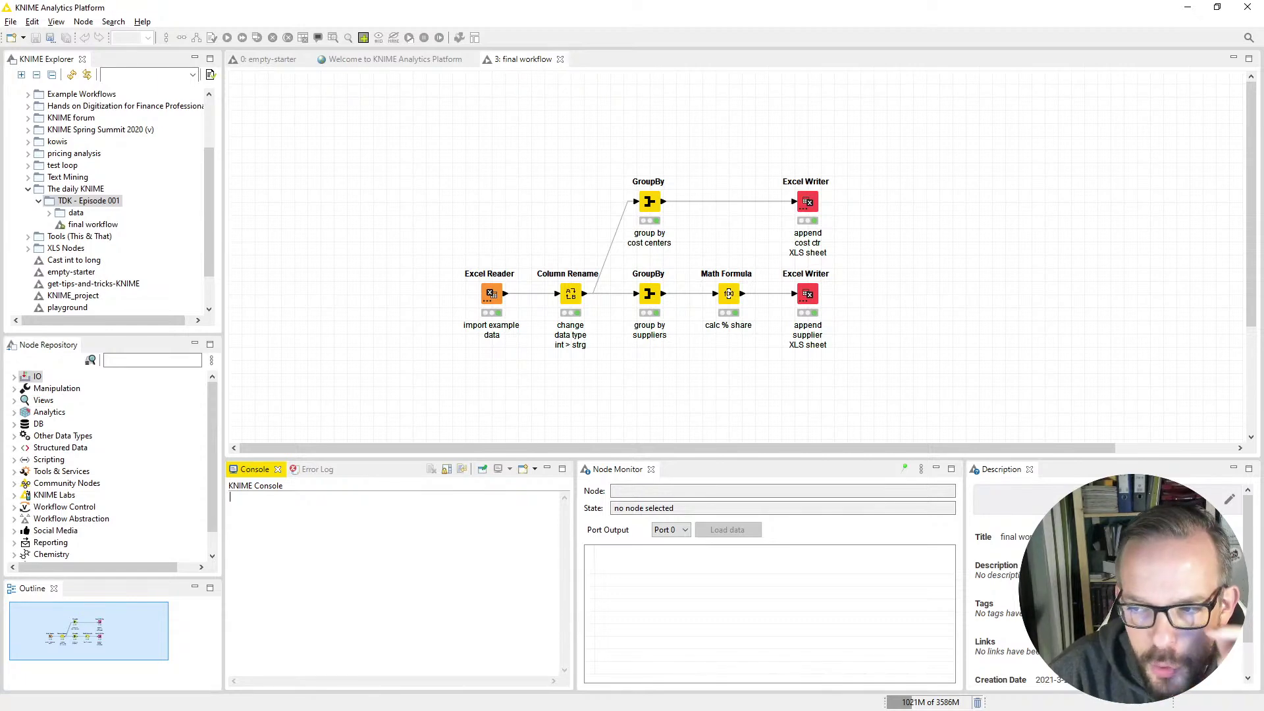
Inspect the output tables of the Excel Reader and Column Rename nodes in the final workflow.
click(491, 295)
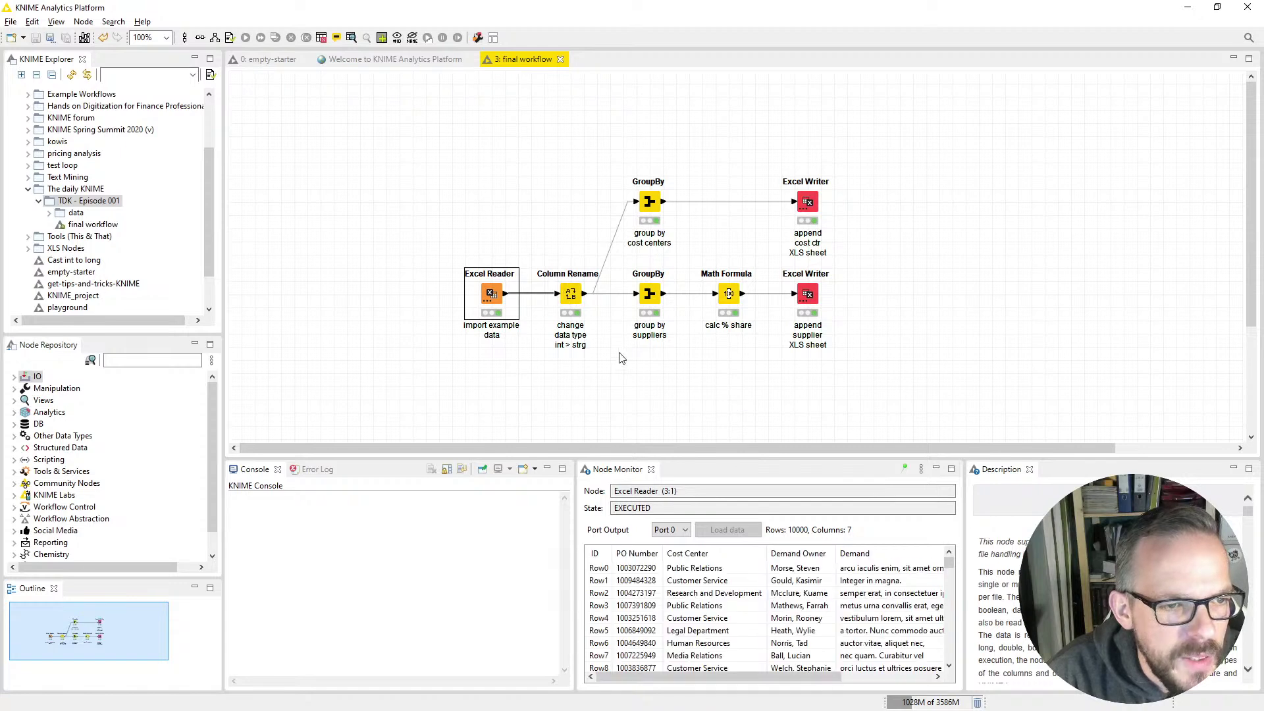
click(570, 294)
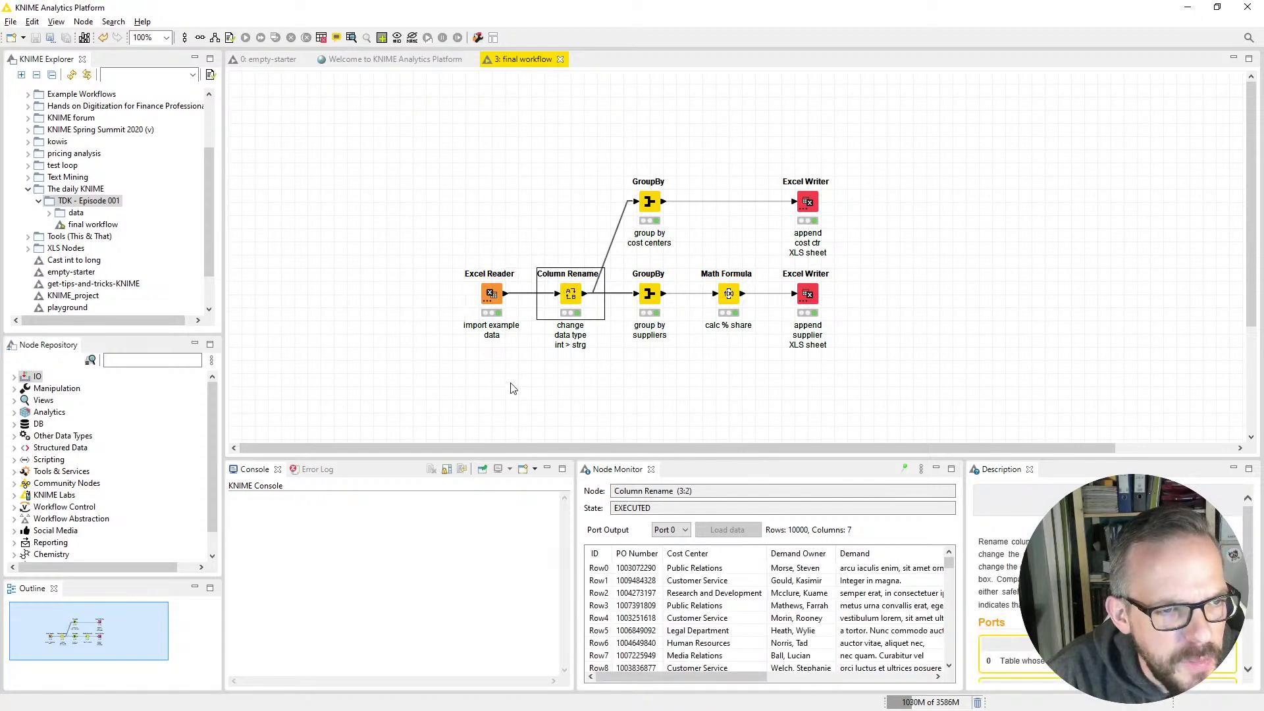
click(360, 60)
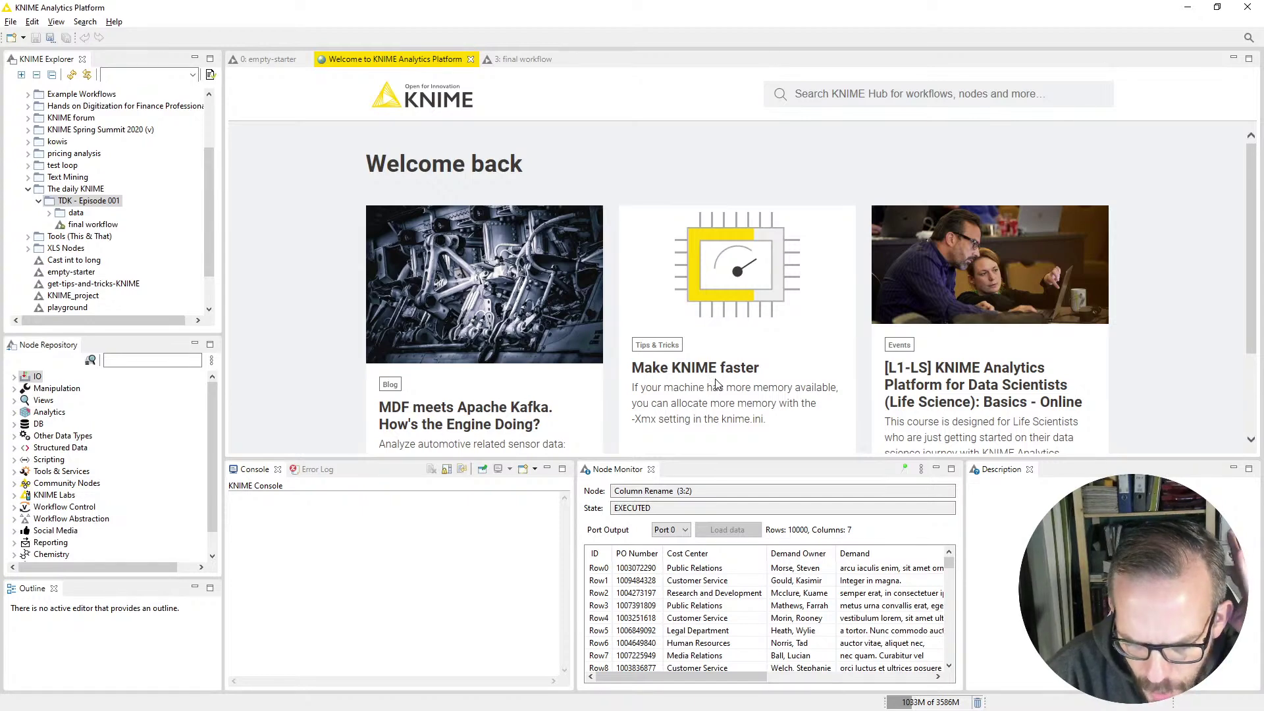
click(537, 66)
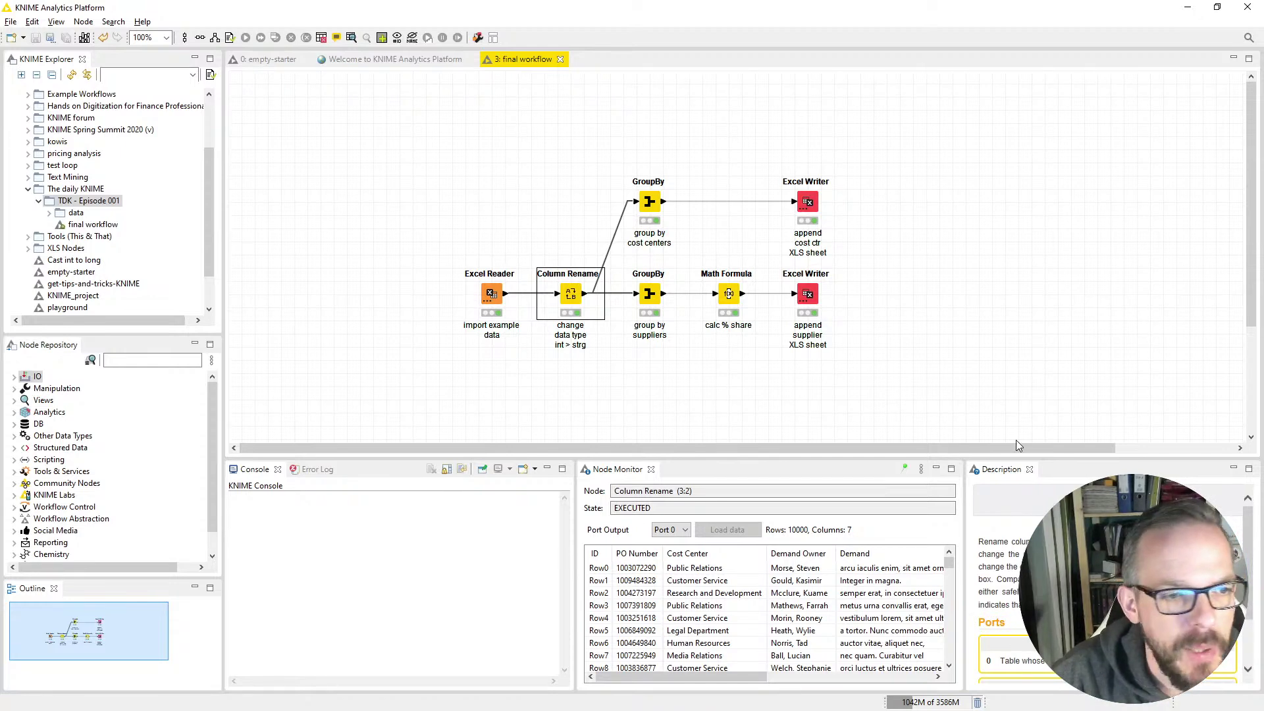
click(498, 292)
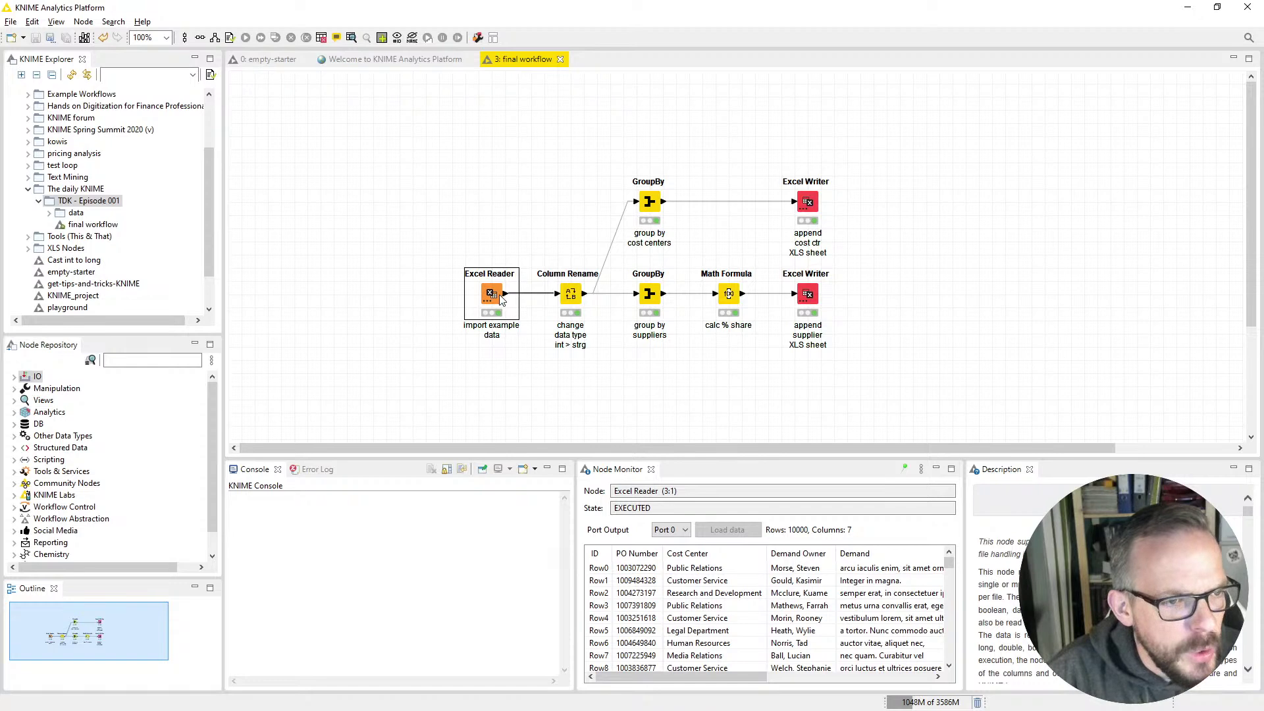
Reset all seven nodes of the final workflow together.
scroll(501, 299, up, 3)
drag(478, 449, 369, 445)
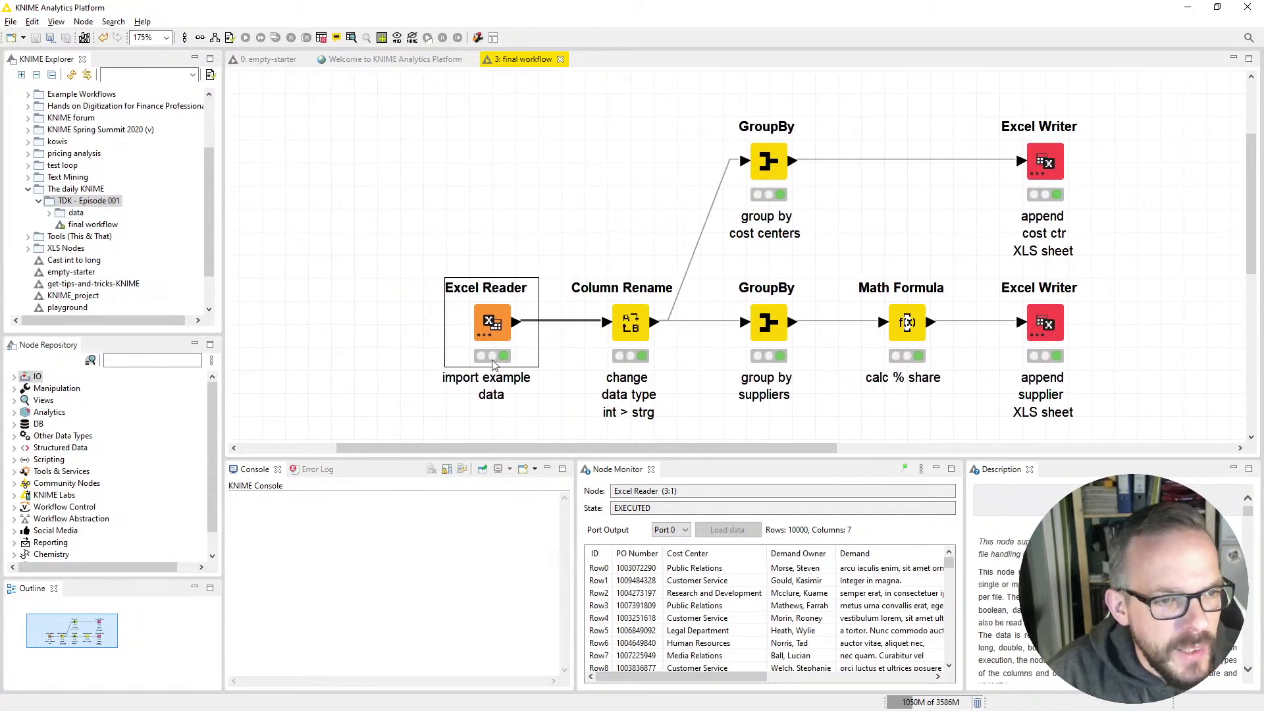
drag(1118, 429, 432, 133)
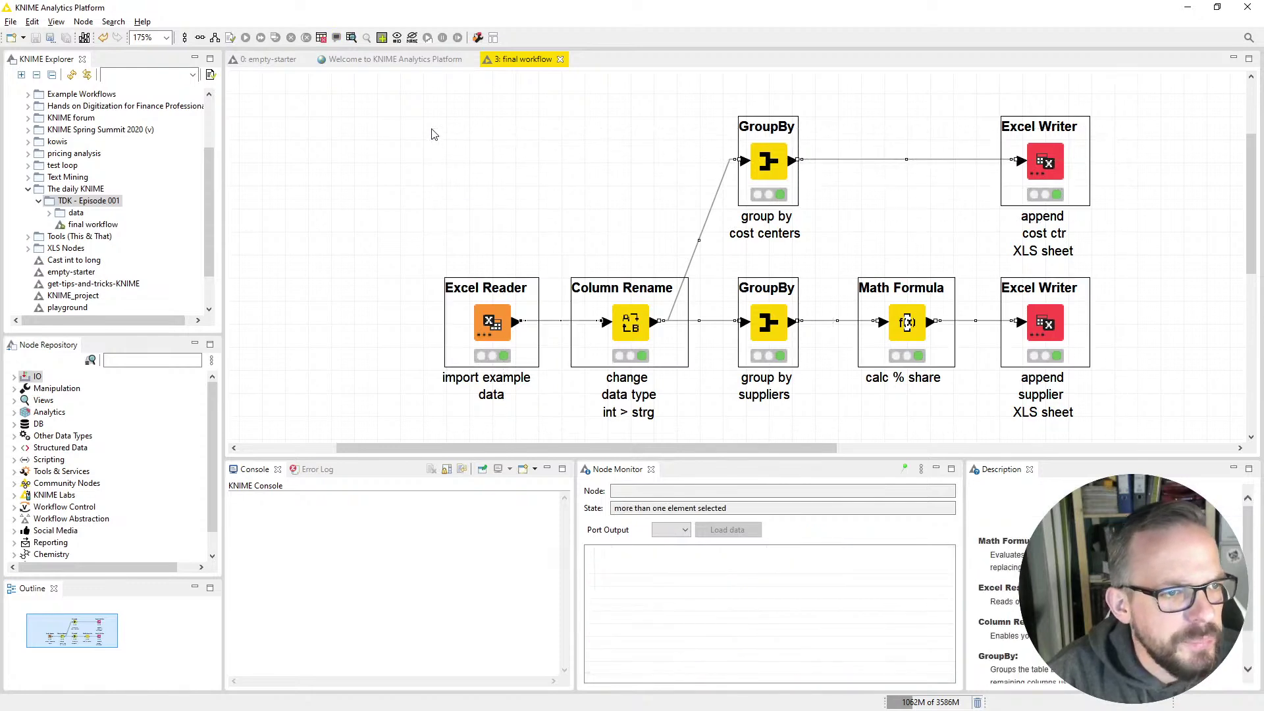
click(321, 37)
click(526, 208)
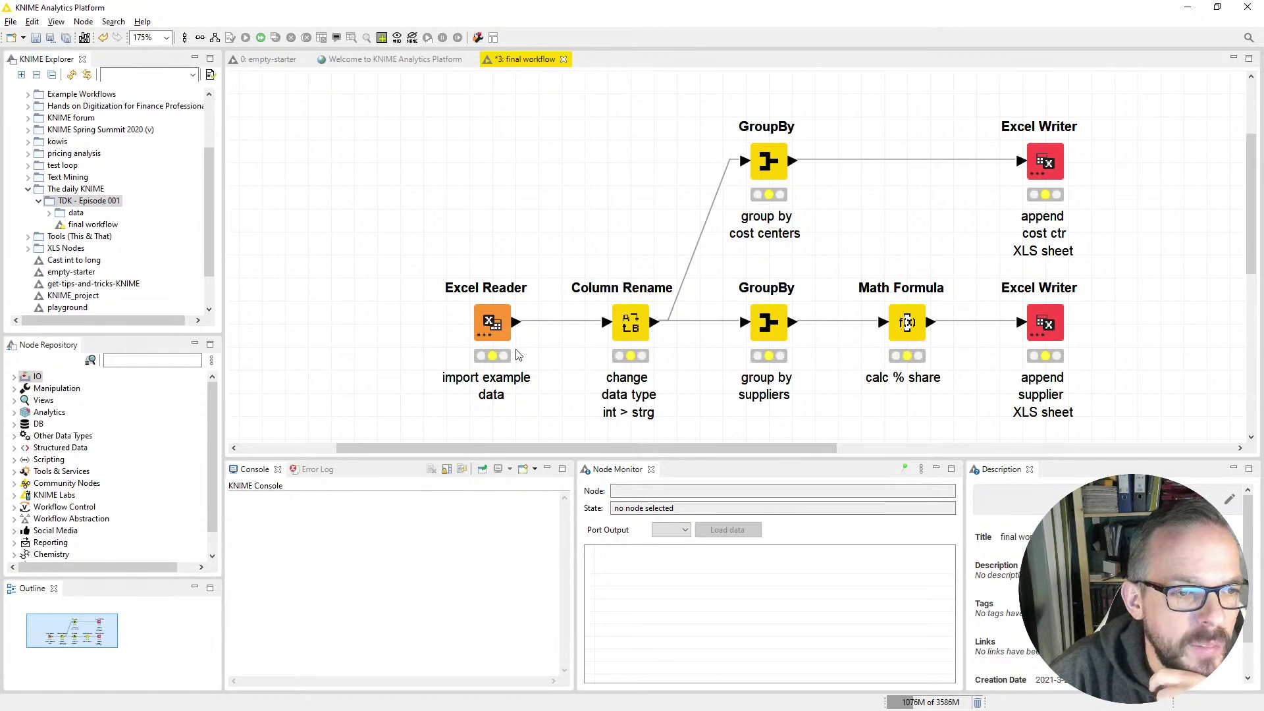
Check the Column Rename node's execution state at 100% zoom and clear the selection.
scroll(520, 340, down, 3)
scroll(520, 340, down, 1)
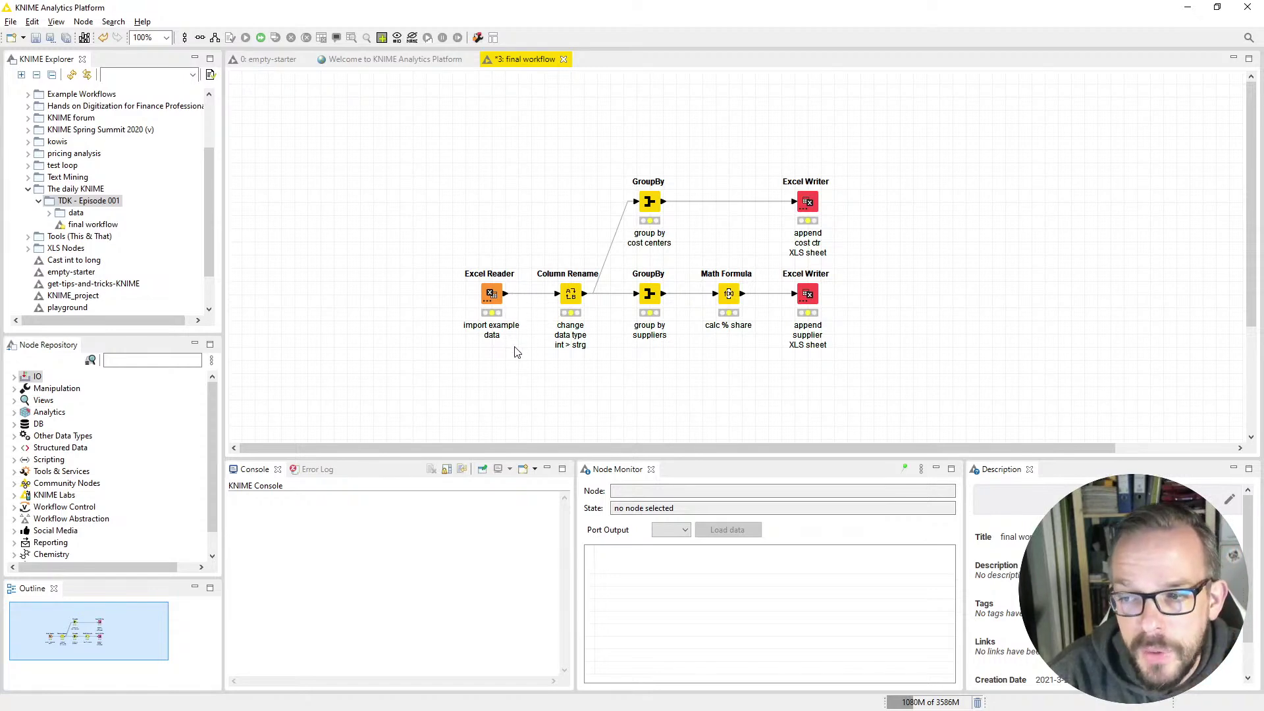
click(572, 296)
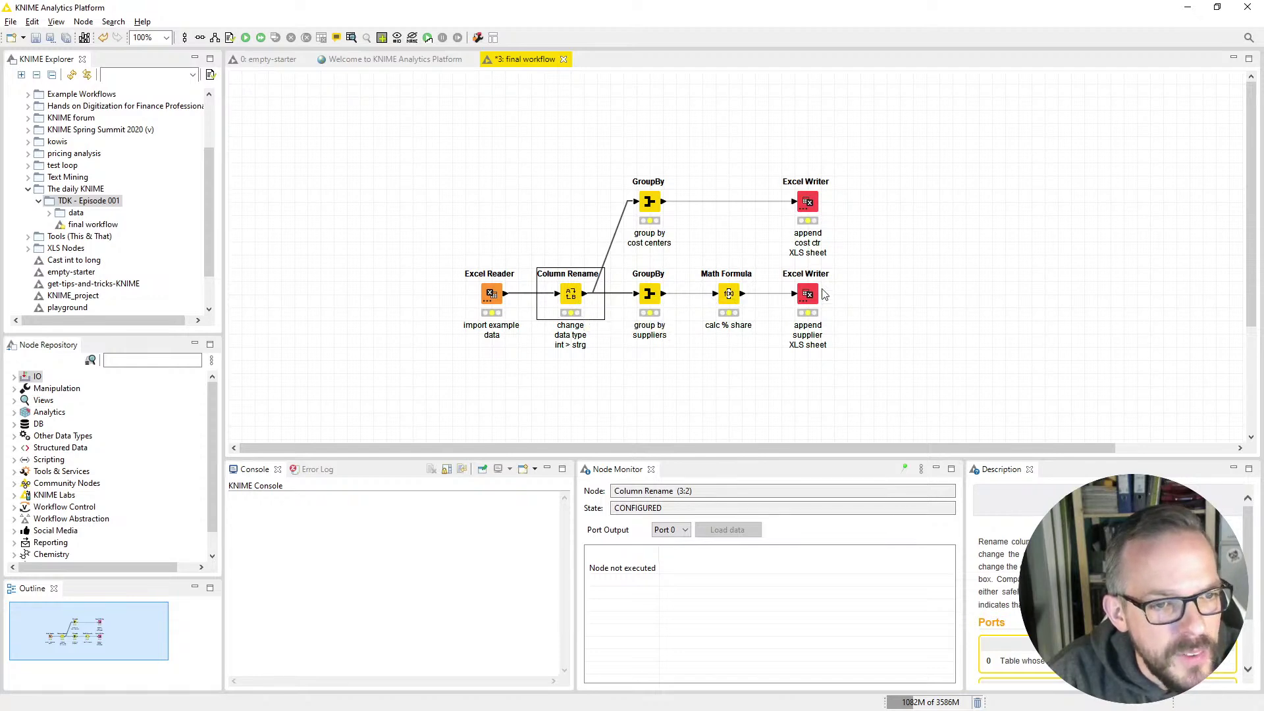
click(899, 324)
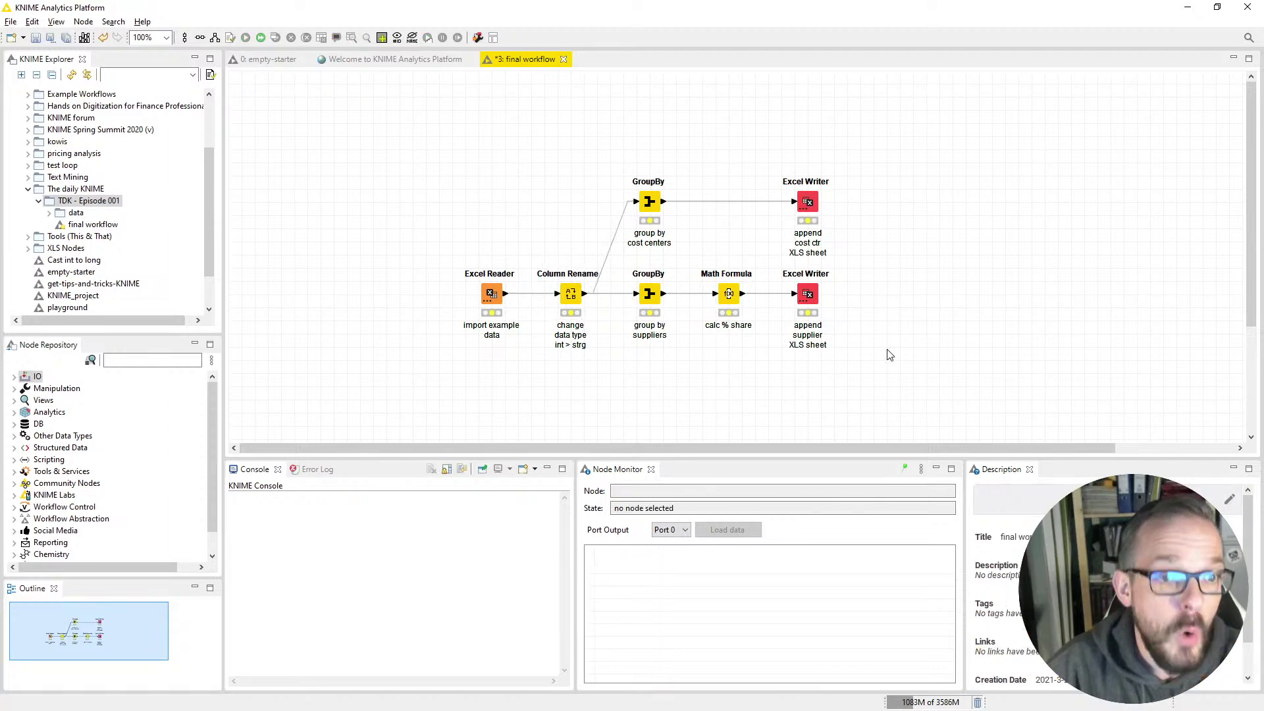
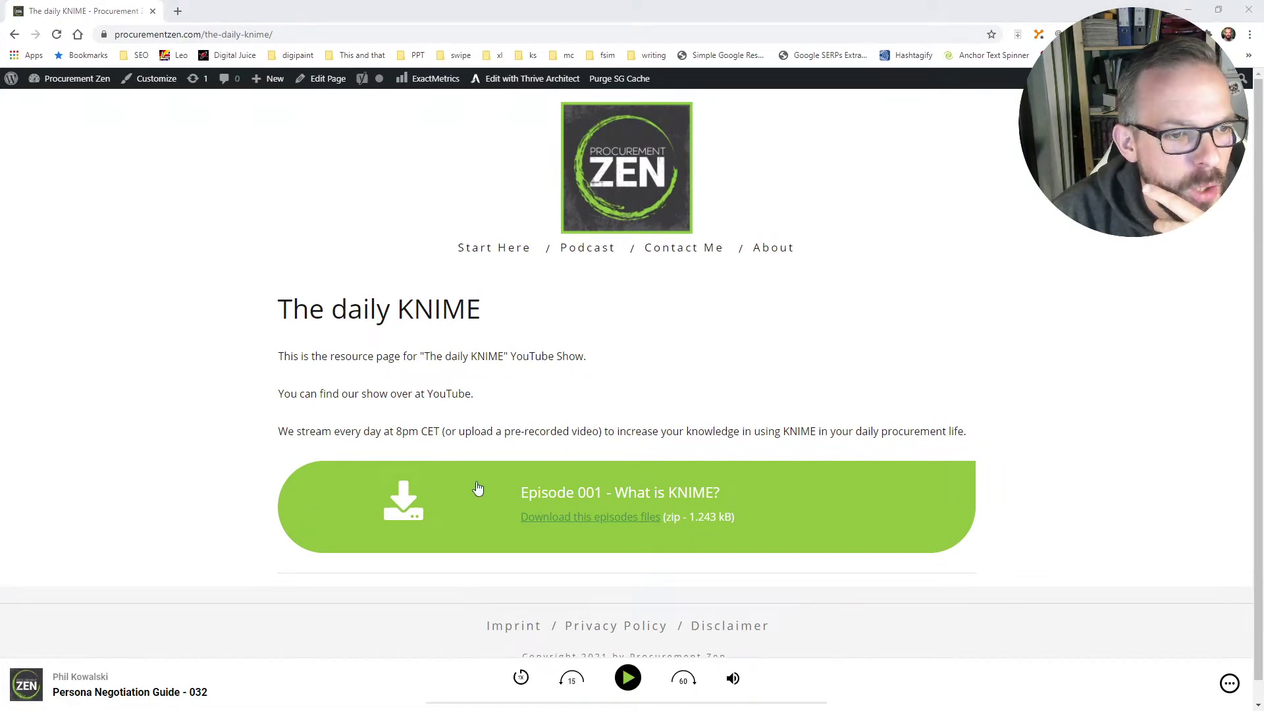
Look at The daily KNIME resource page in the browser and switch back to KNIME.
key(alt+Tab)
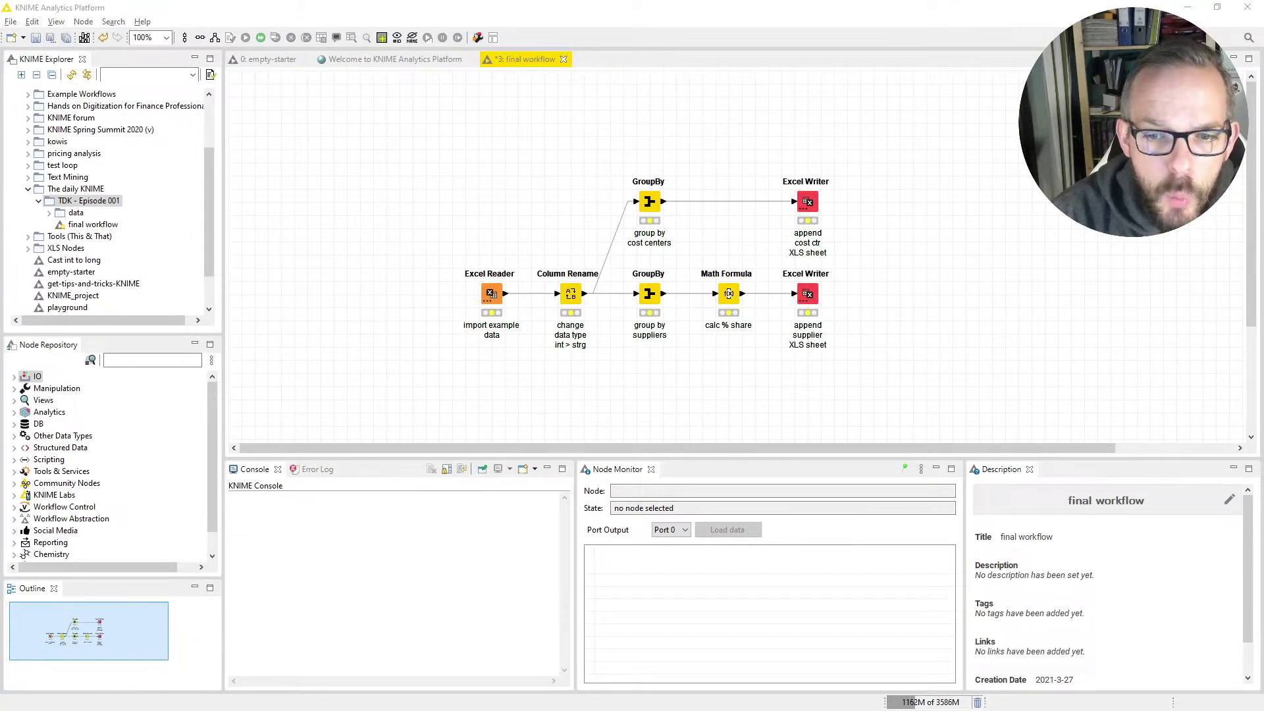
key(alt+Tab)
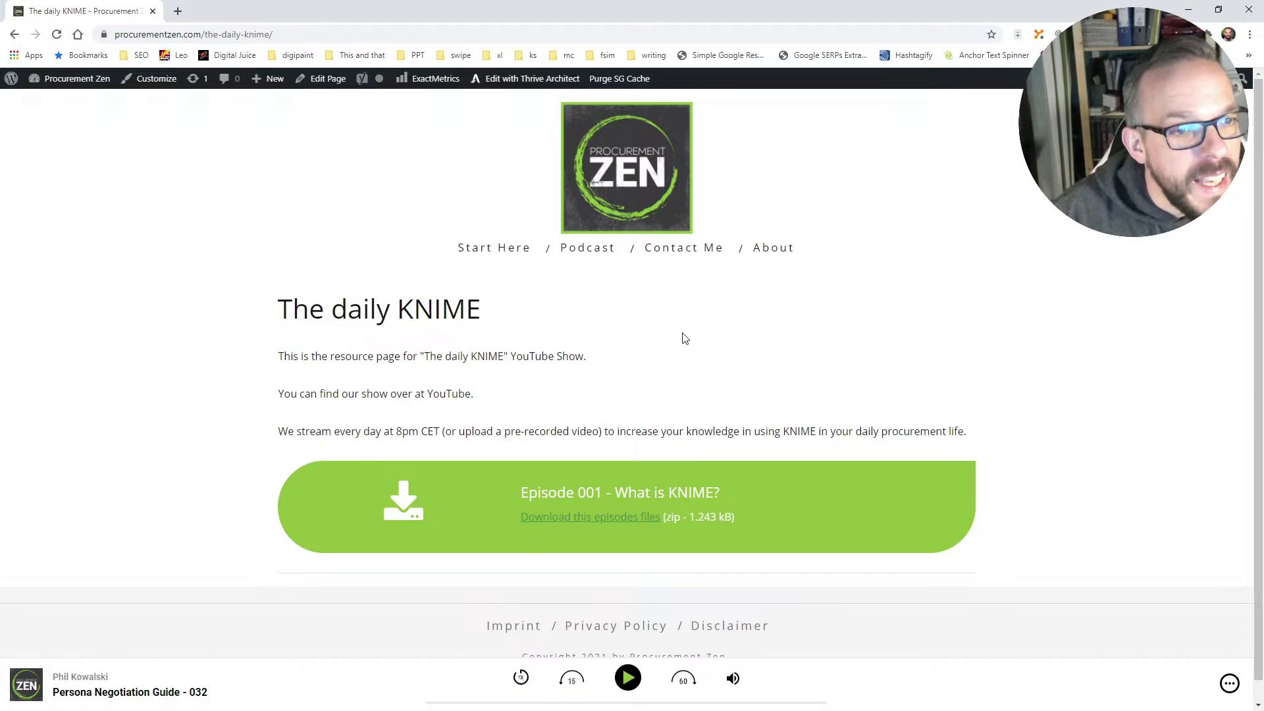
key(alt+Tab)
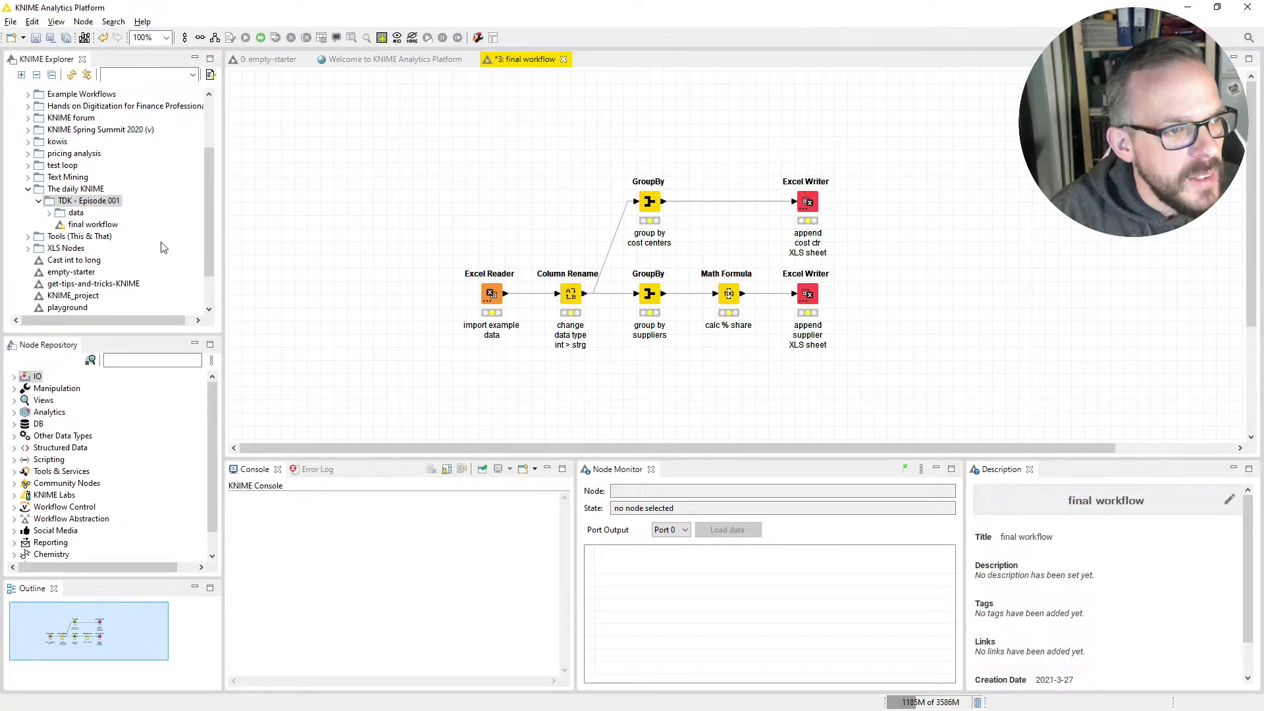
Create a new KNIME workflow named "the daily KNIME live workflow" in LOCAL:/.
click(97, 204)
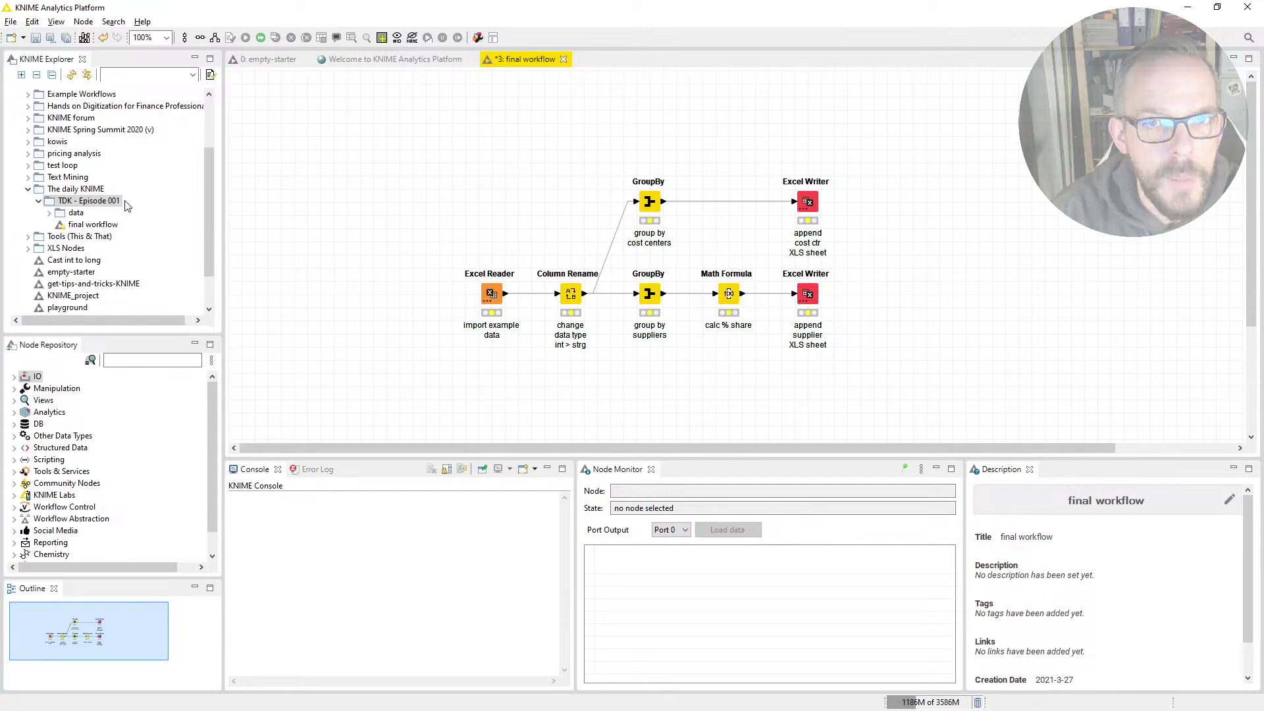
click(23, 38)
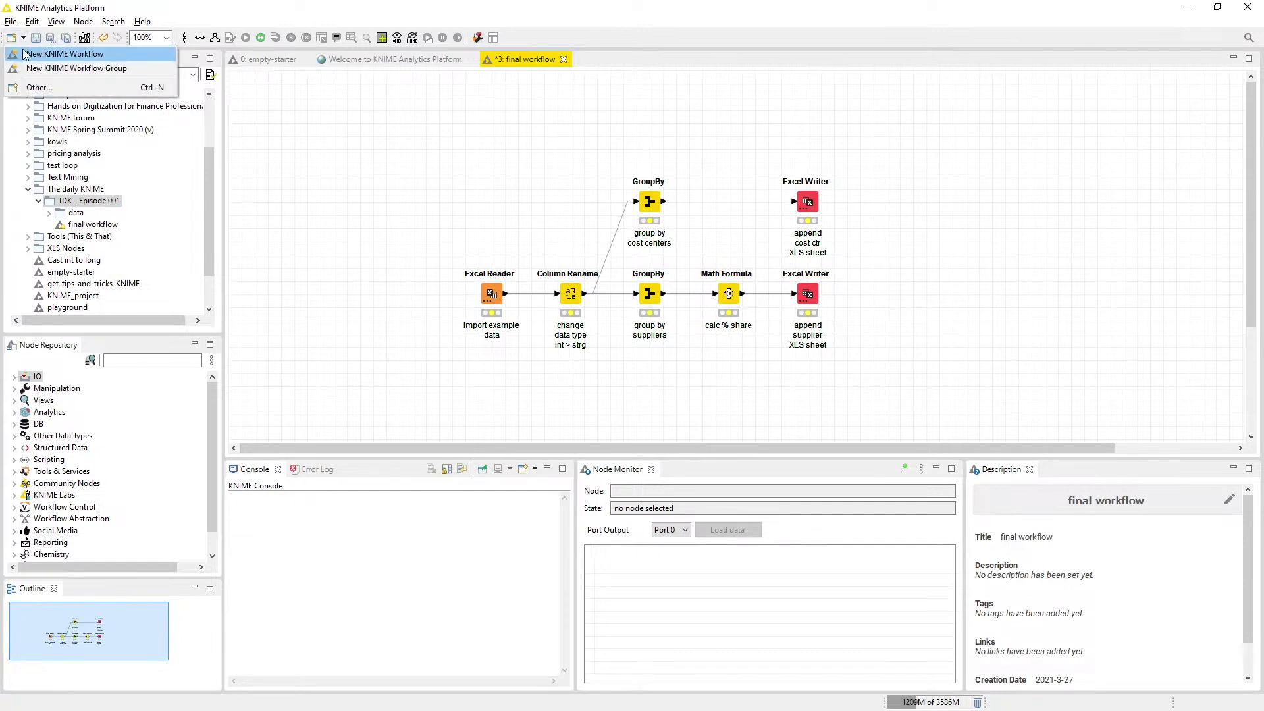
click(74, 4)
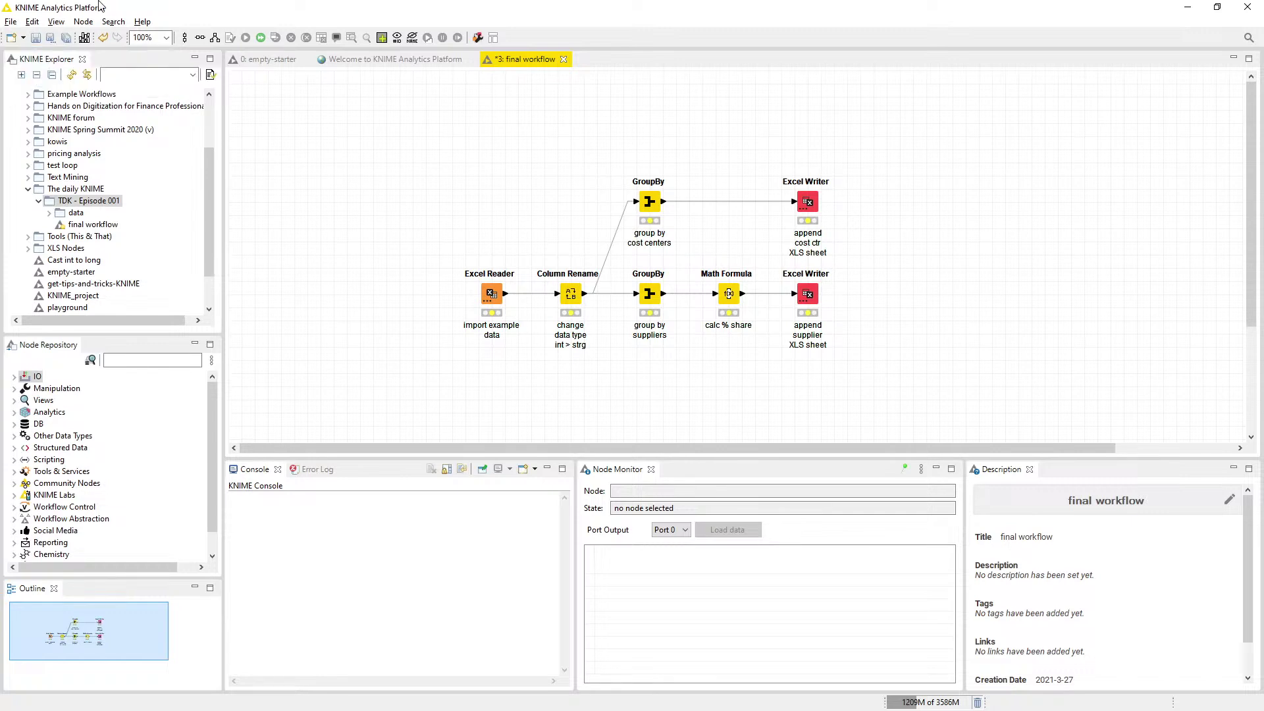
click(23, 39)
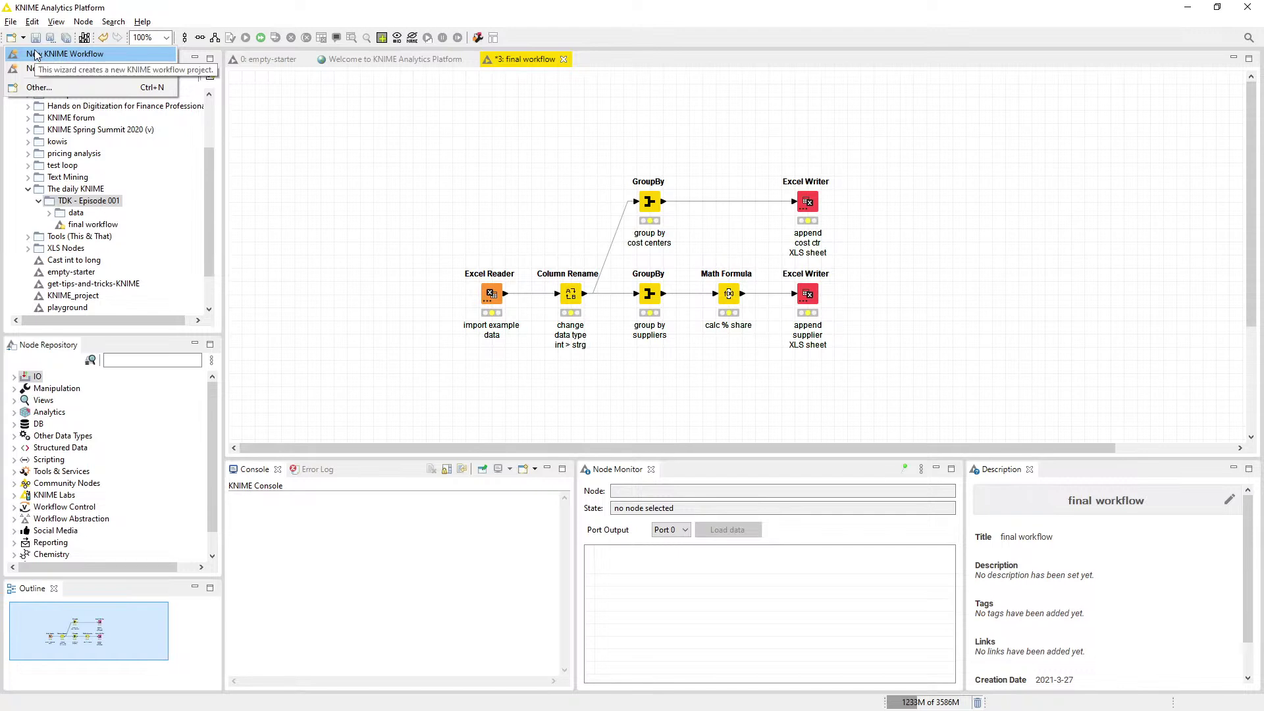
click(35, 55)
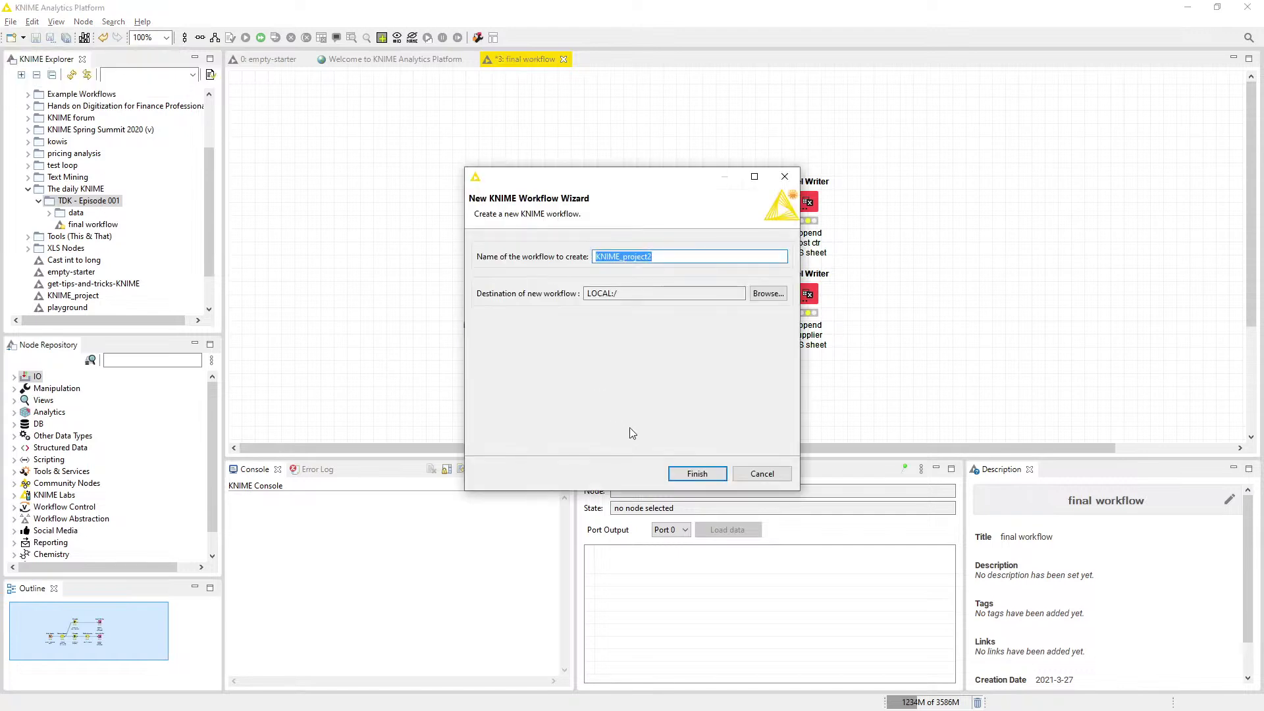
text(KNIME)
text(the daily )
text(live)
text( workflow)
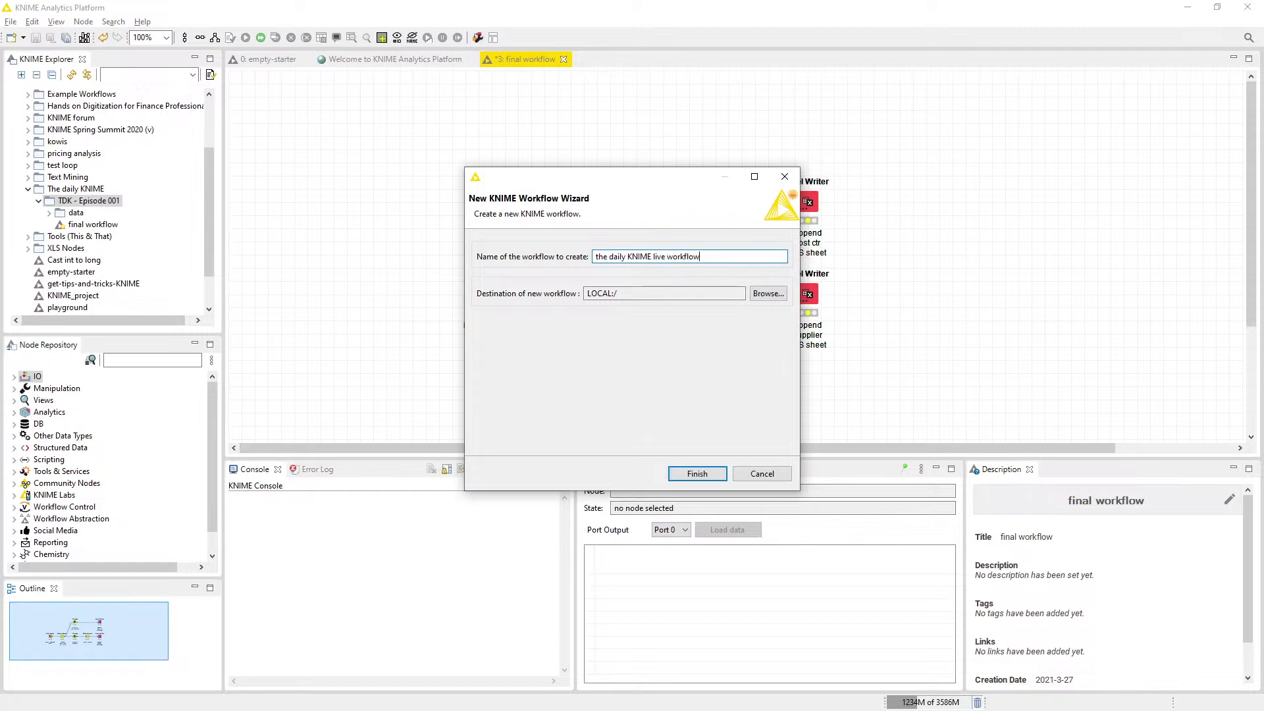
click(689, 474)
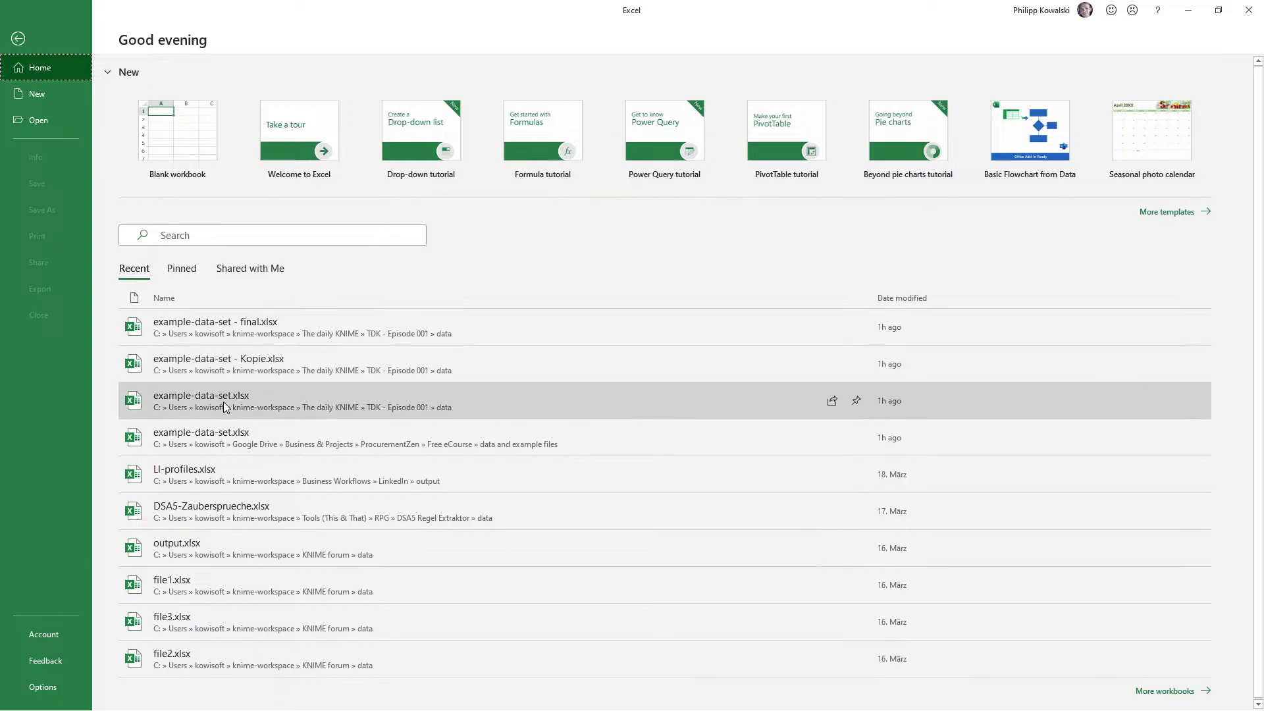
Open example-data-set.xlsx from the TDK - Episode 001 data folder in Excel and view the PO Number column down to its last row.
click(223, 402)
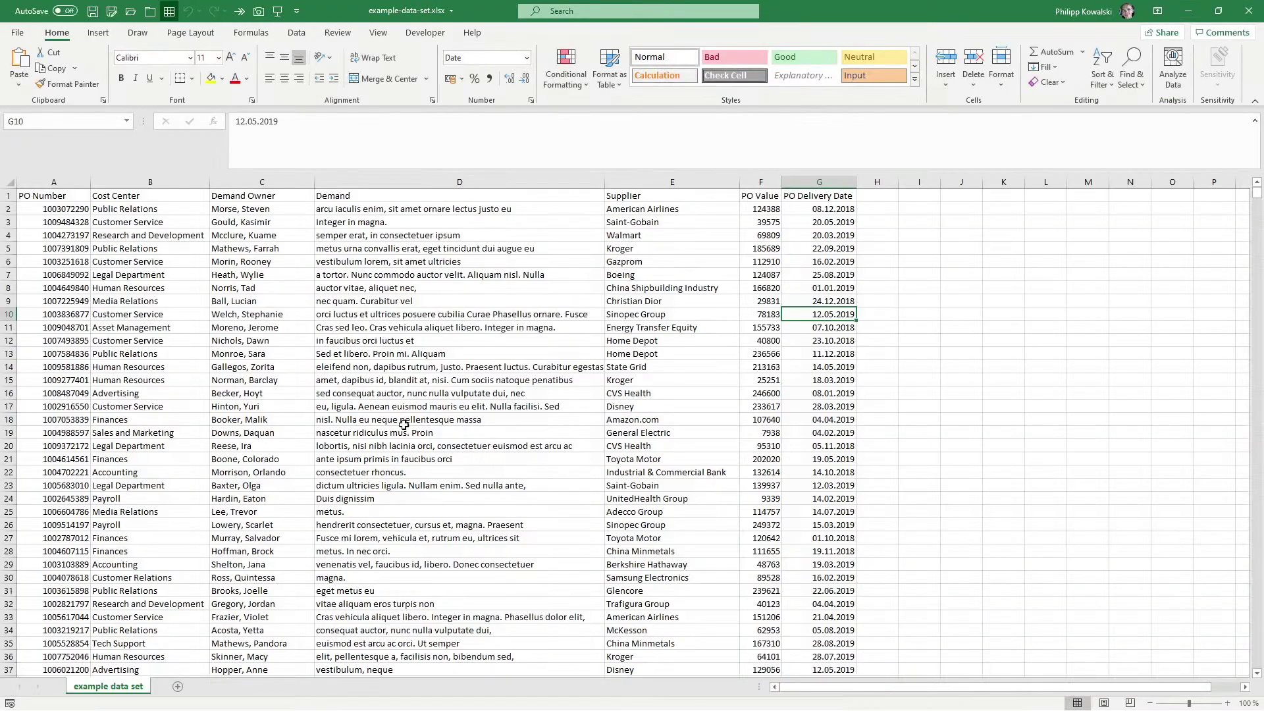
click(90, 260)
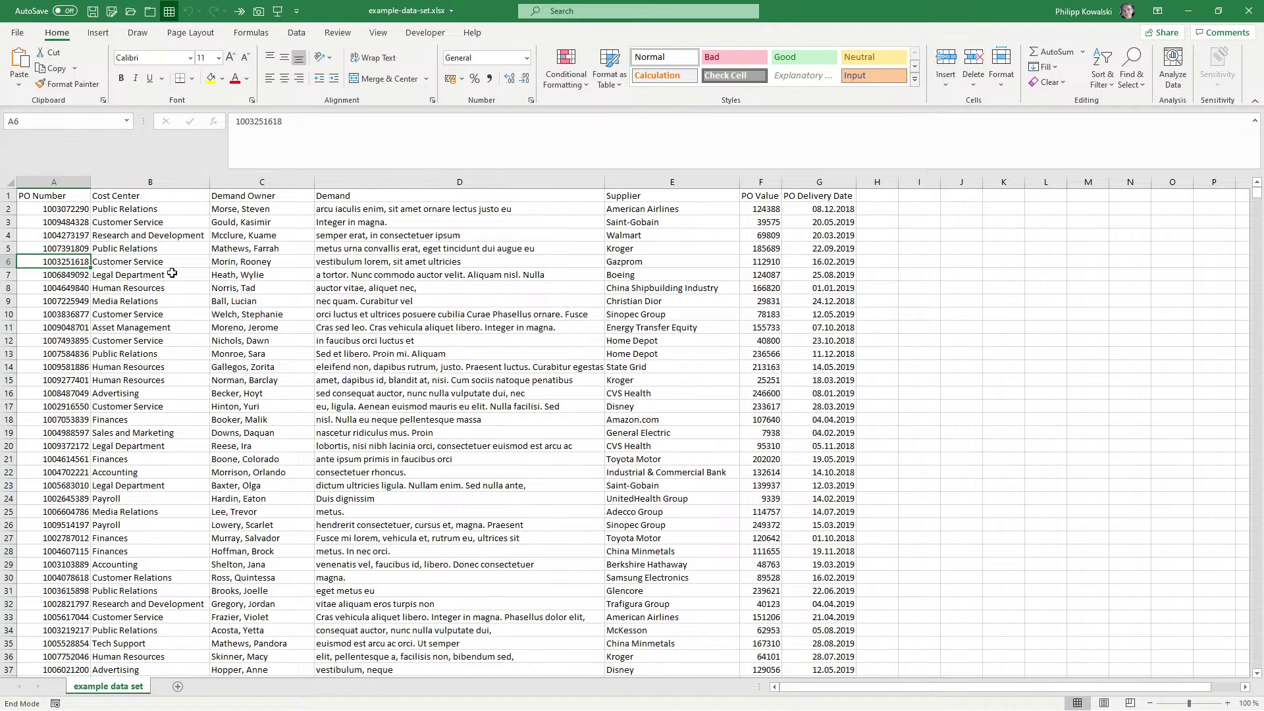
key(ctrl+Down)
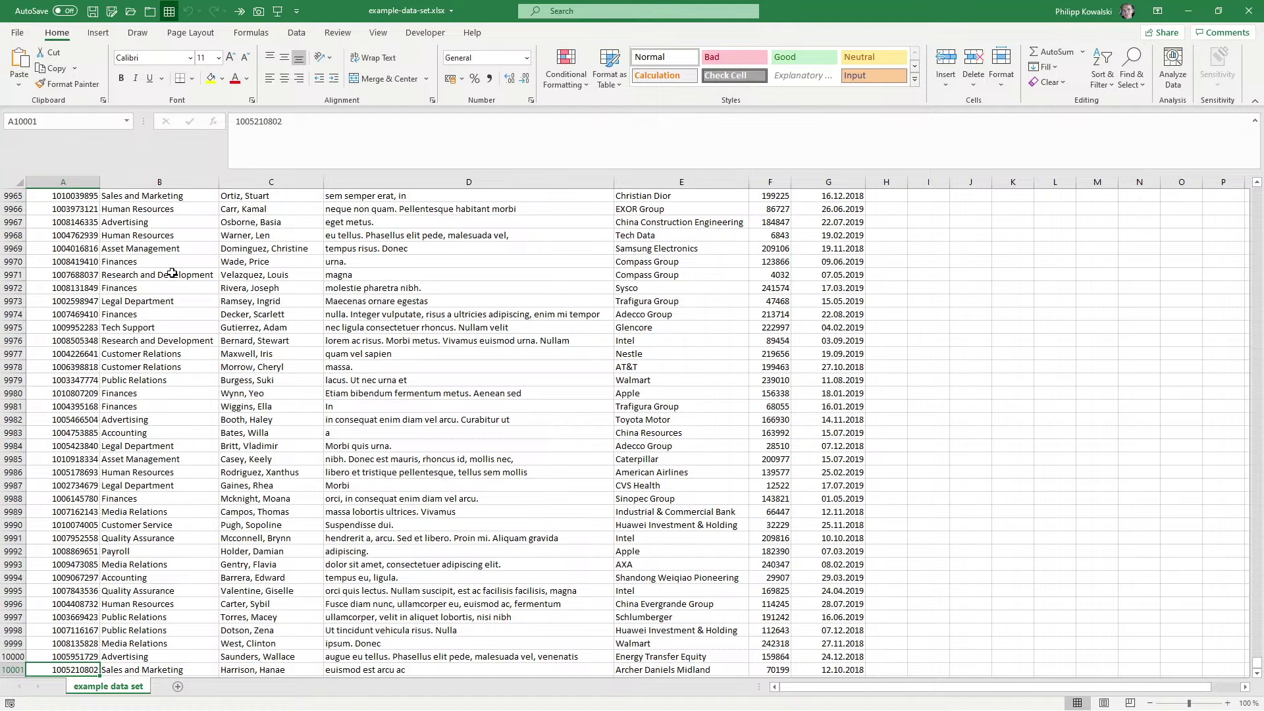
Look over the first data row's columns in example-data-set.xlsx, from Cost Center through PO Delivery Date.
key(Right)
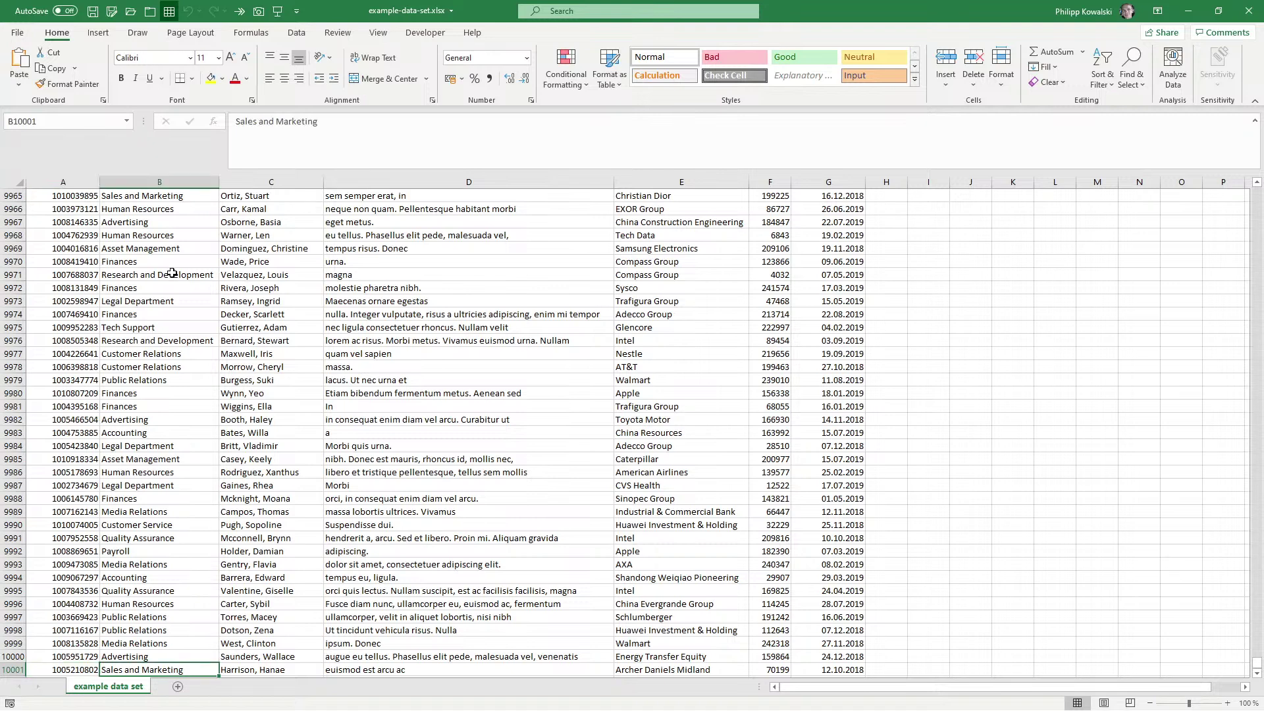
key(ctrl+Home)
key(Right)
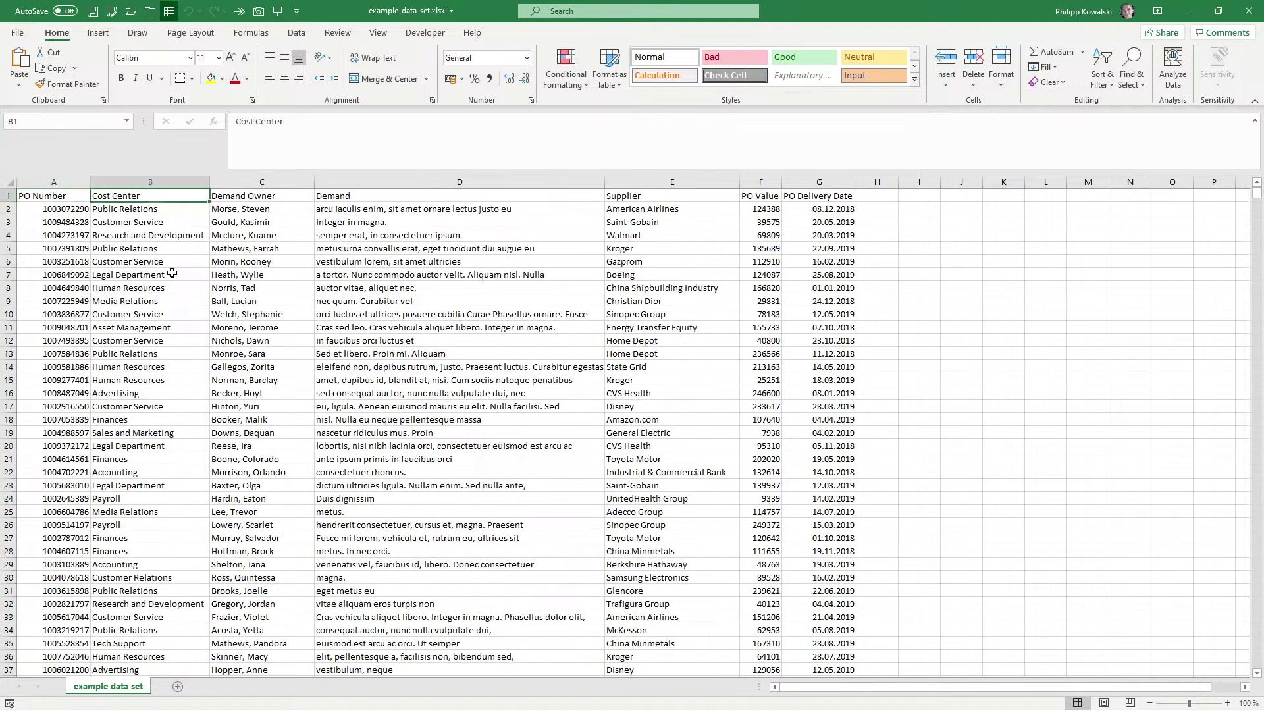
key(Down)
key(Right)
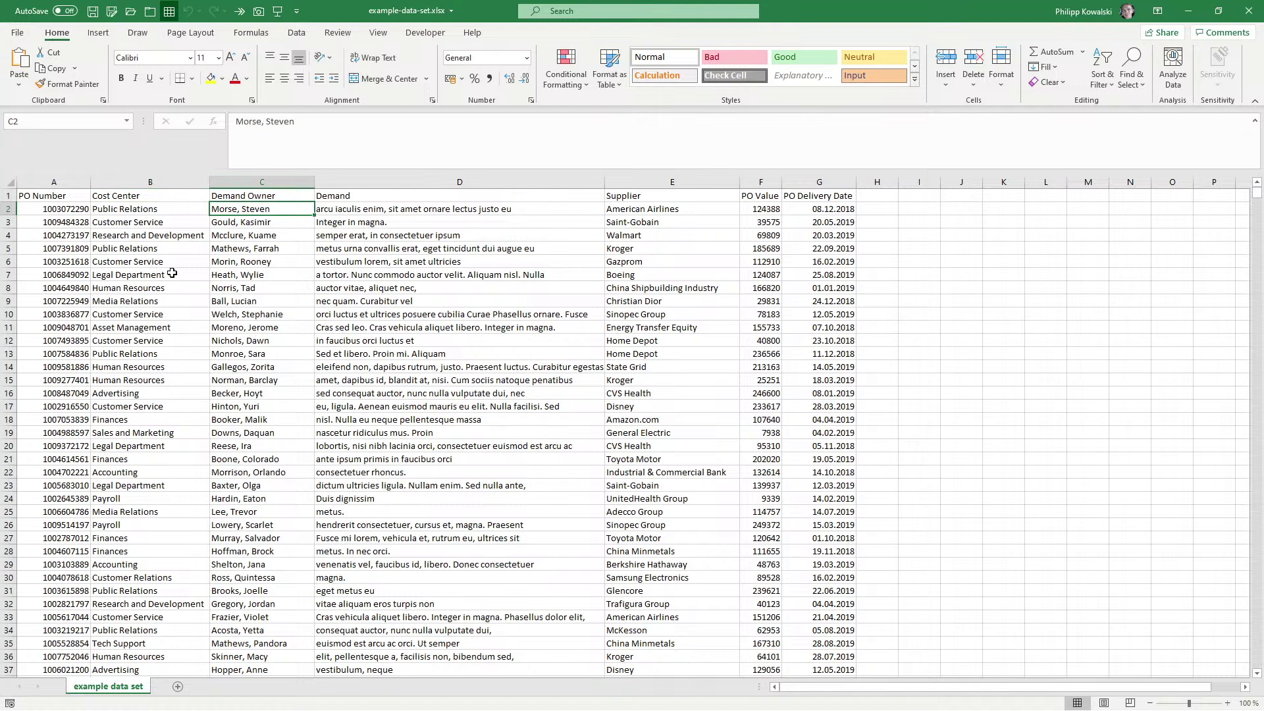
key(Right)
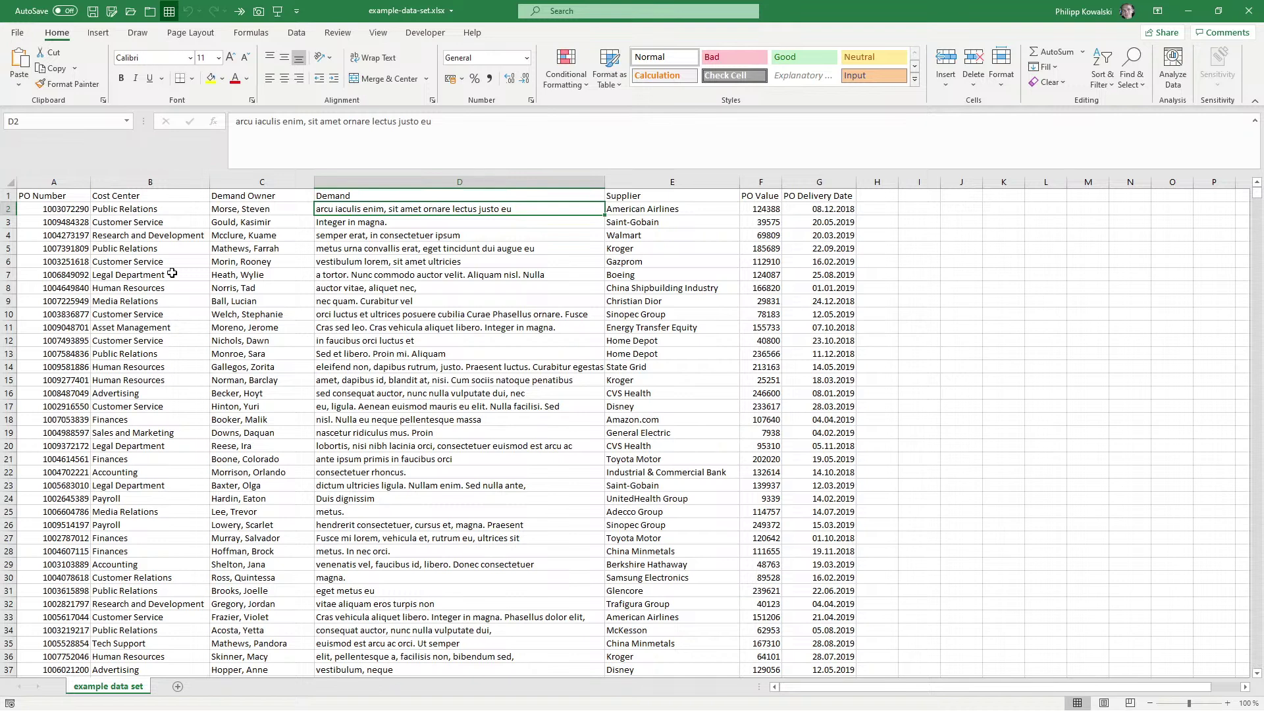
key(Right)
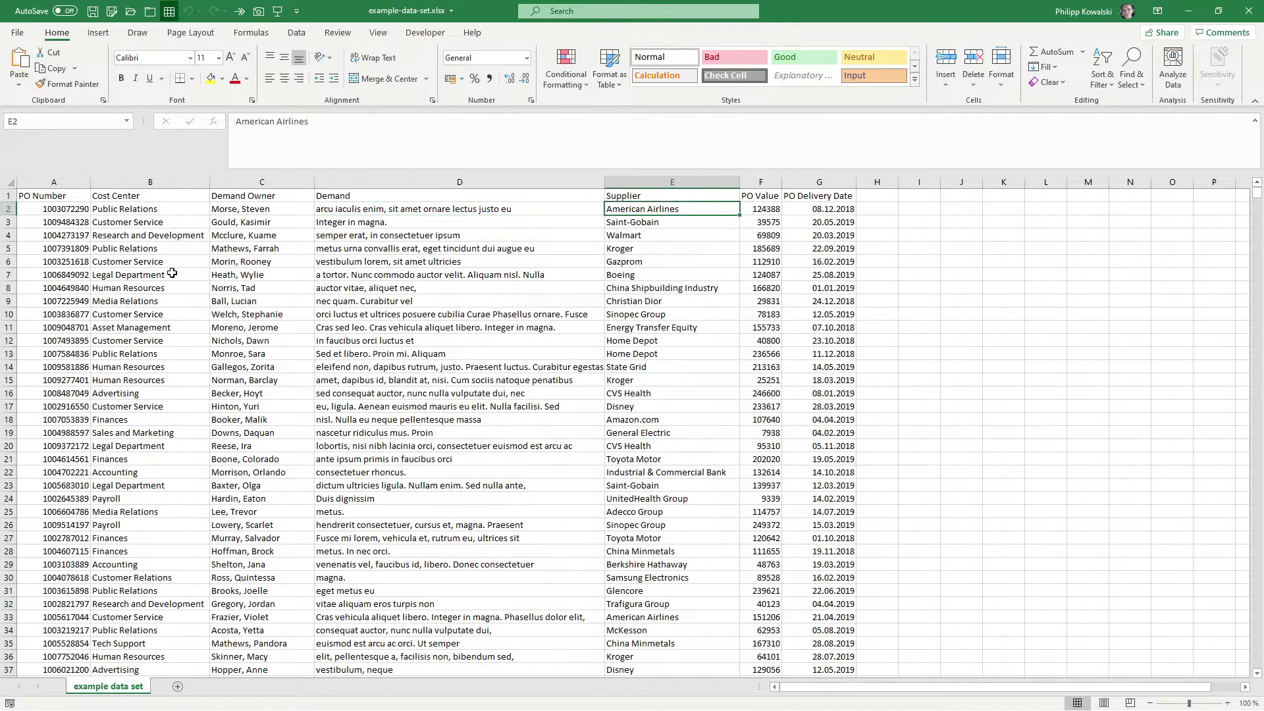
key(Right)
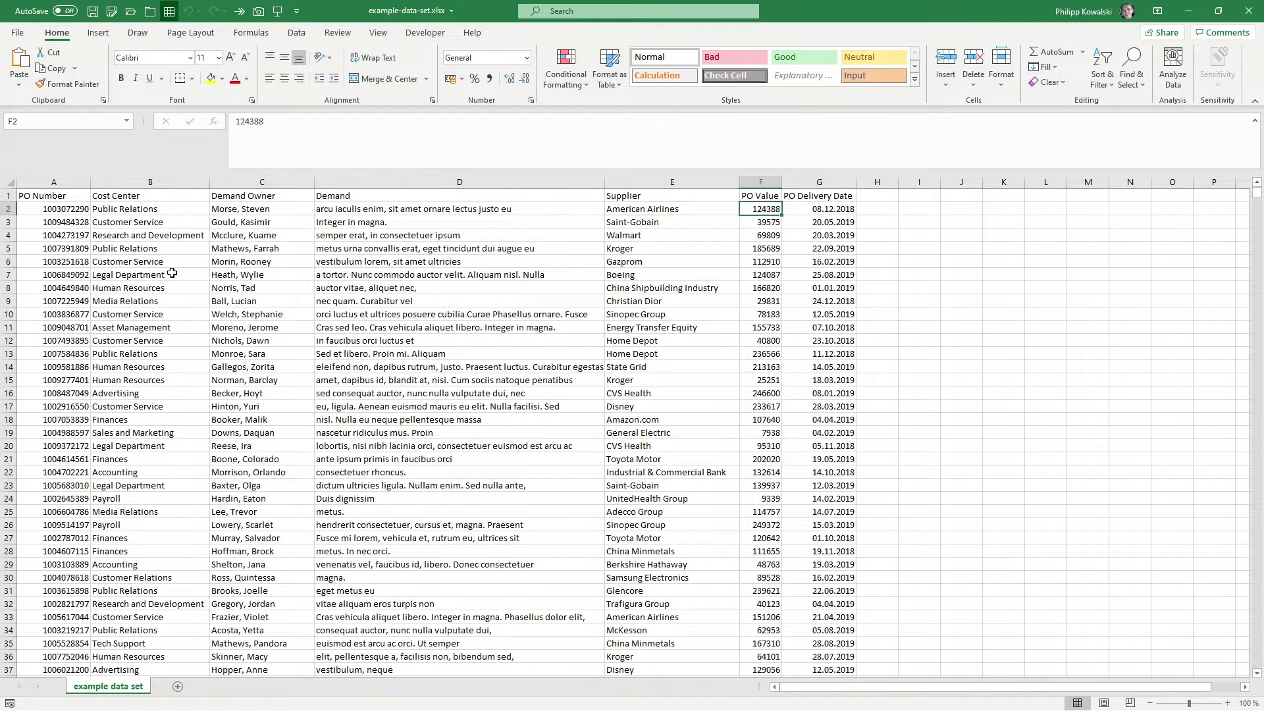
key(Right)
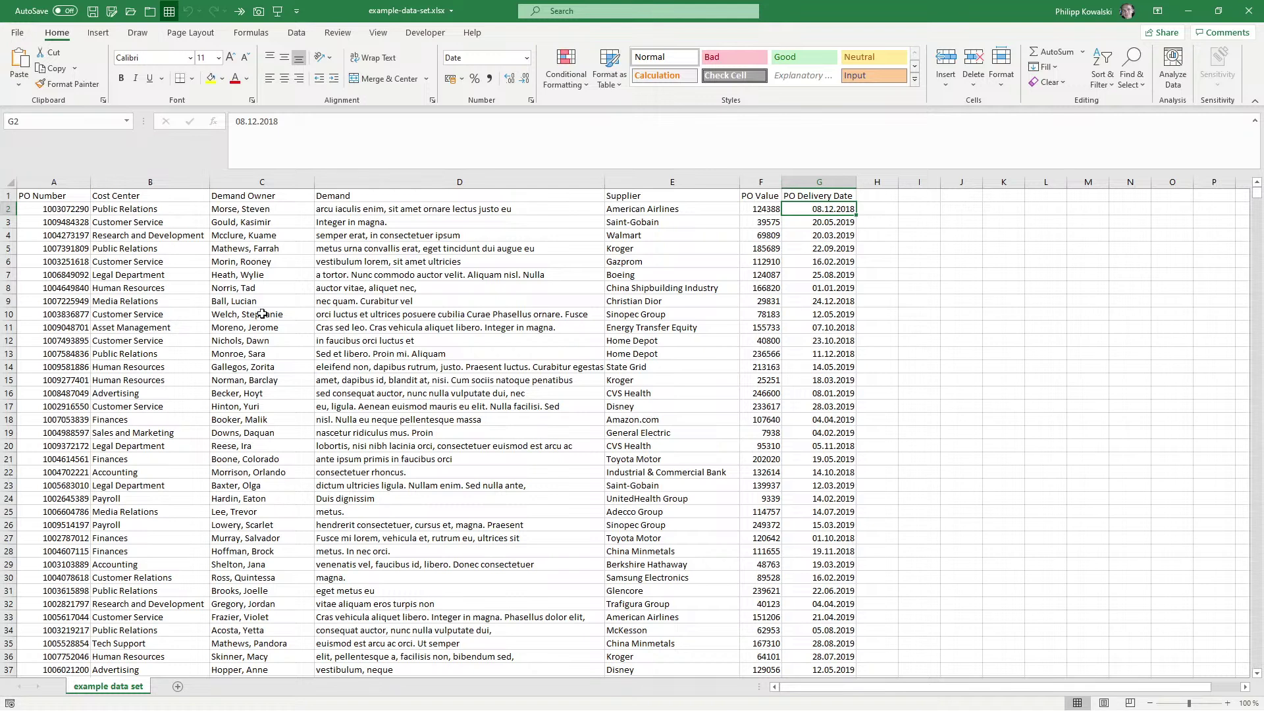
click(342, 422)
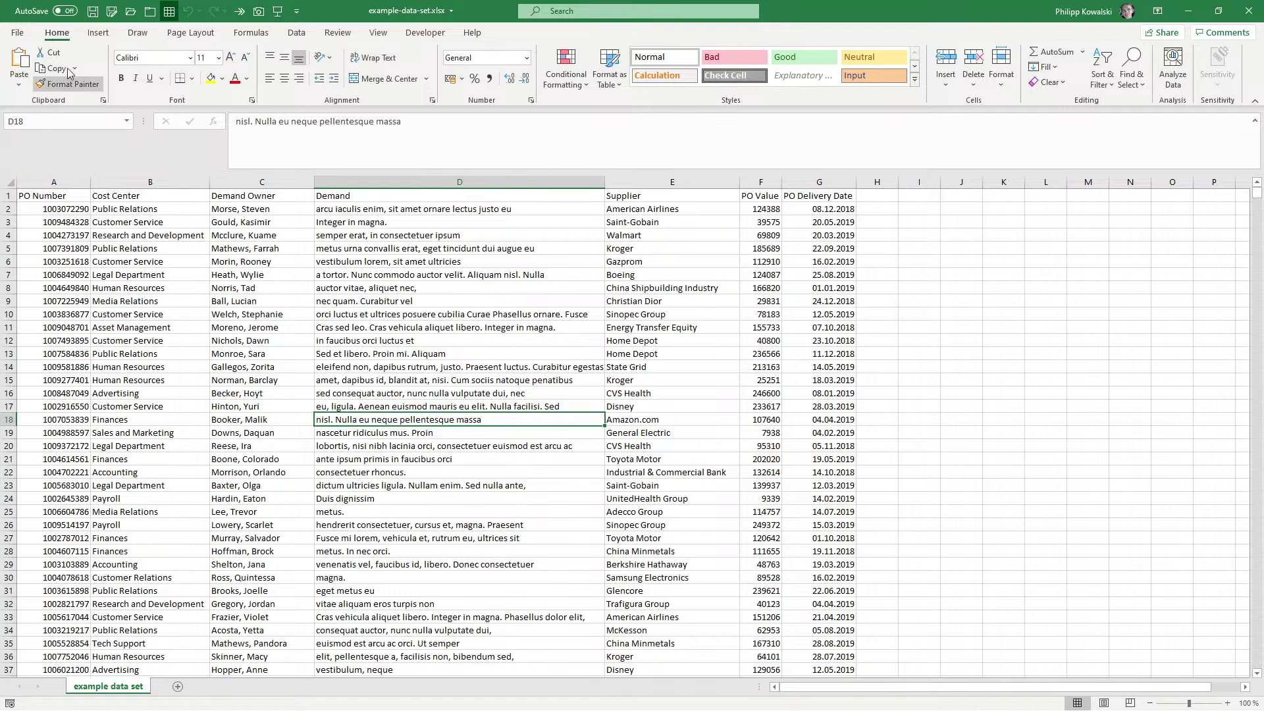
Open example-data-set - final.xlsx in place of the current workbook, view its vol by cost ctr sheet, and return to KNIME.
click(149, 12)
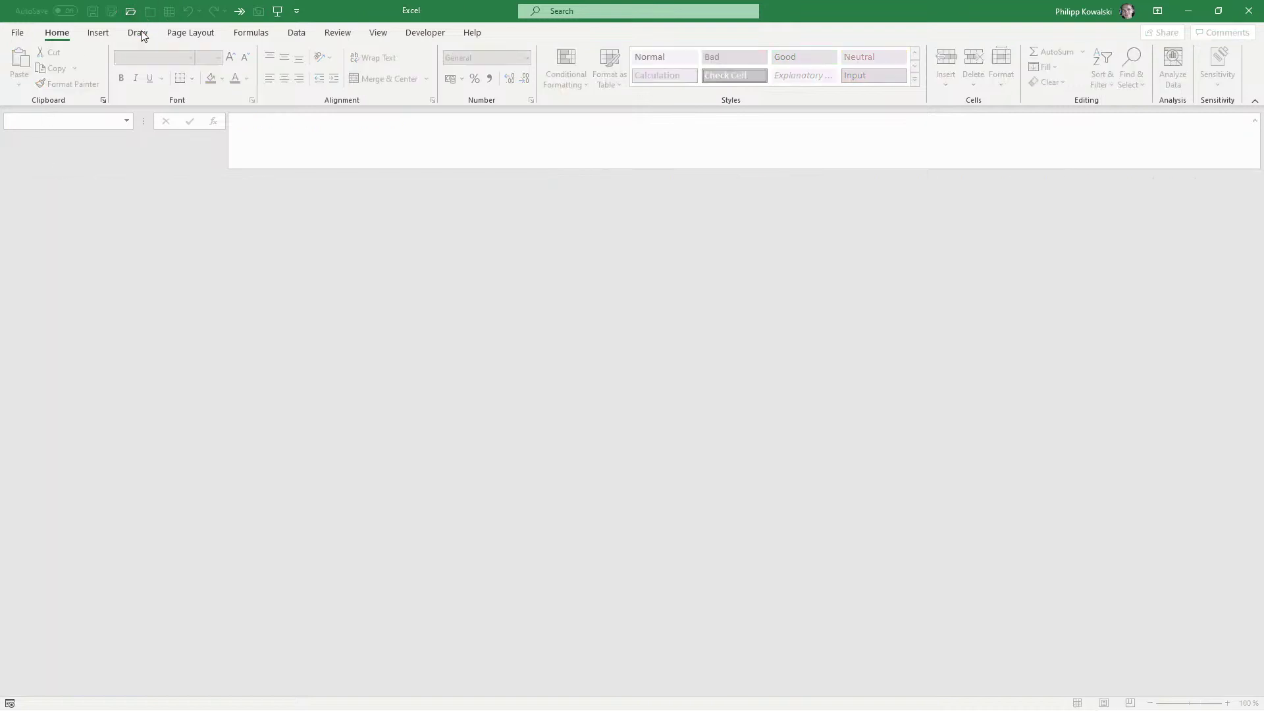
click(24, 34)
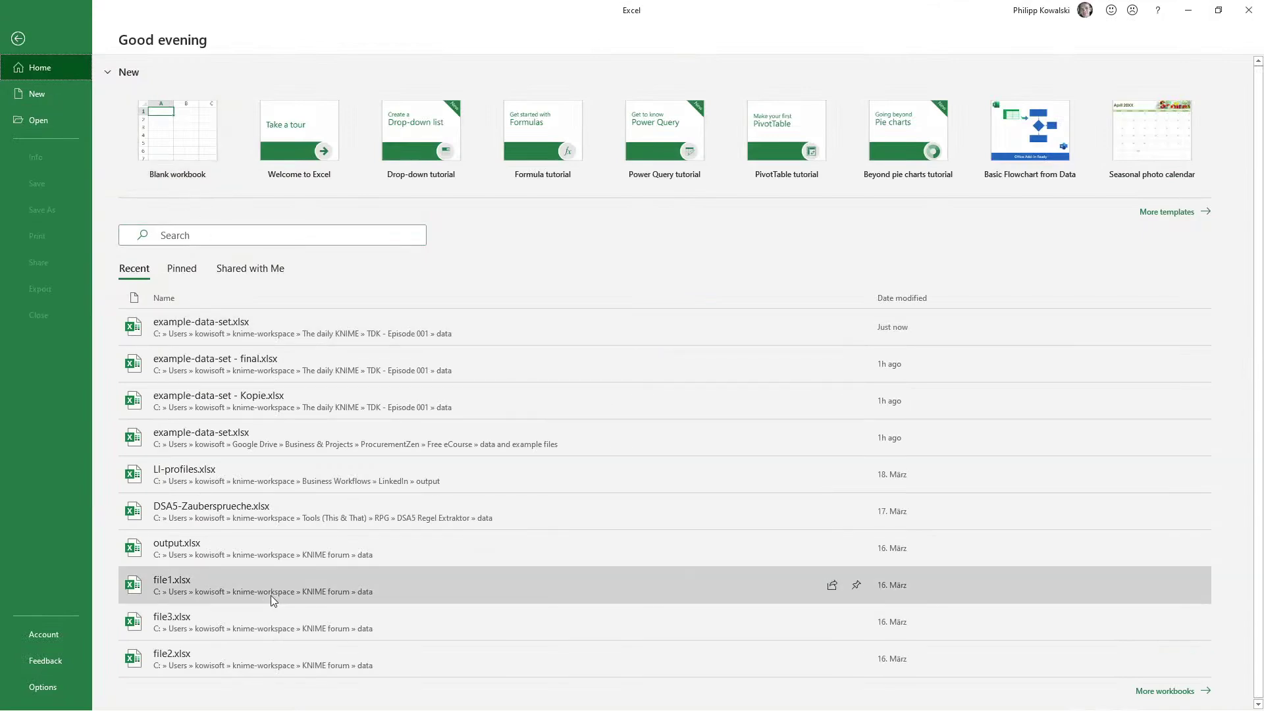
click(256, 364)
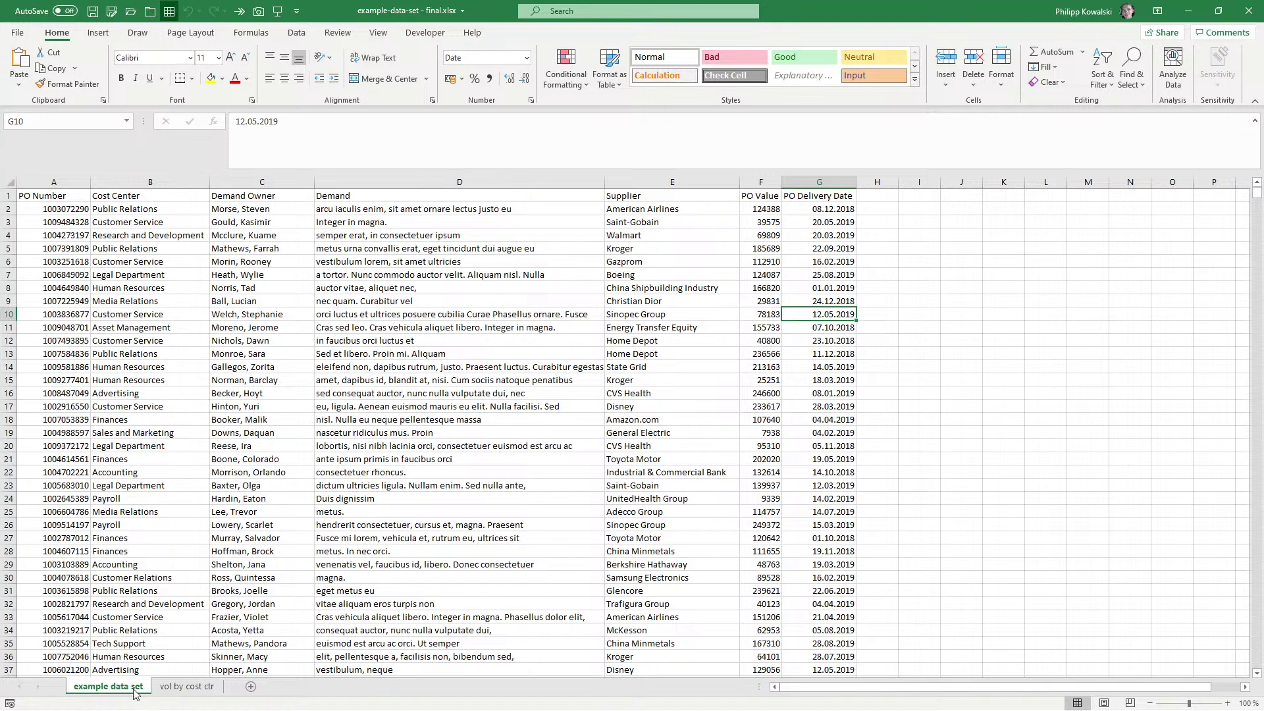
click(176, 689)
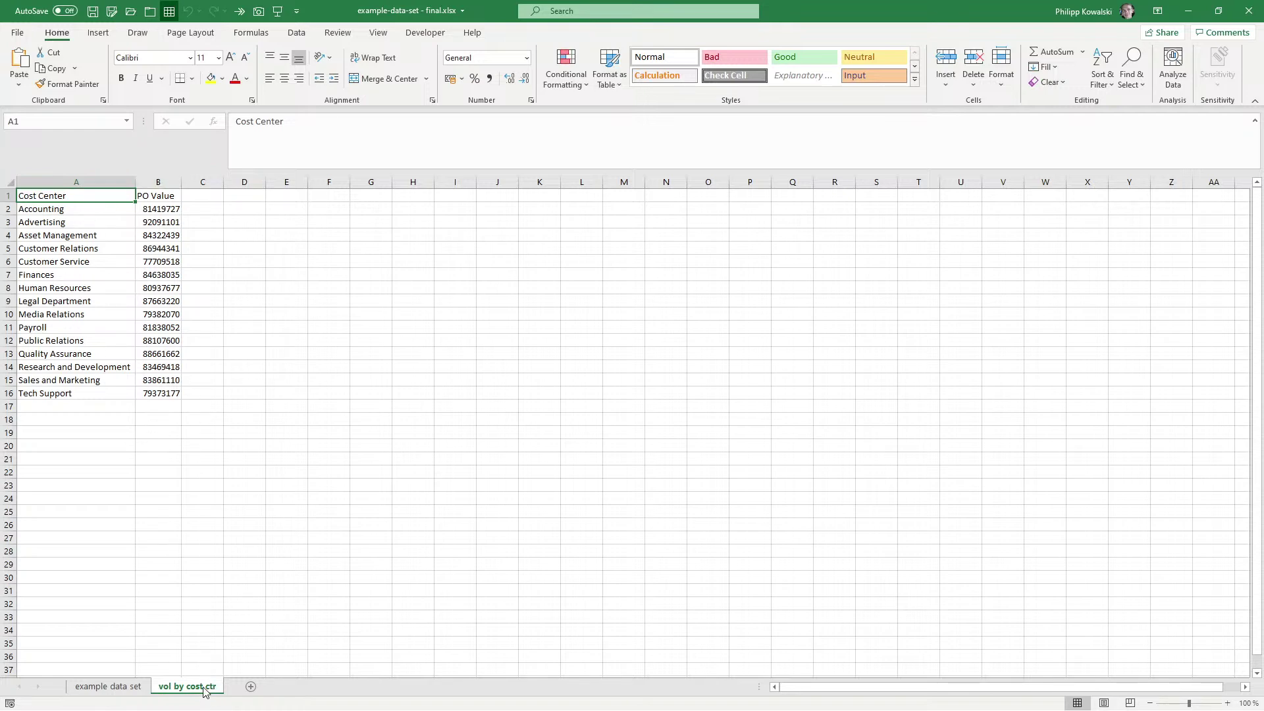
click(150, 11)
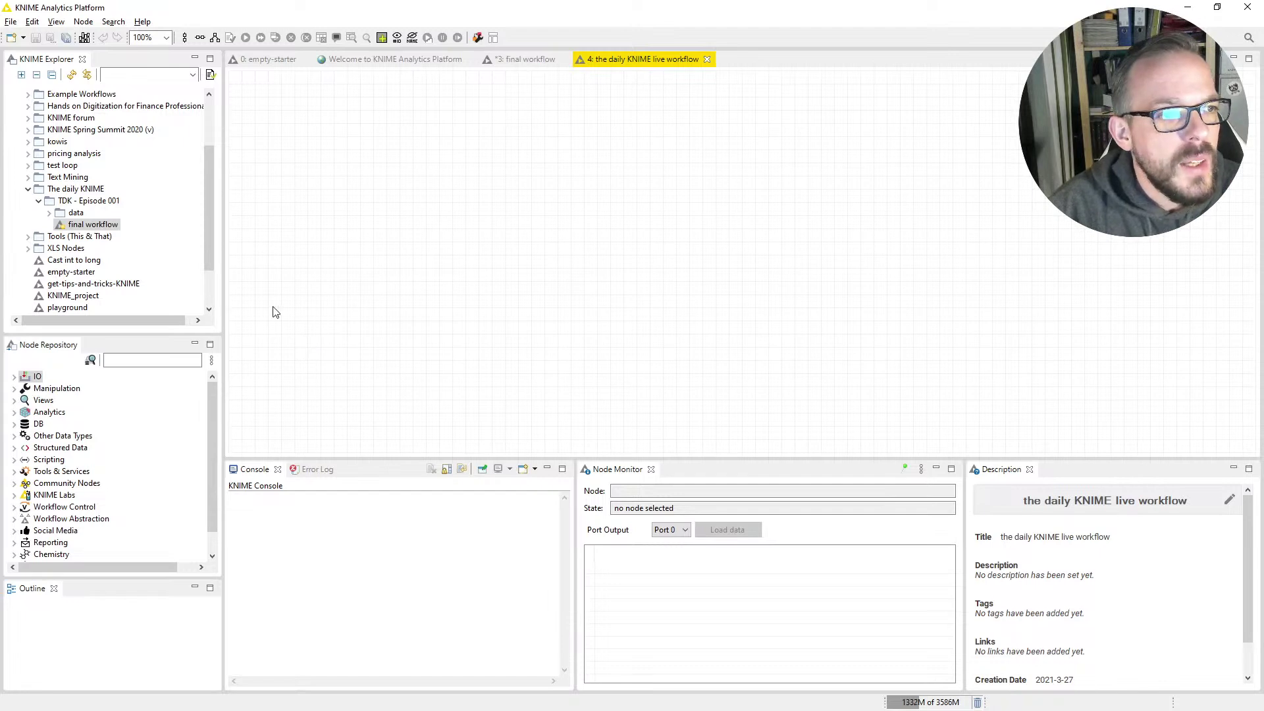
Search the node repository for "excel", review the Excel Reader description, and place that node in the workflow's upper-left area.
click(178, 360)
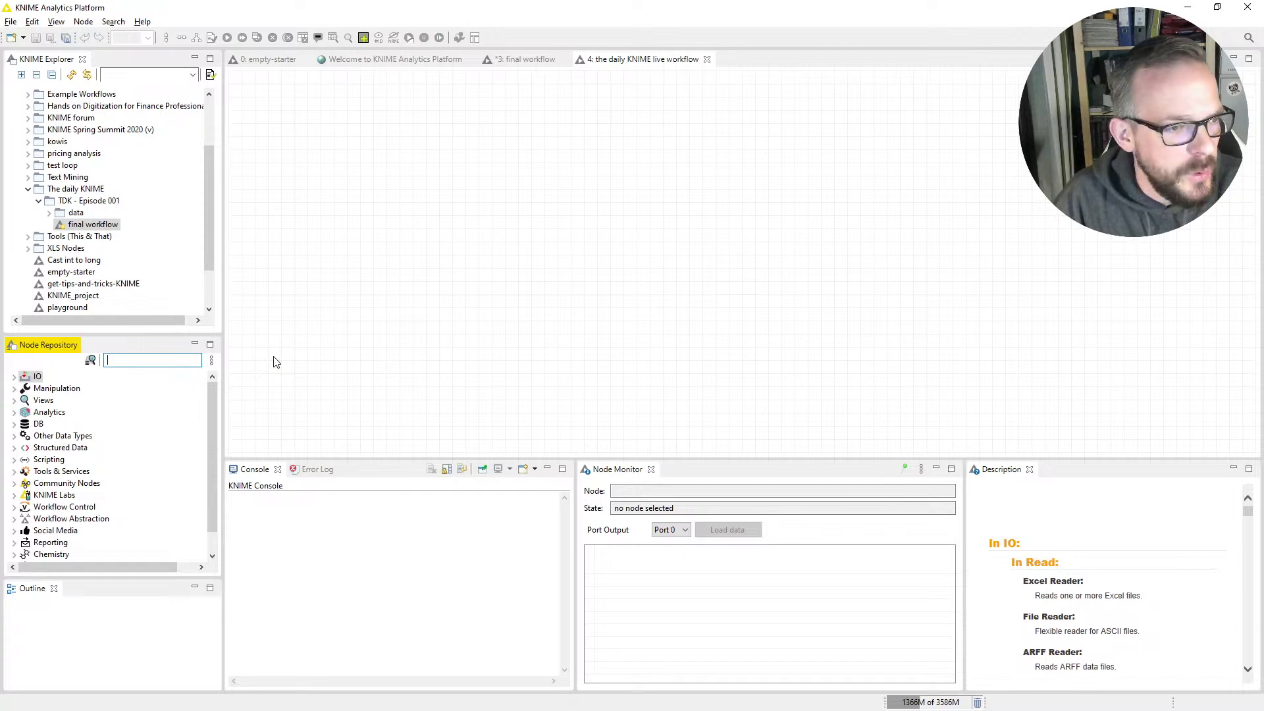
text(excel)
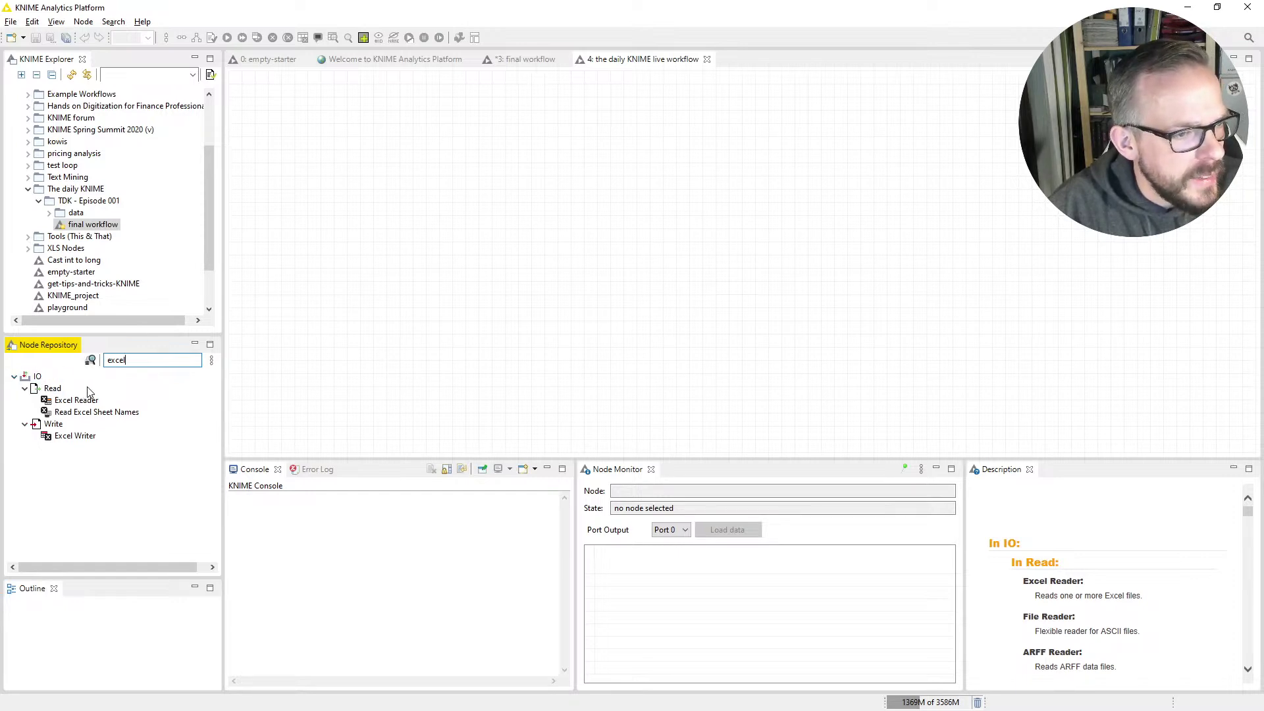
click(74, 401)
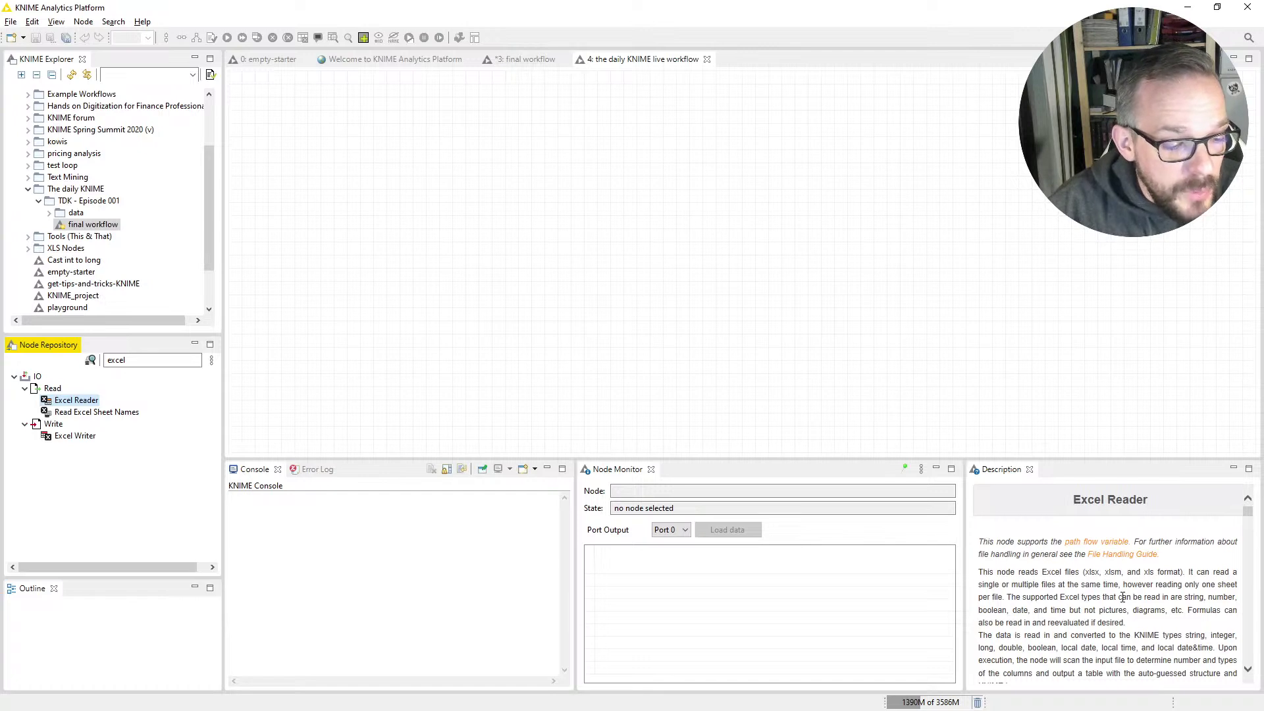
scroll(1125, 605, down, 8)
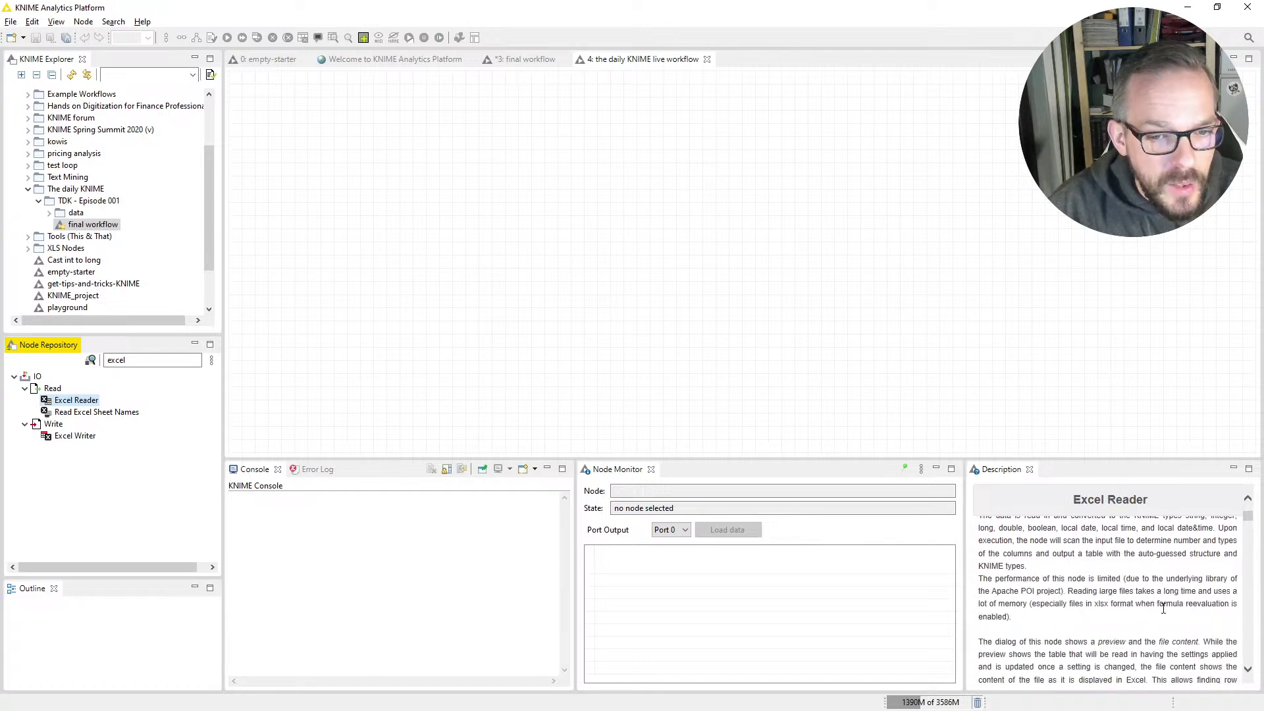
scroll(1162, 609, down, 9)
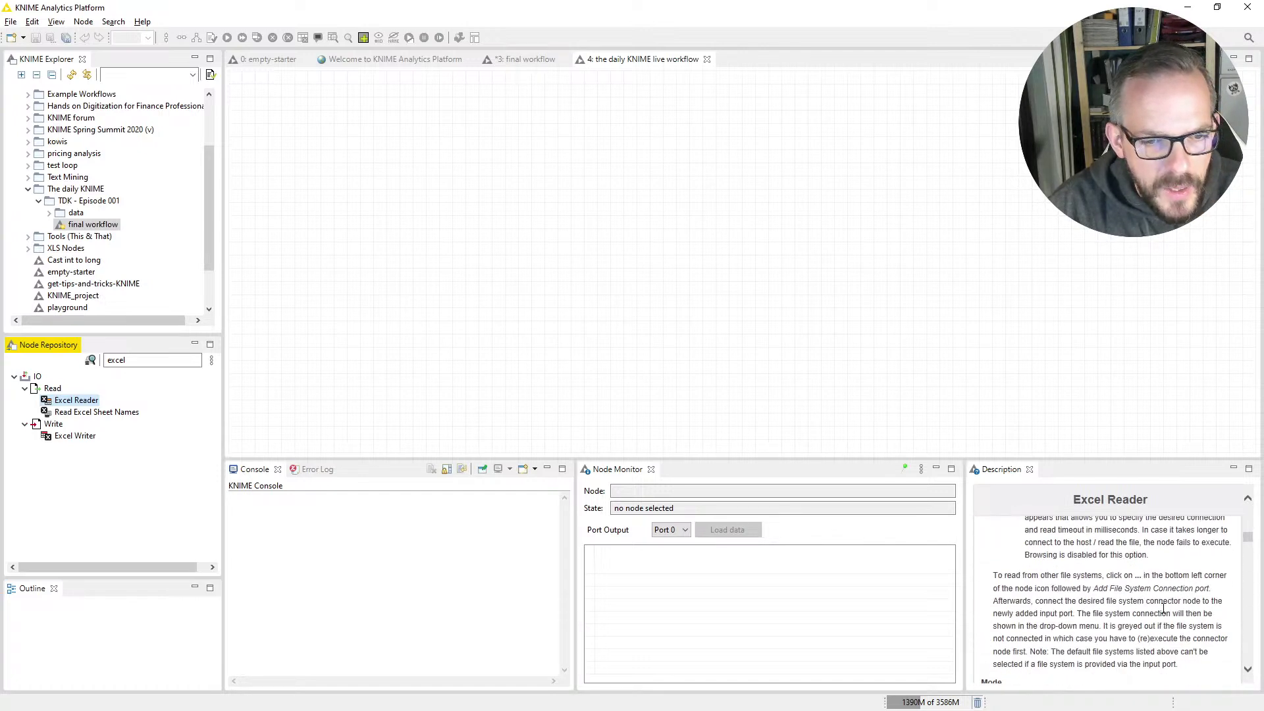
scroll(1162, 609, up, 15)
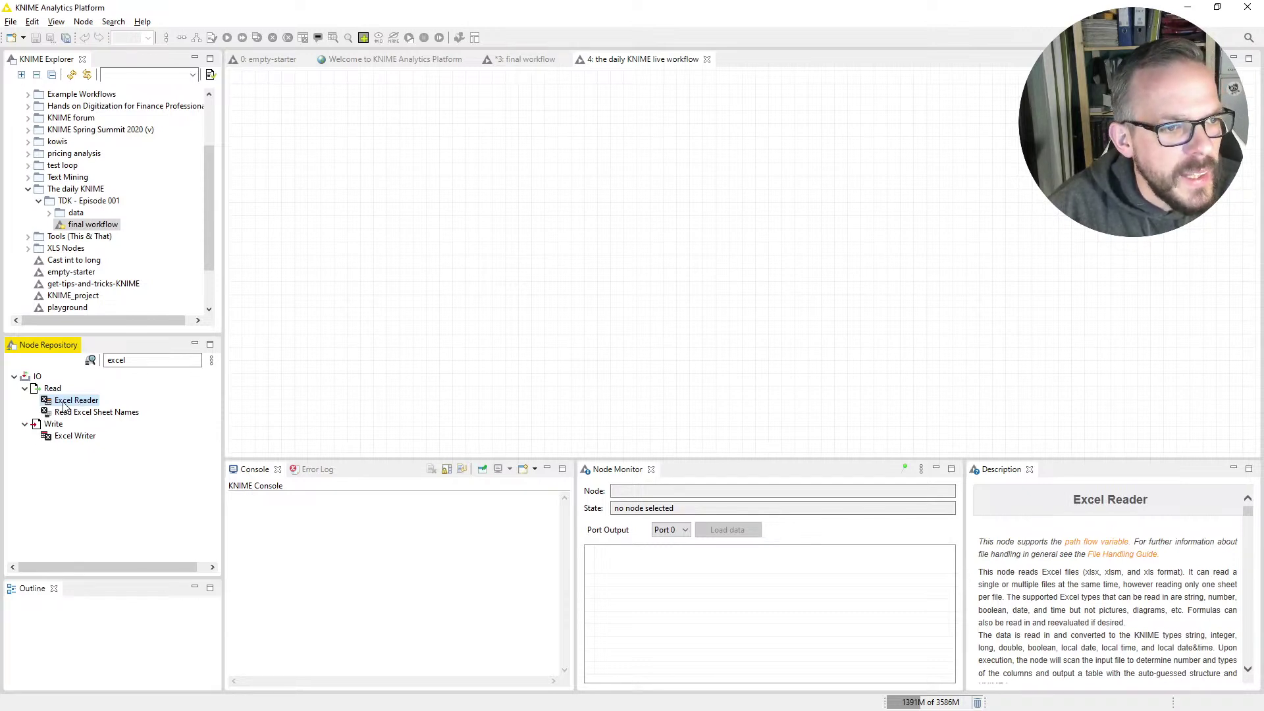
double_click(73, 400)
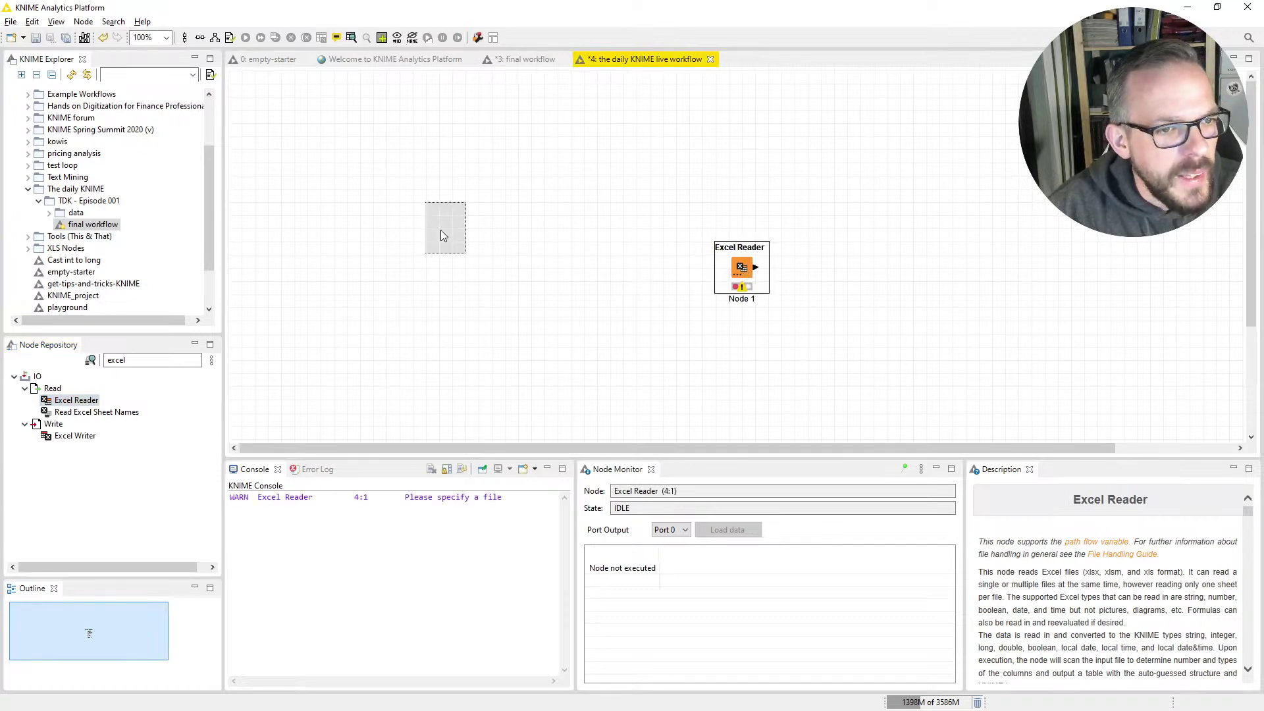
drag(442, 235, 441, 235)
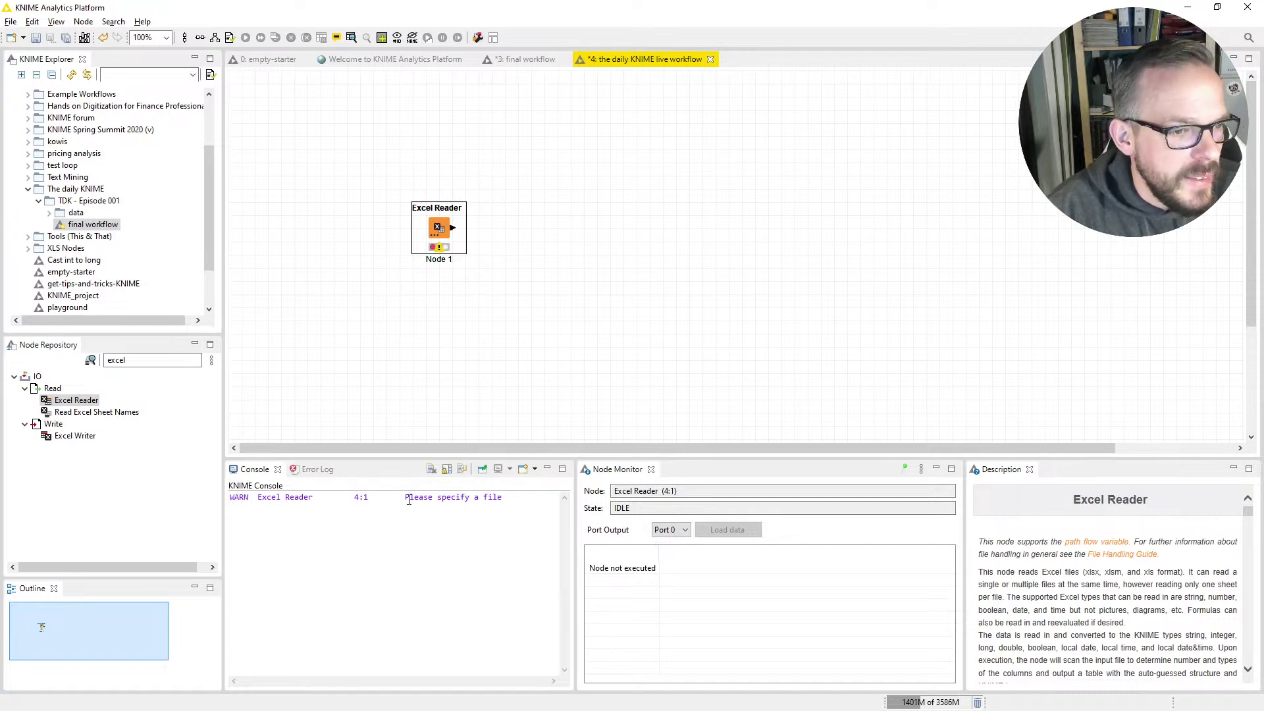
Open the Excel Reader's configuration and browse the local file system without choosing a file.
double_click(440, 228)
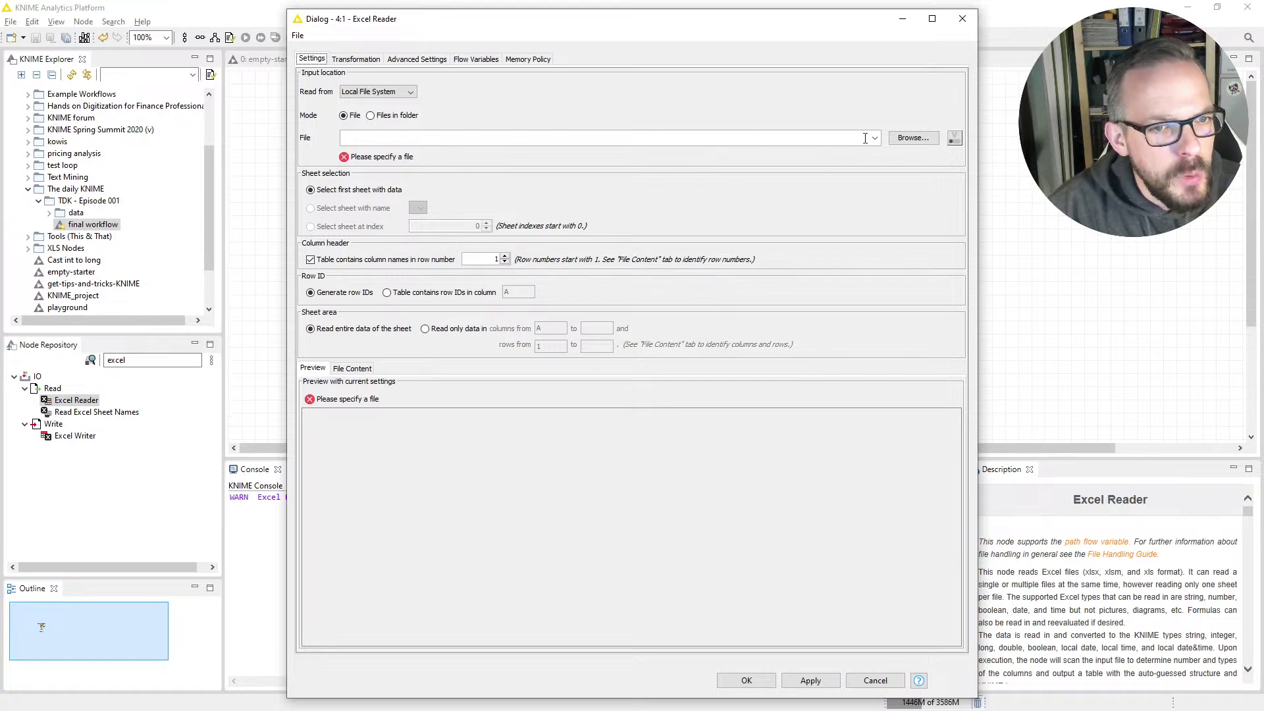
click(918, 138)
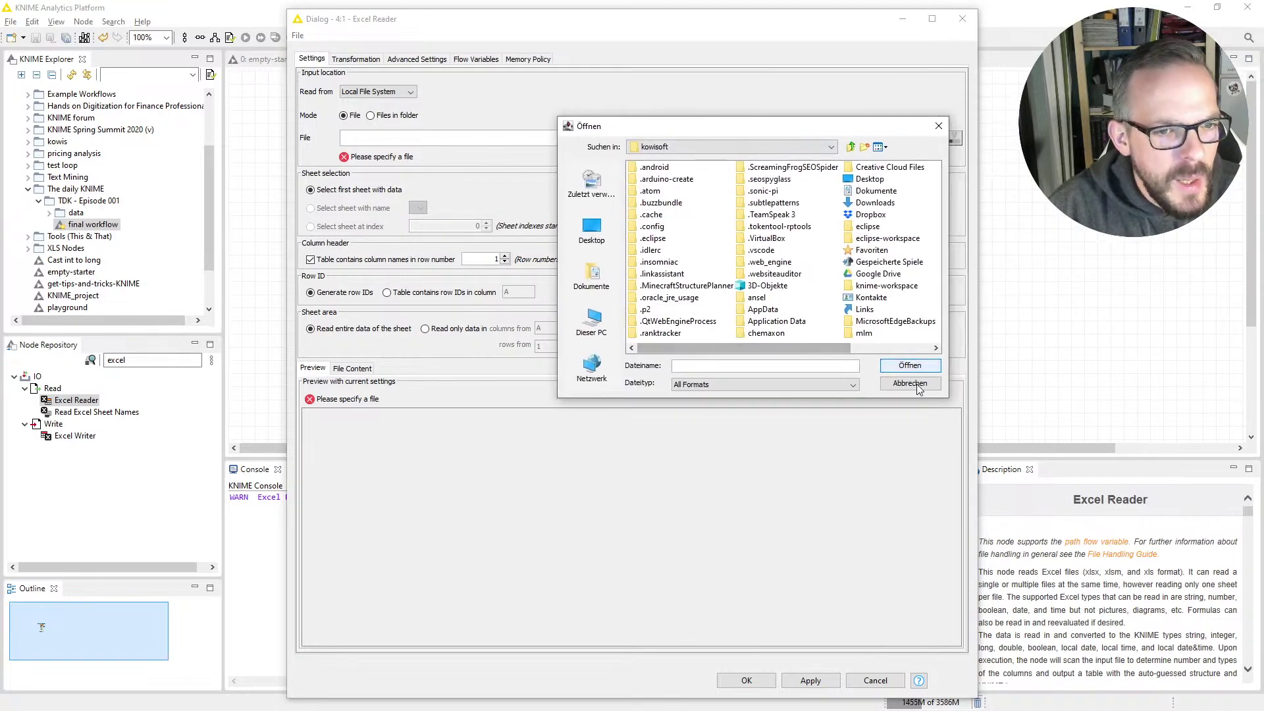
click(900, 383)
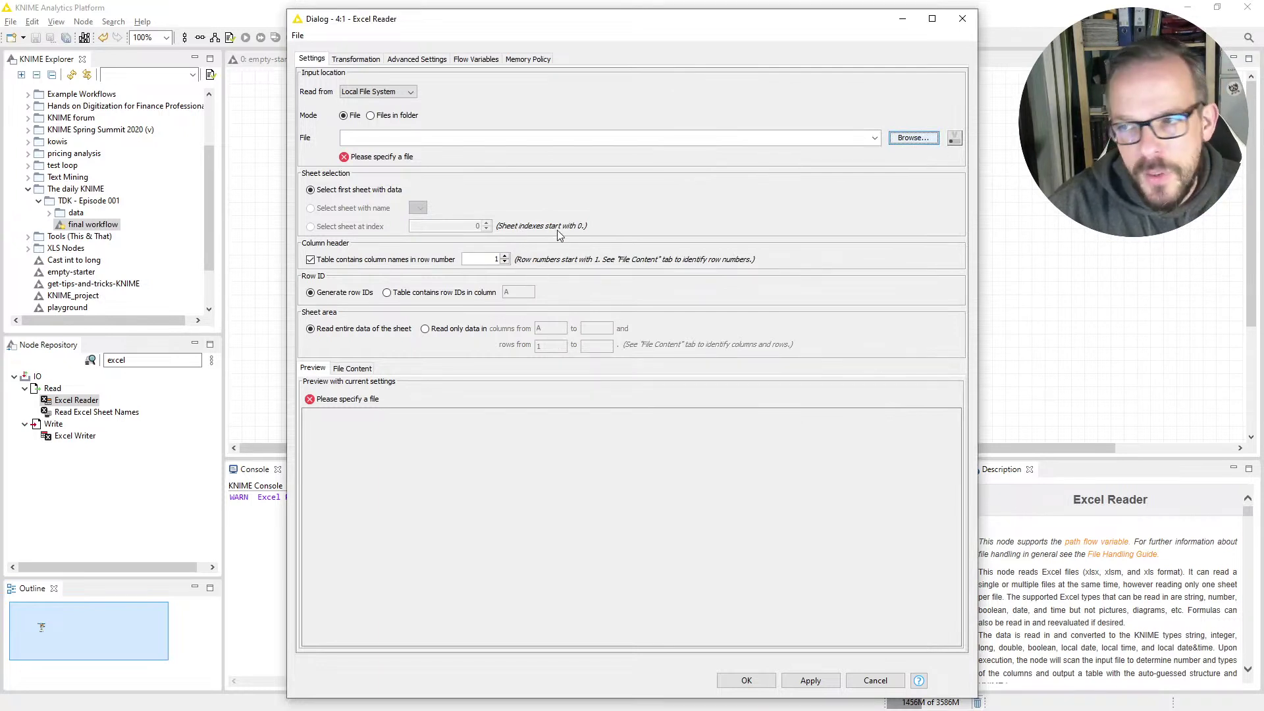
Set the Excel Reader to read relative to the Current workflow and browse that location without choosing a file.
click(413, 93)
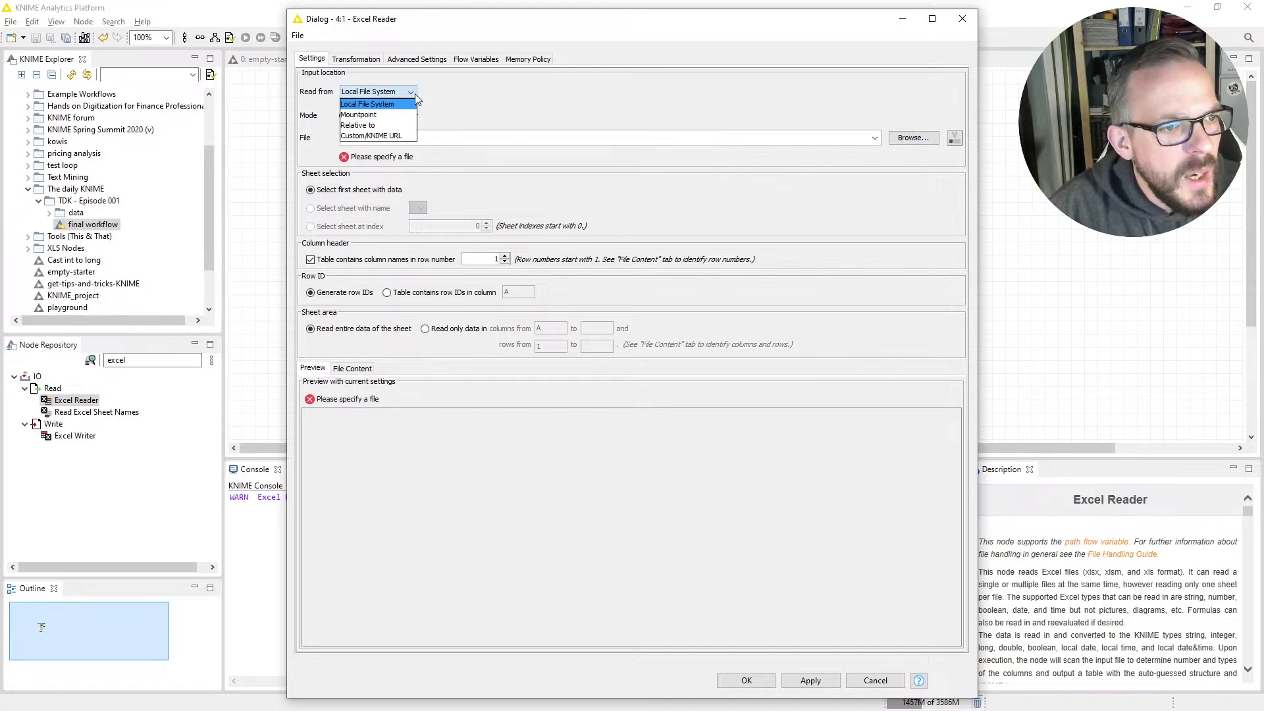
click(395, 125)
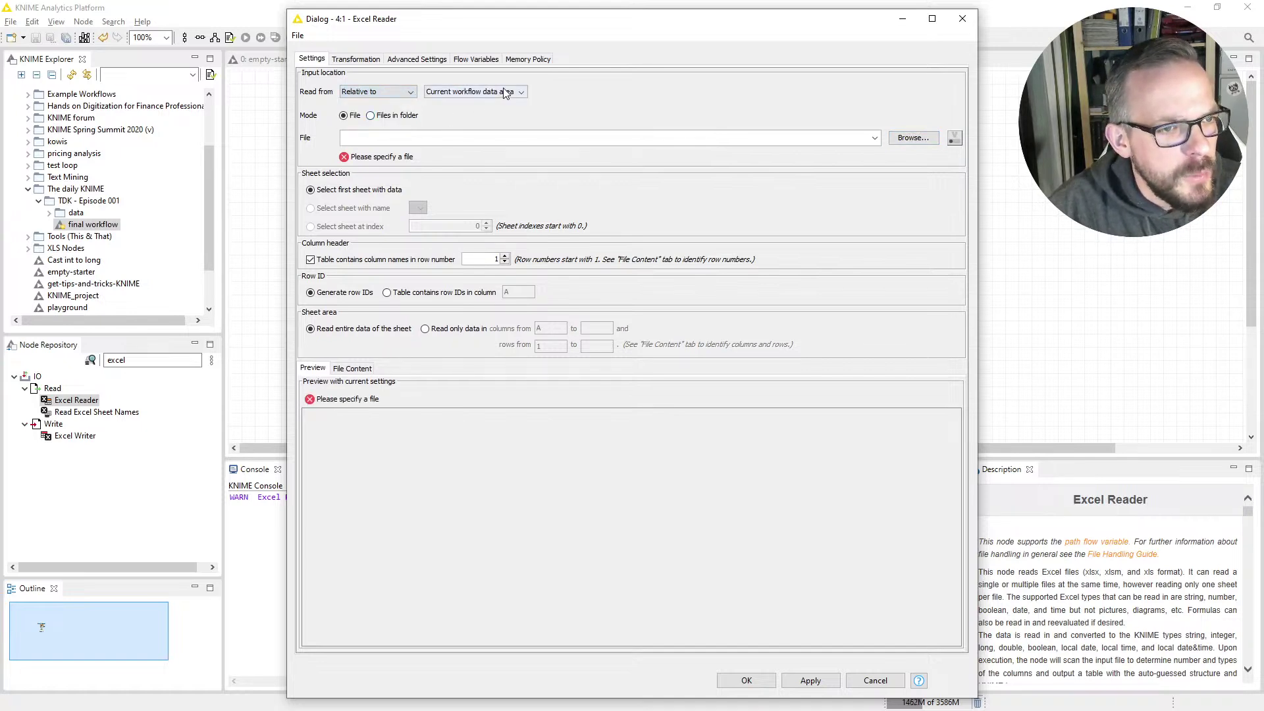
click(479, 92)
click(499, 113)
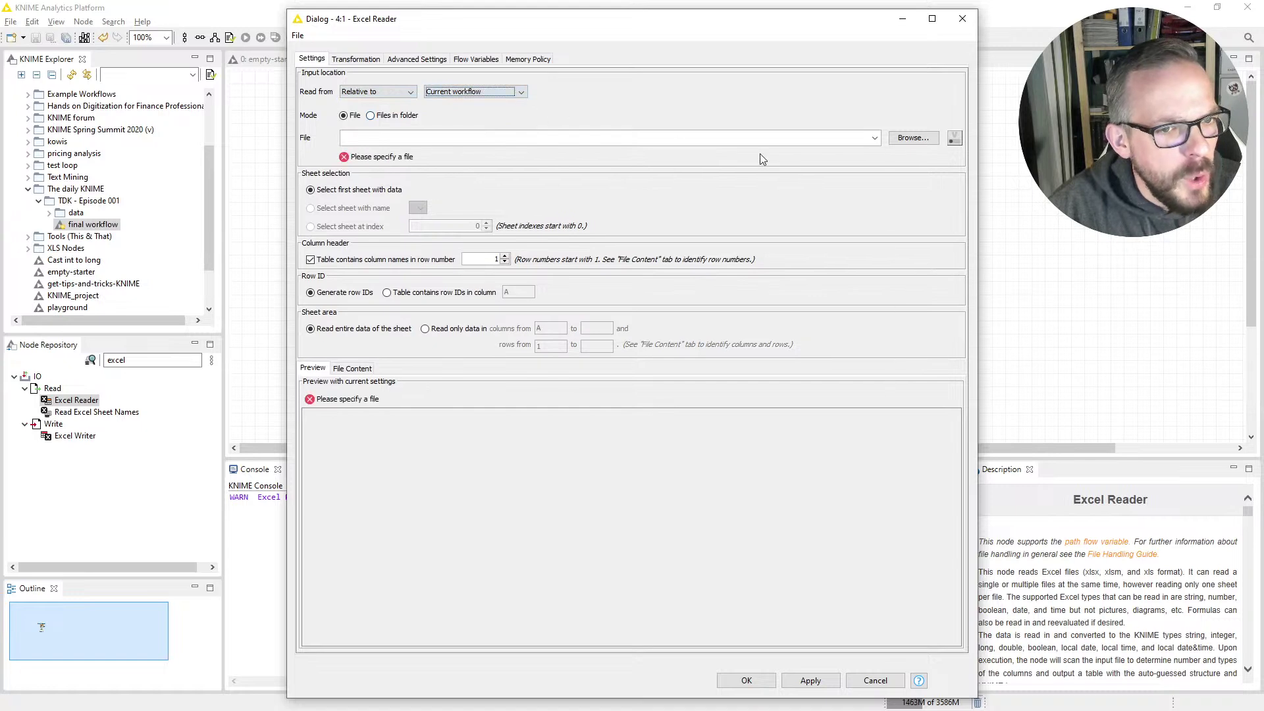
click(923, 141)
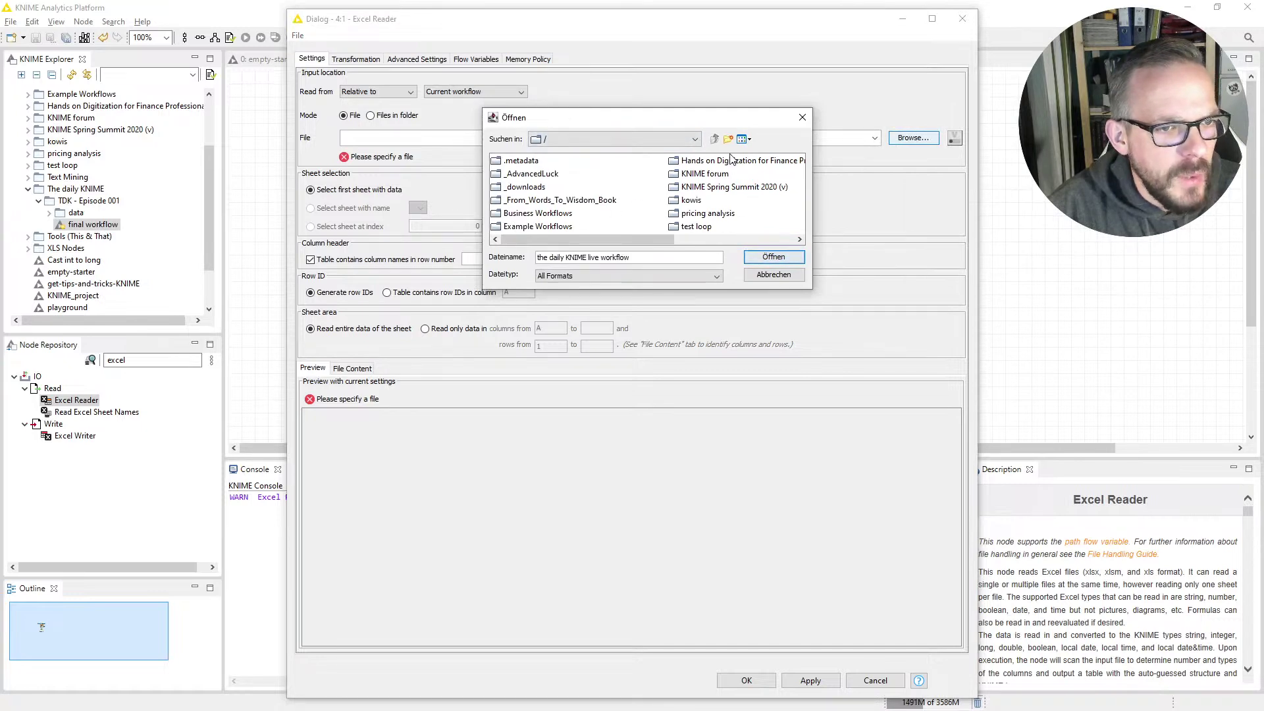
click(789, 277)
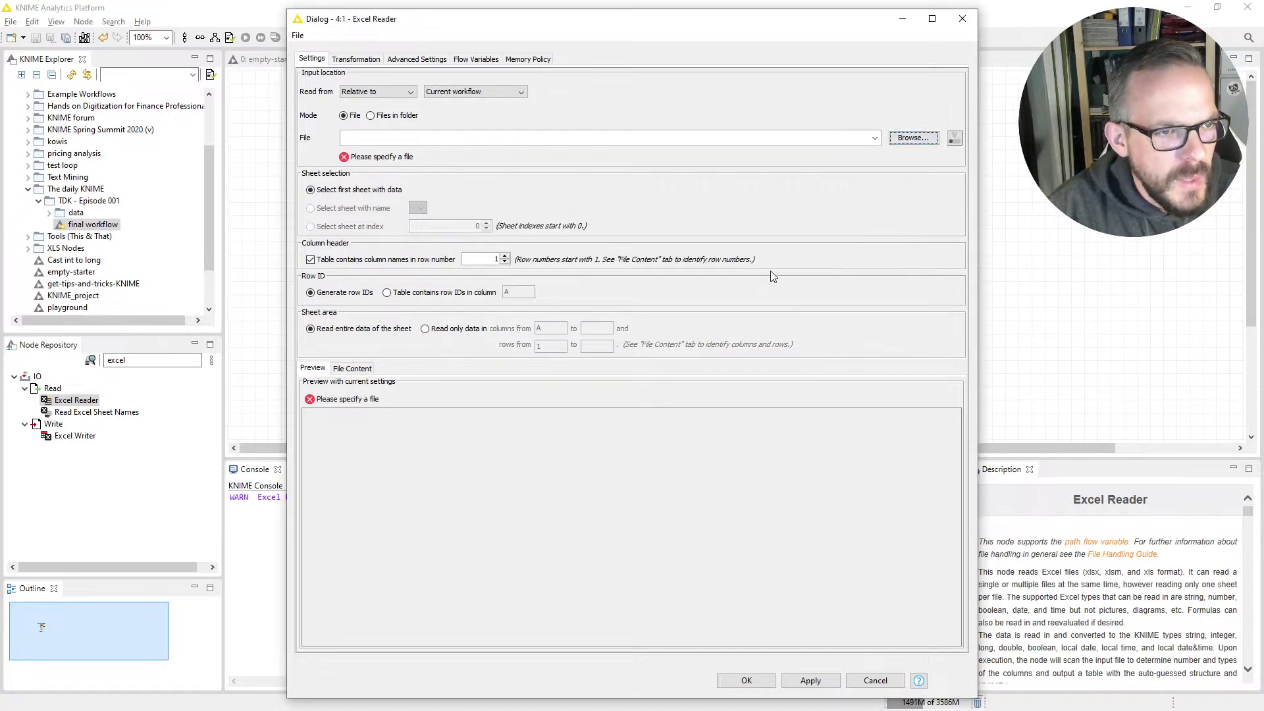
Try the Current workflow data area as the relative location and browse it for files.
click(458, 93)
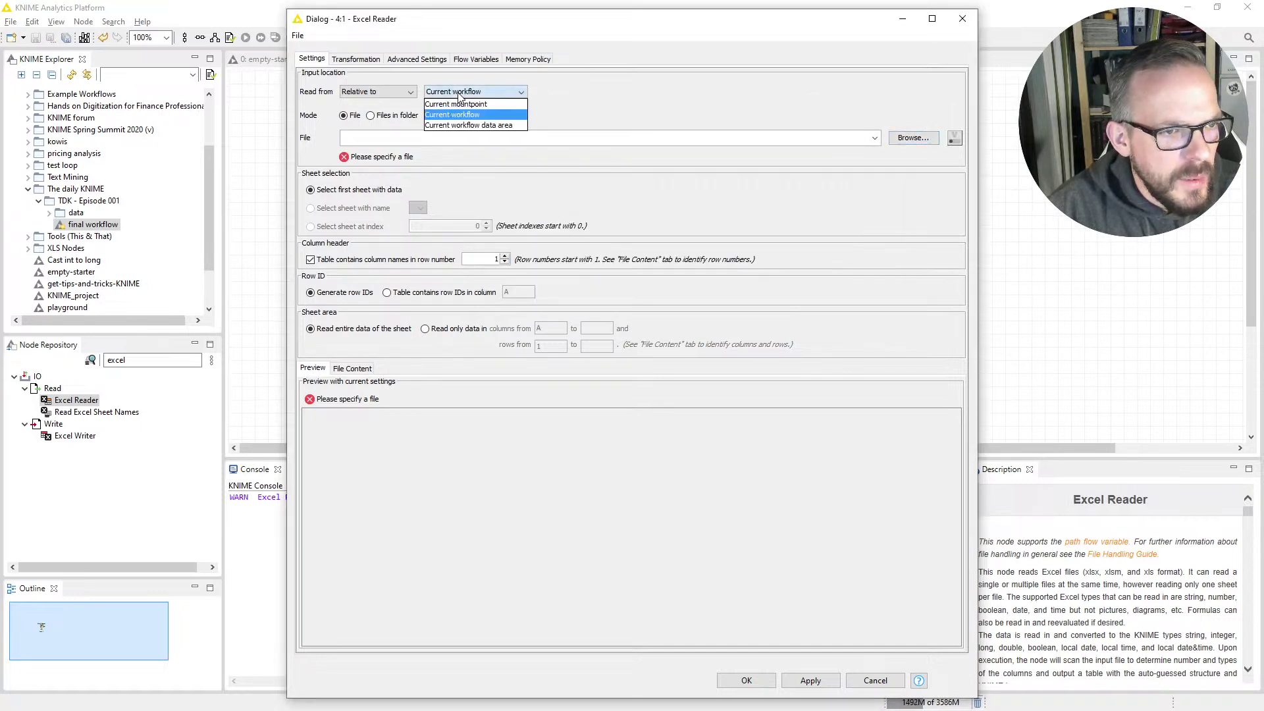
click(464, 126)
click(909, 139)
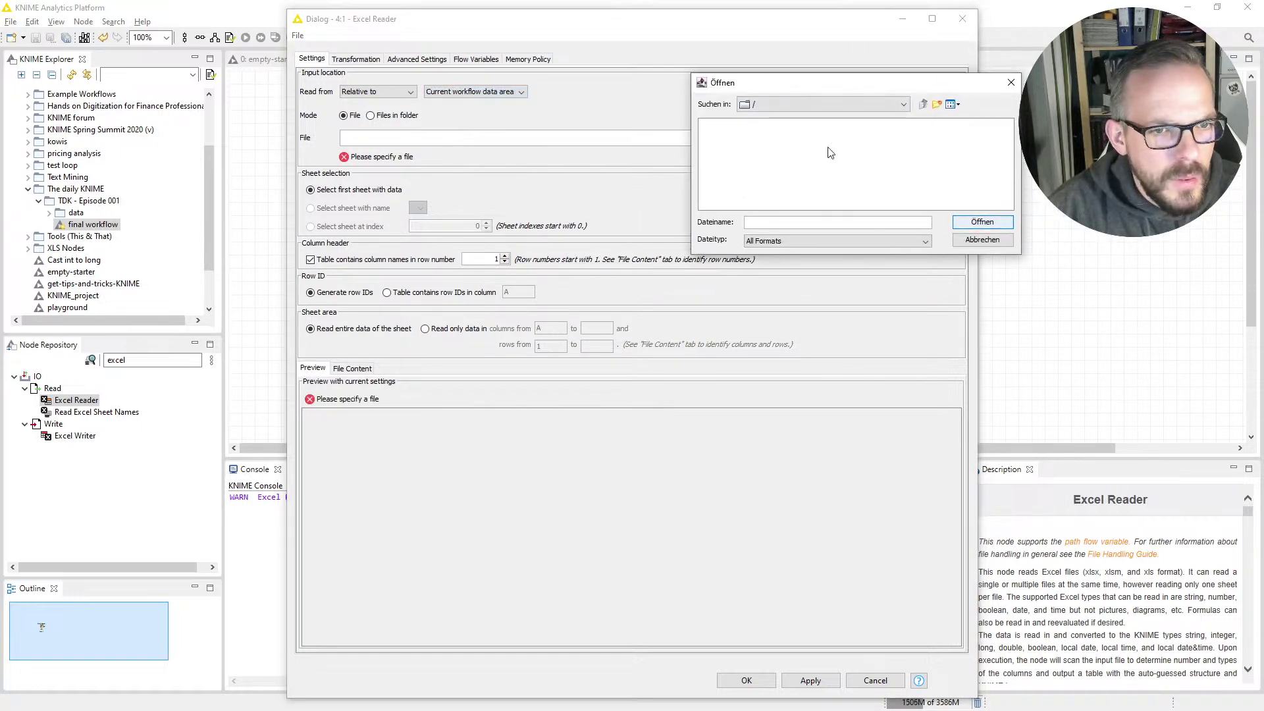
click(964, 243)
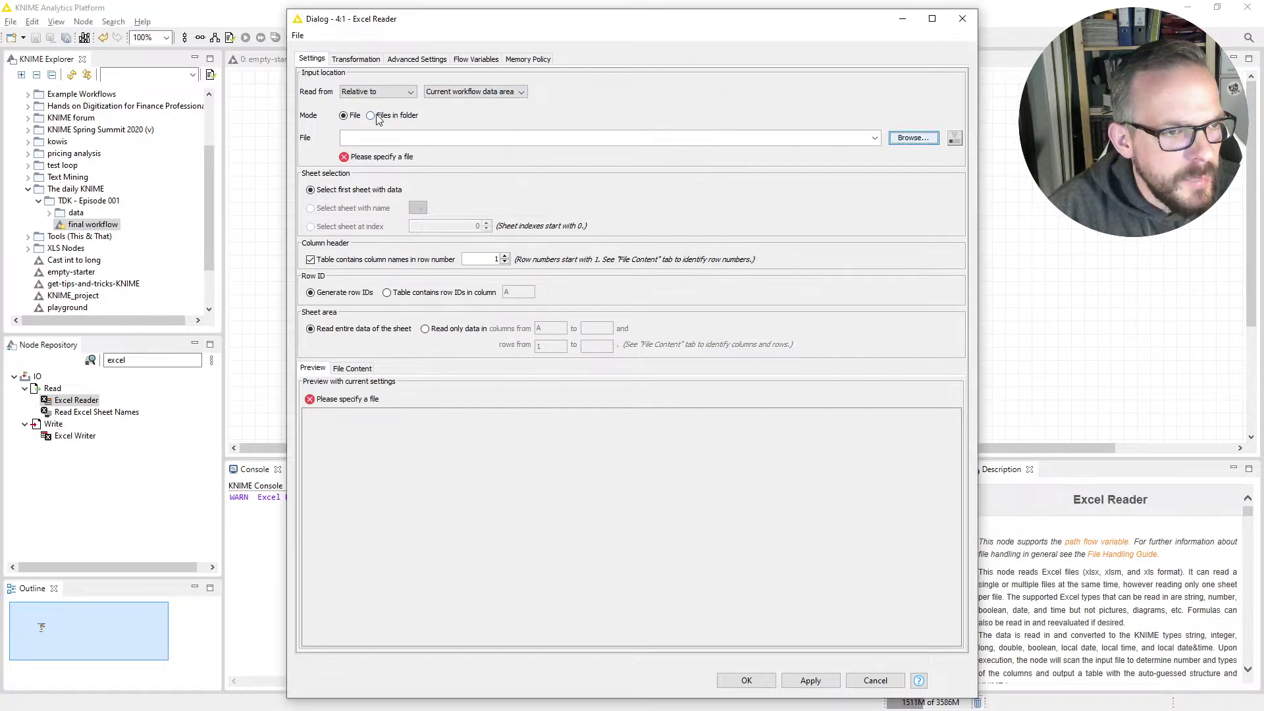
Set the Excel Reader's relative input location to Current mountpoint.
click(470, 94)
click(407, 93)
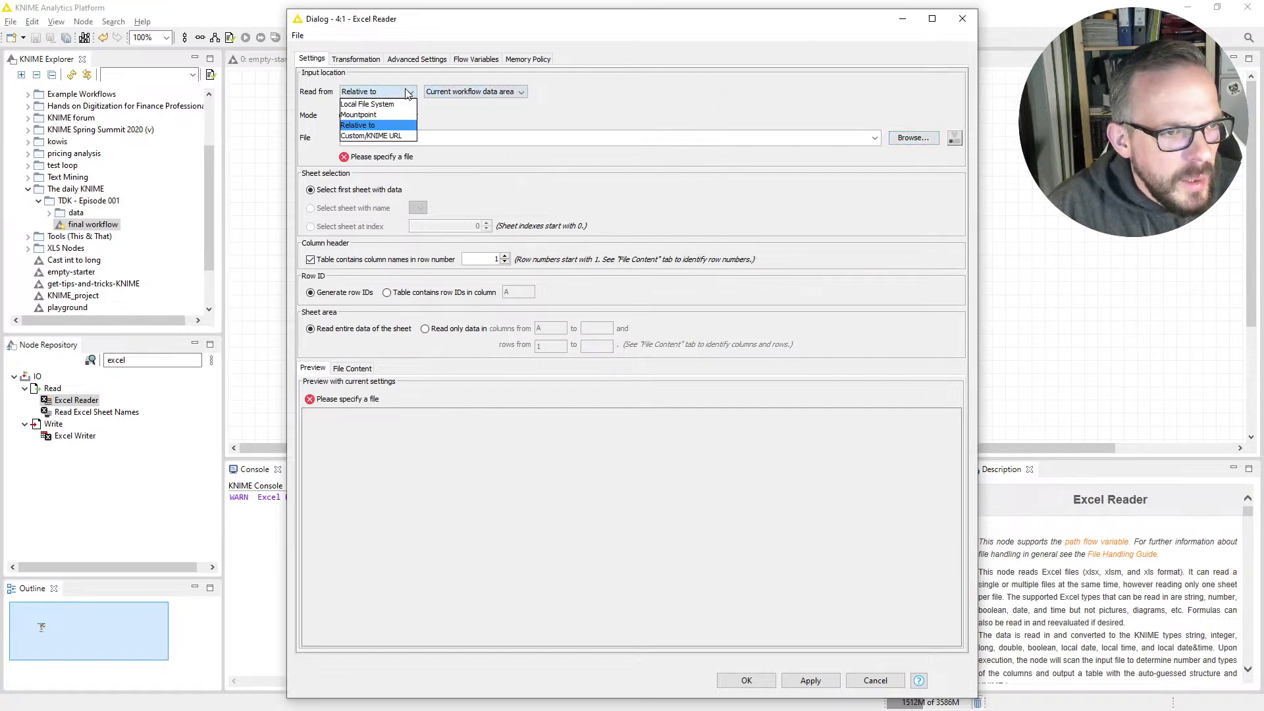
click(461, 92)
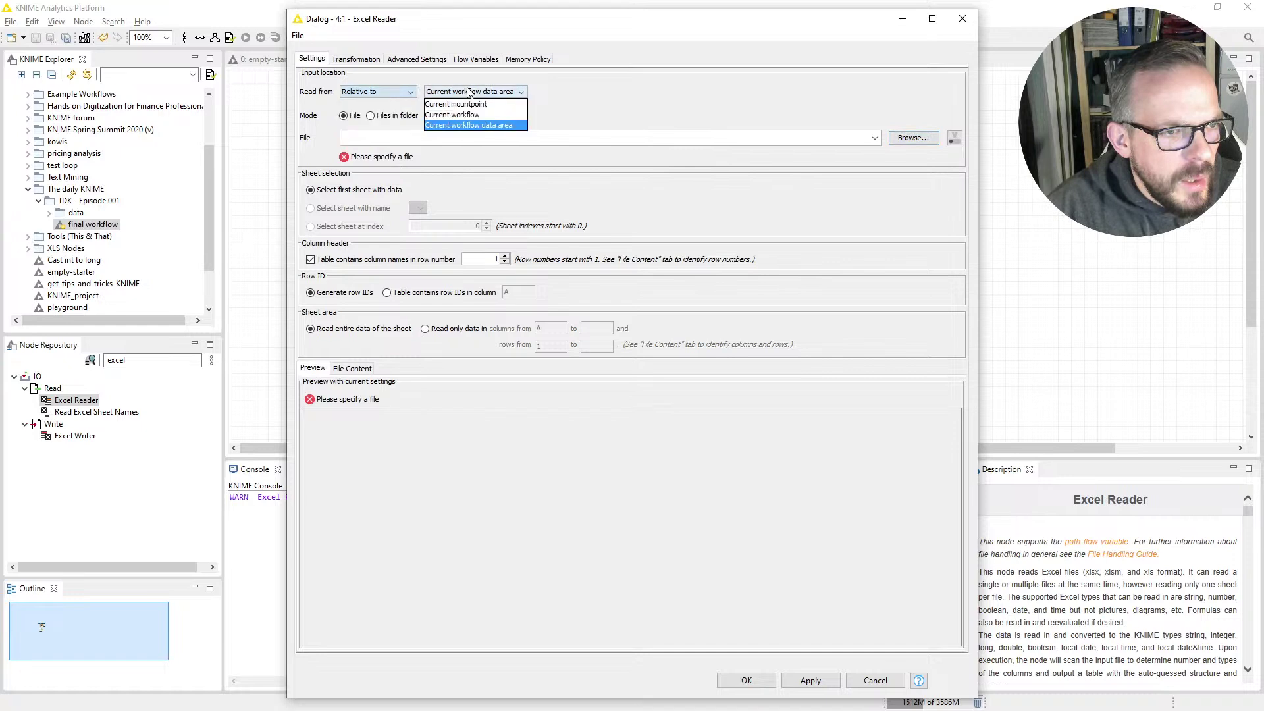
click(471, 104)
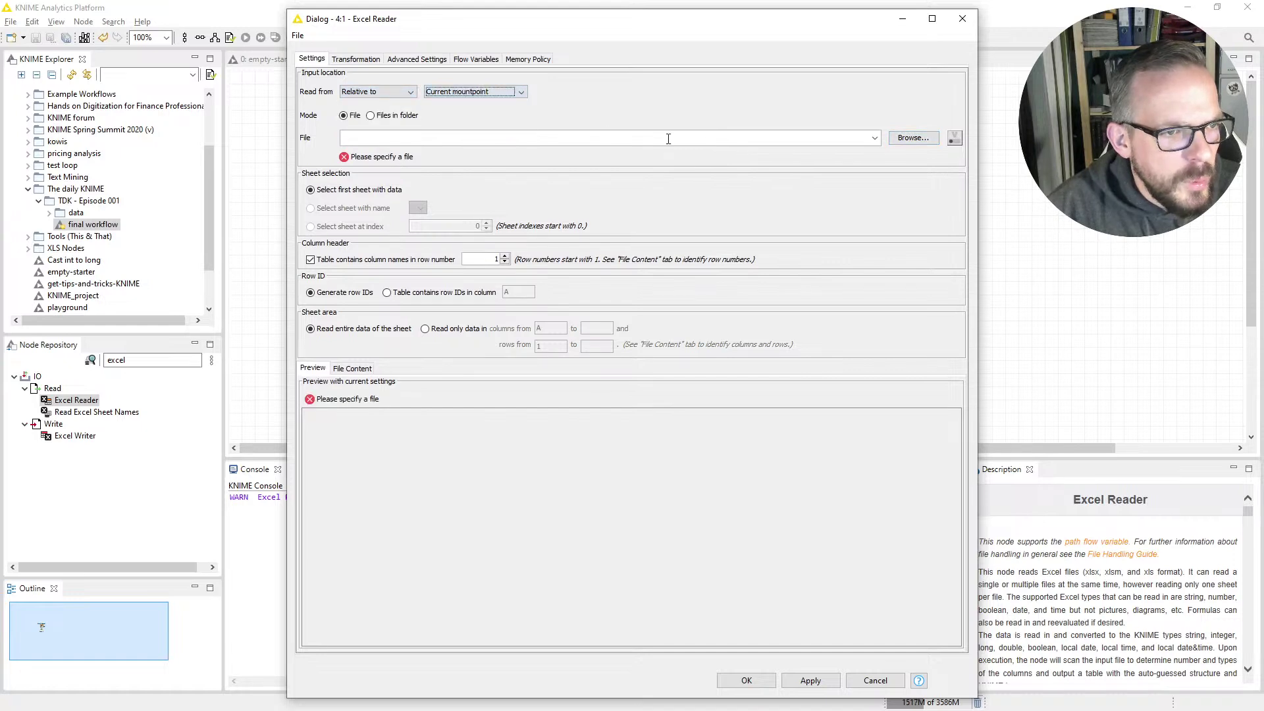
click(899, 138)
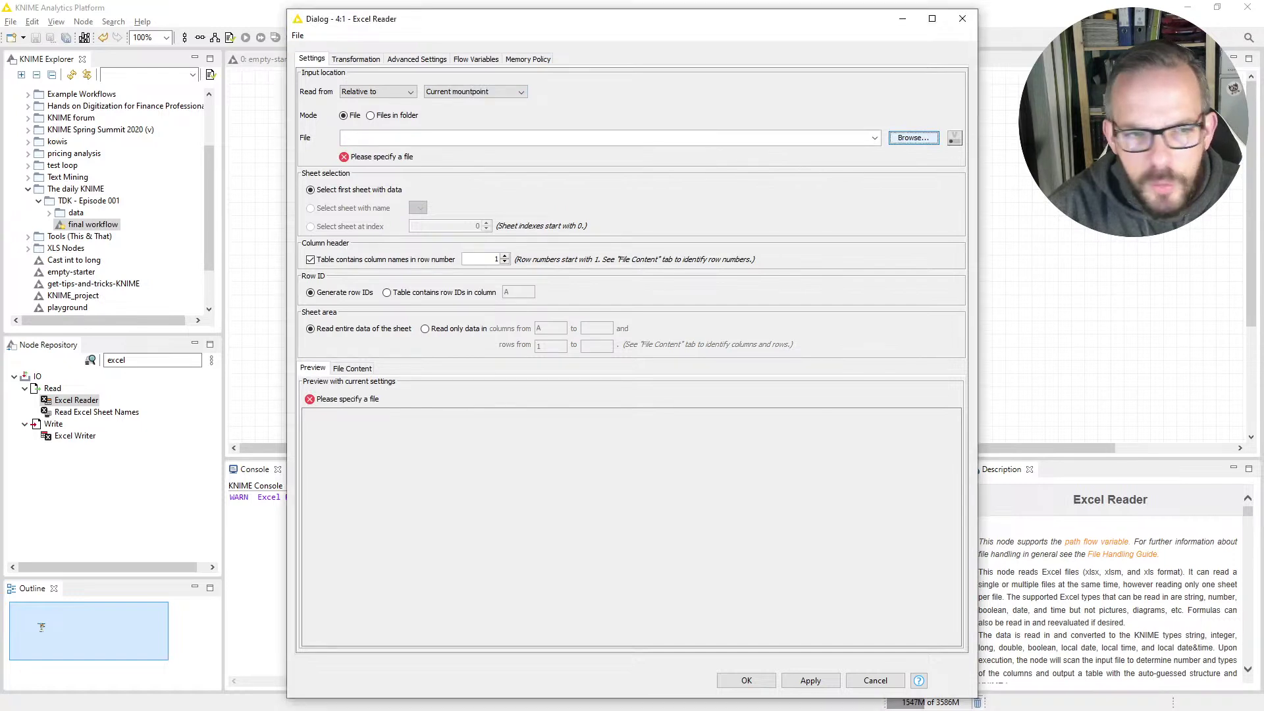
click(473, 92)
click(471, 115)
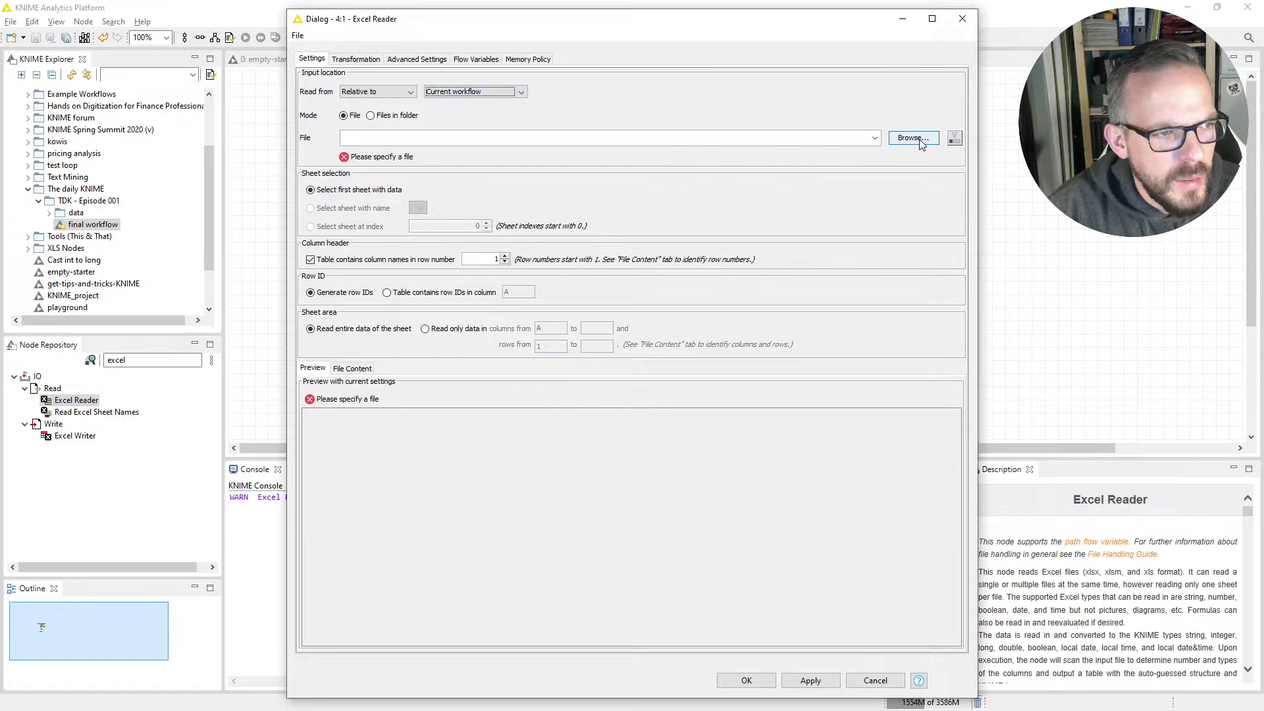
click(878, 679)
click(550, 274)
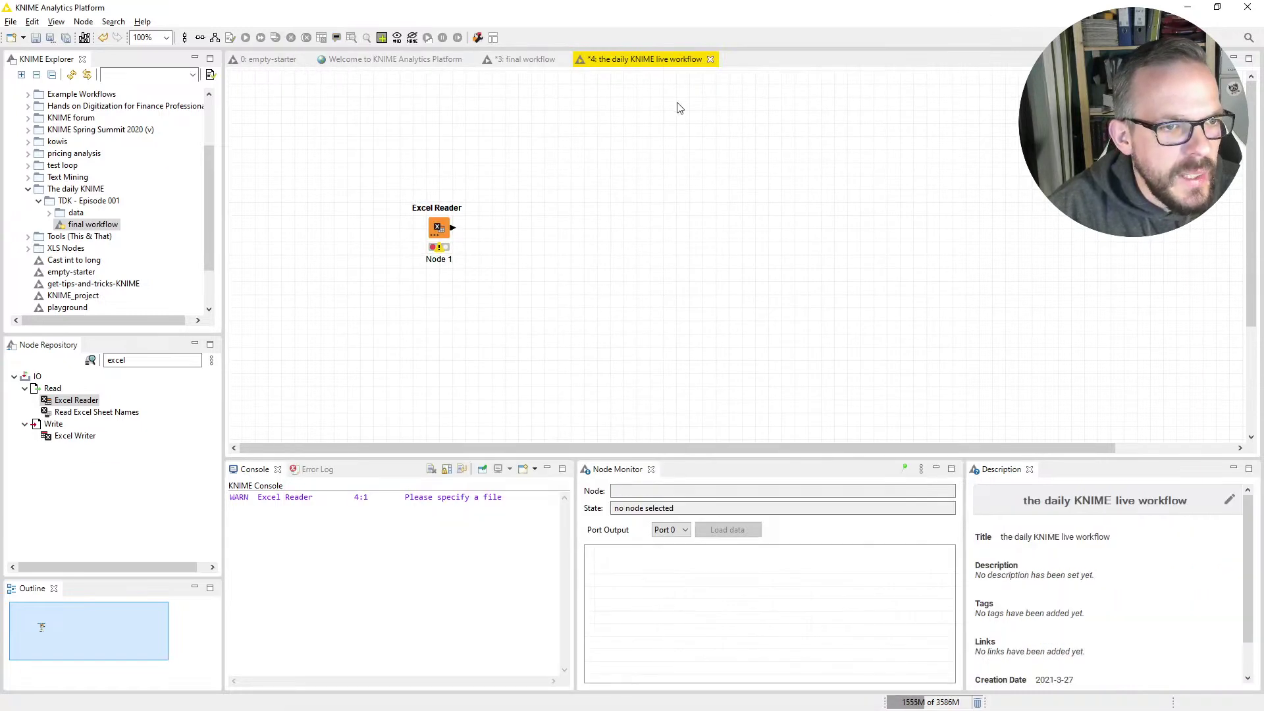
Close the daily KNIME live workflow without saving and move it into The daily KNIME's TDK - Episode 001 folder.
click(710, 61)
click(696, 368)
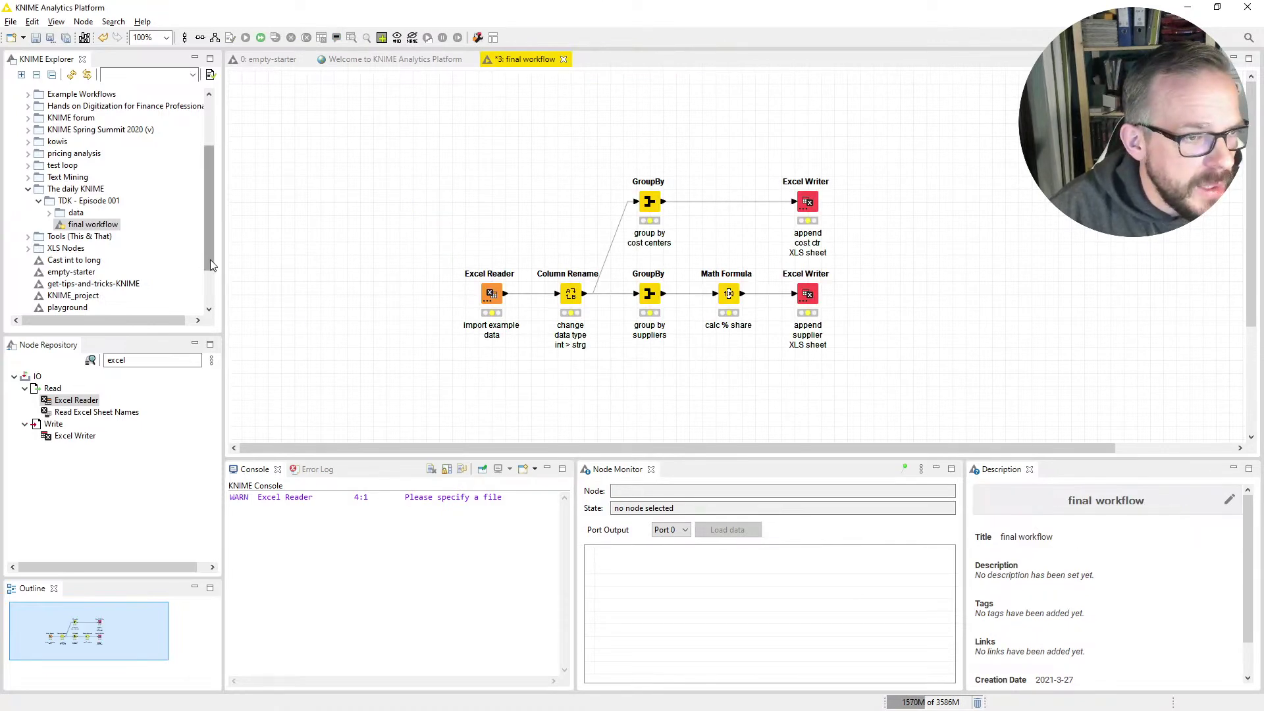
drag(211, 259, 211, 327)
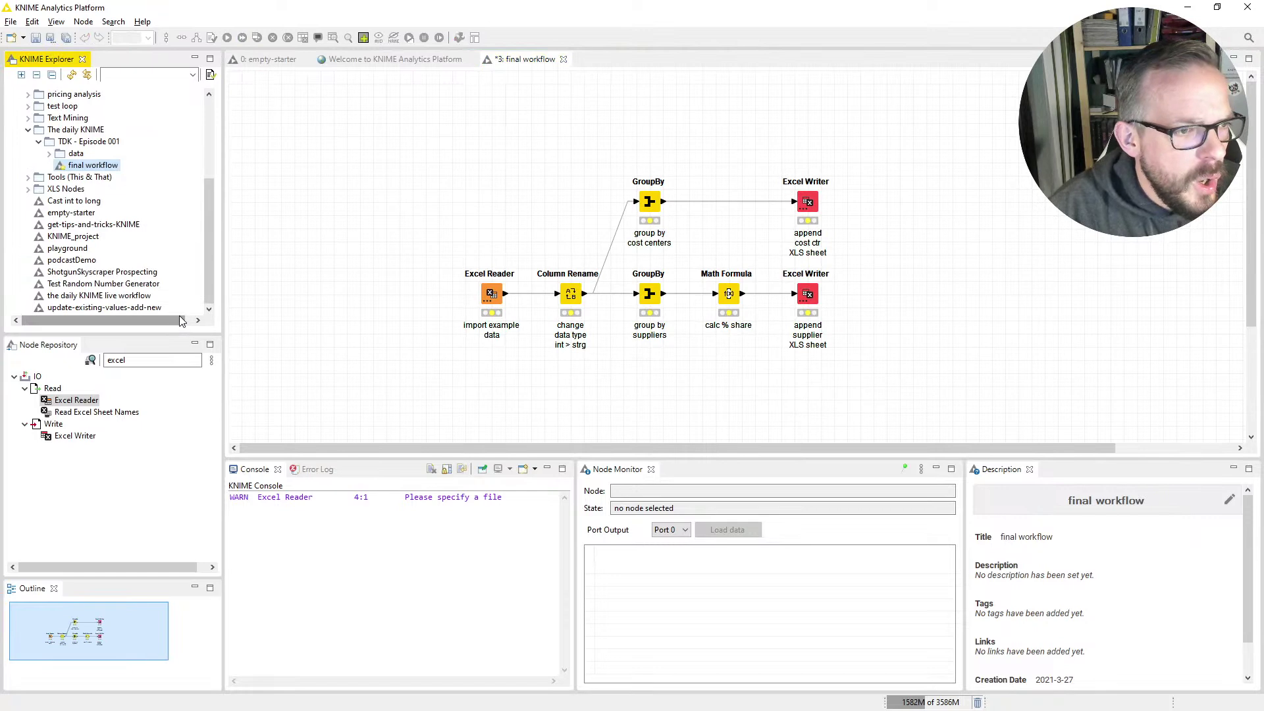
drag(99, 297, 124, 134)
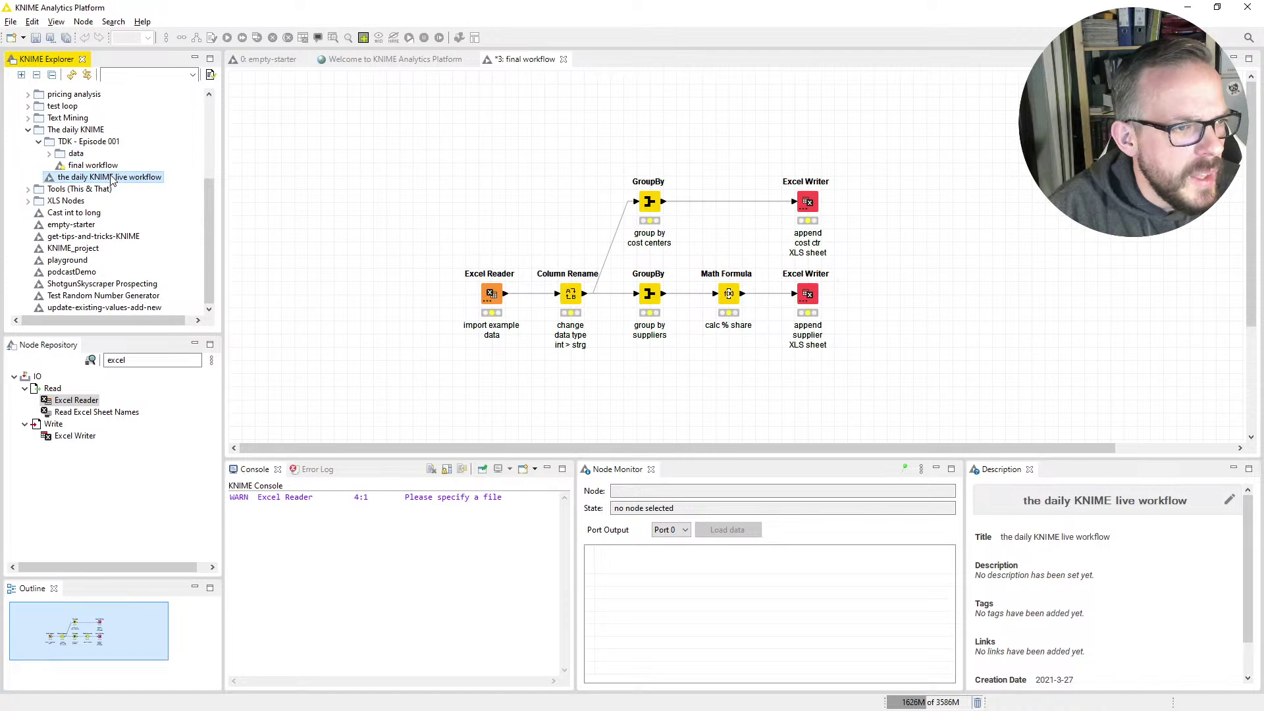
drag(112, 180, 111, 144)
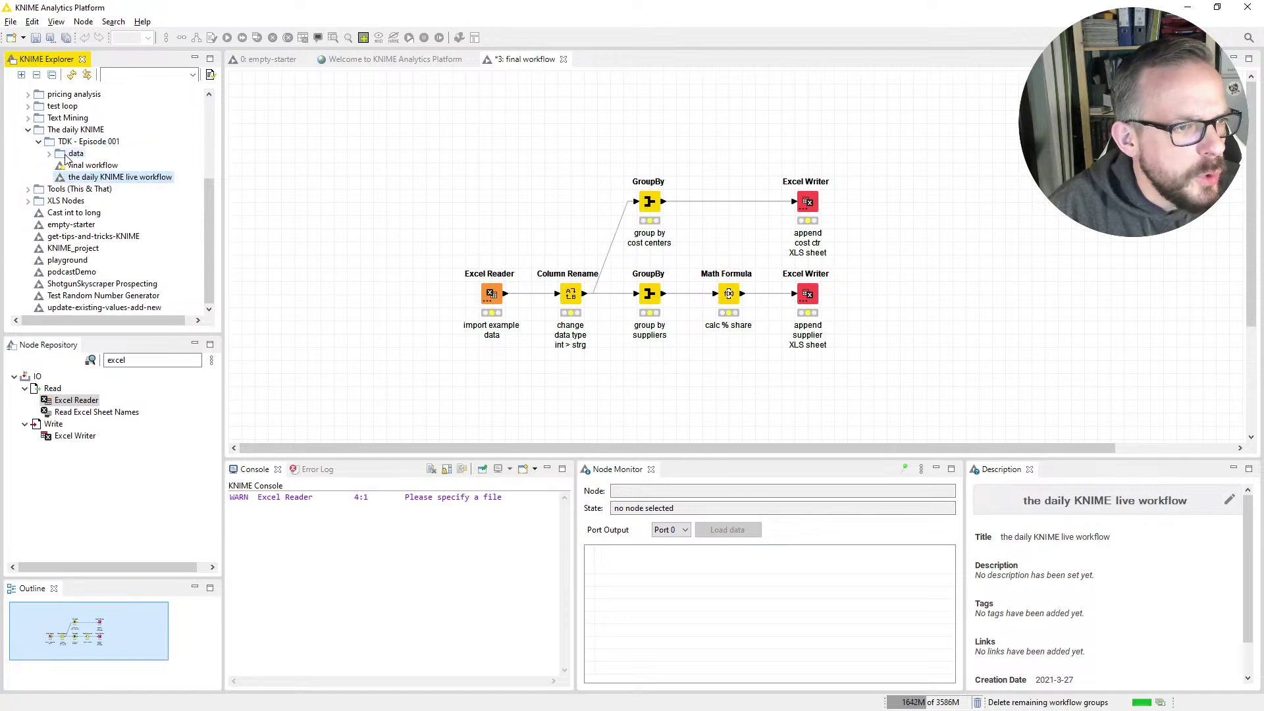
Reopen the daily KNIME live workflow from its new folder and place an Excel Reader node on the canvas.
double_click(128, 179)
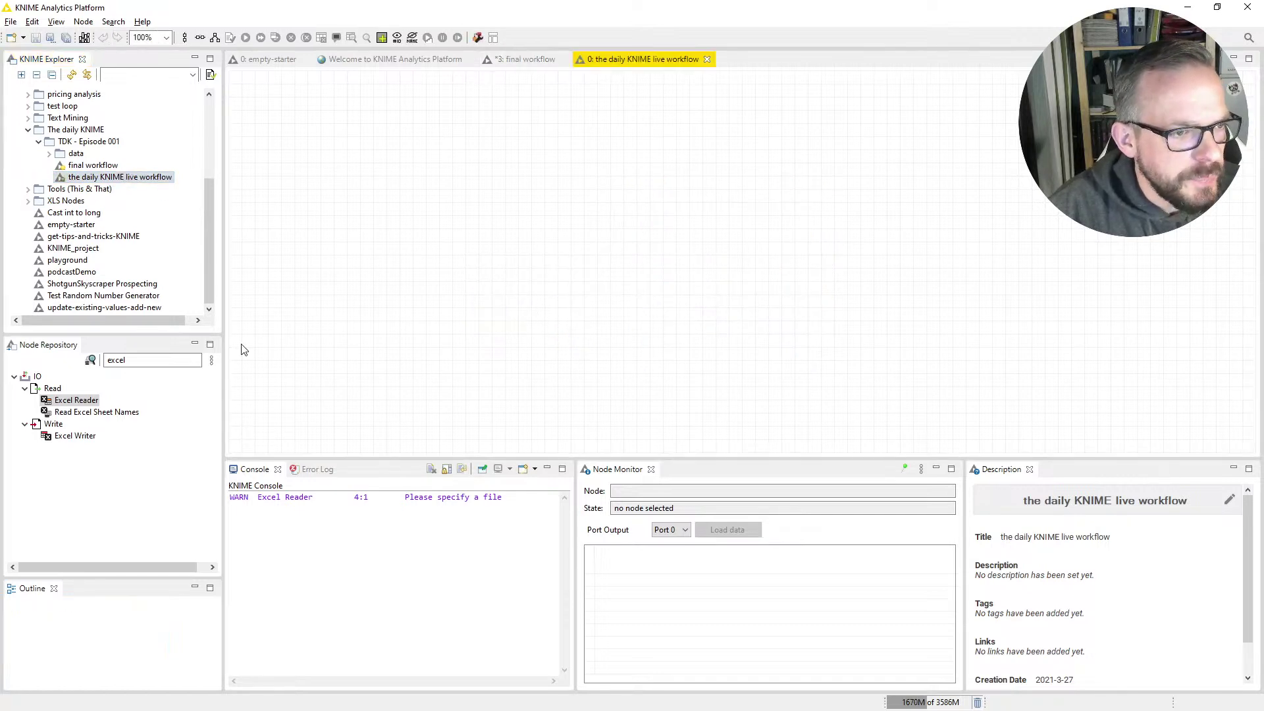
click(170, 362)
double_click(79, 401)
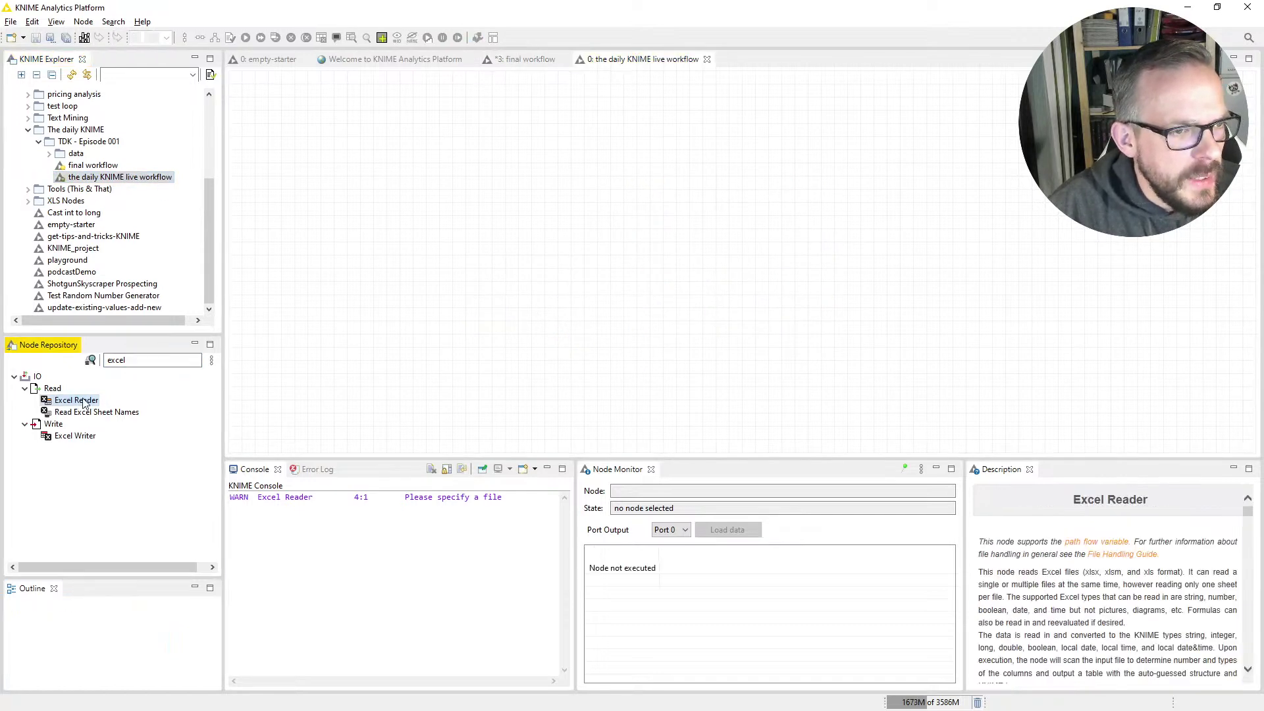
drag(742, 273, 464, 218)
Configure the Excel Reader's input location to read relative to the Current workflow.
double_click(465, 218)
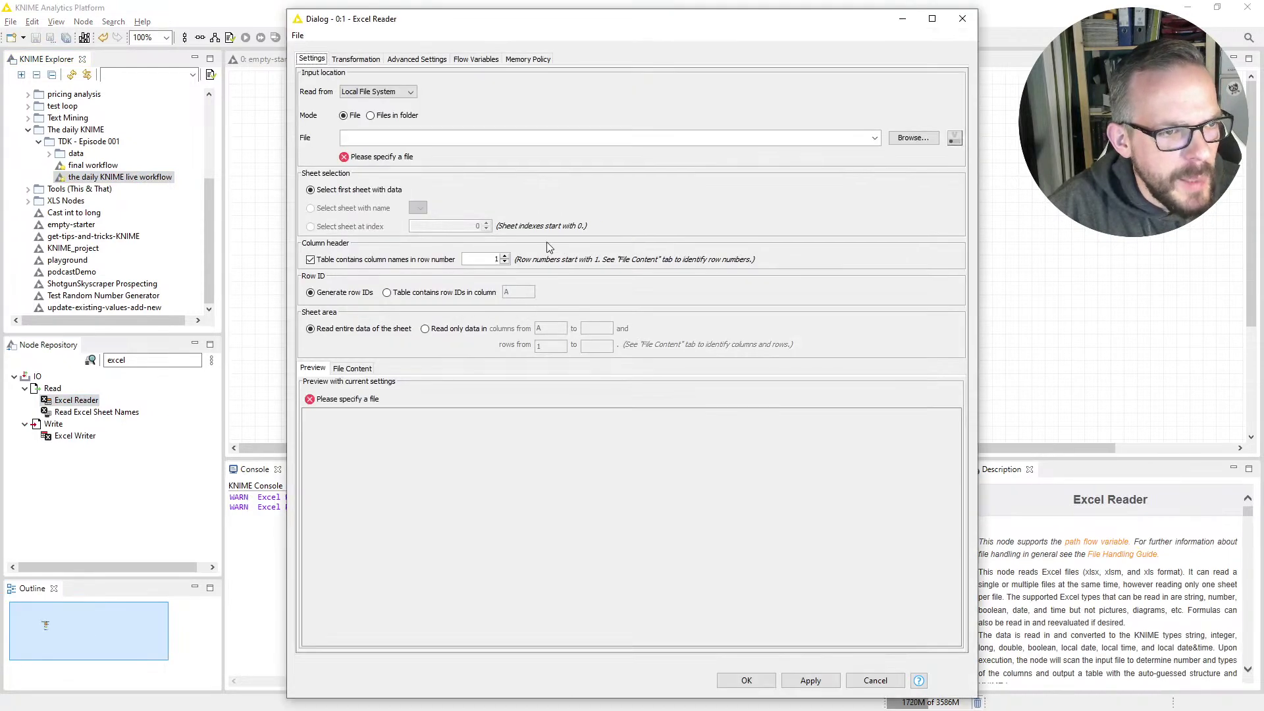
click(395, 92)
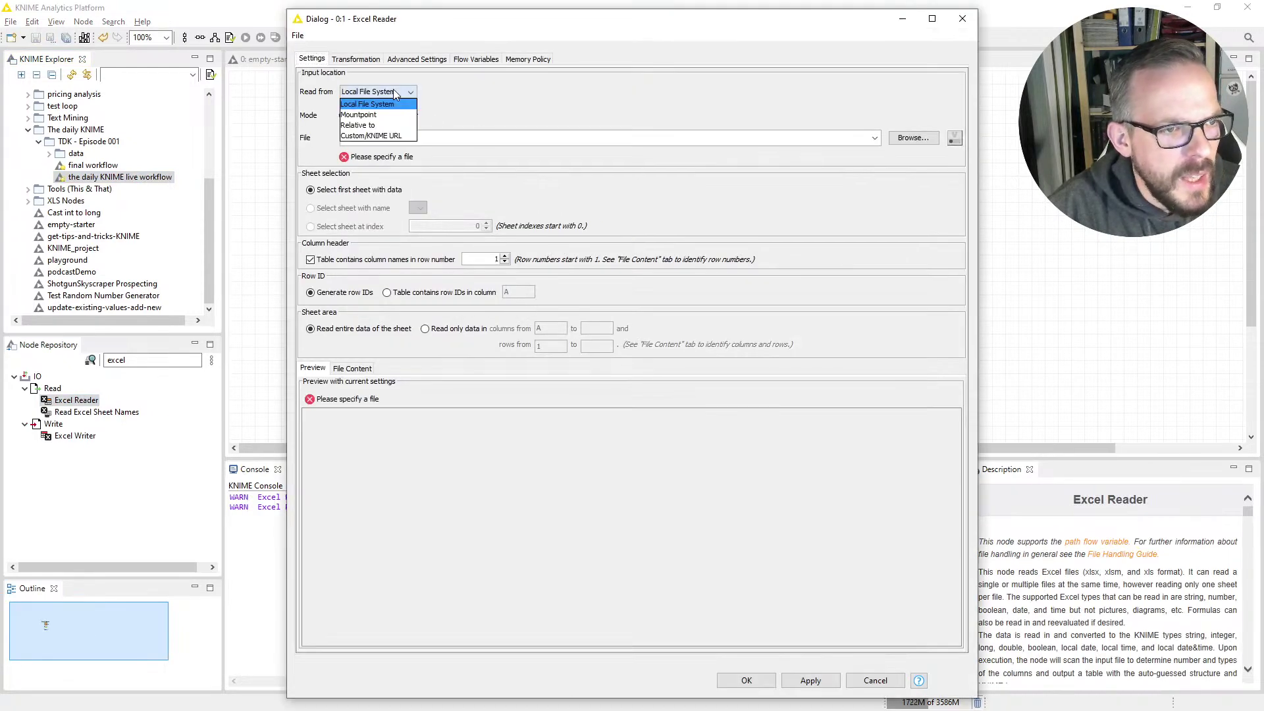
click(372, 125)
click(464, 97)
click(466, 111)
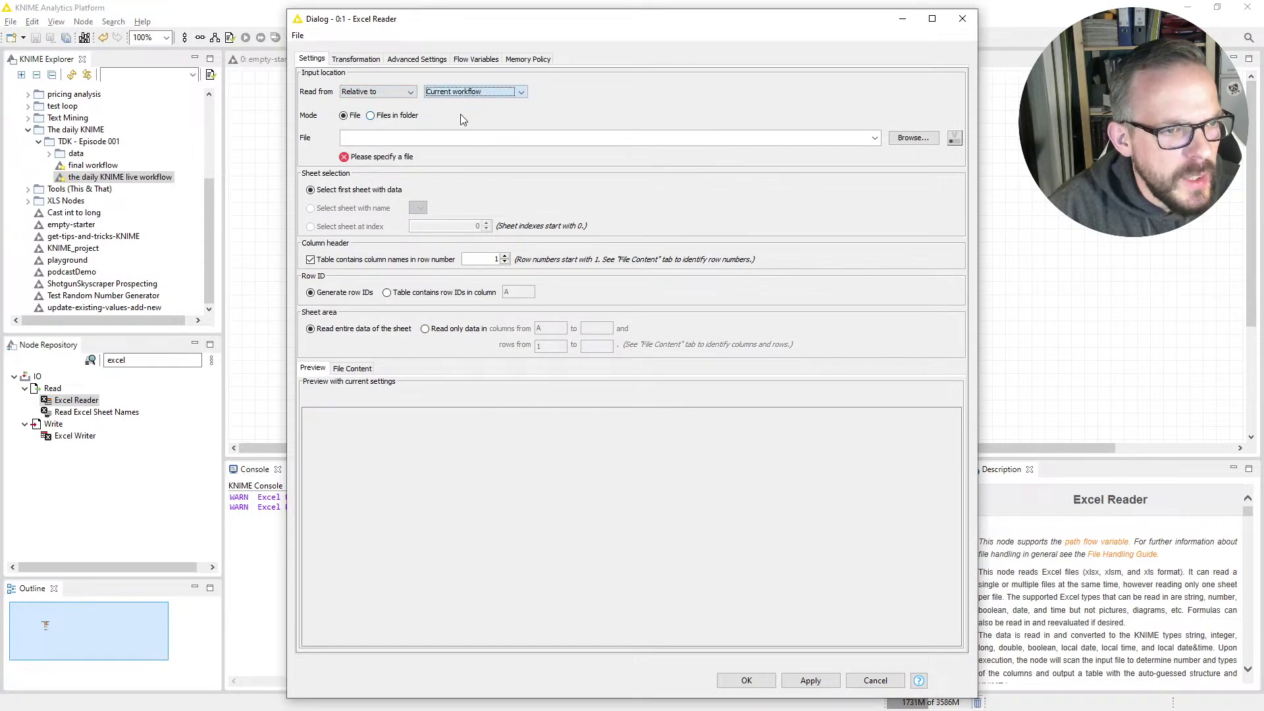
Choose example-data-set.xlsx from the data folder as the Excel Reader's input file.
click(911, 137)
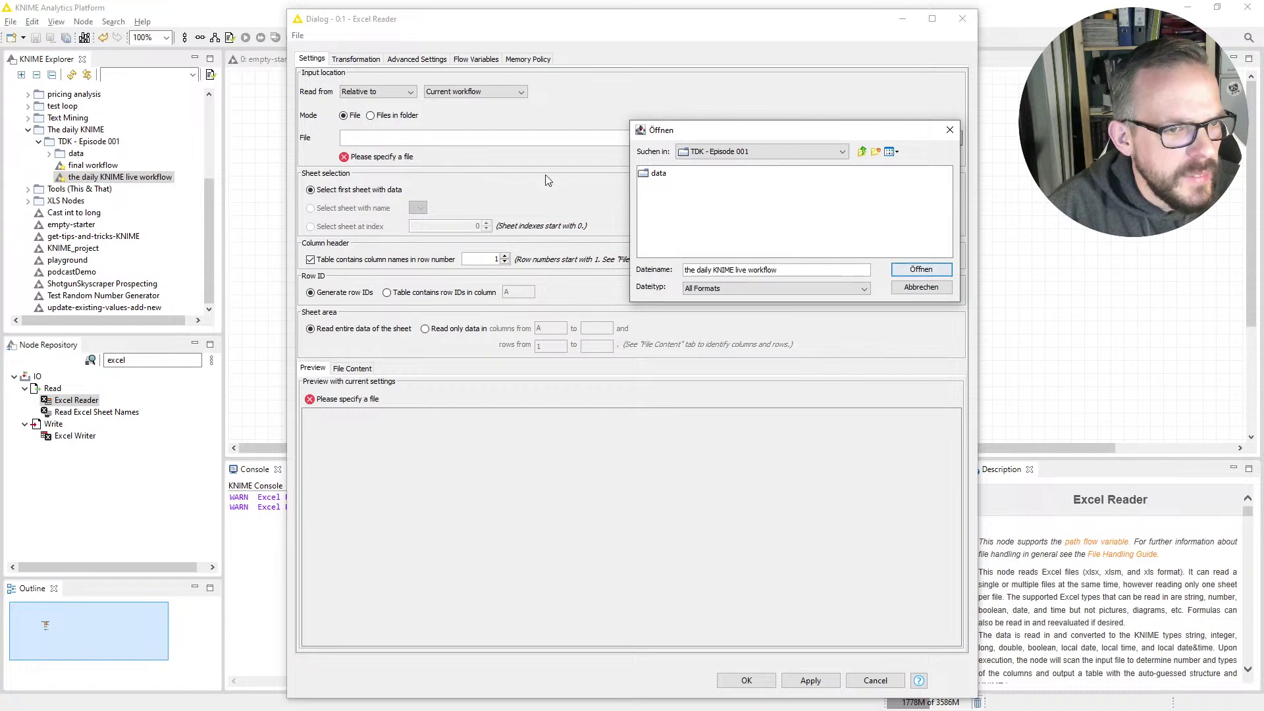
click(658, 173)
double_click(658, 174)
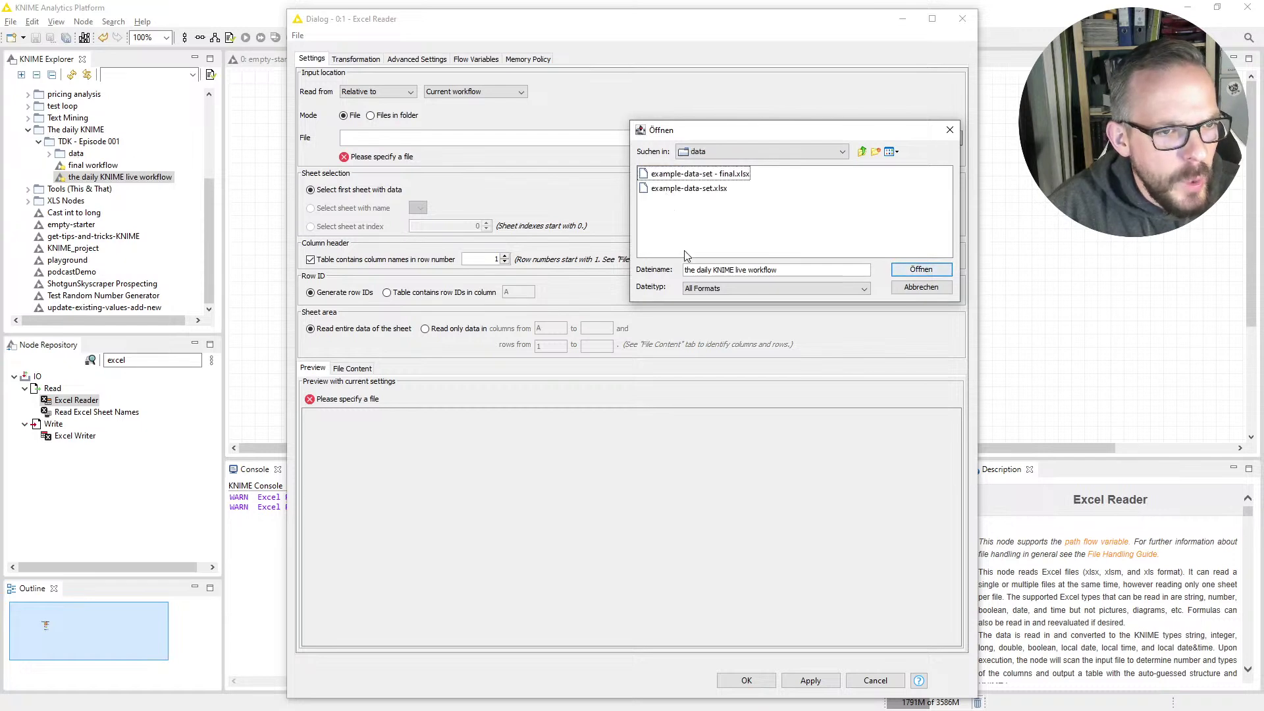
click(707, 190)
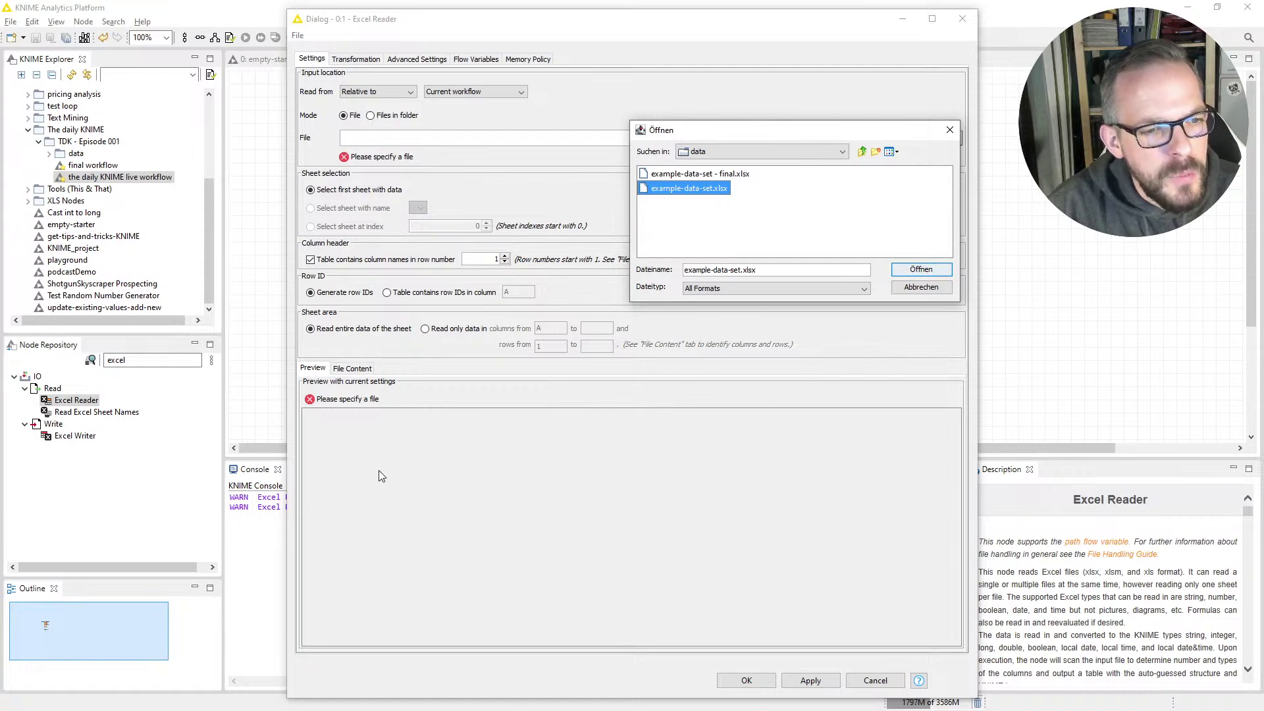
click(920, 271)
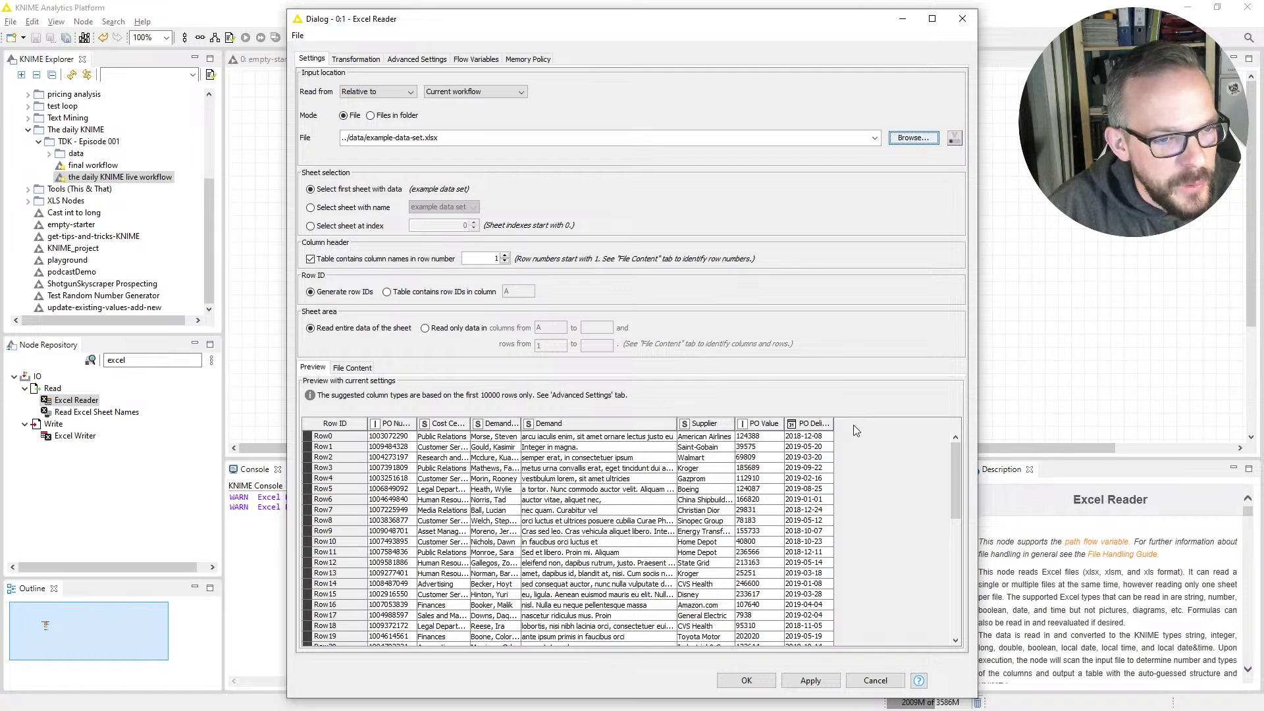
Select the sheet by the name example data set, and test reading without column names before restoring row 1 as the header.
click(366, 208)
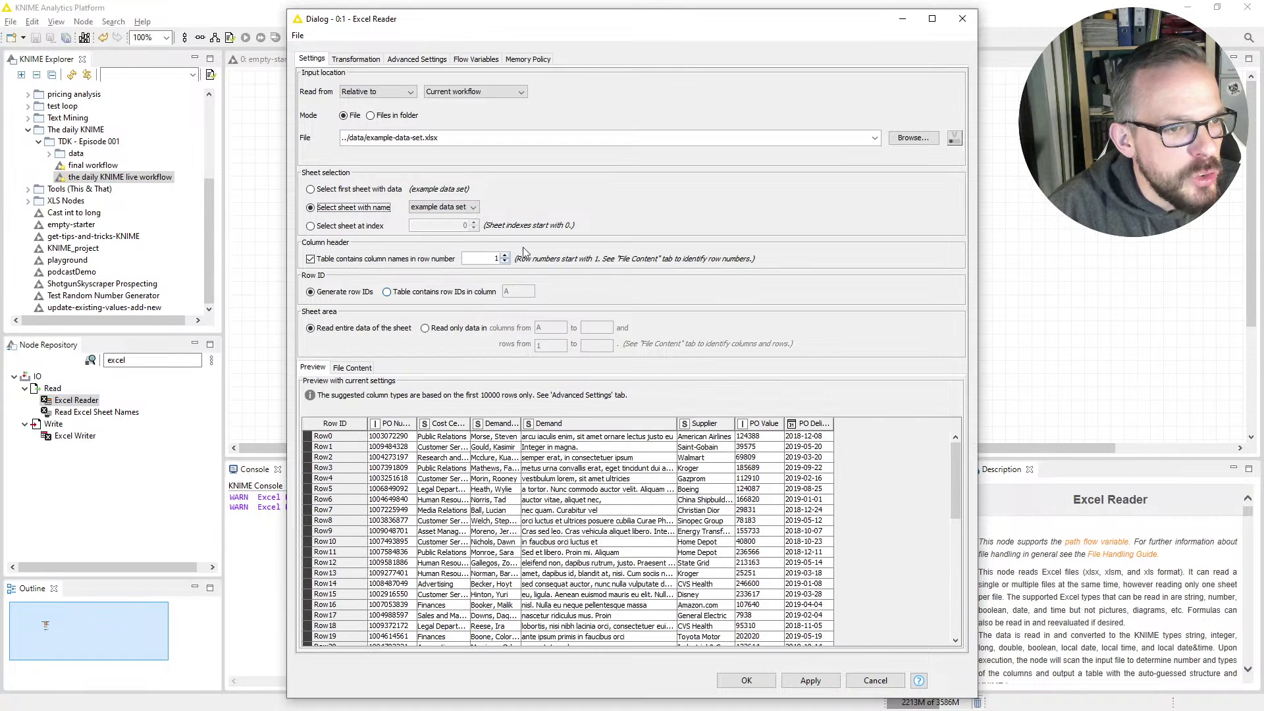
click(473, 208)
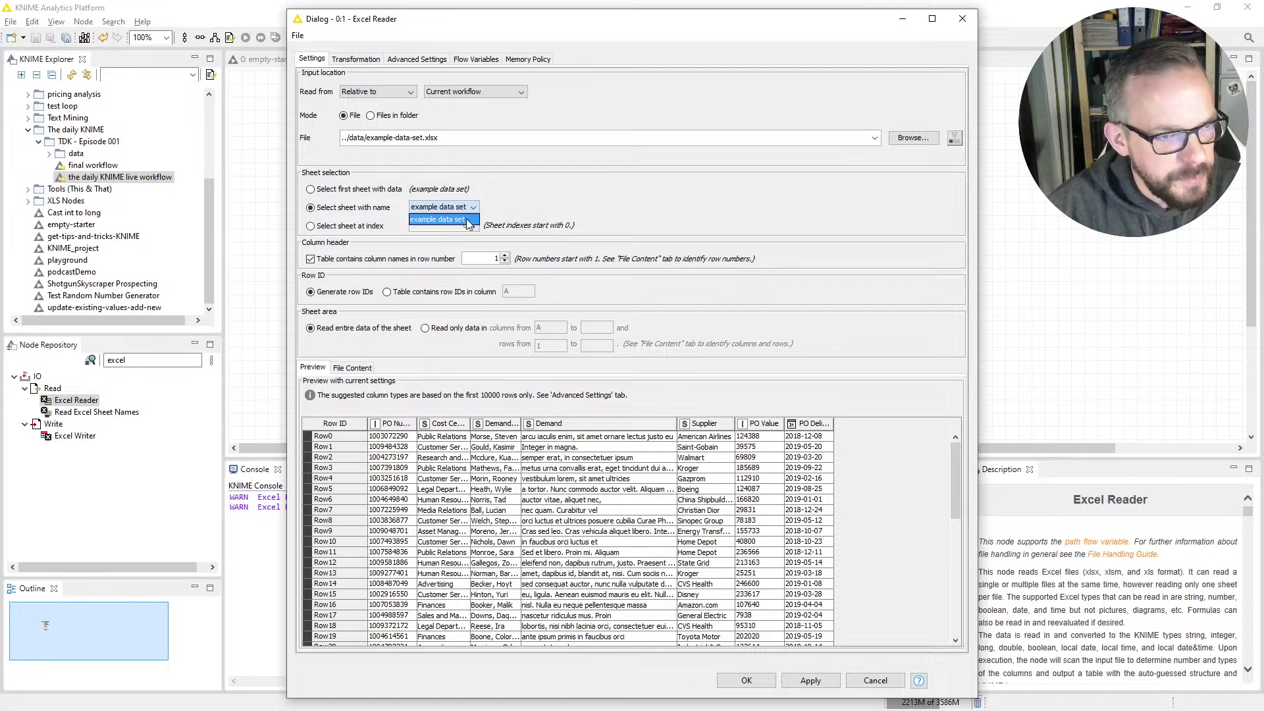
click(467, 221)
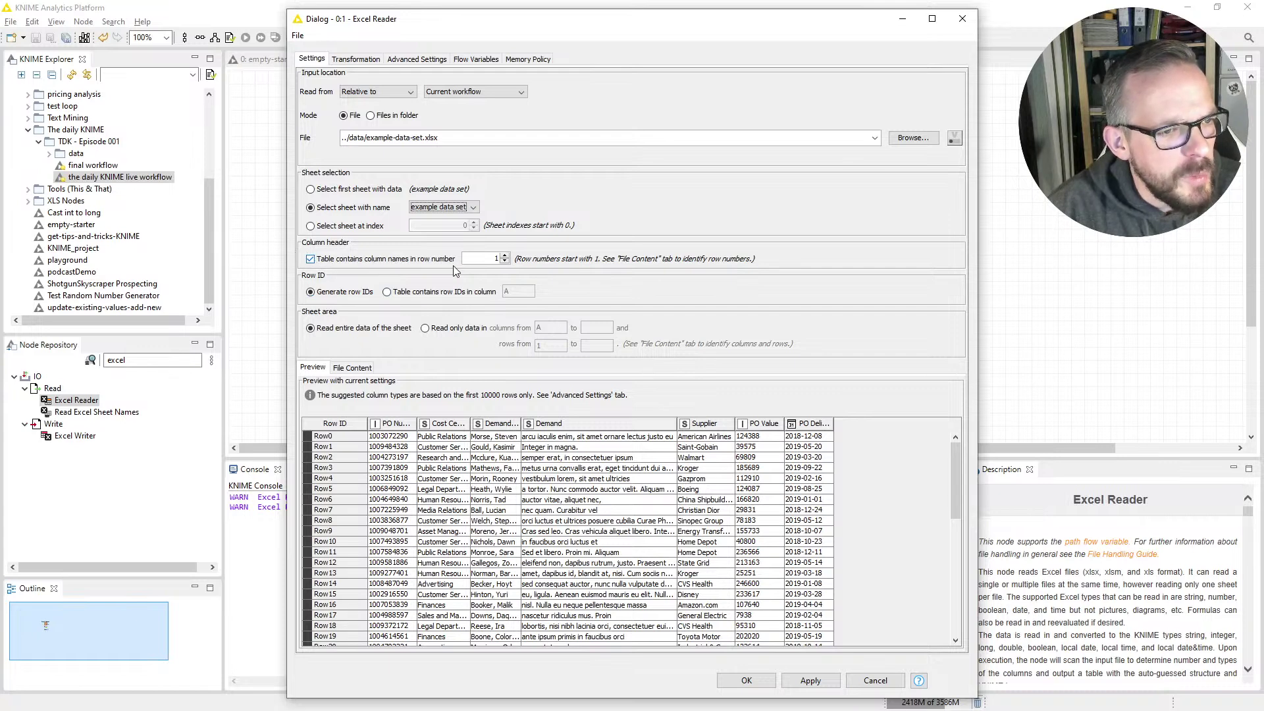
click(310, 258)
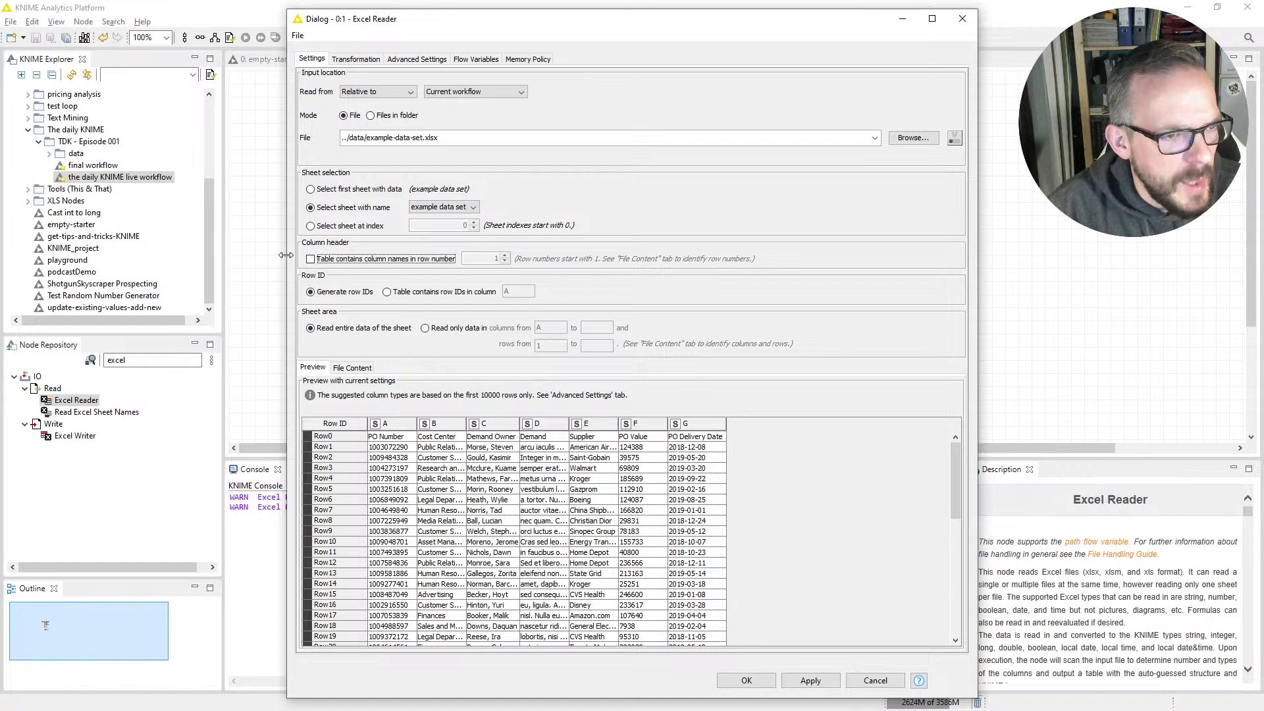
click(310, 260)
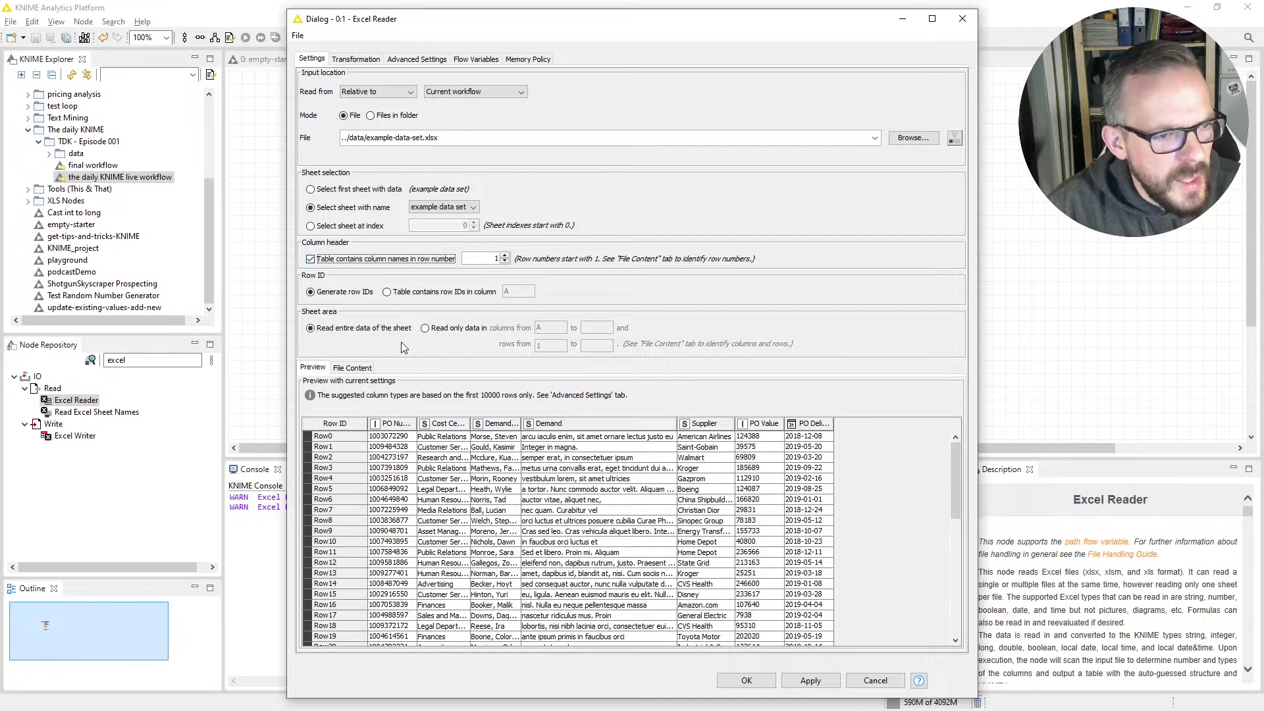
Widen the Cost Center and PO Number columns in the preview and accept the Excel Reader configuration.
click(468, 423)
drag(467, 423, 517, 428)
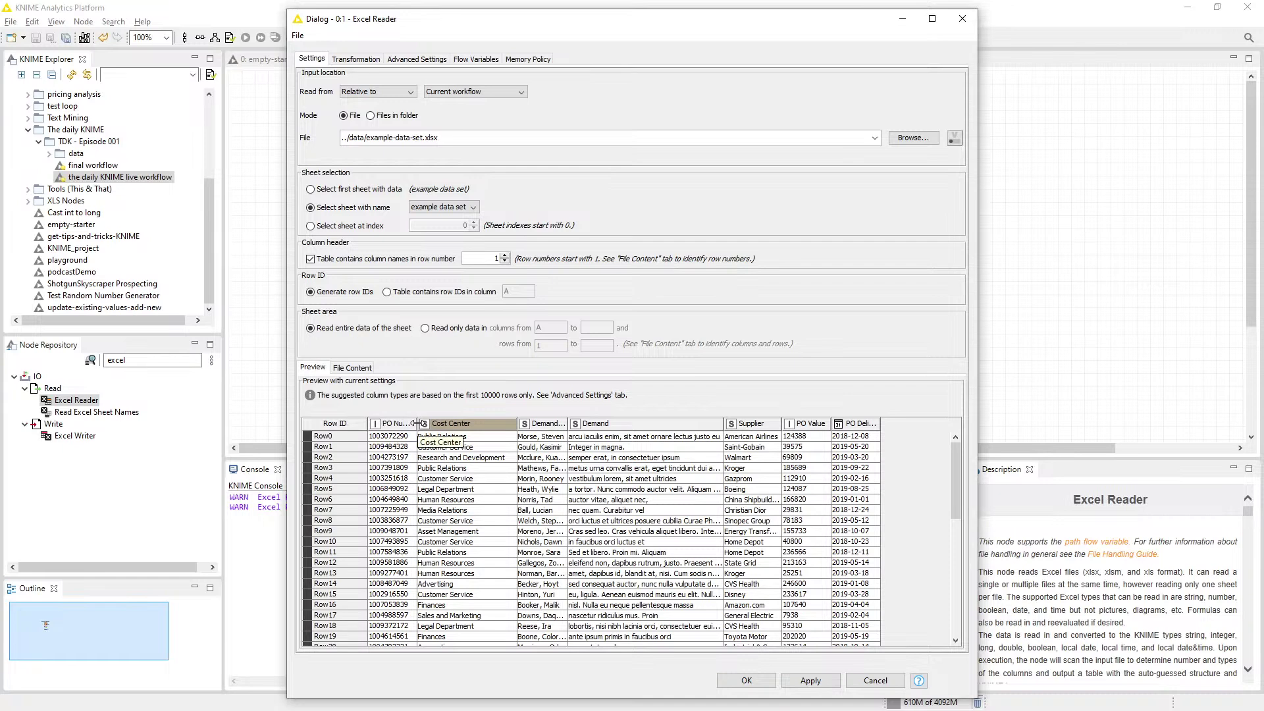
drag(415, 423, 469, 423)
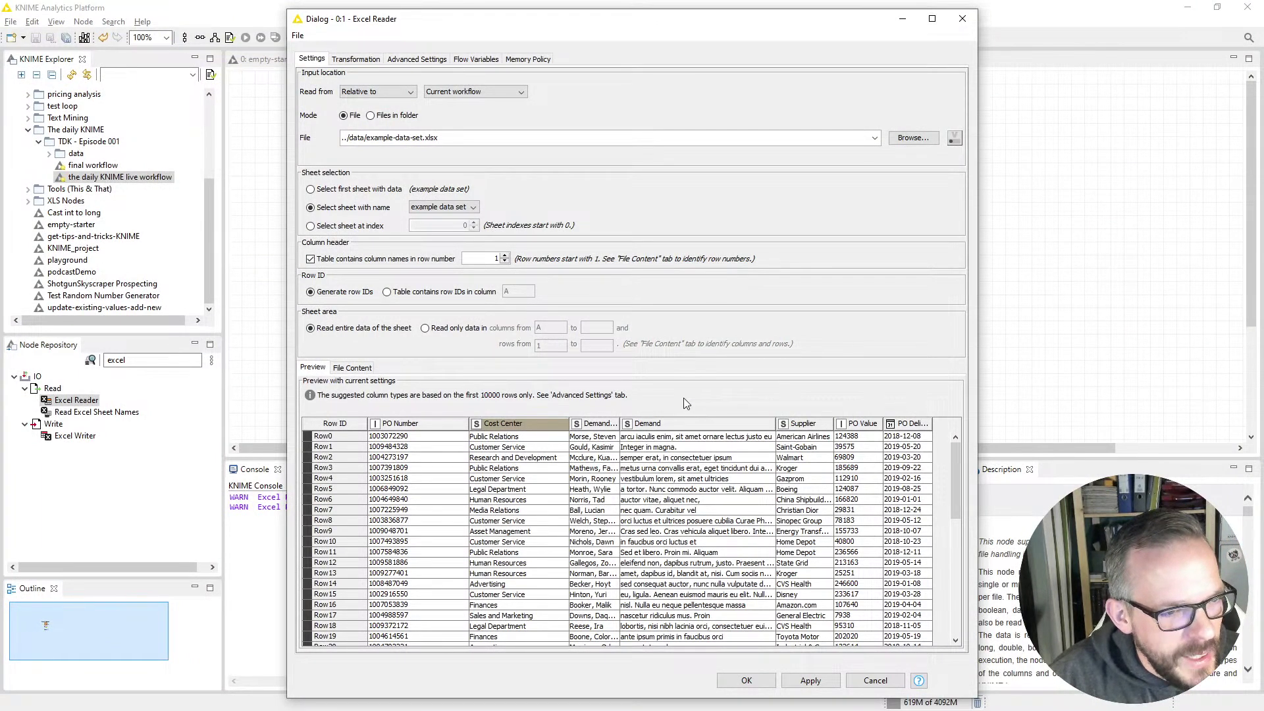
click(724, 681)
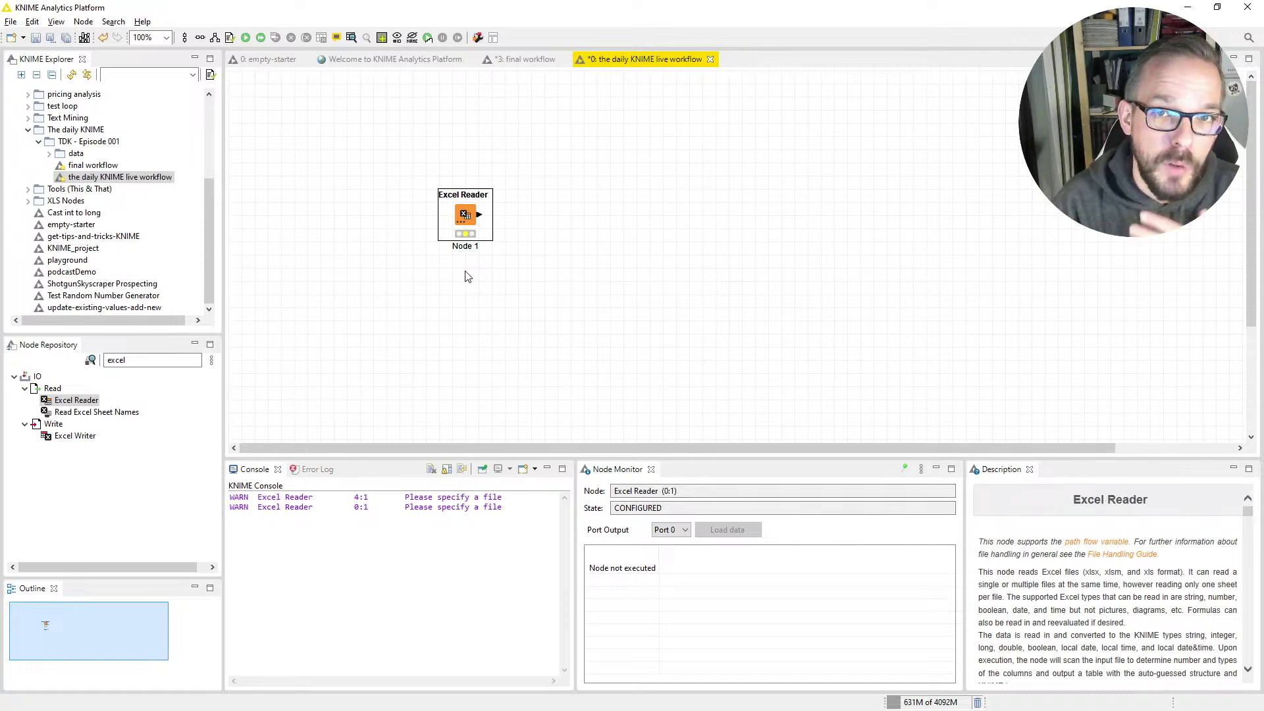
Label the Excel Reader node "import base file" on two lines.
key(F2)
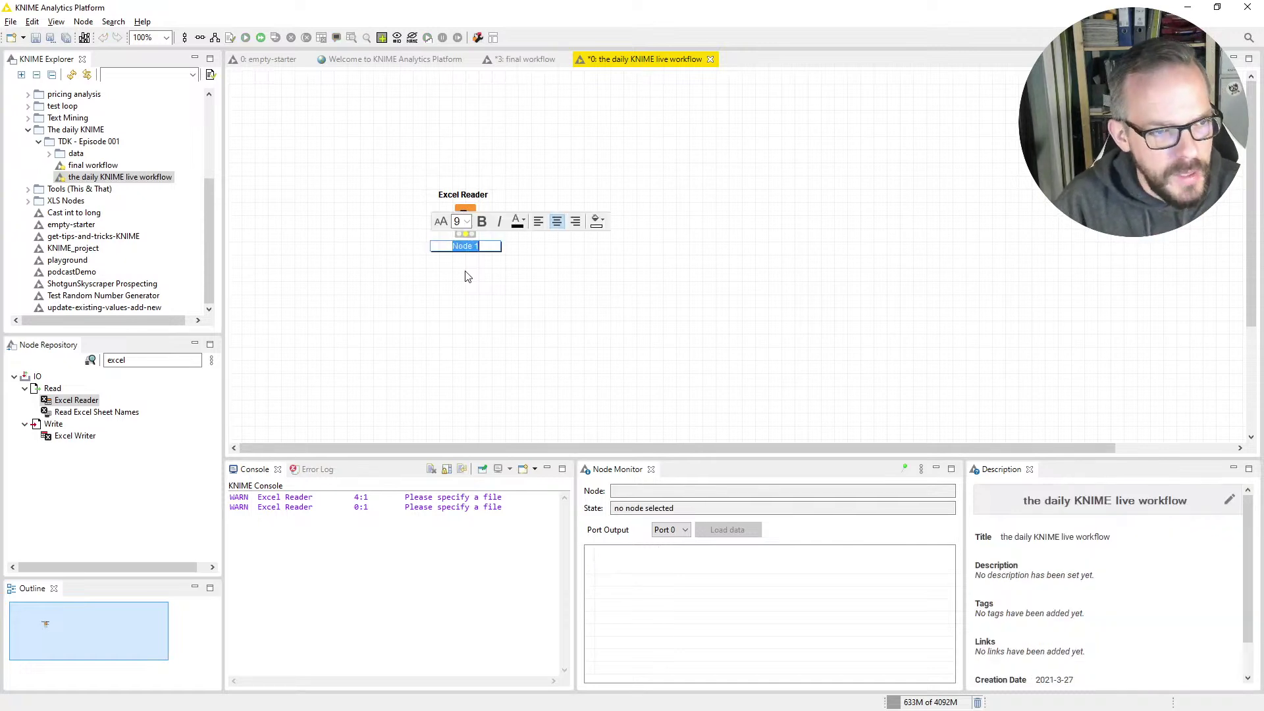
text(import)
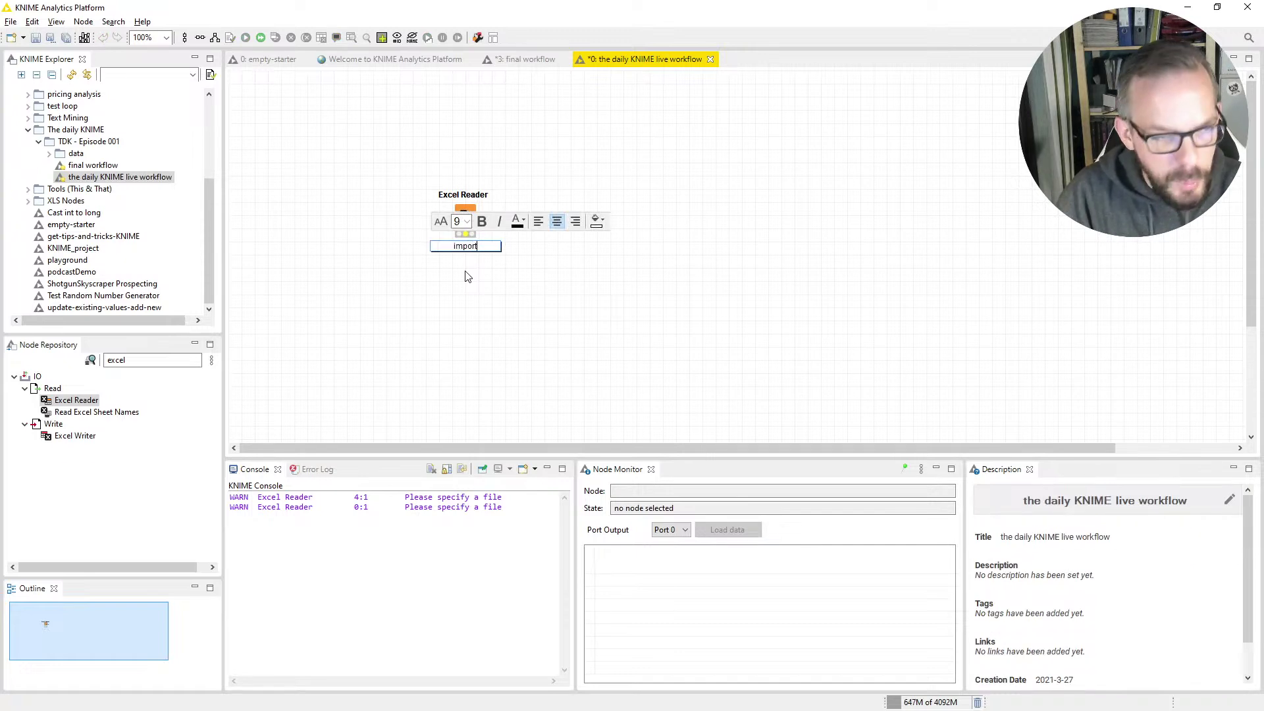
key(Return)
text(base tabl)
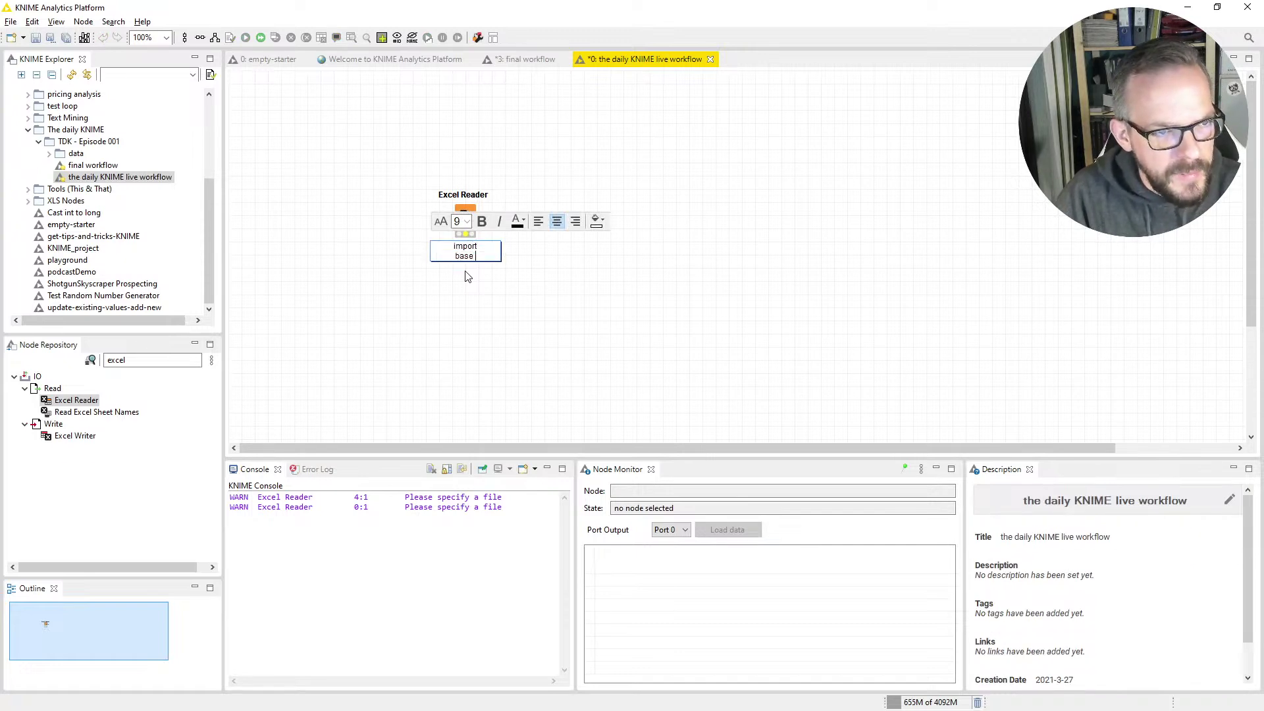
key(BackSpace)
key(BackSpace)
key(BackSpace)
key(BackSpace)
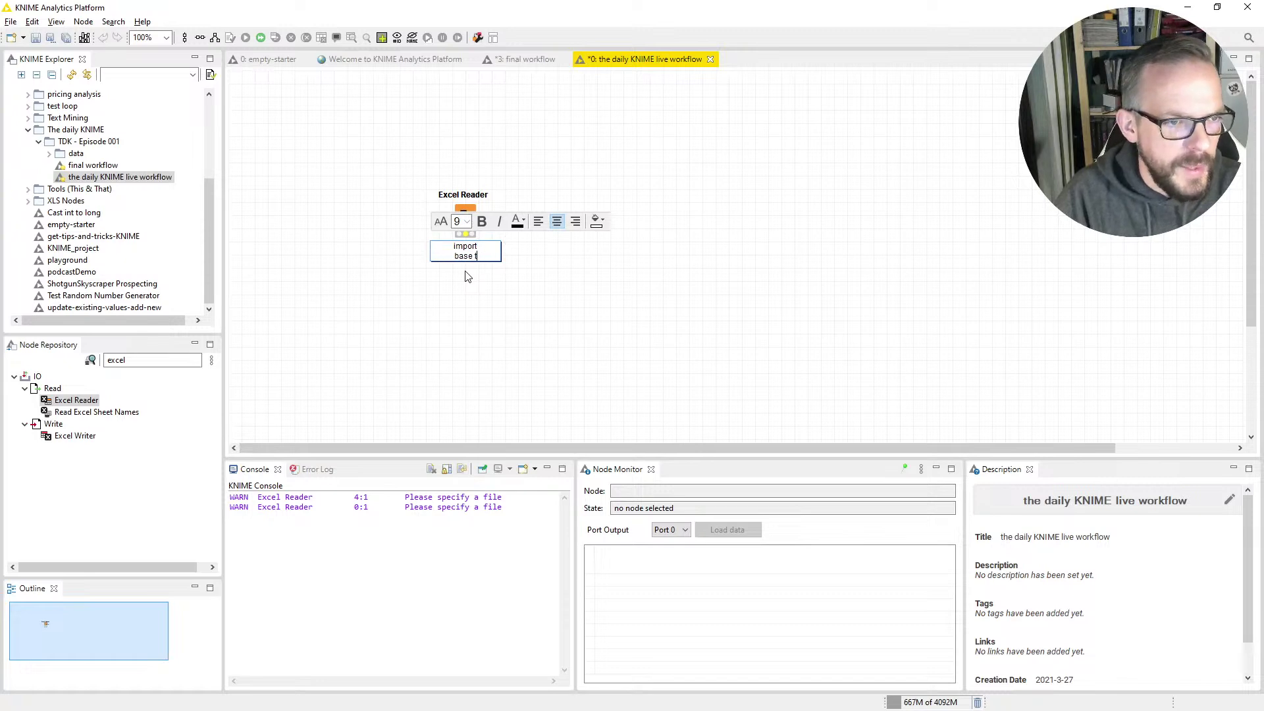
text(file)
click(467, 284)
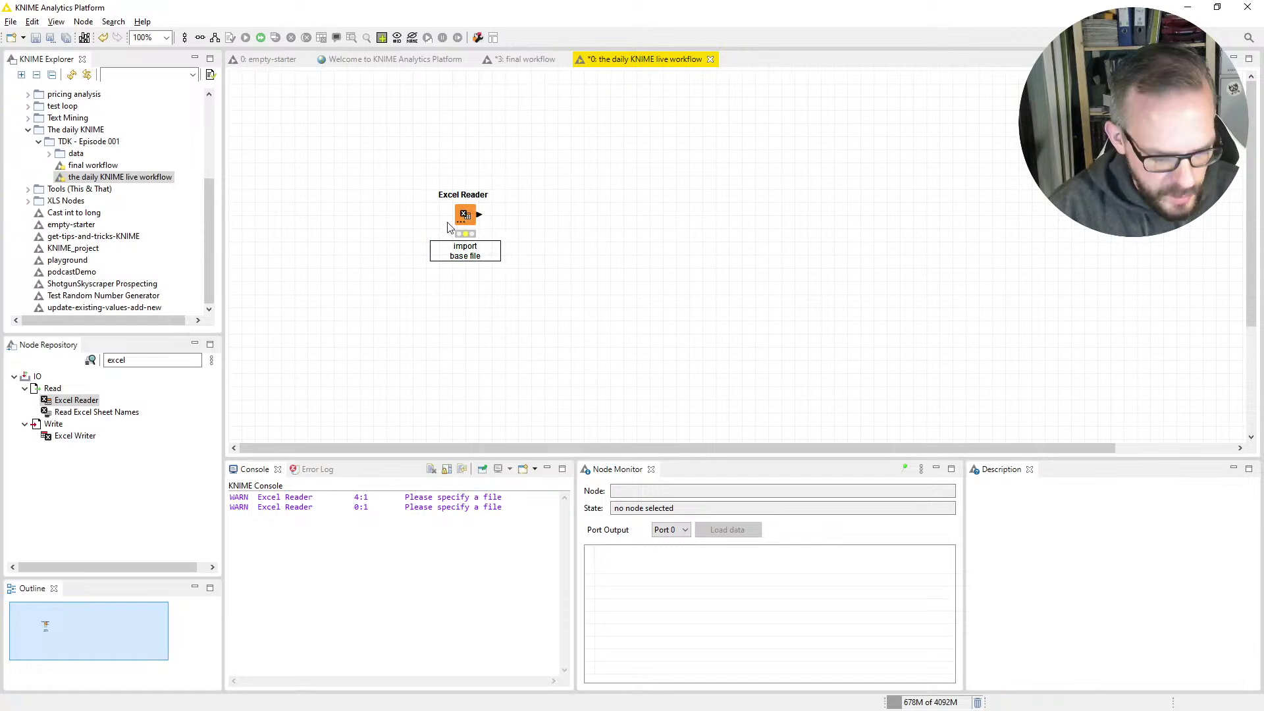
Execute the Excel Reader node to load the purchase order data.
scroll(447, 227, up, 3)
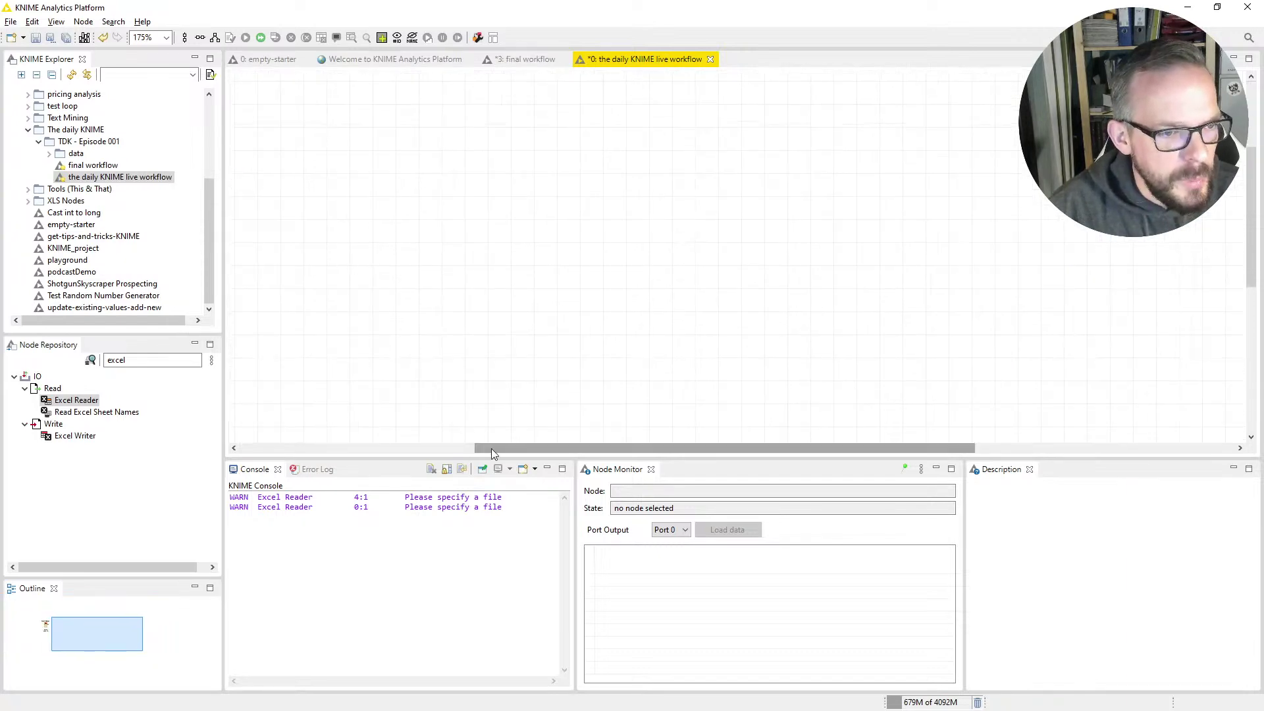
drag(491, 448, 428, 444)
drag(100, 630, 55, 626)
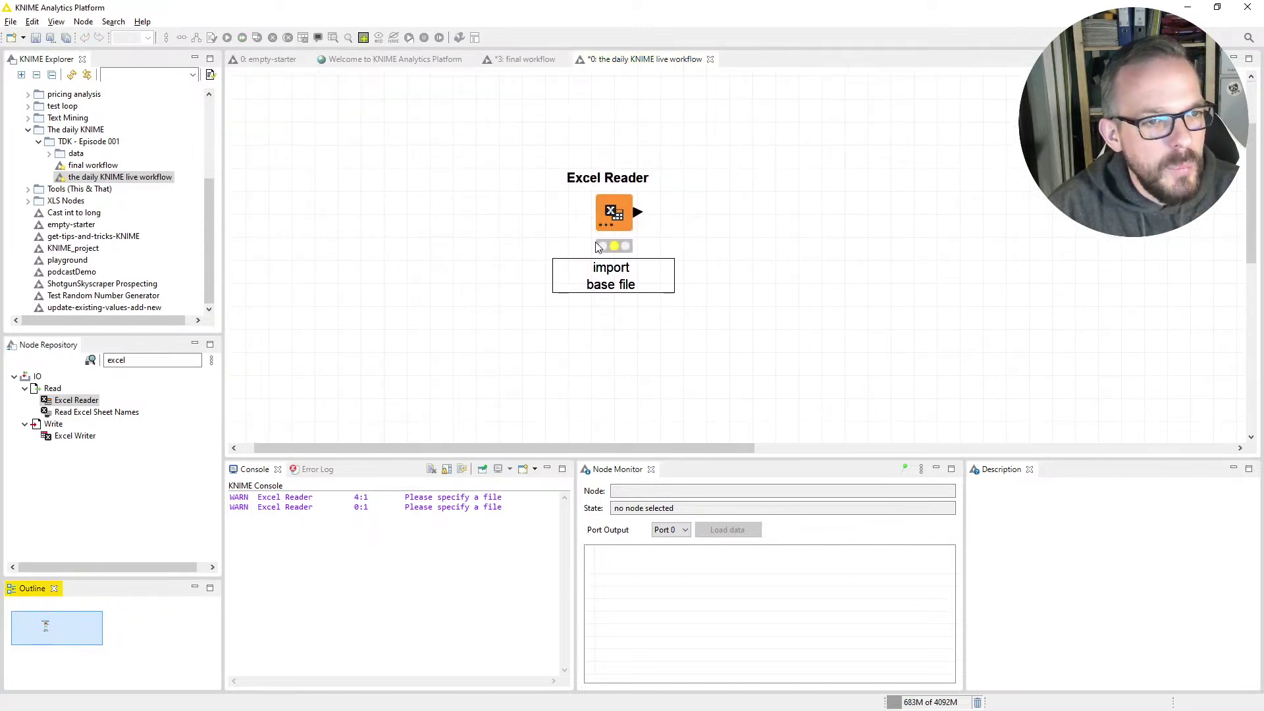
click(604, 217)
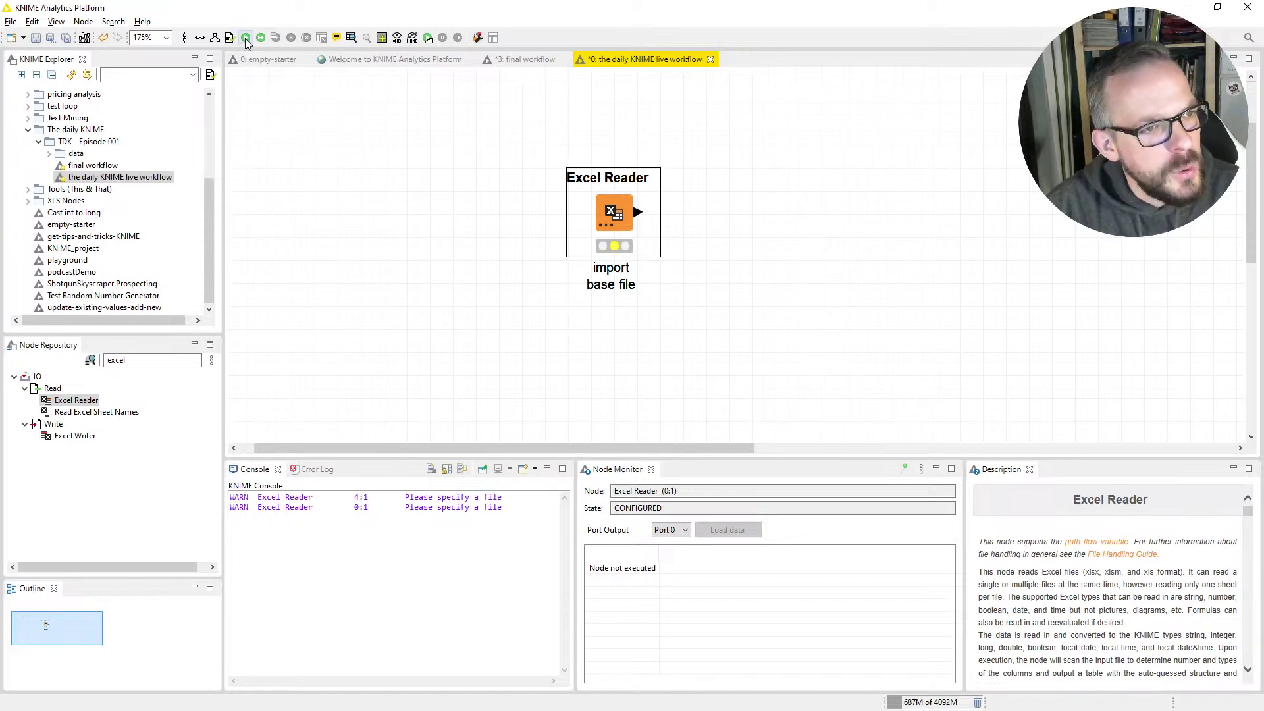
right_click(612, 210)
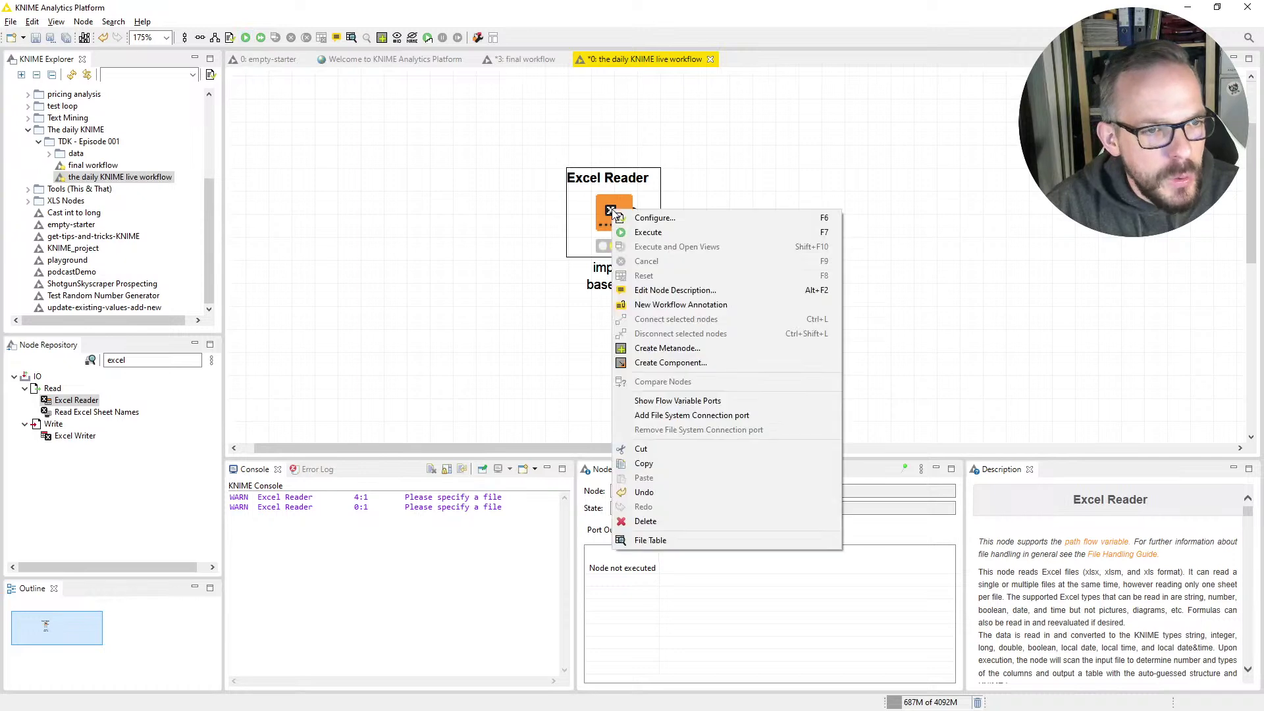
click(644, 234)
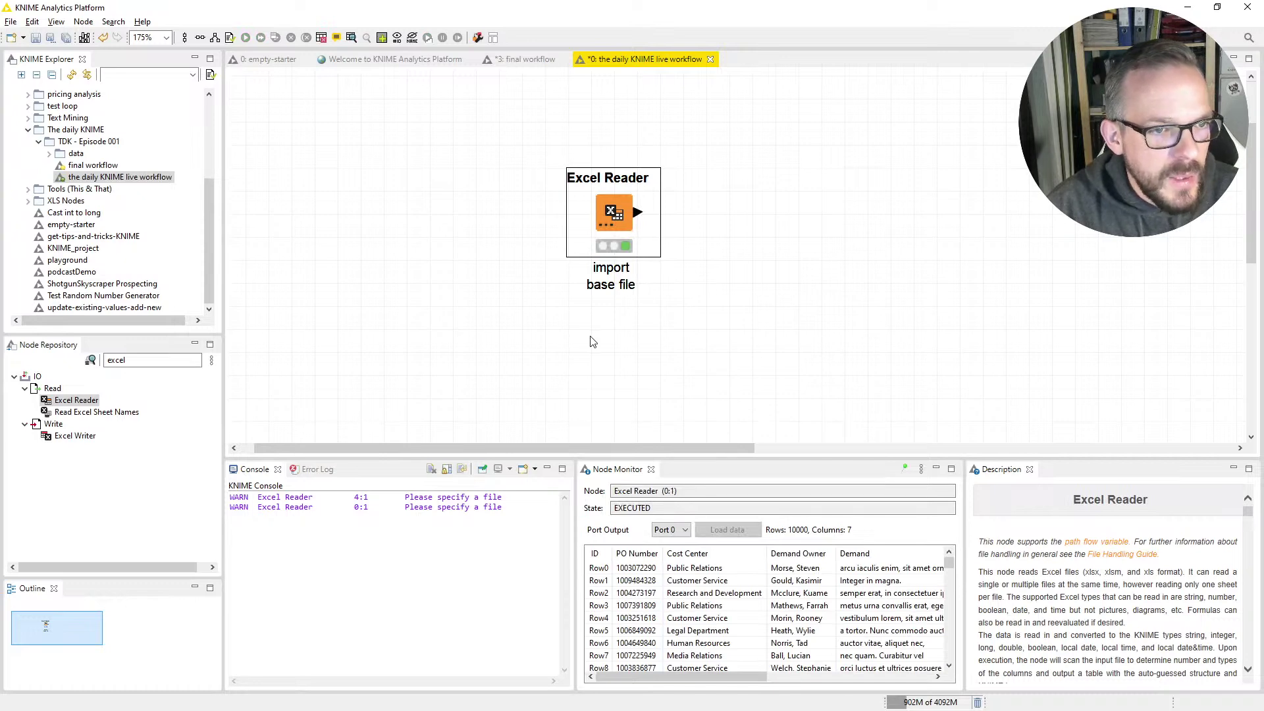
scroll(594, 339, down, 3)
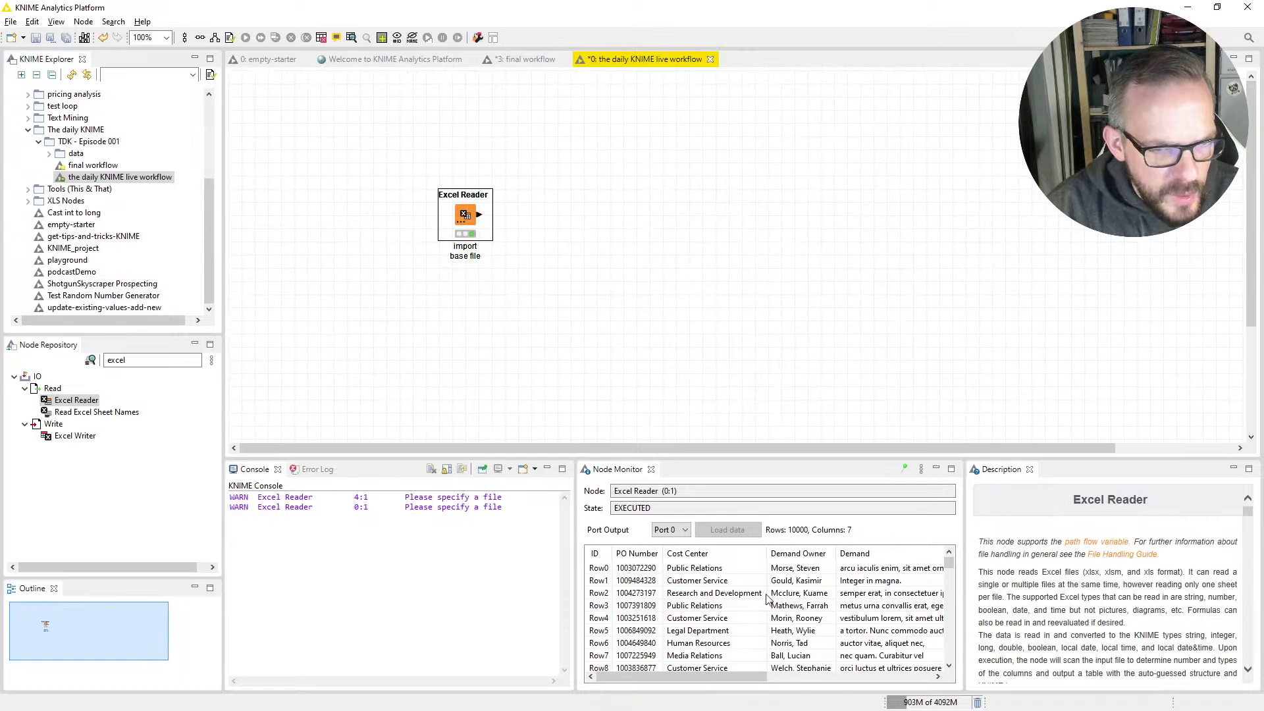
Inspect the Excel Reader's output data in its file table, widening the PO Delivery Date column to read its full header.
drag(676, 680, 724, 679)
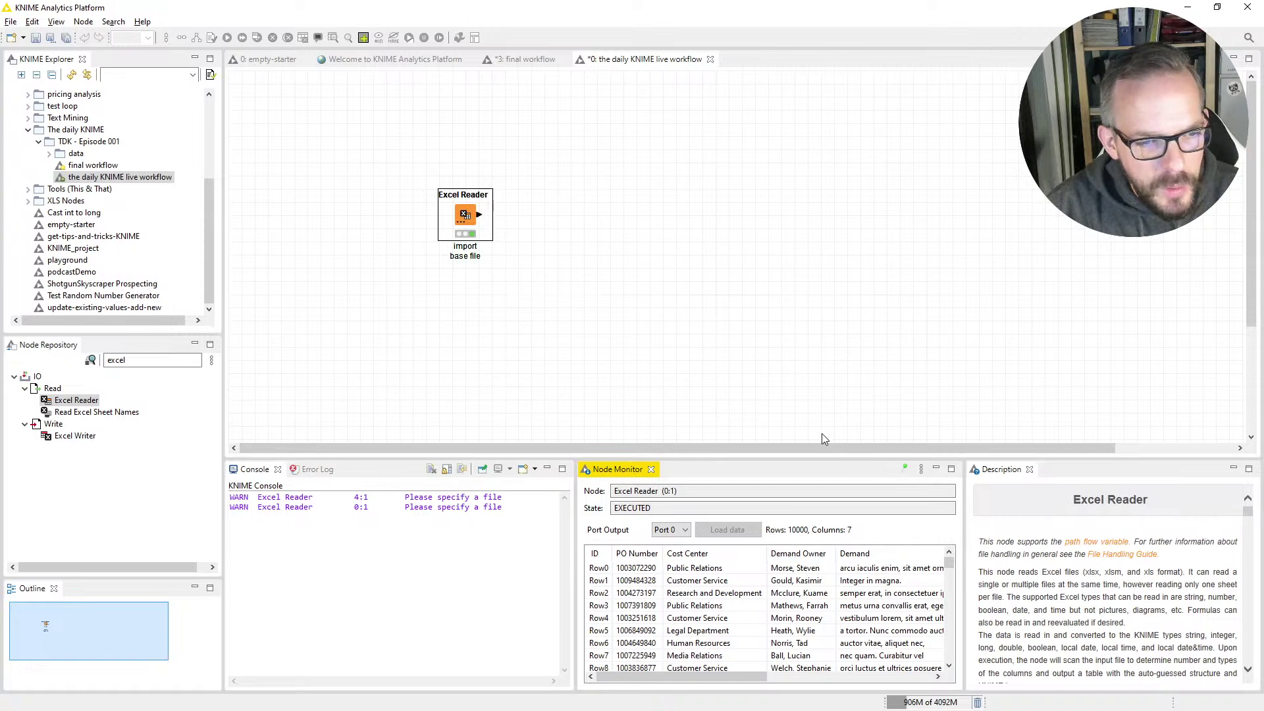
mouse_move(737, 681)
mouse_down()
mouse_move(922, 675)
mouse_move(752, 677)
mouse_up()
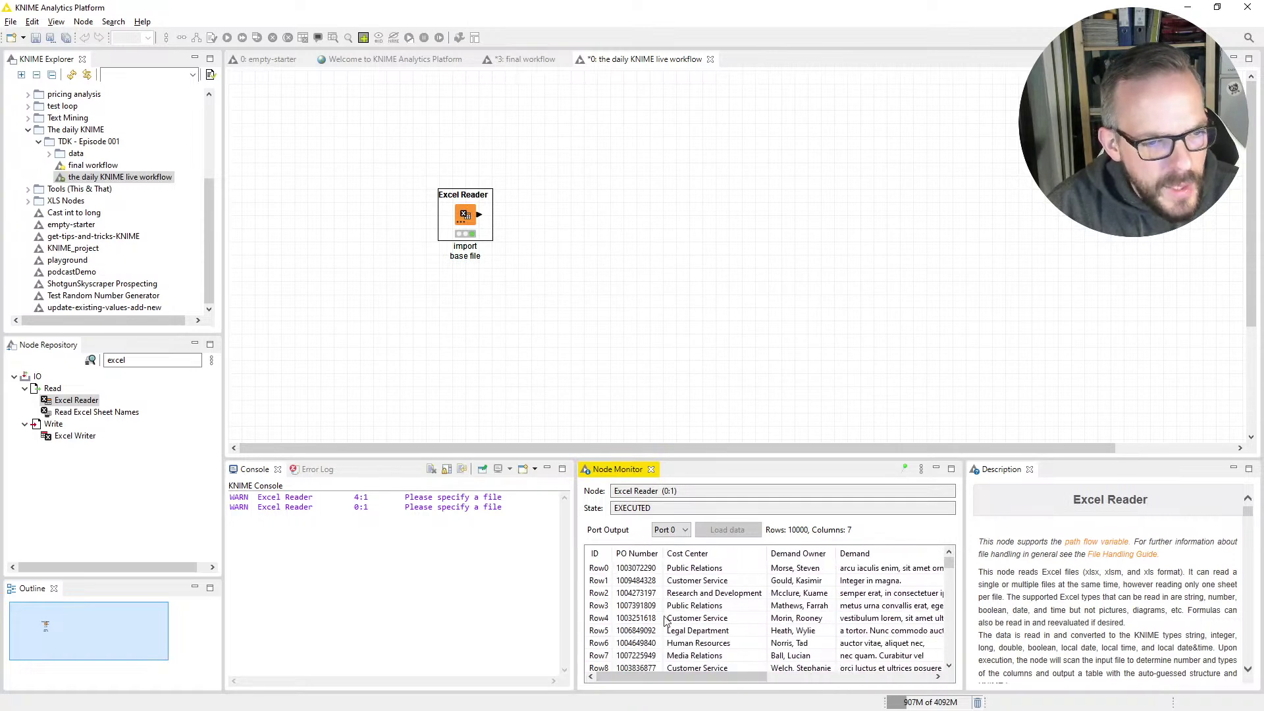
right_click(466, 220)
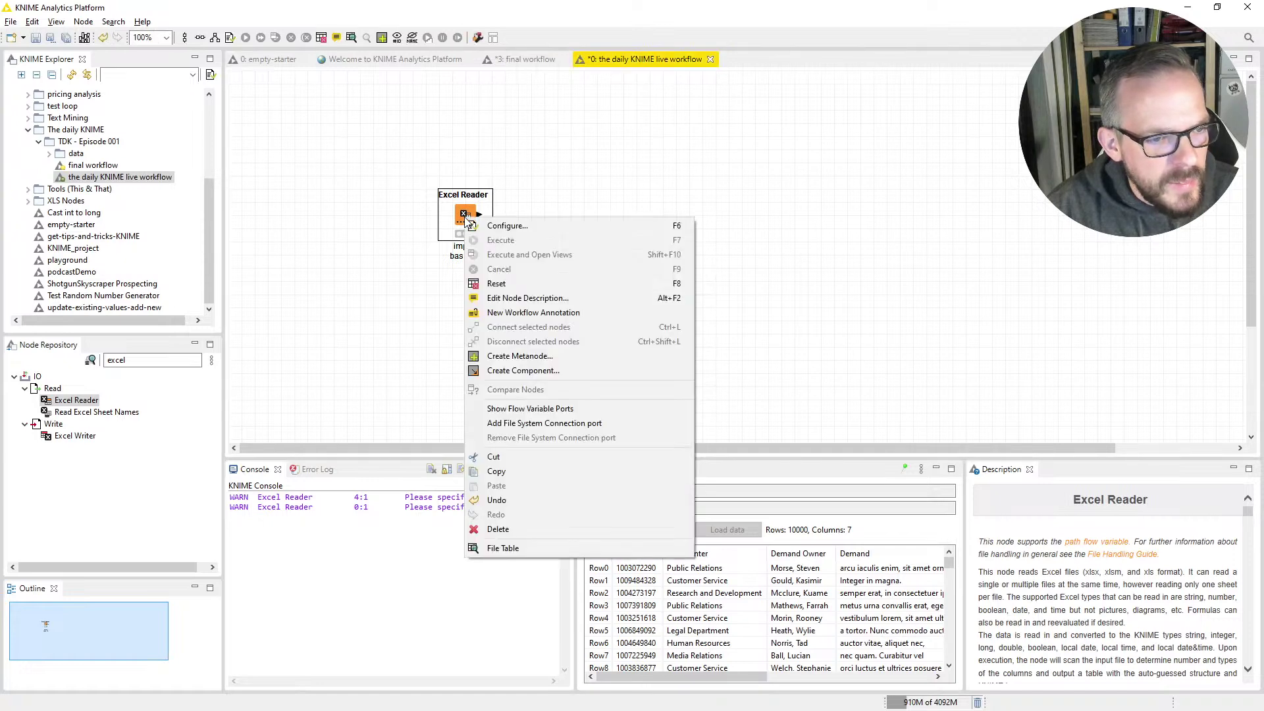
click(463, 214)
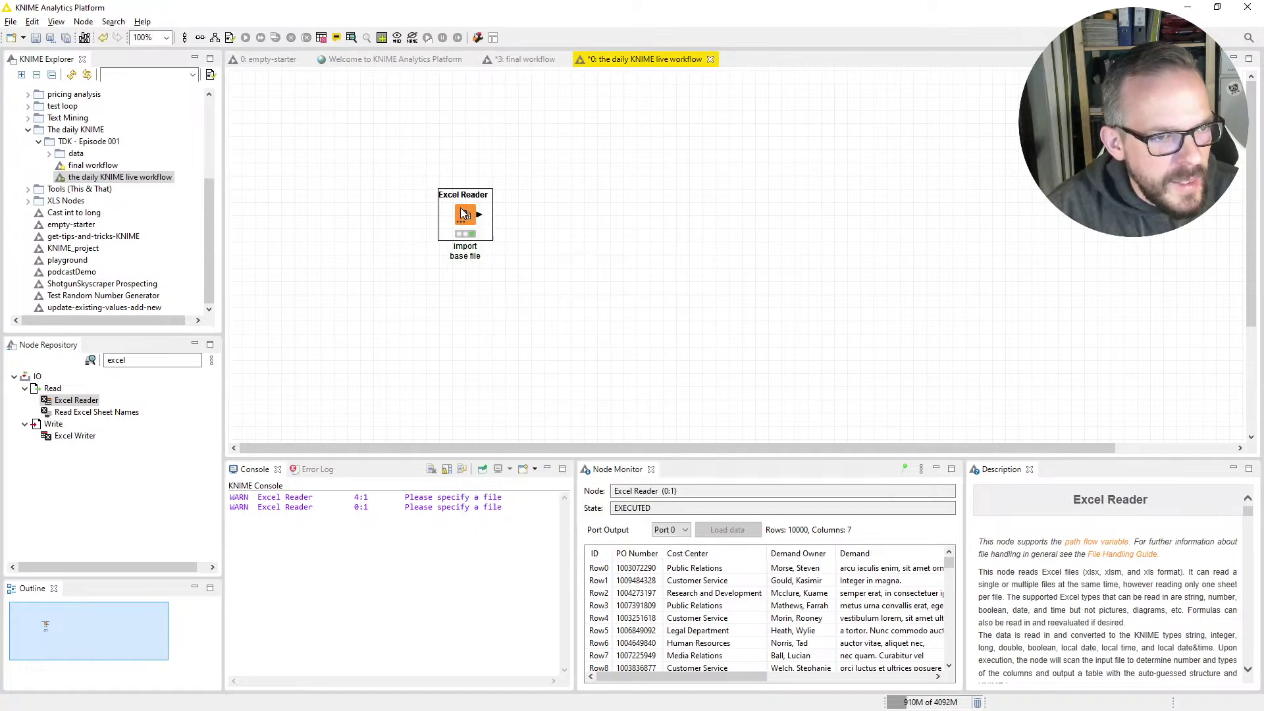
right_click(463, 214)
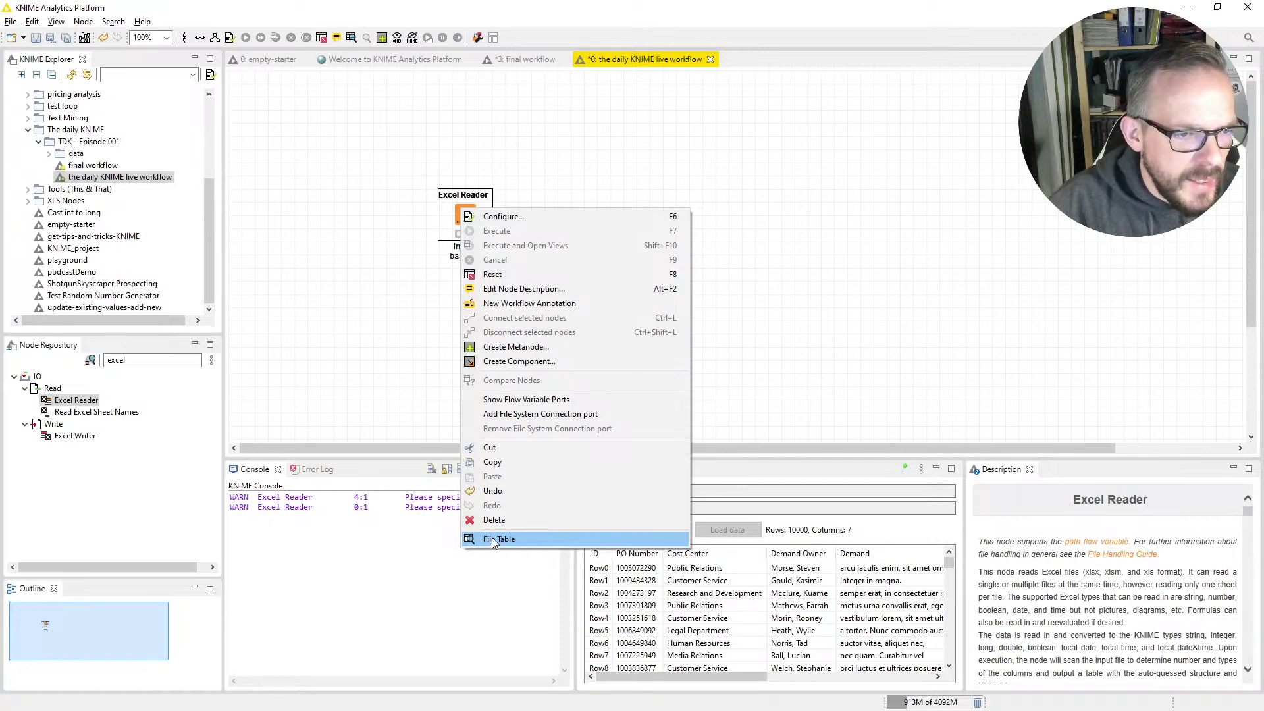
click(577, 540)
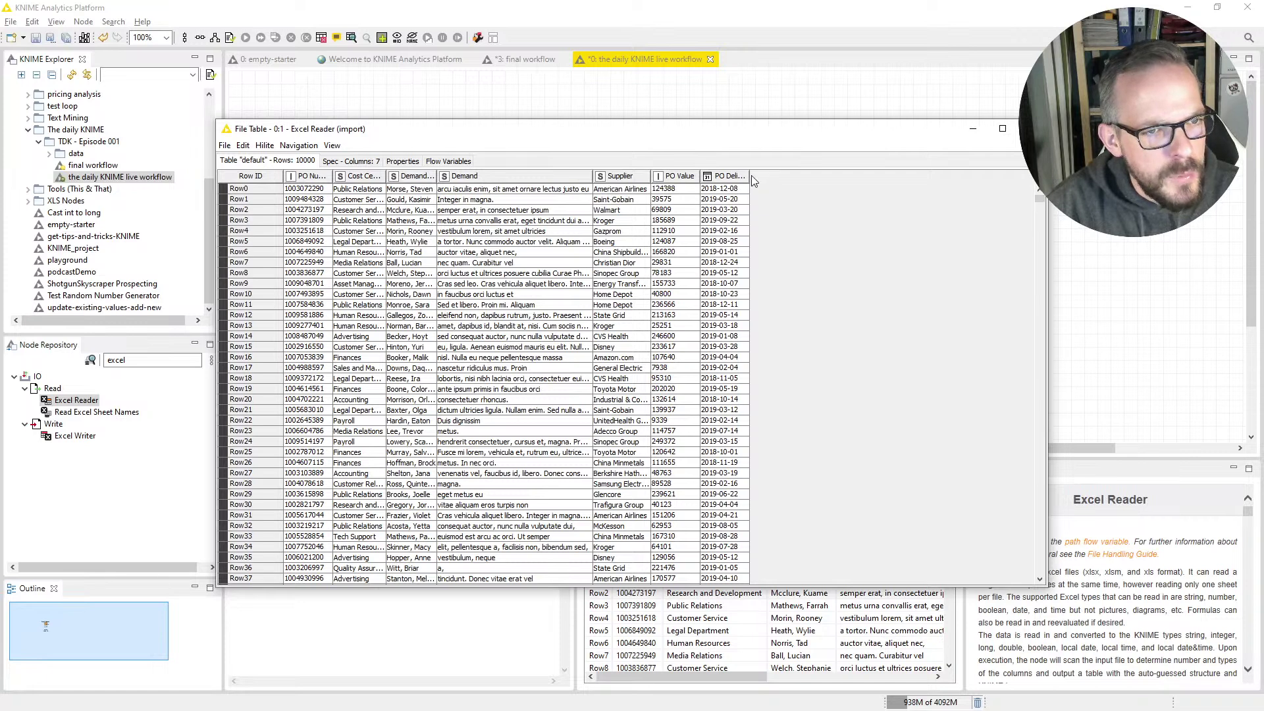
drag(749, 176, 851, 172)
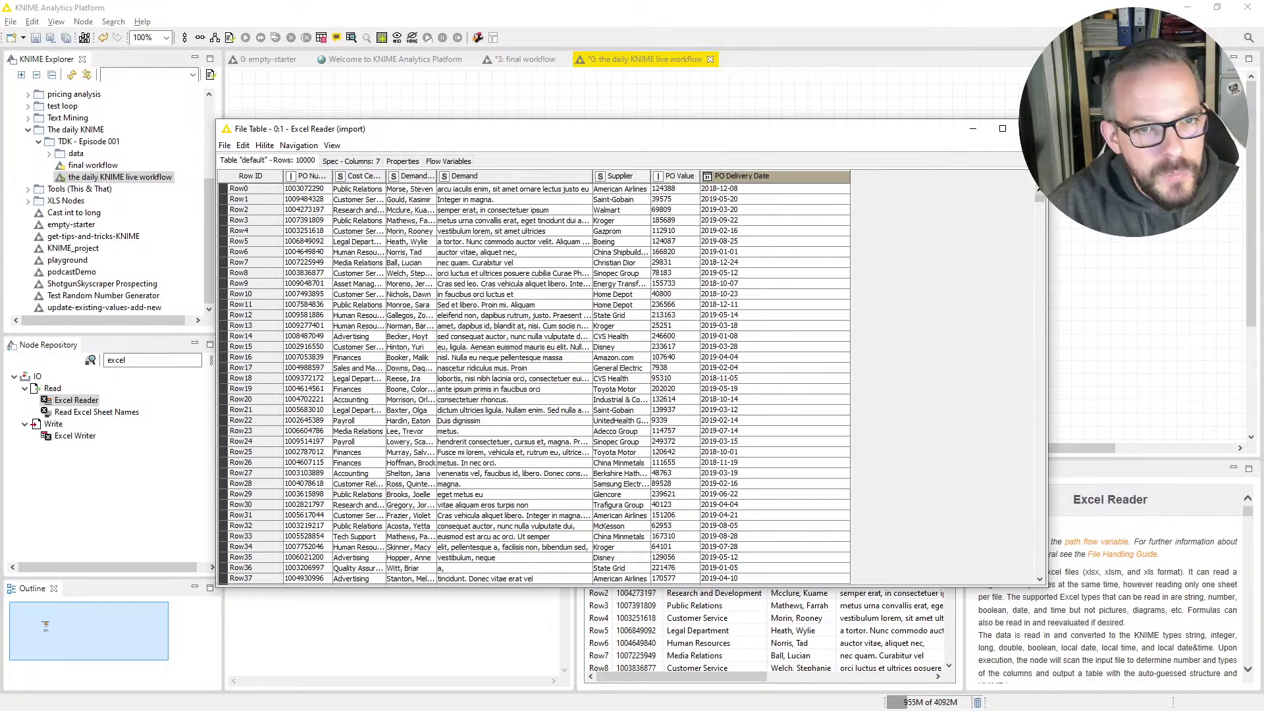
click(1032, 128)
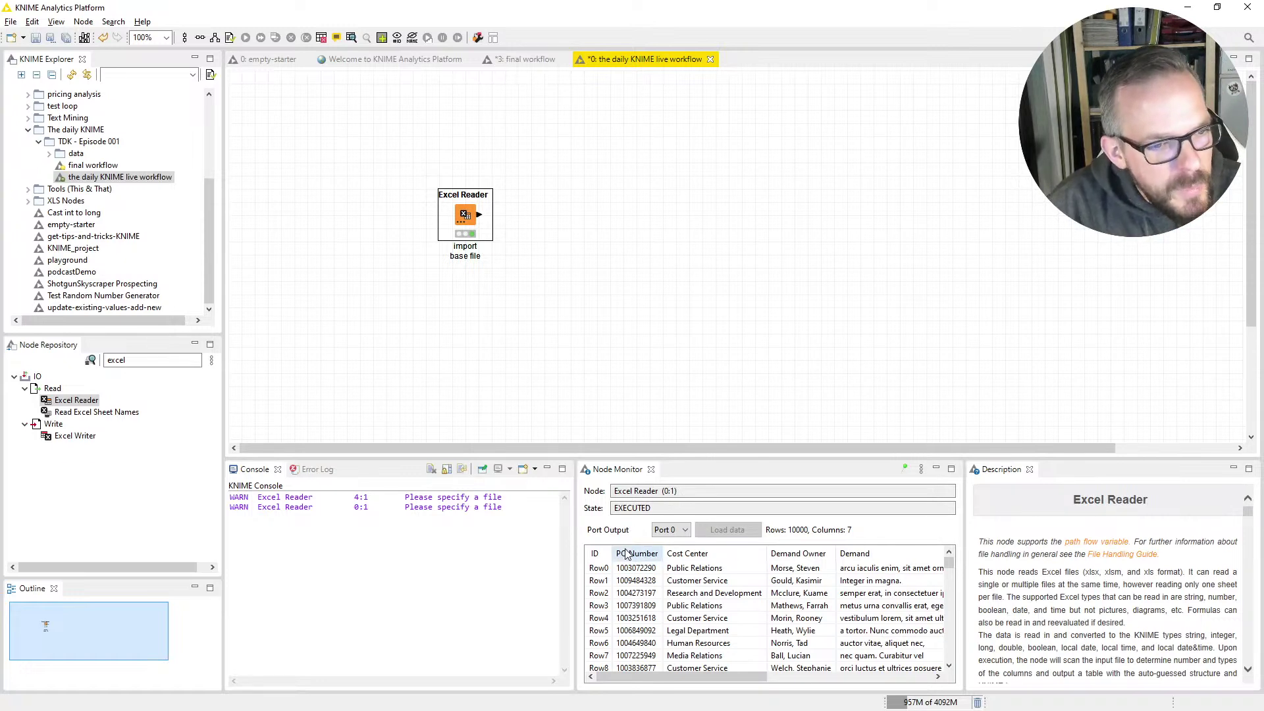
Reopen the Excel Reader's file table and widen the PO Number column to check its header and data type.
right_click(464, 217)
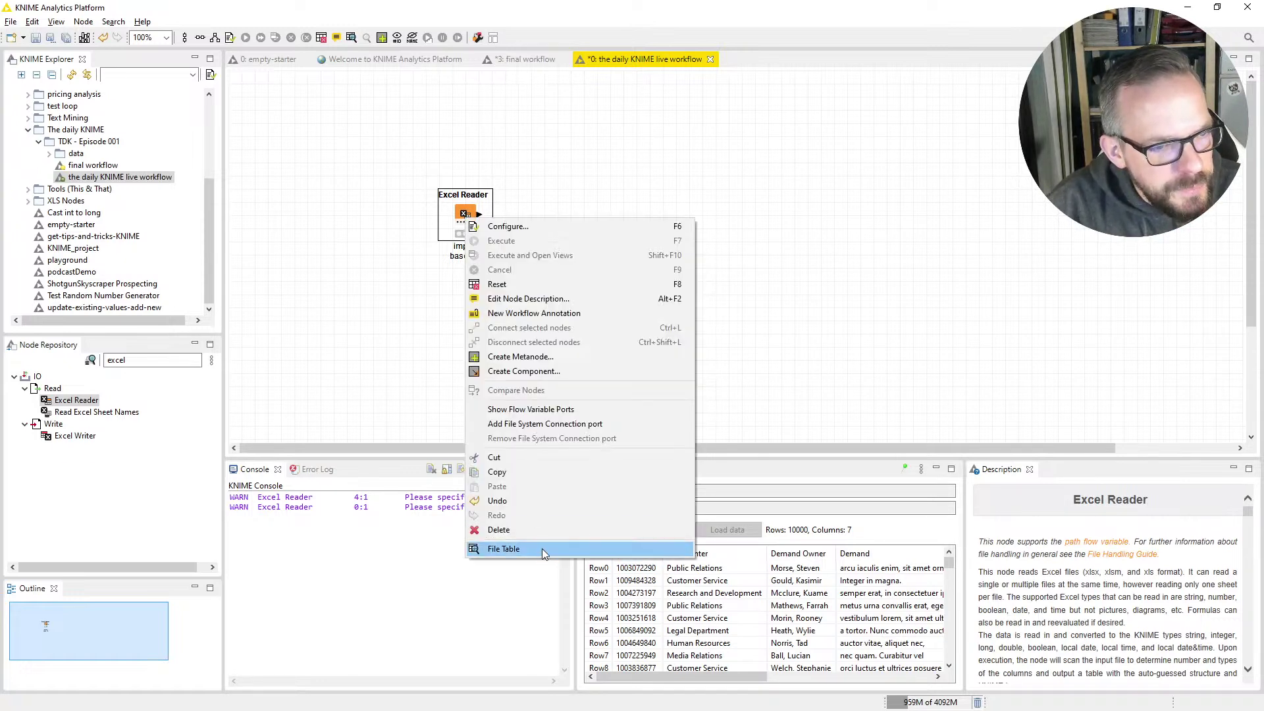
click(520, 625)
drag(331, 176, 463, 176)
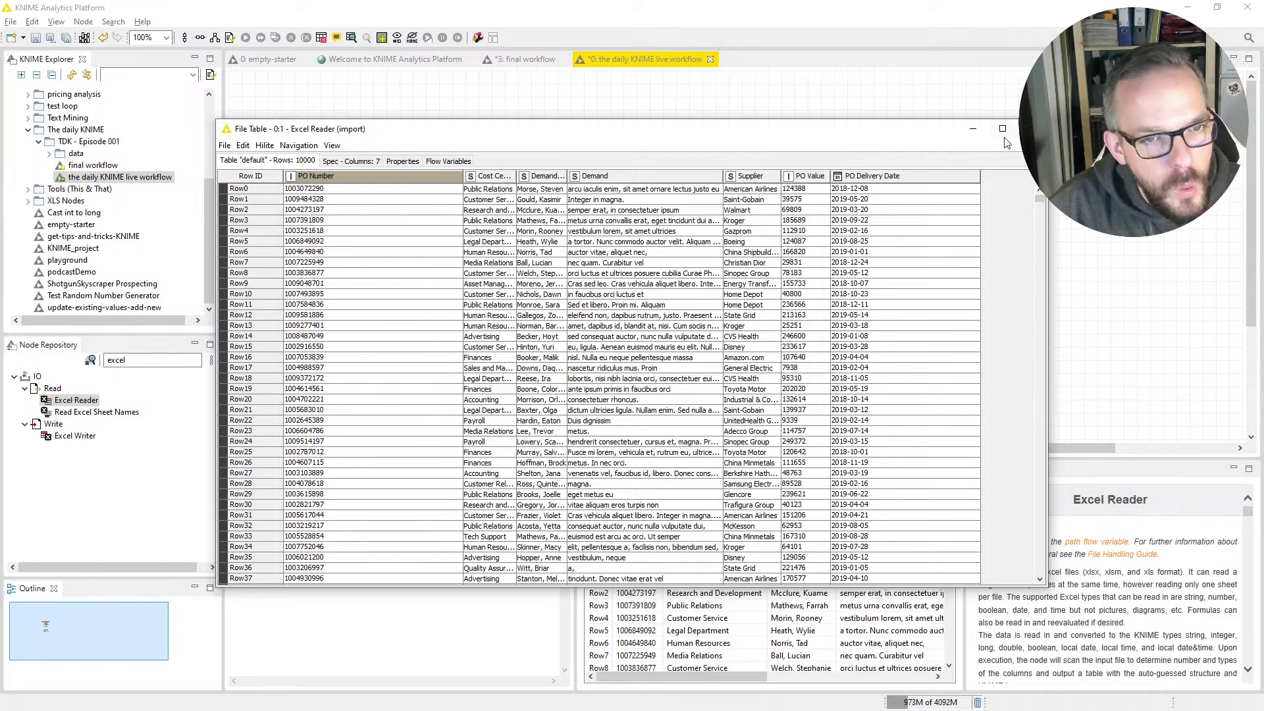
click(1031, 128)
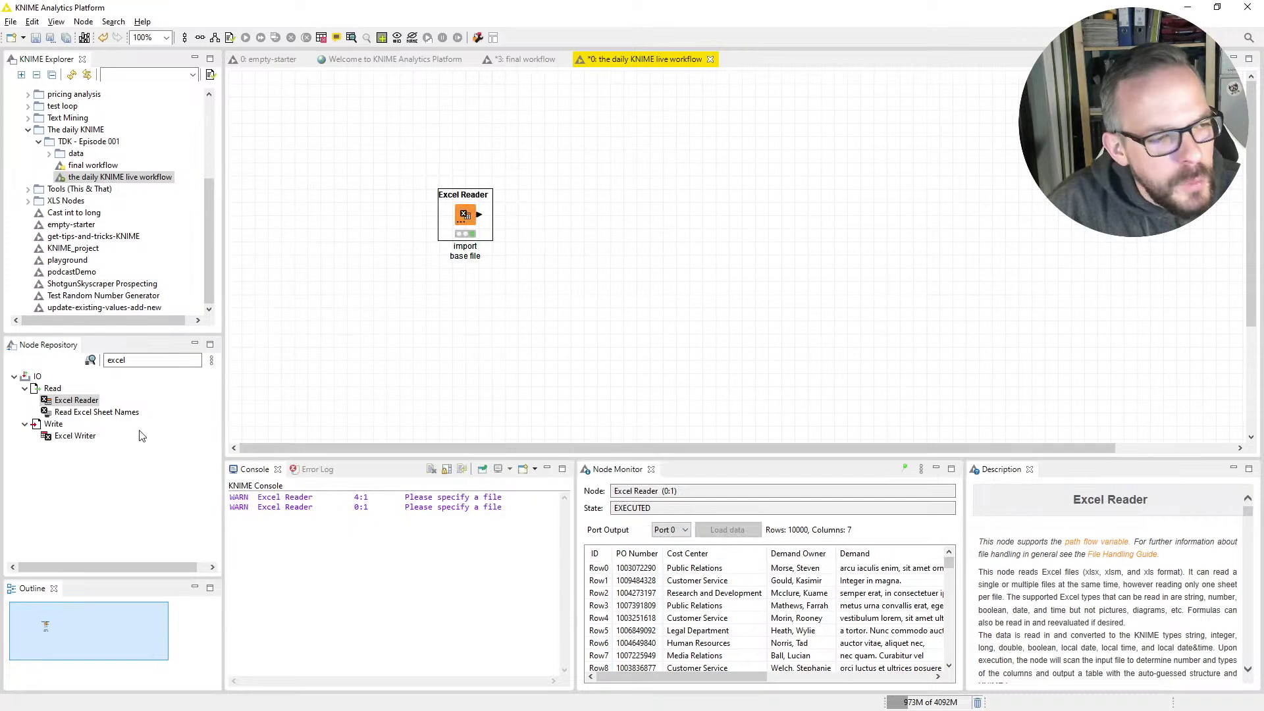
Find the Column Rename node in the repository, place it beside the Excel Reader, and connect the reader's output to it.
click(66, 358)
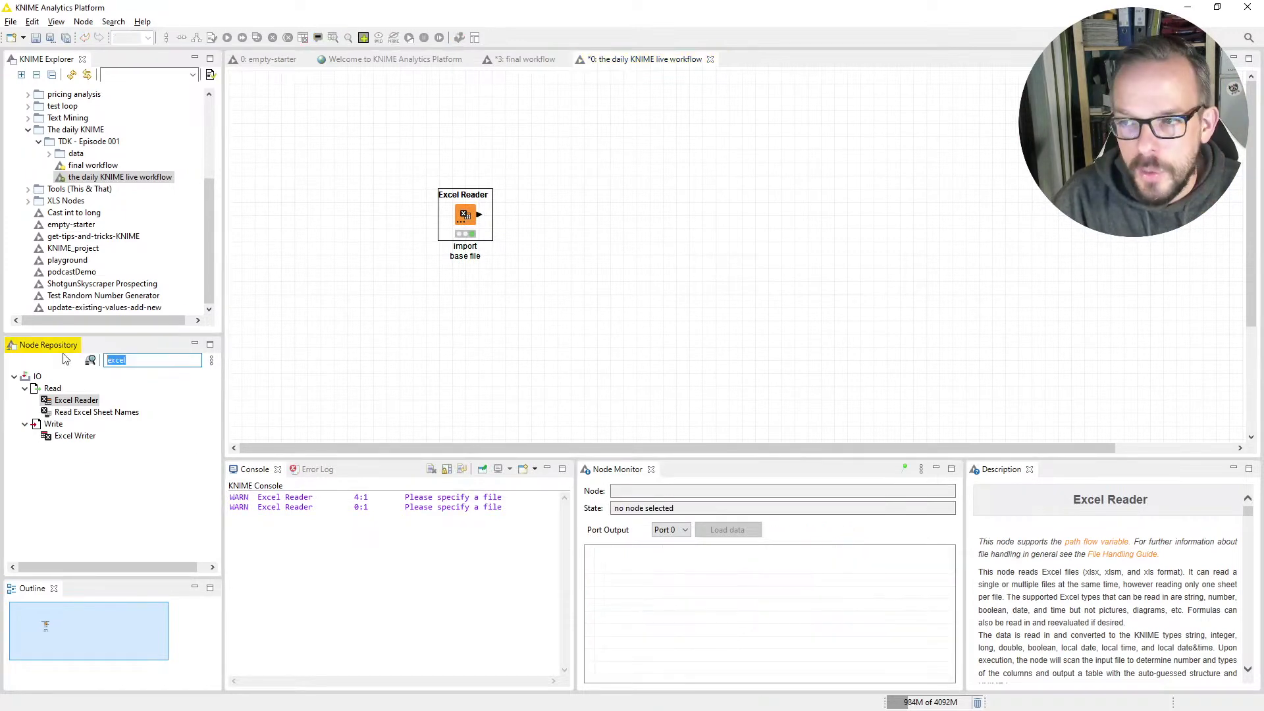
text(column rena)
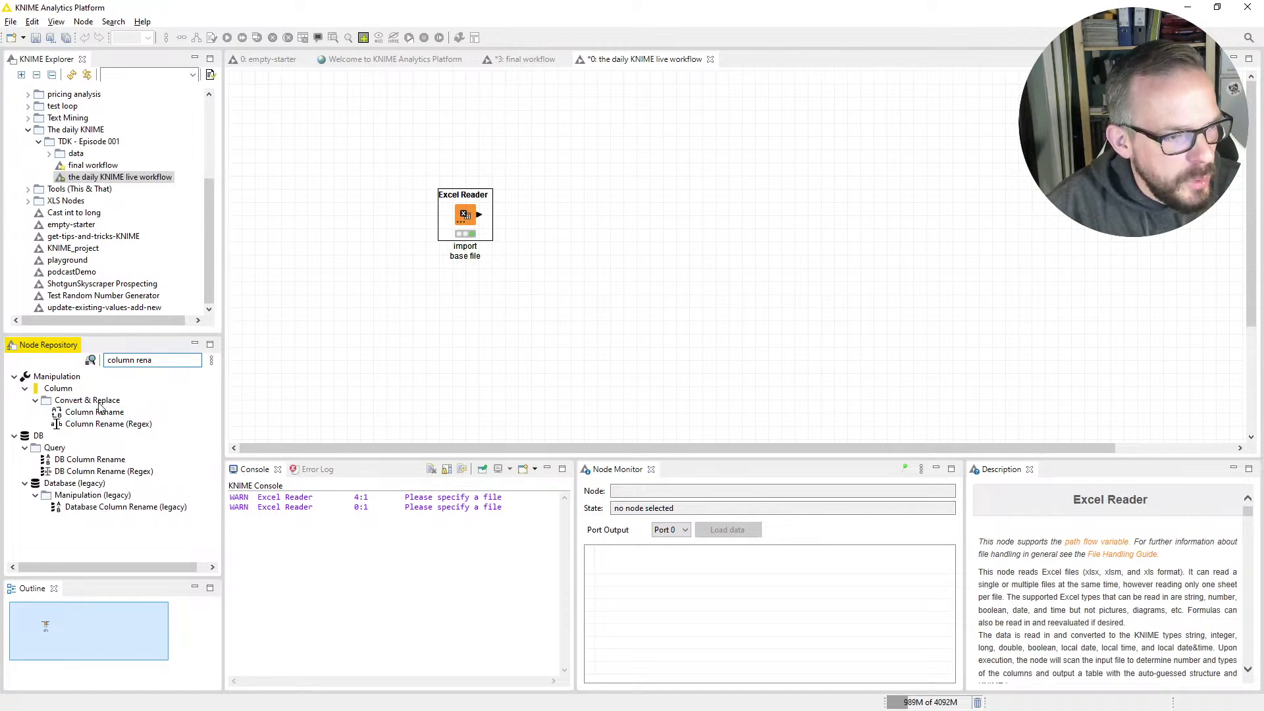
click(124, 413)
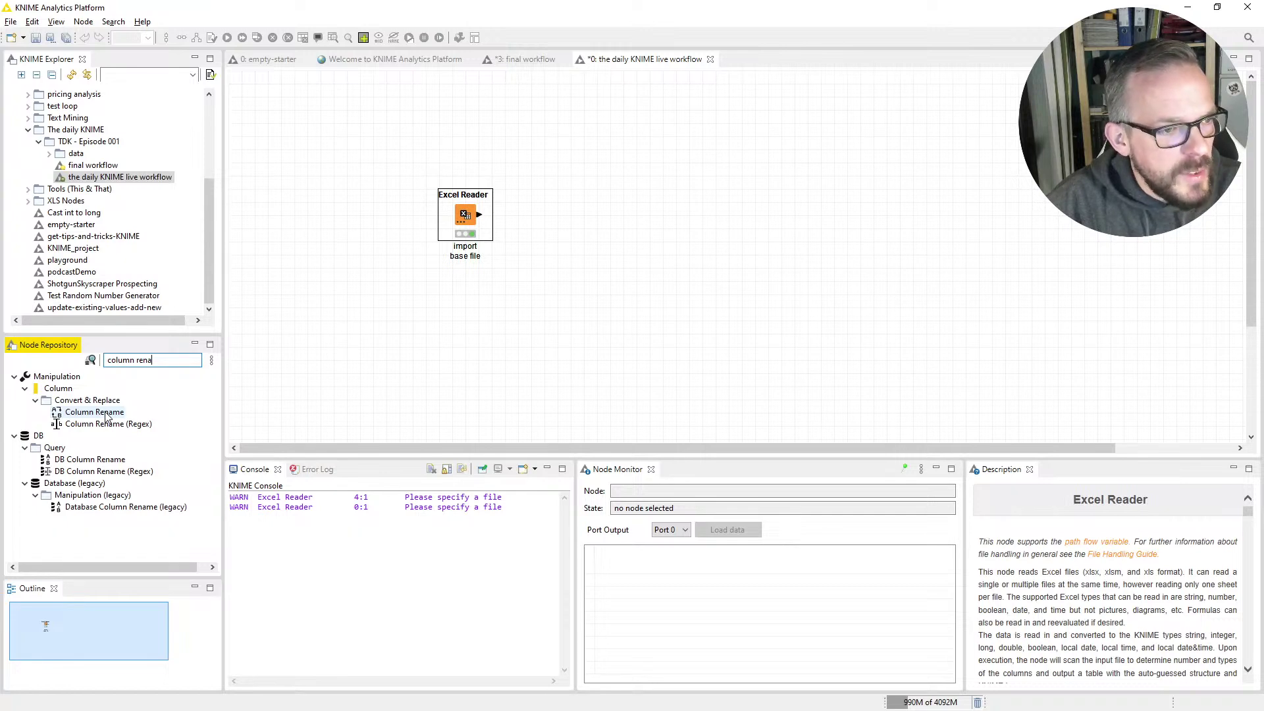
drag(106, 416, 596, 217)
click(488, 277)
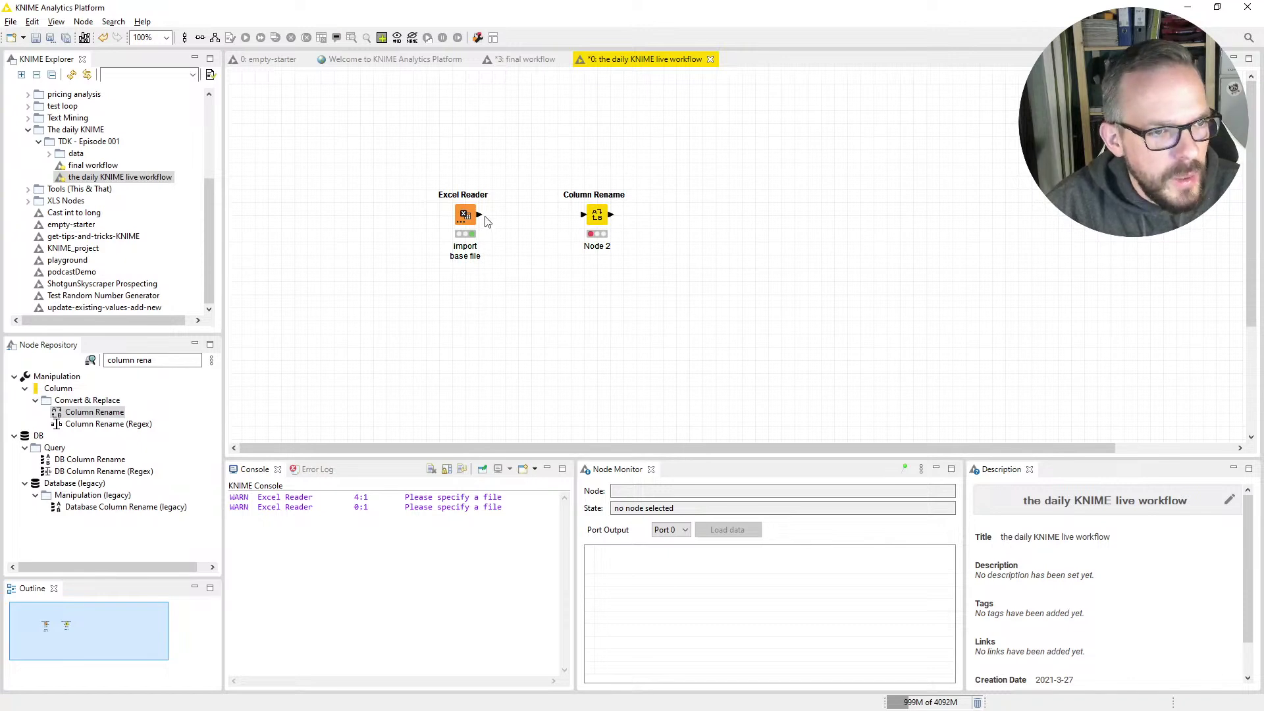
mouse_move(481, 219)
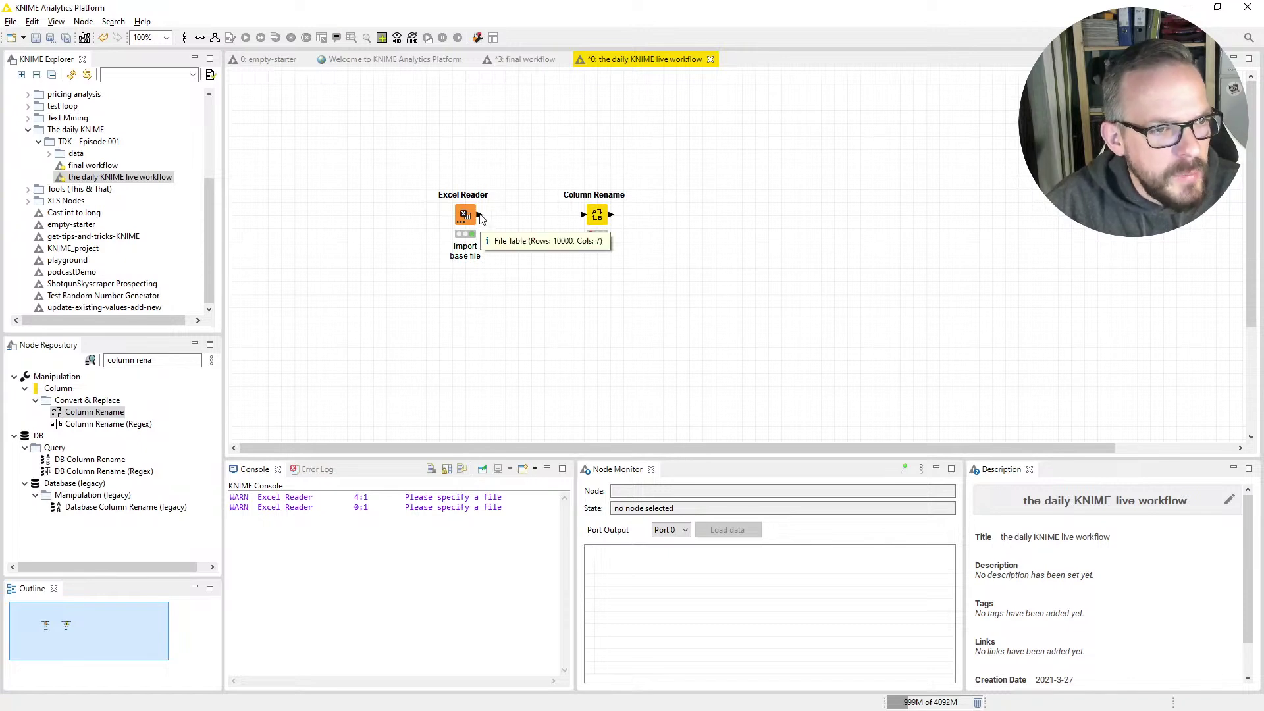
drag(481, 219, 591, 224)
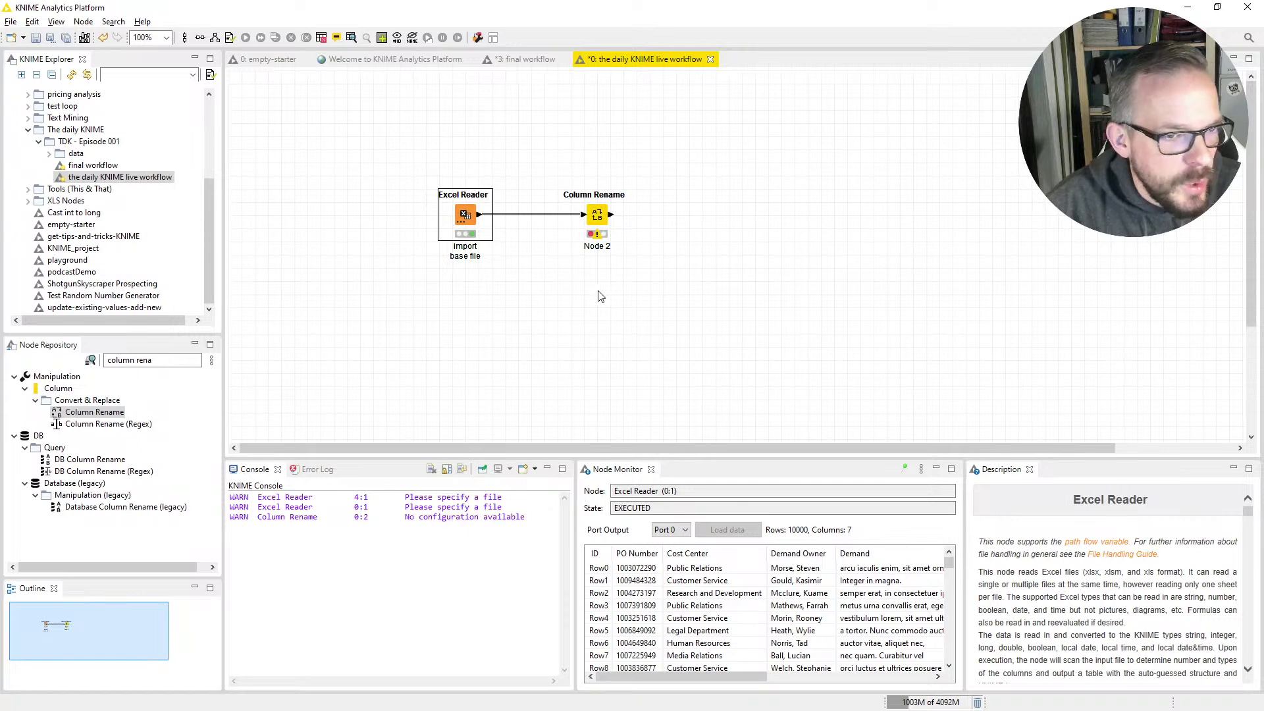
Configure Column Rename to rename PO Number to "Purchase Order Number" and change its type to StringValue.
double_click(596, 221)
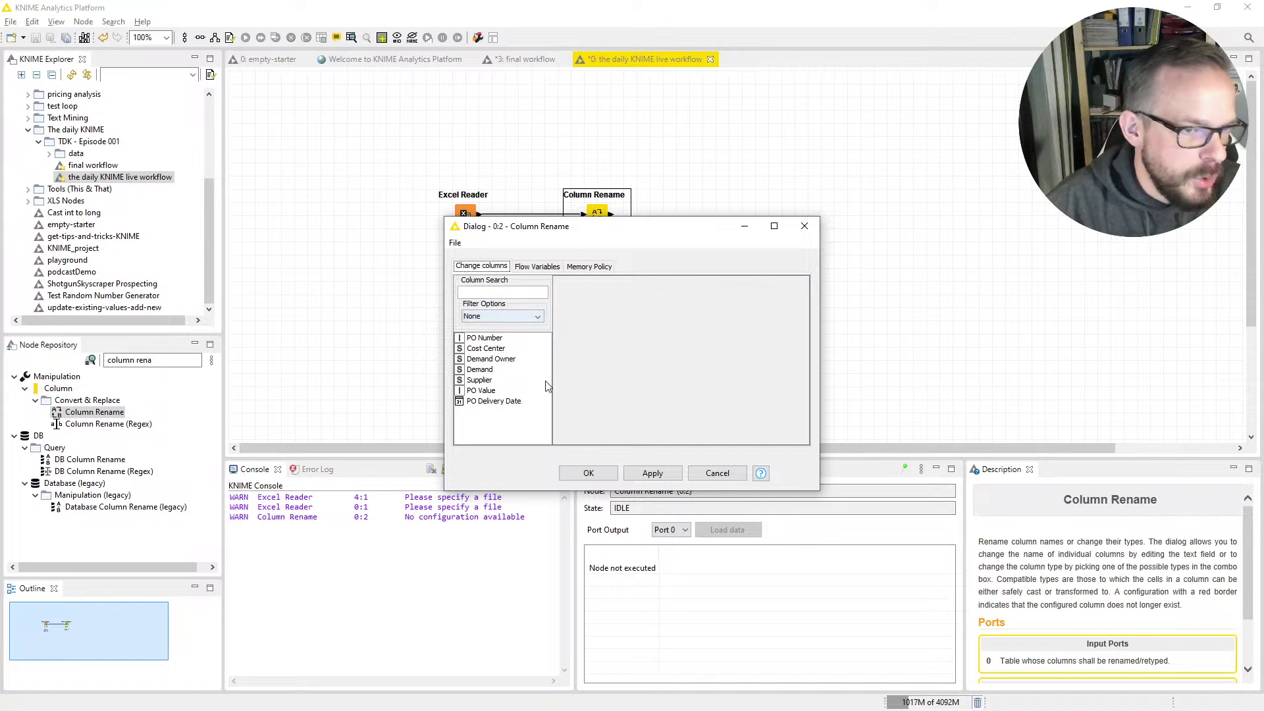
double_click(488, 340)
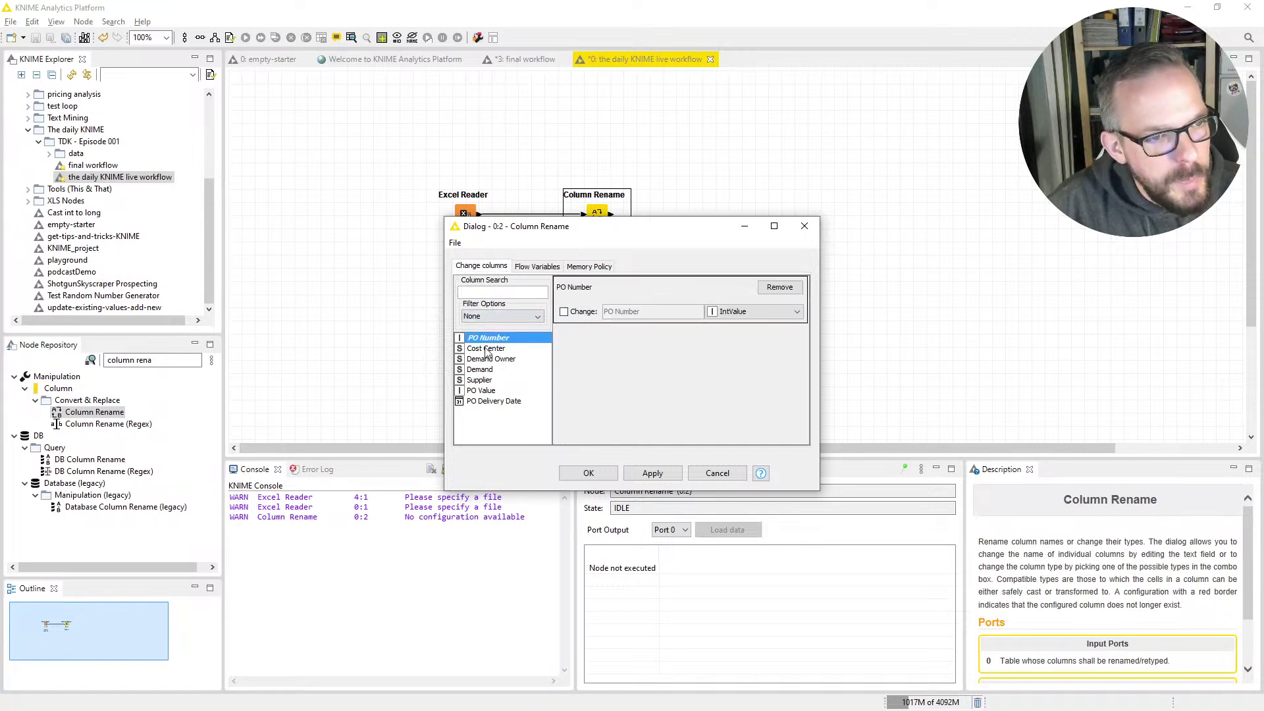
click(564, 312)
drag(682, 313, 545, 317)
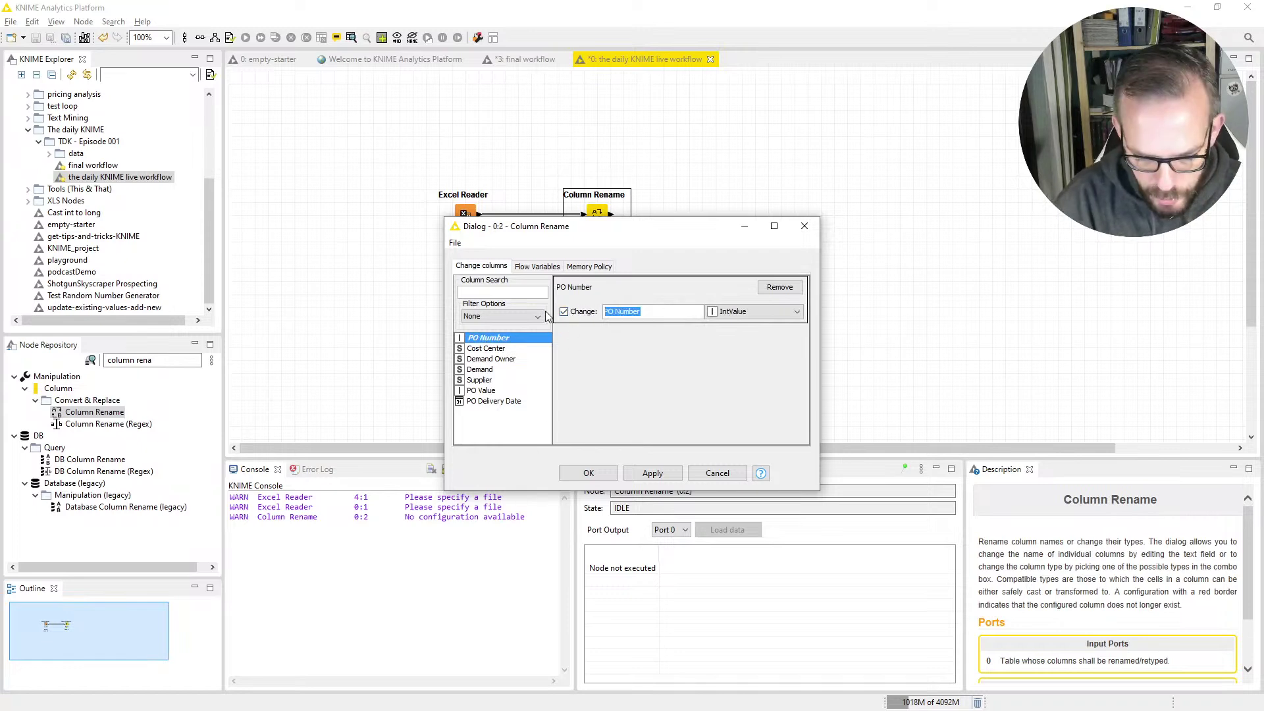
text(Purchase Order)
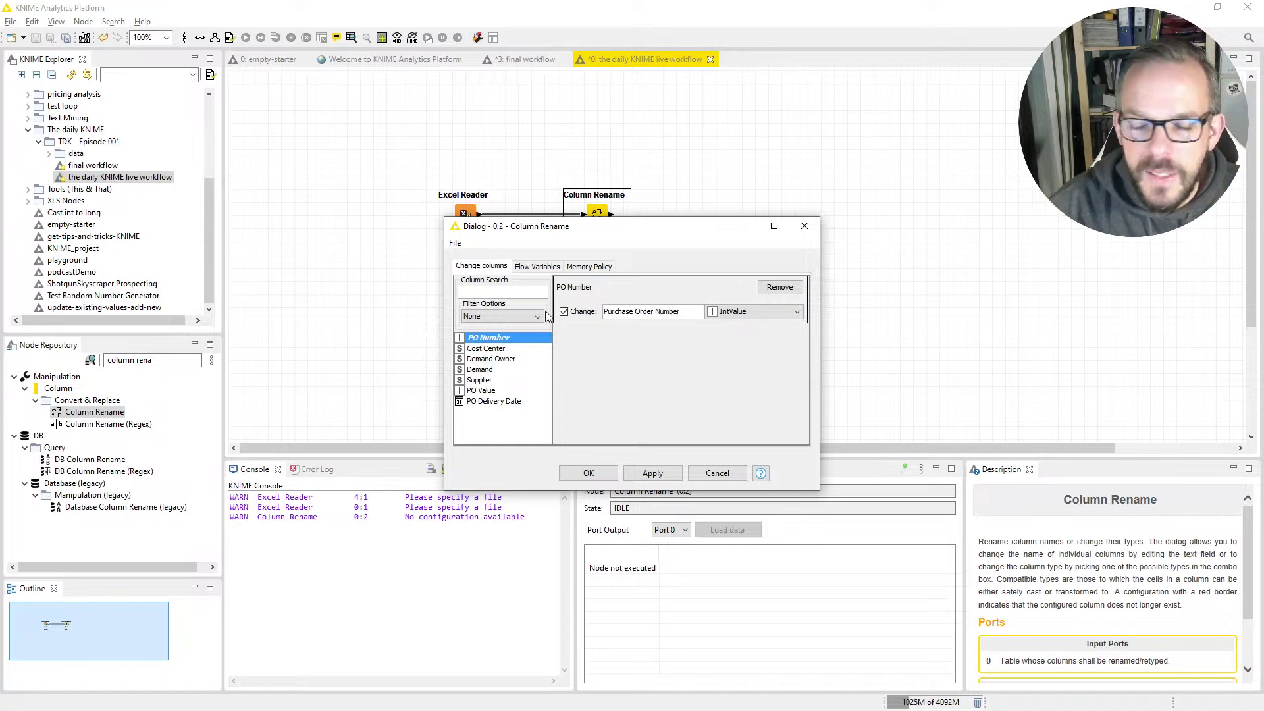
click(758, 312)
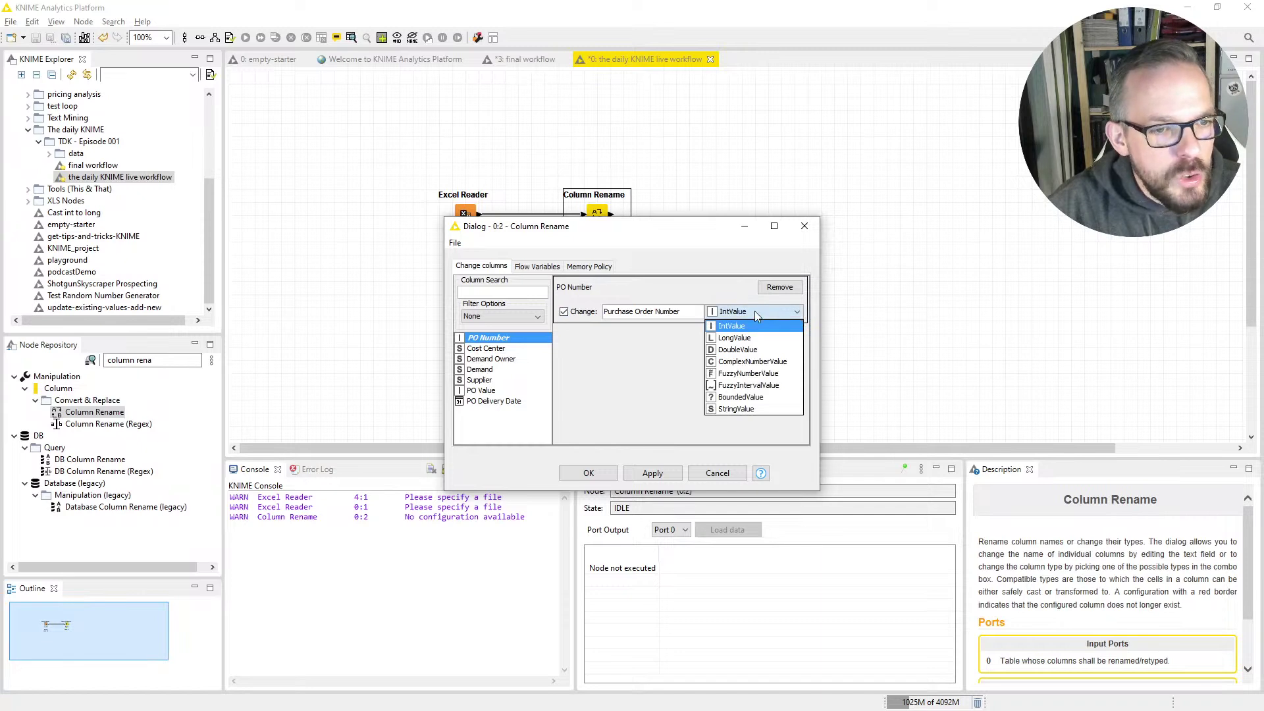
click(738, 408)
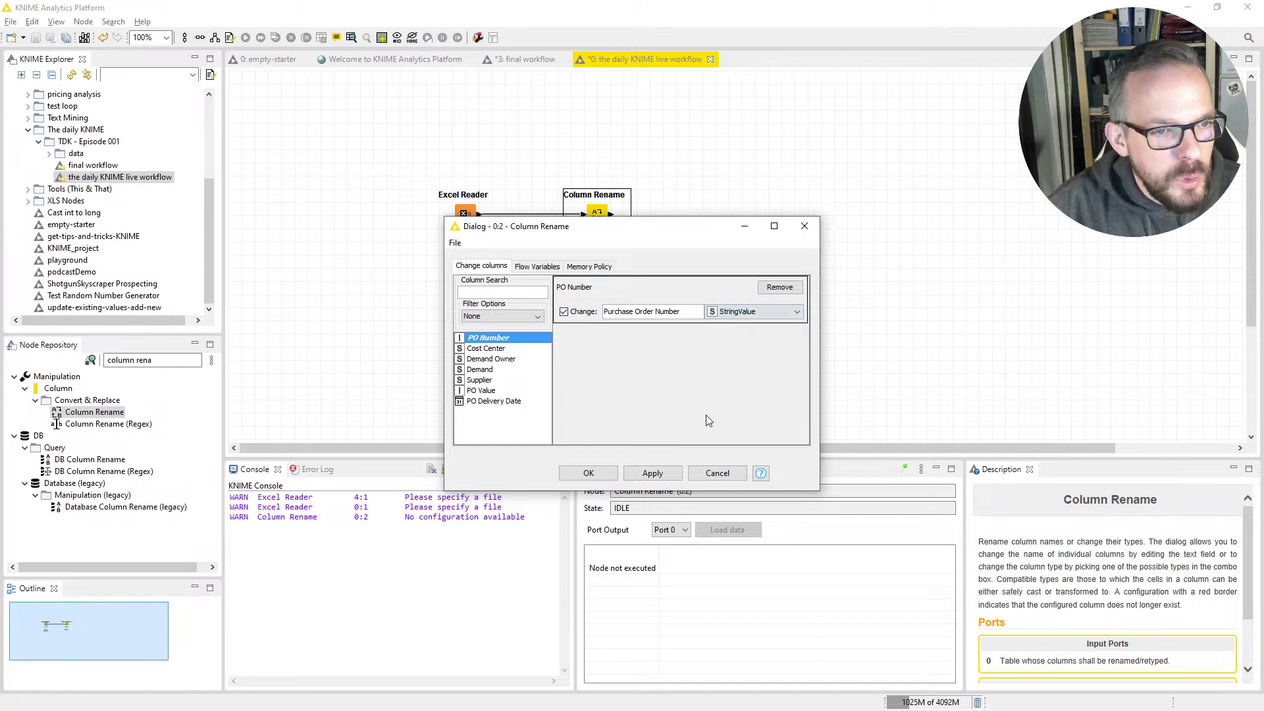
click(588, 474)
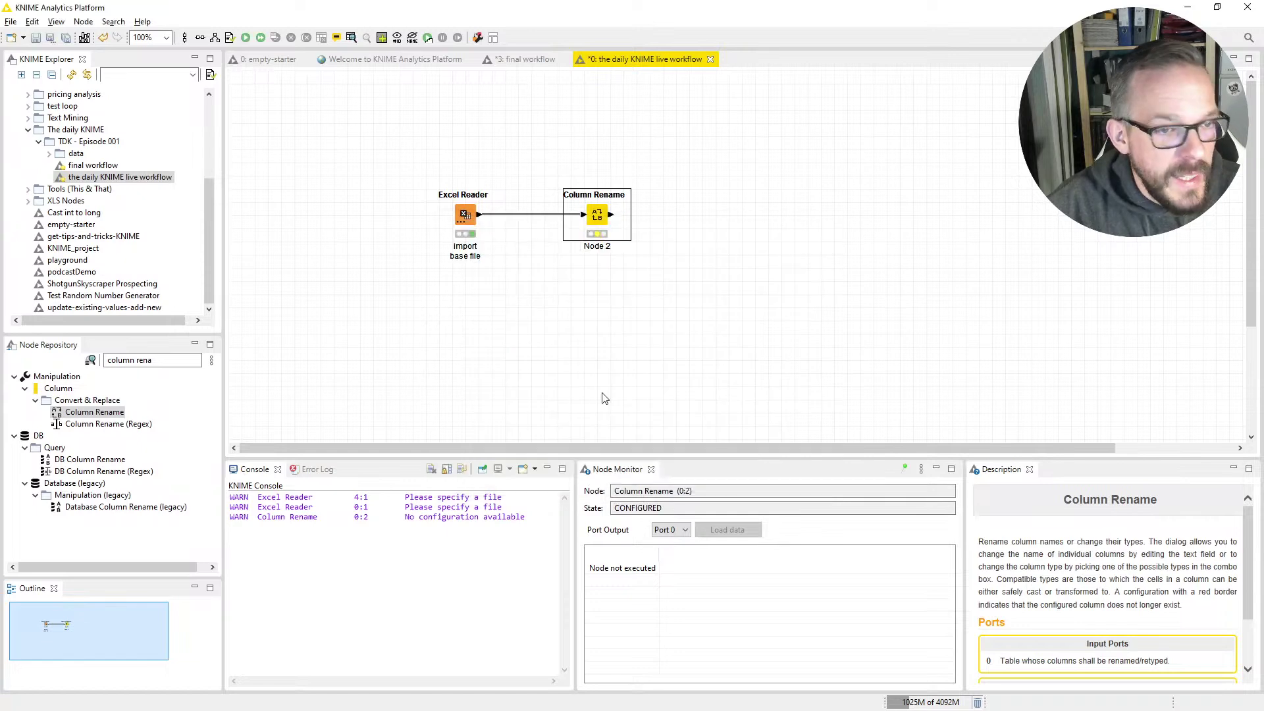
Label the Column Rename node "ren col and data type from int > strg" on three lines, breaking after "col" and "type".
double_click(599, 247)
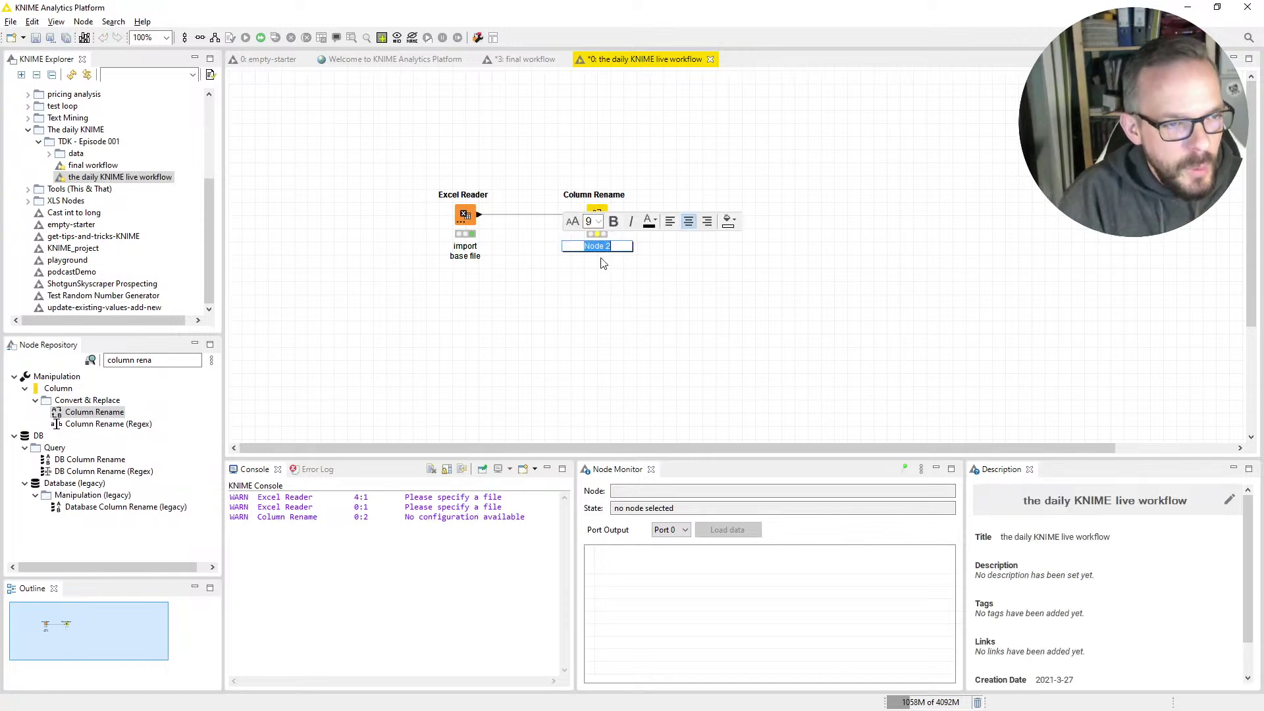
text(ren col)
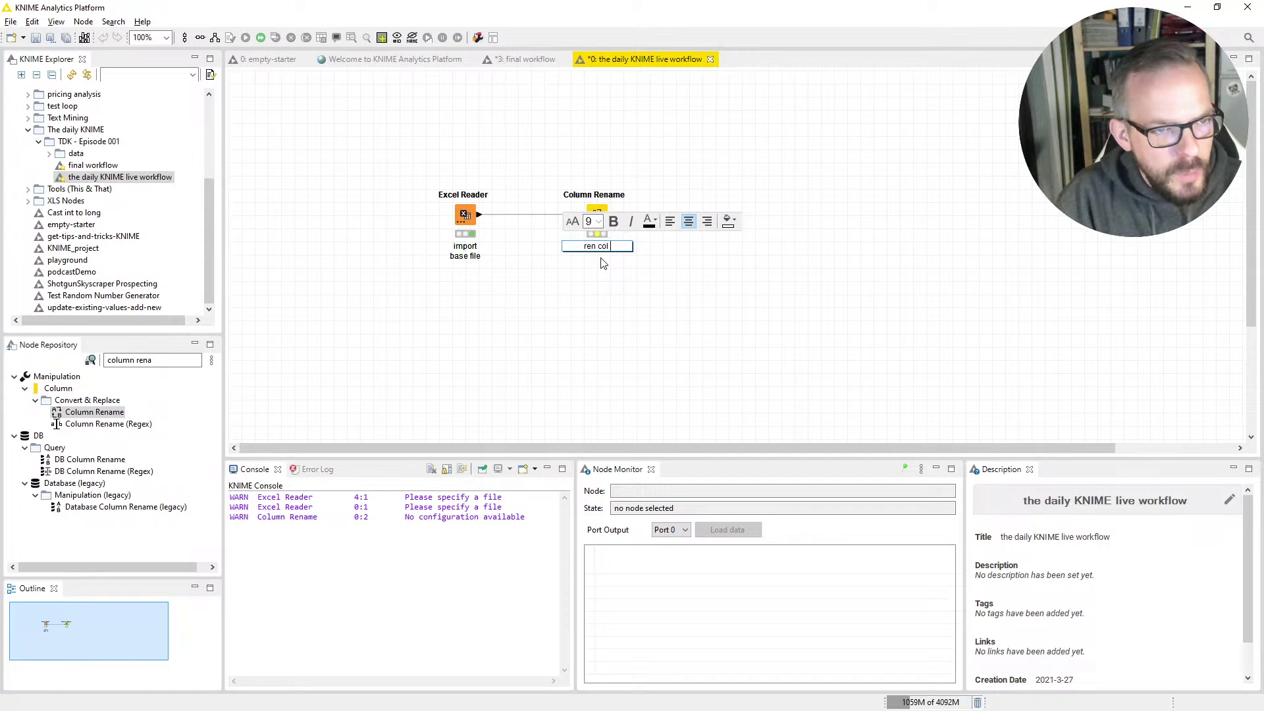
key(Return)
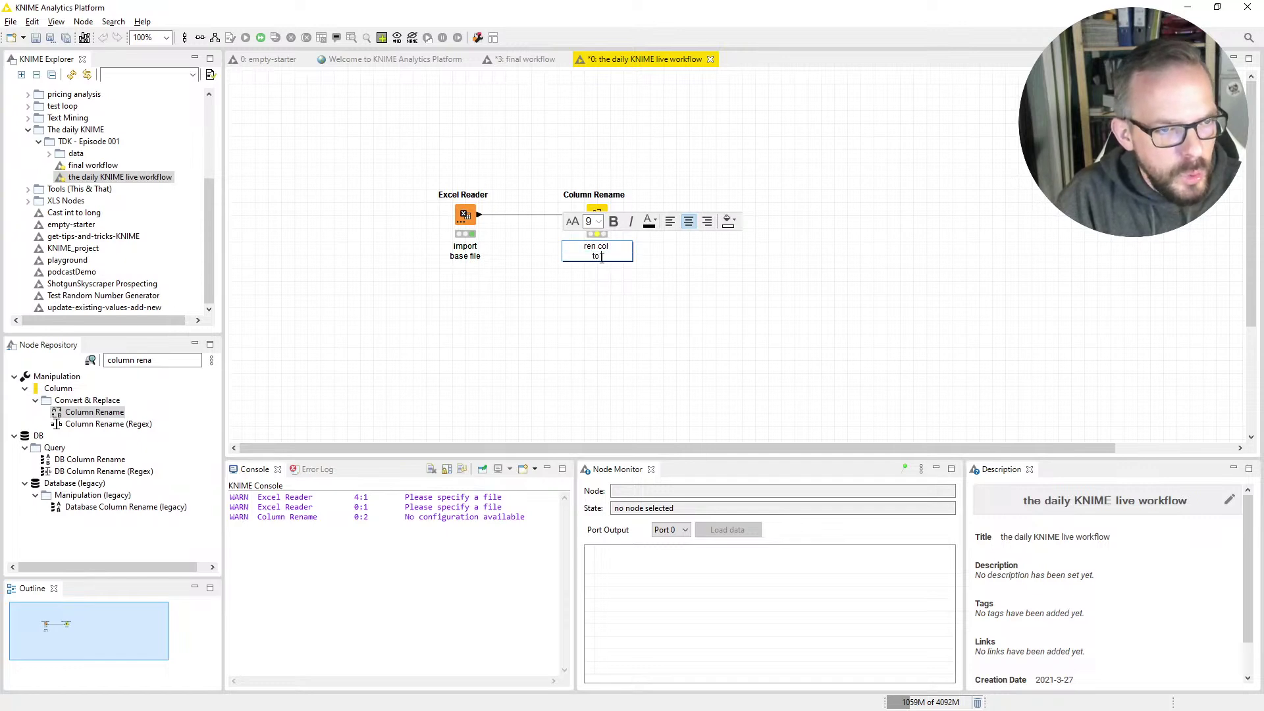
text(and)
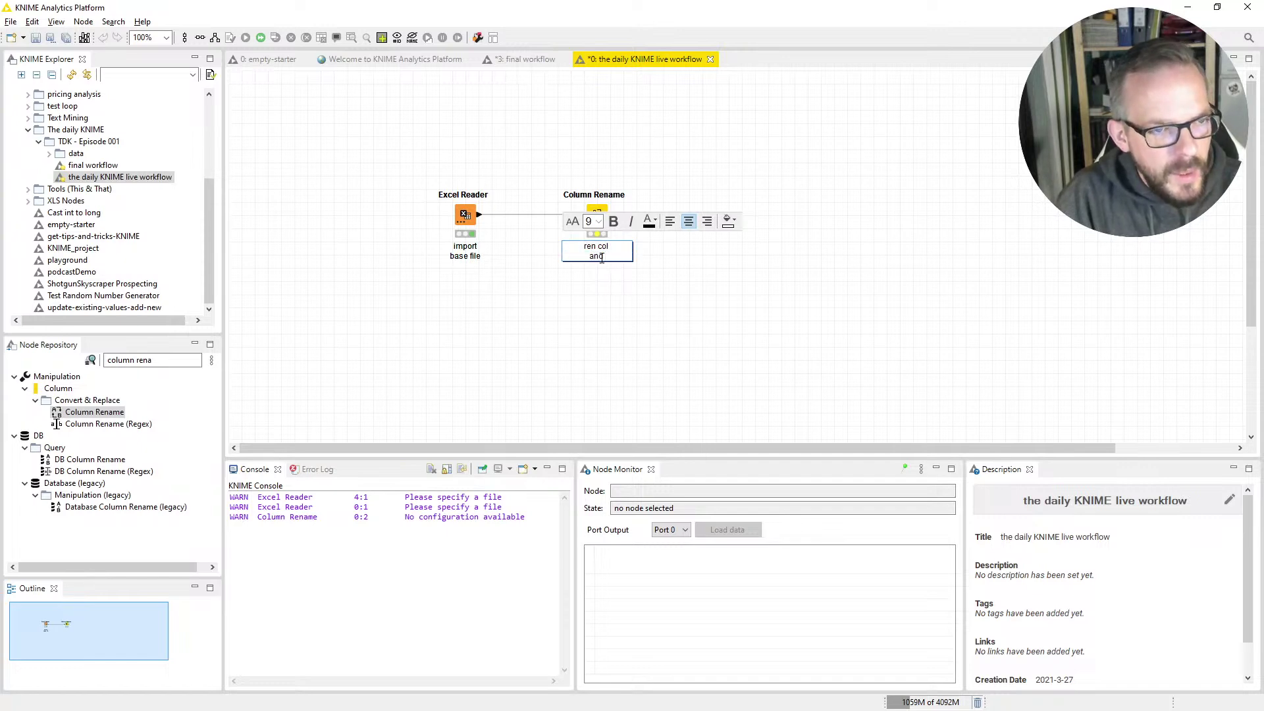
text( data)
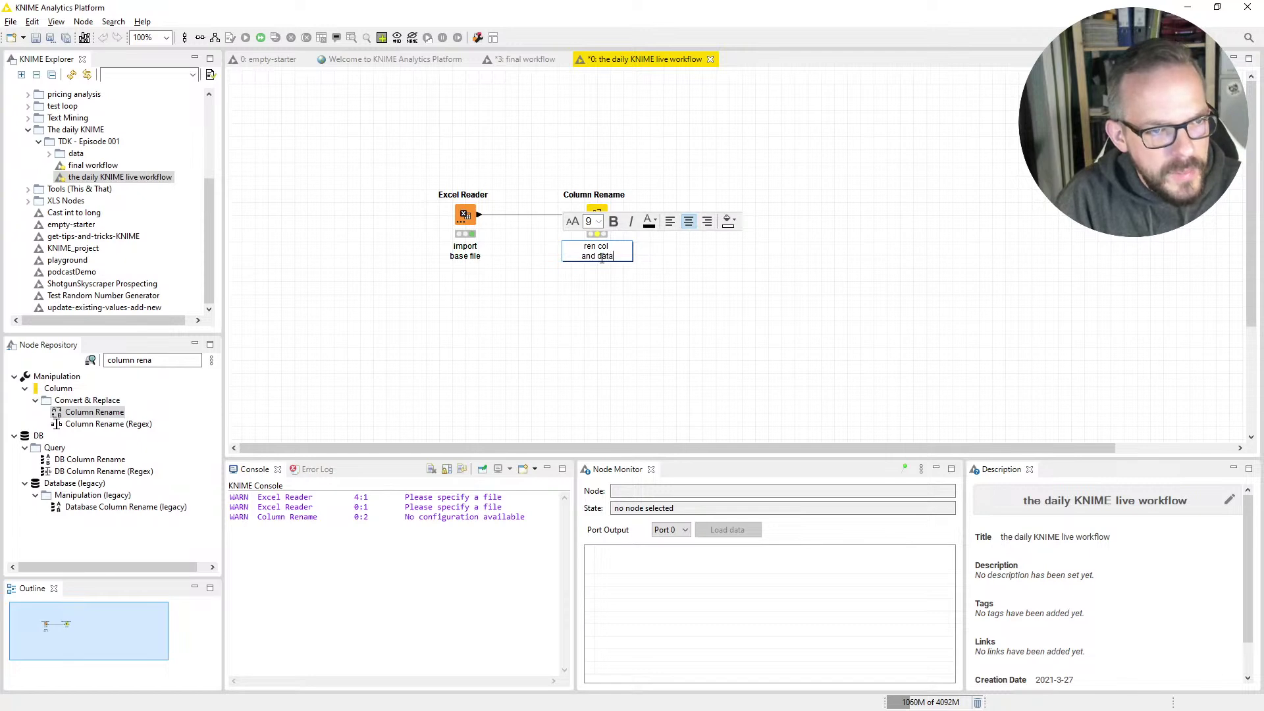
text( type)
key(Return)
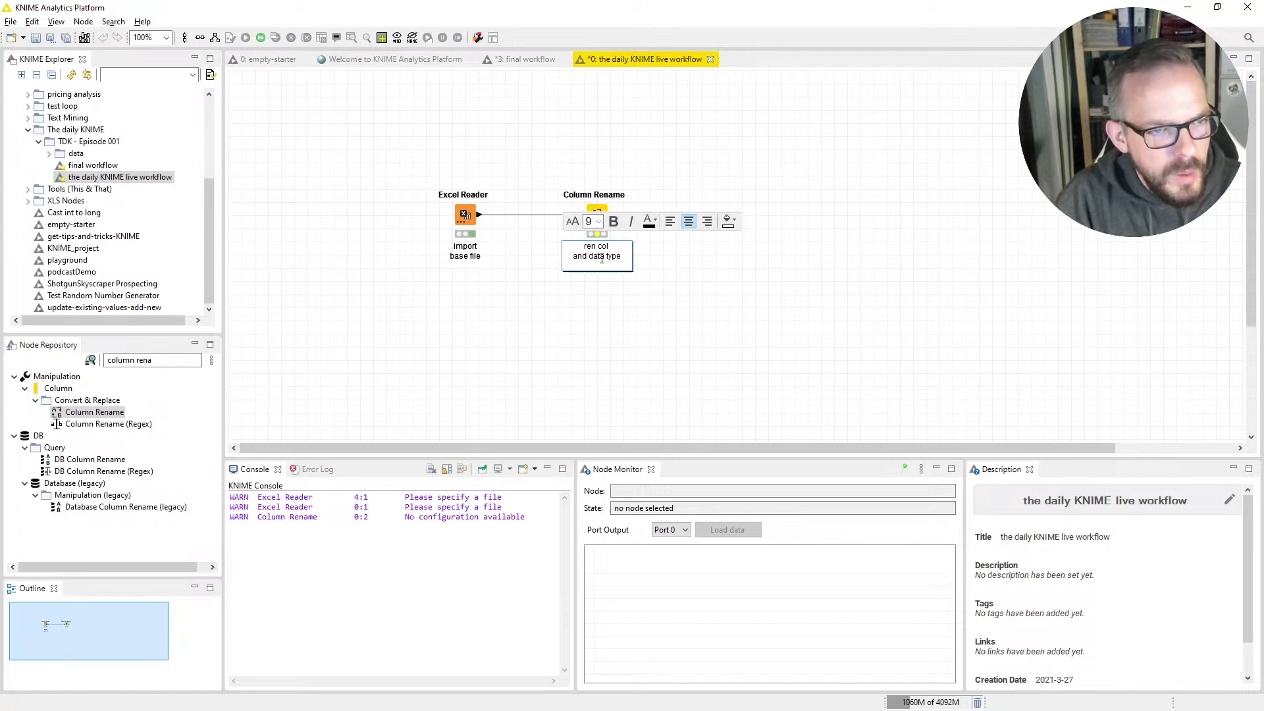
text(from int)
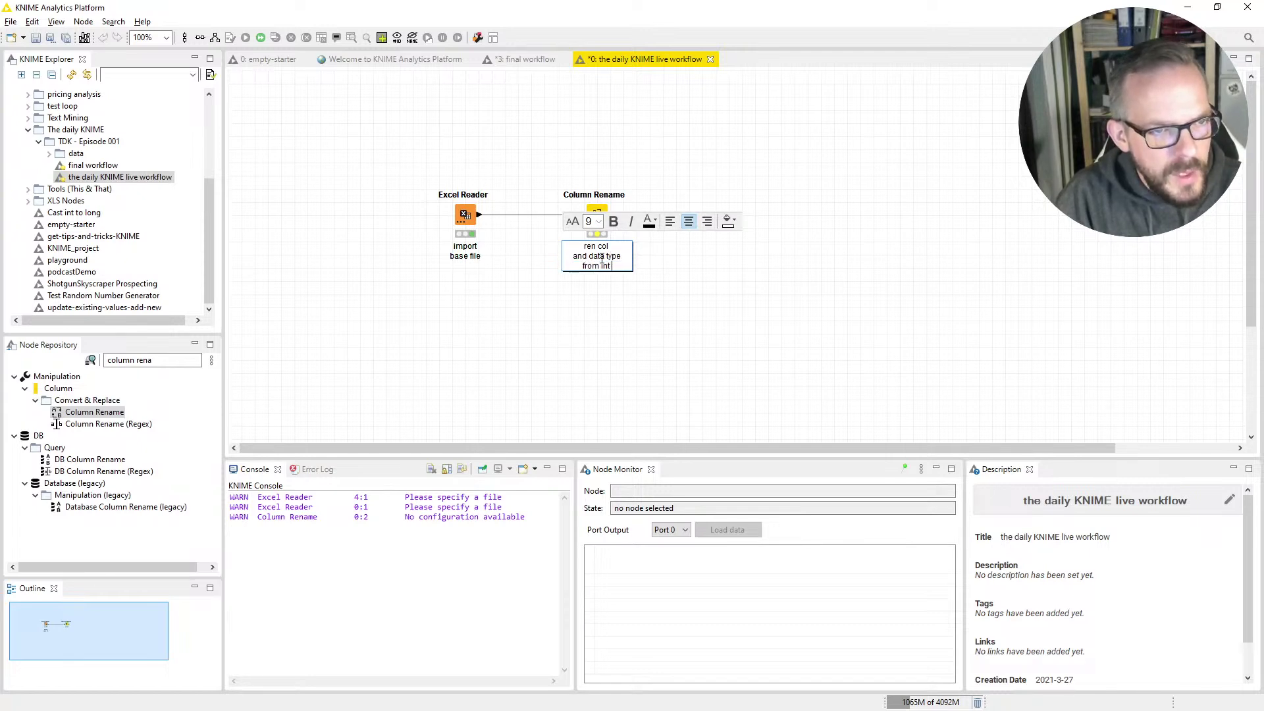
text( > strg)
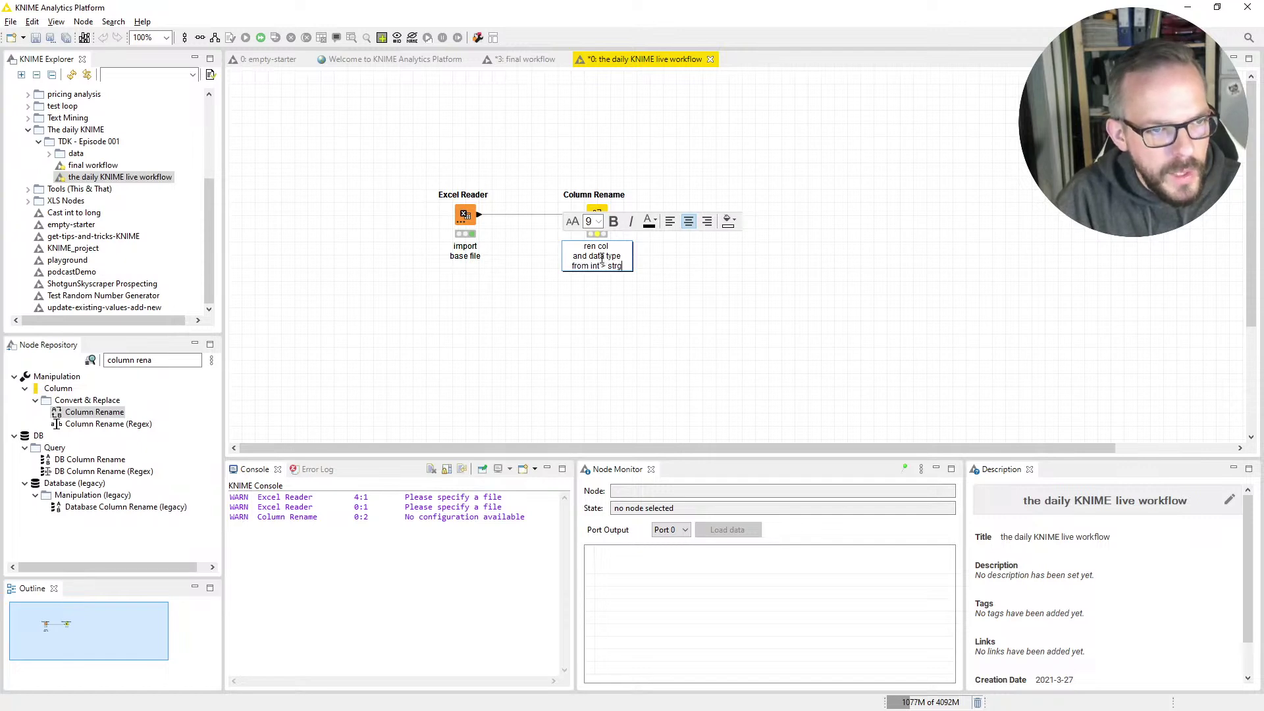
click(589, 135)
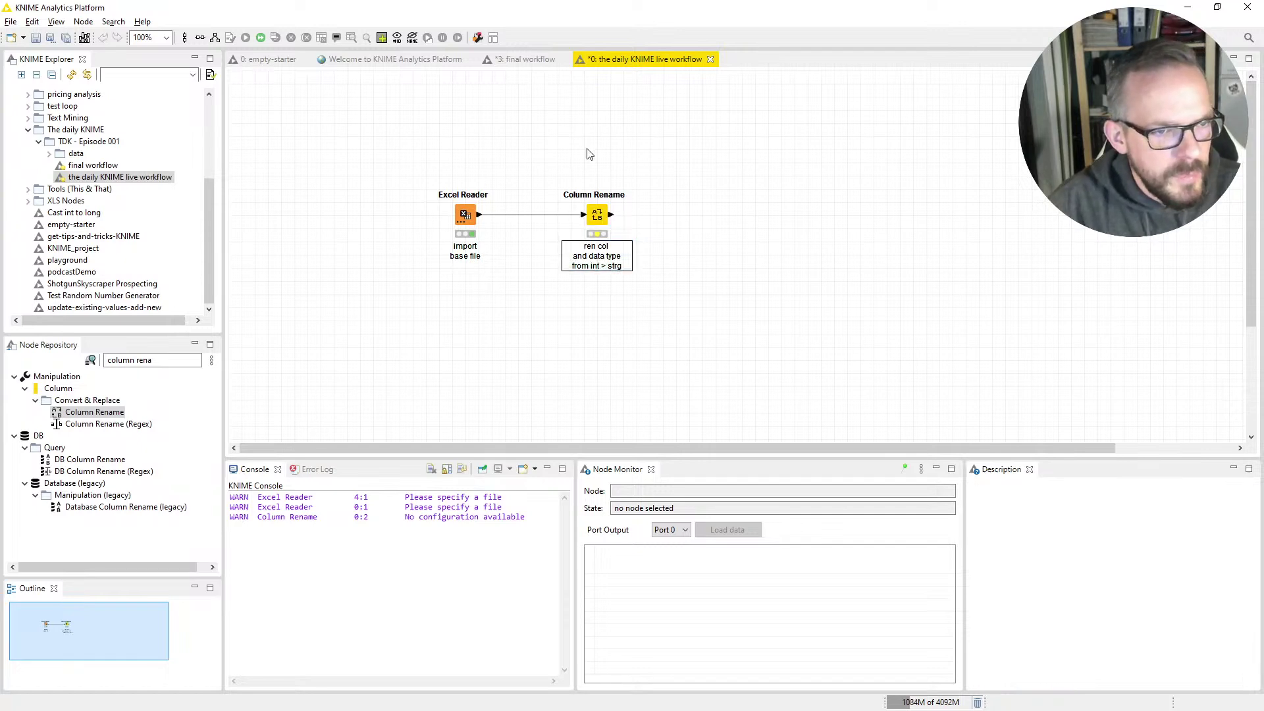
Execute all executable nodes of the workflow so that the Column Rename node runs.
right_click(597, 217)
click(604, 187)
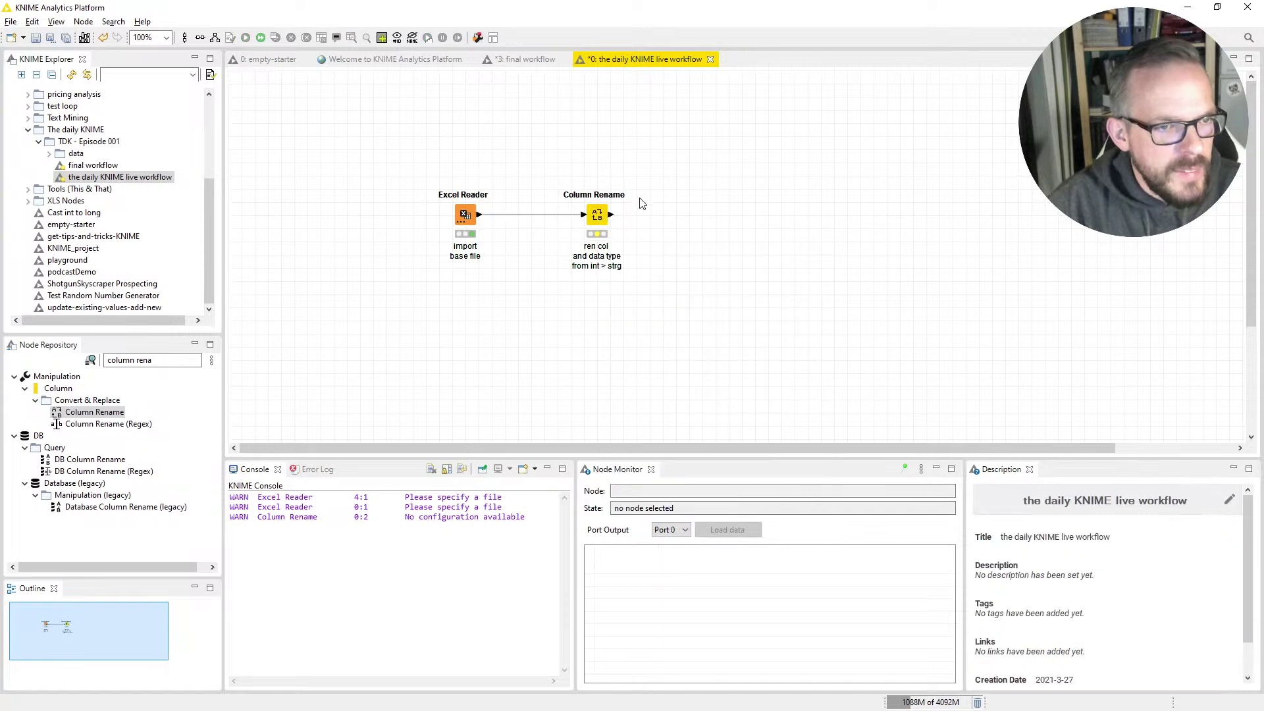
click(260, 38)
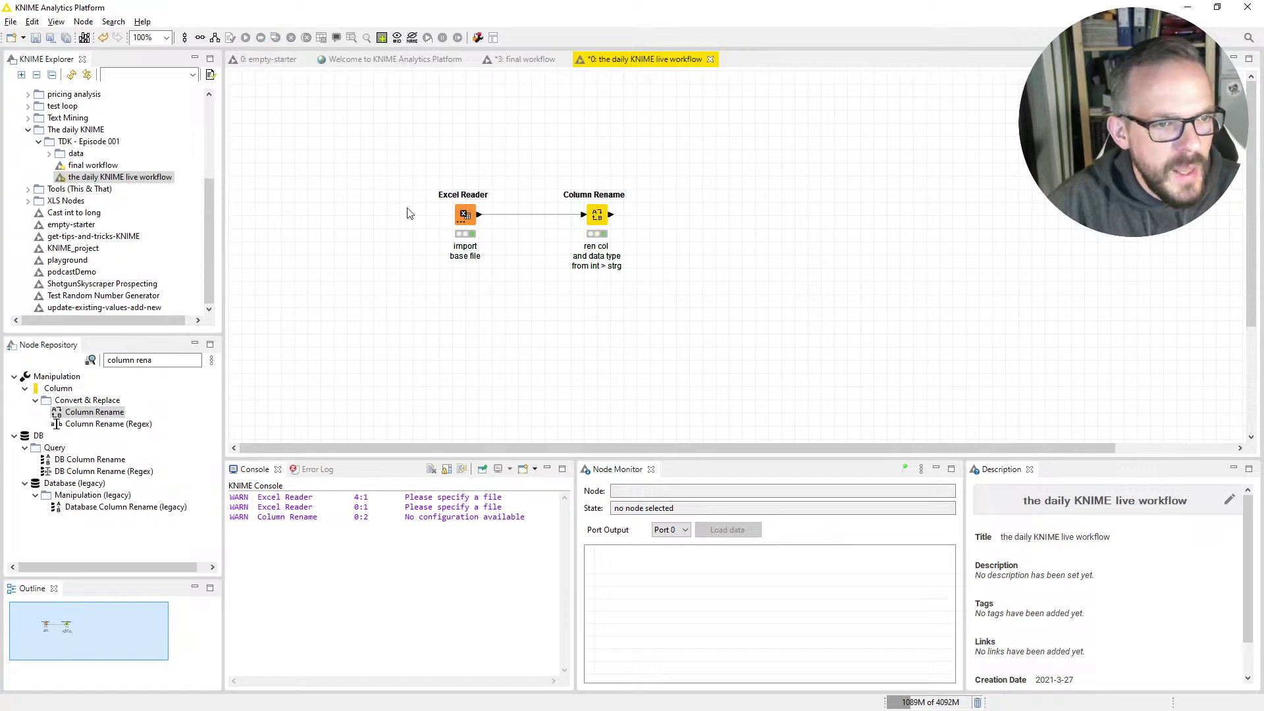
Inspect the Column Rename node's output table with the Purchase Order Number column widened, then close the table.
right_click(594, 225)
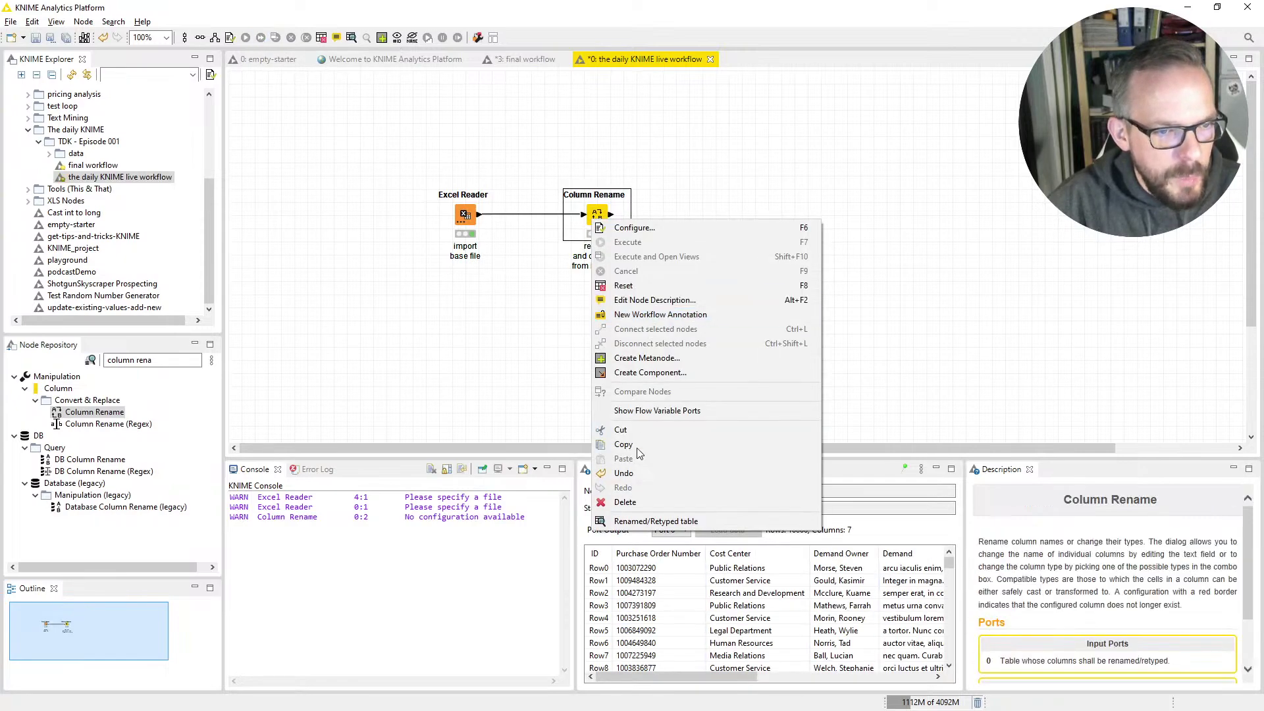
click(644, 518)
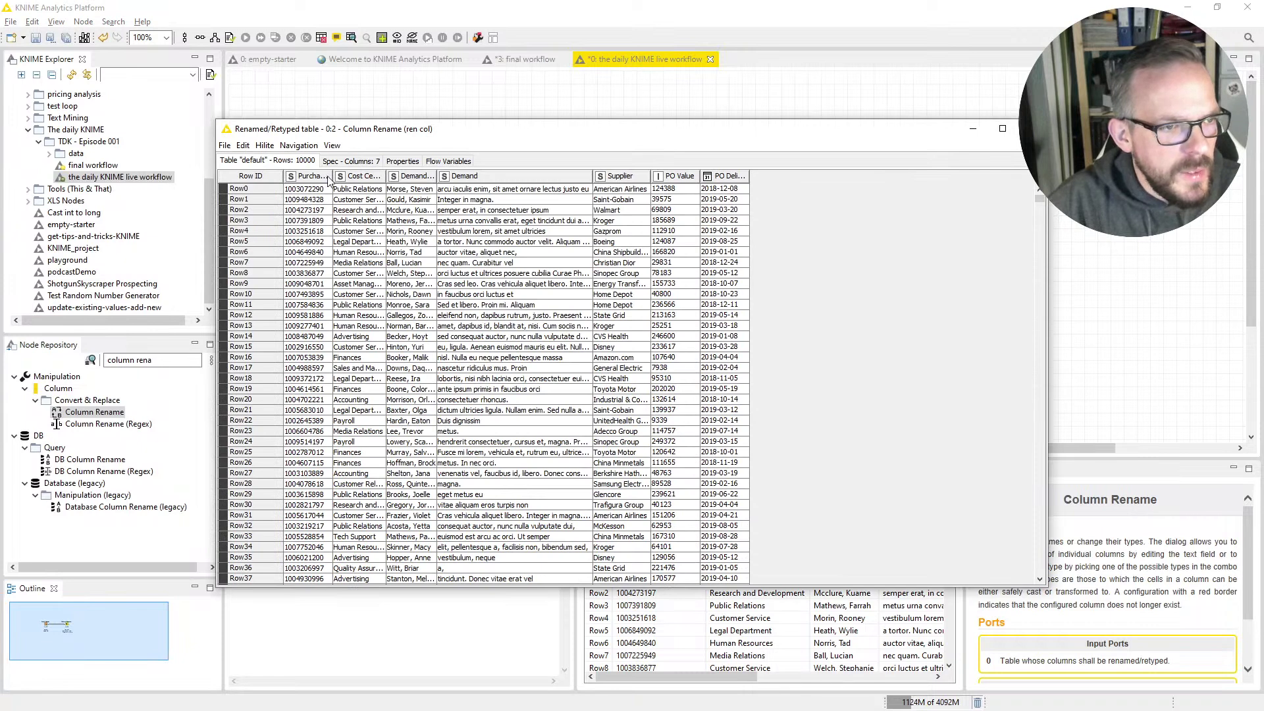
drag(331, 176, 558, 198)
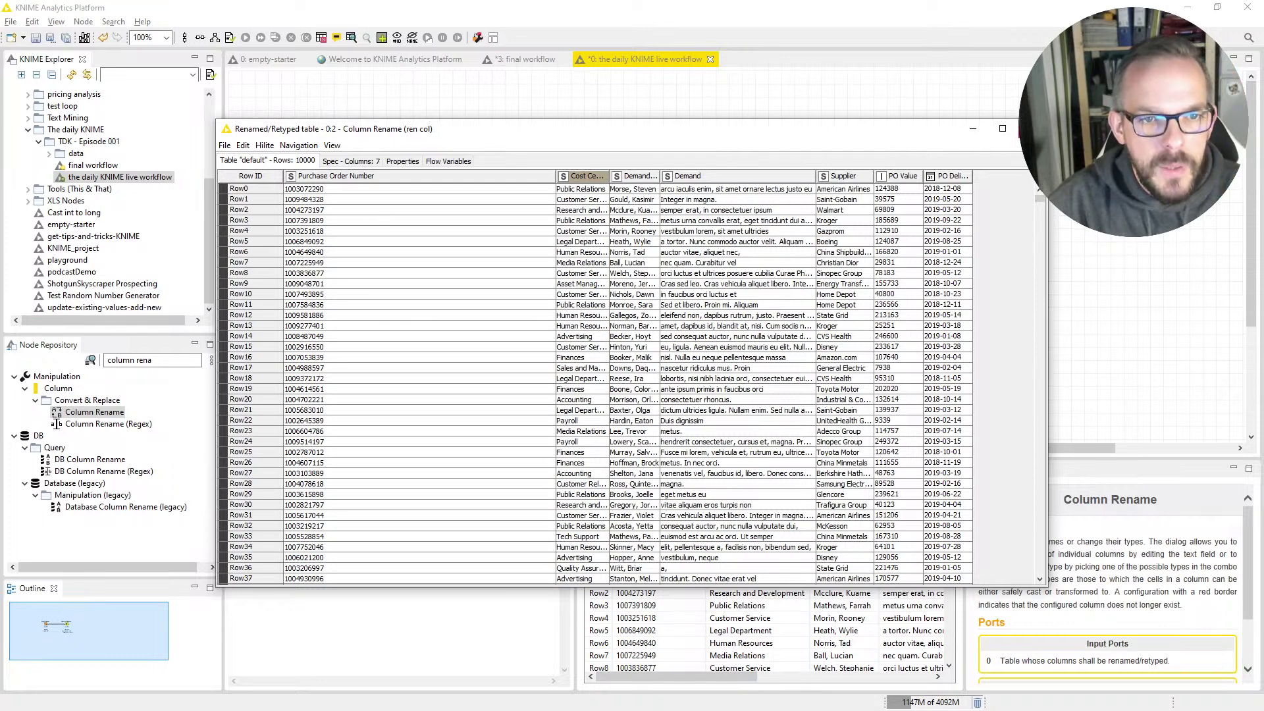
click(1032, 128)
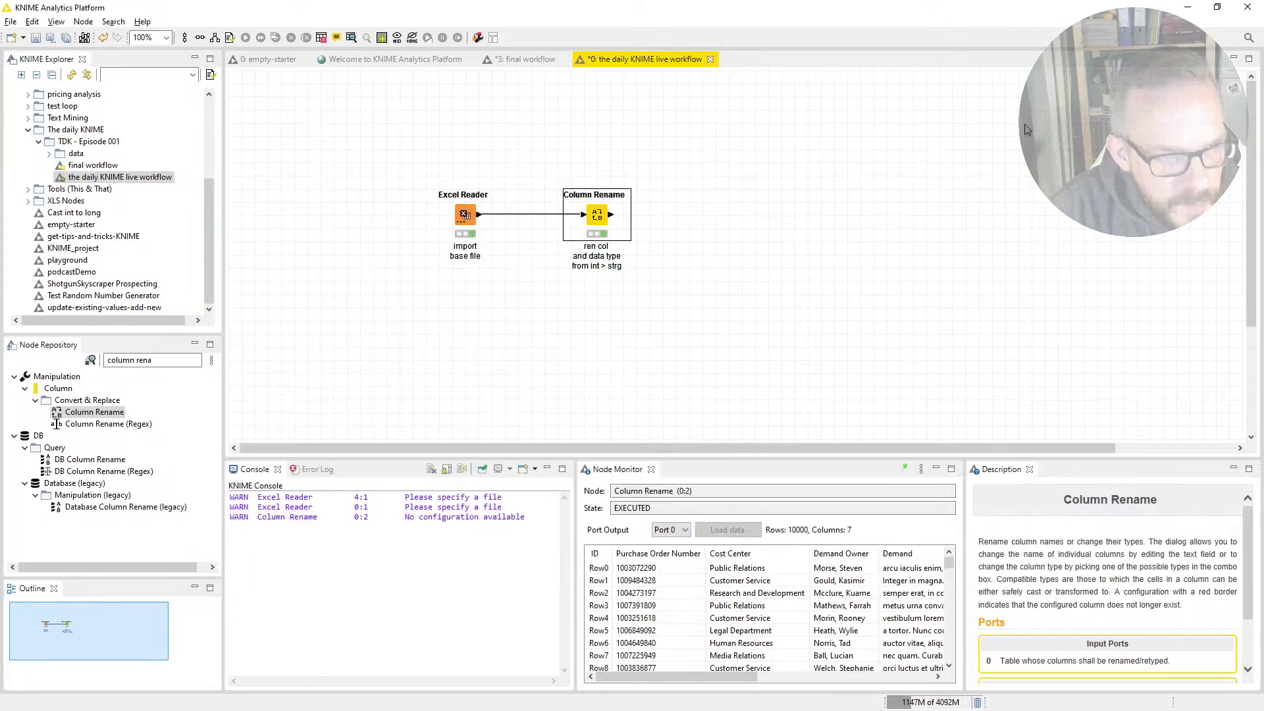
Shift the Column Rename node slightly closer to the Excel Reader and recheck its output table with the Cost Center column widened.
drag(599, 217, 585, 217)
click(711, 341)
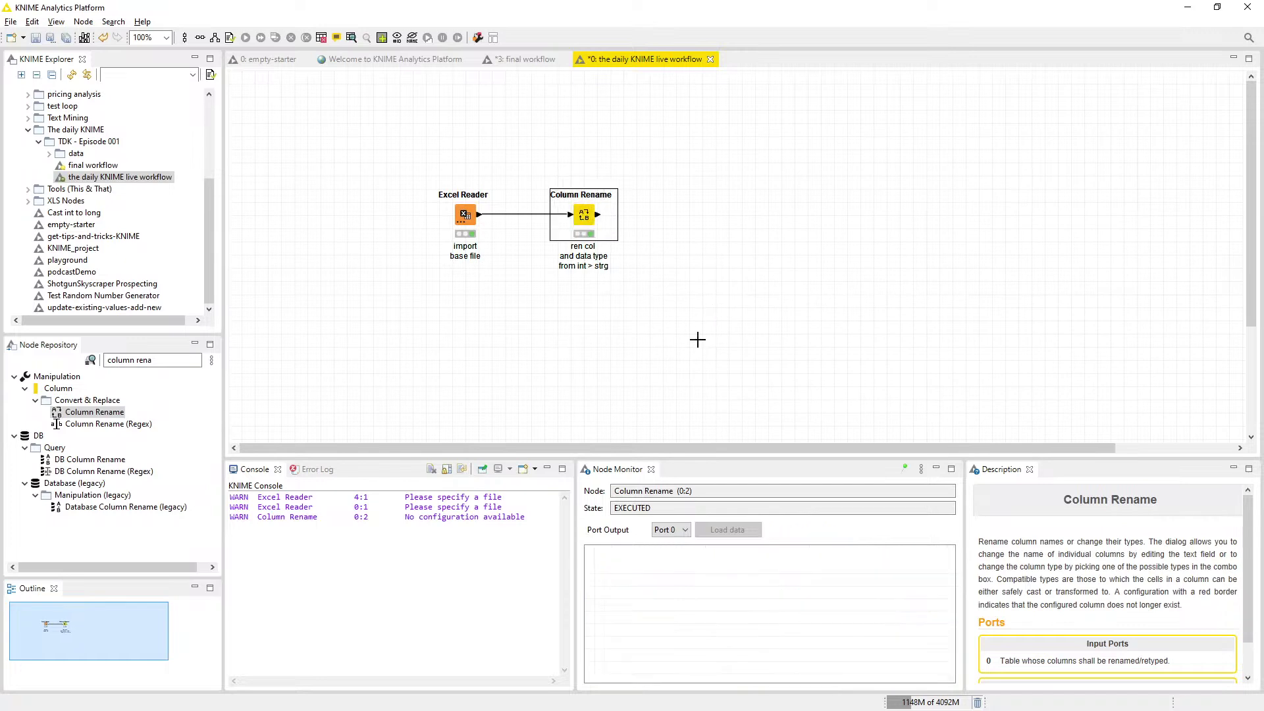
right_click(584, 218)
click(634, 520)
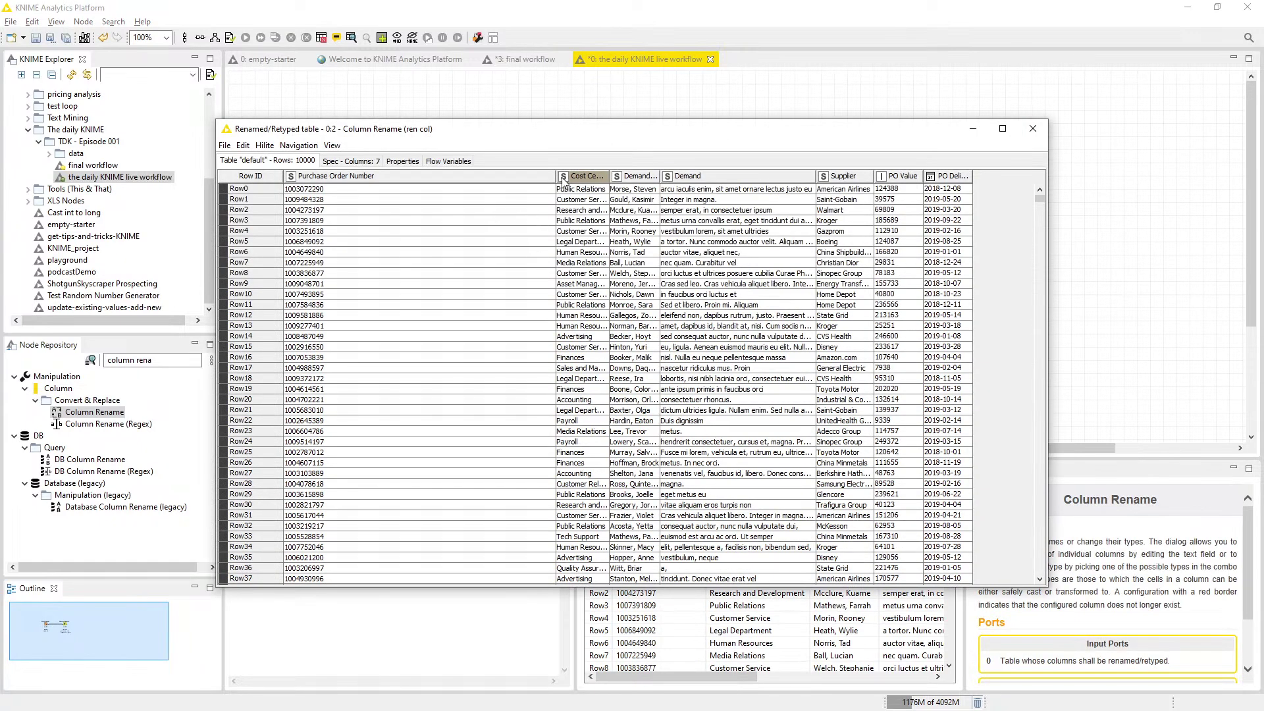
mouse_move(554, 176)
mouse_down()
mouse_move(397, 198)
mouse_move(557, 177)
mouse_up()
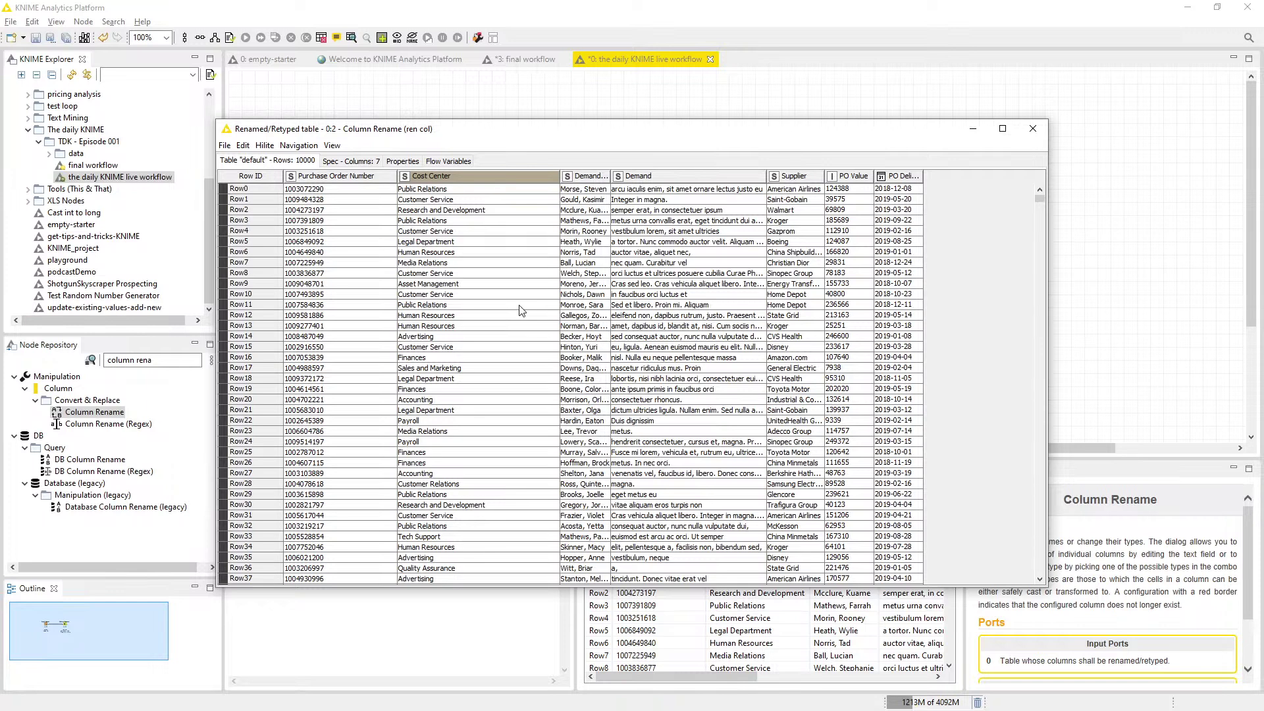
click(1032, 128)
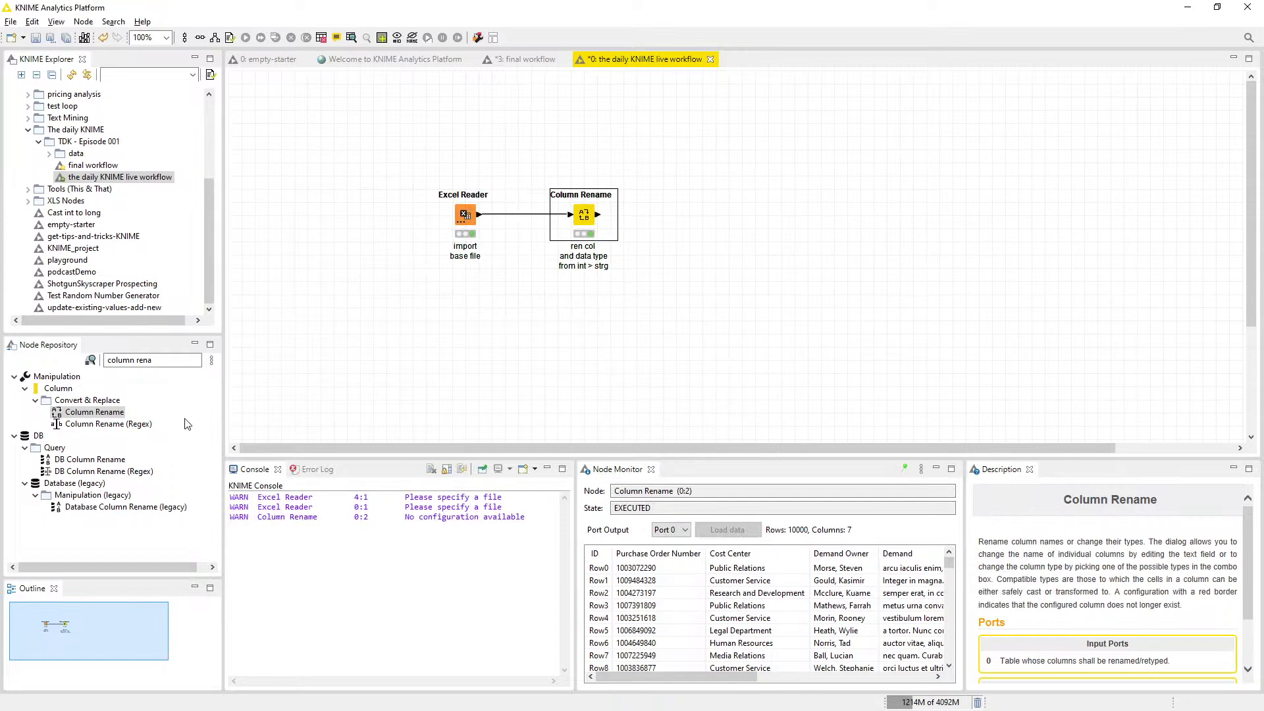
Search the node repository for "group", add the GroupBy node connected to Column Rename's output, and open its configuration.
click(183, 361)
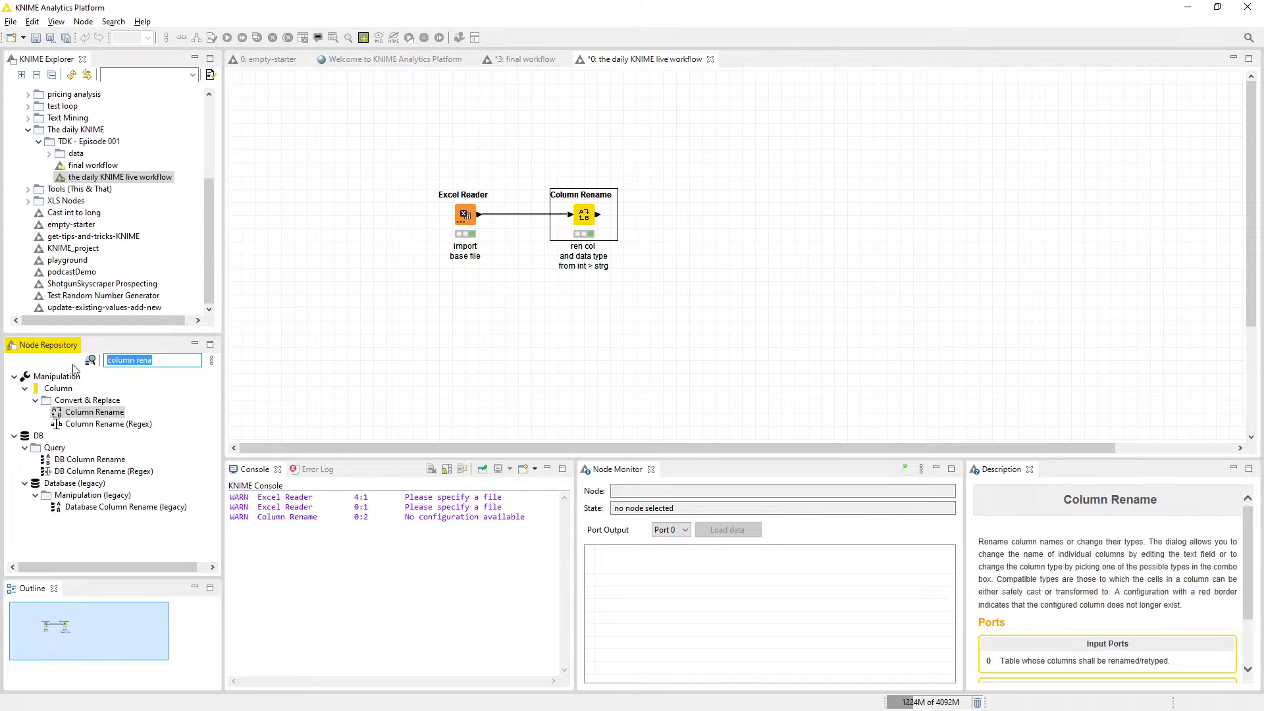
text(group)
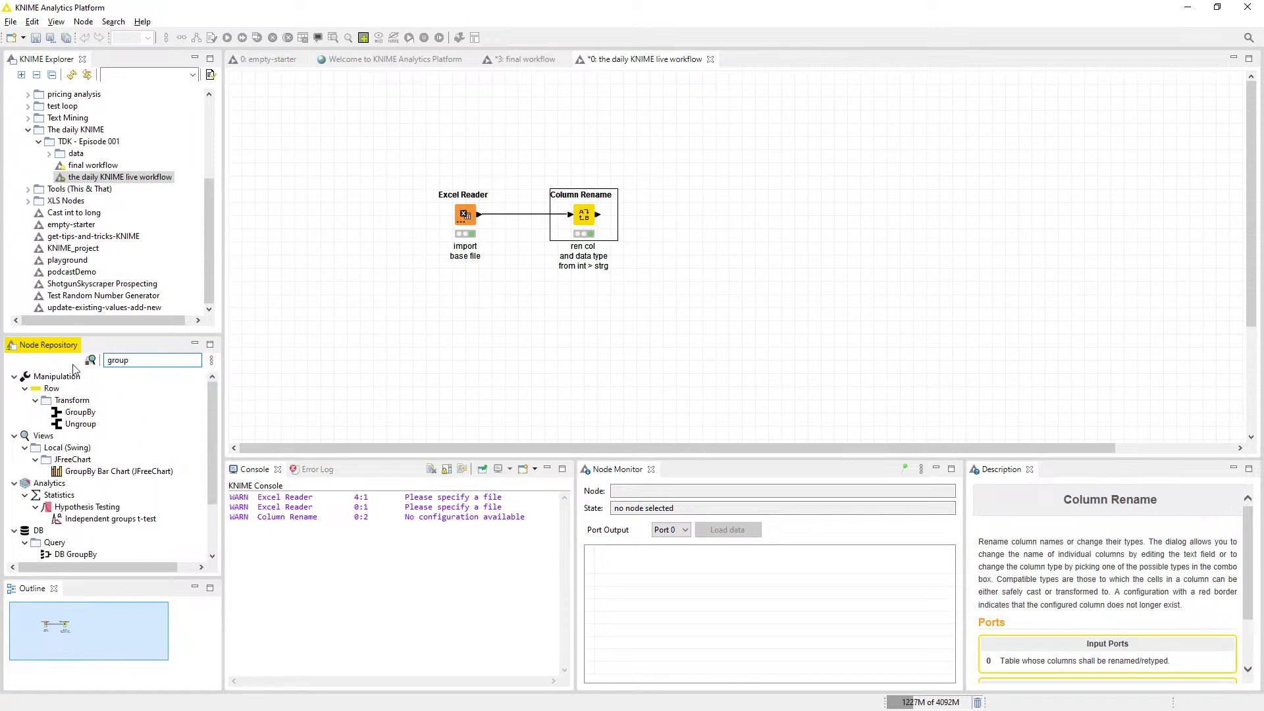
click(79, 413)
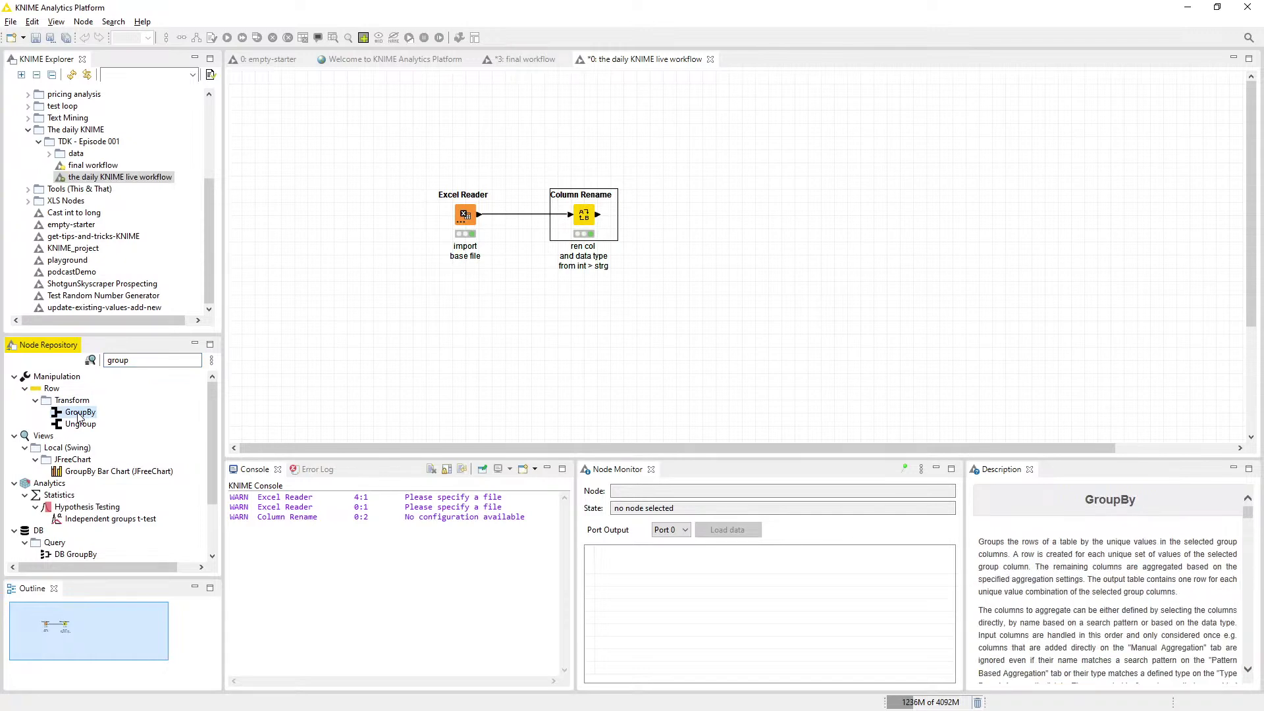
click(584, 221)
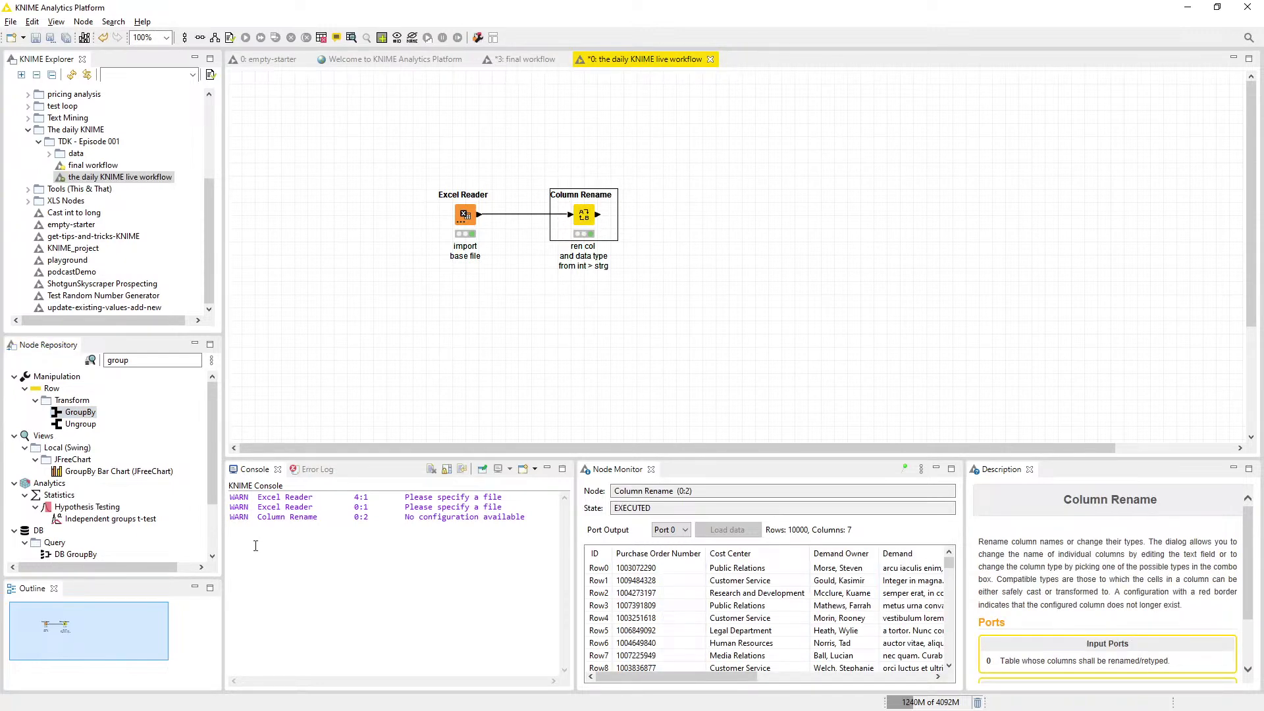
double_click(80, 412)
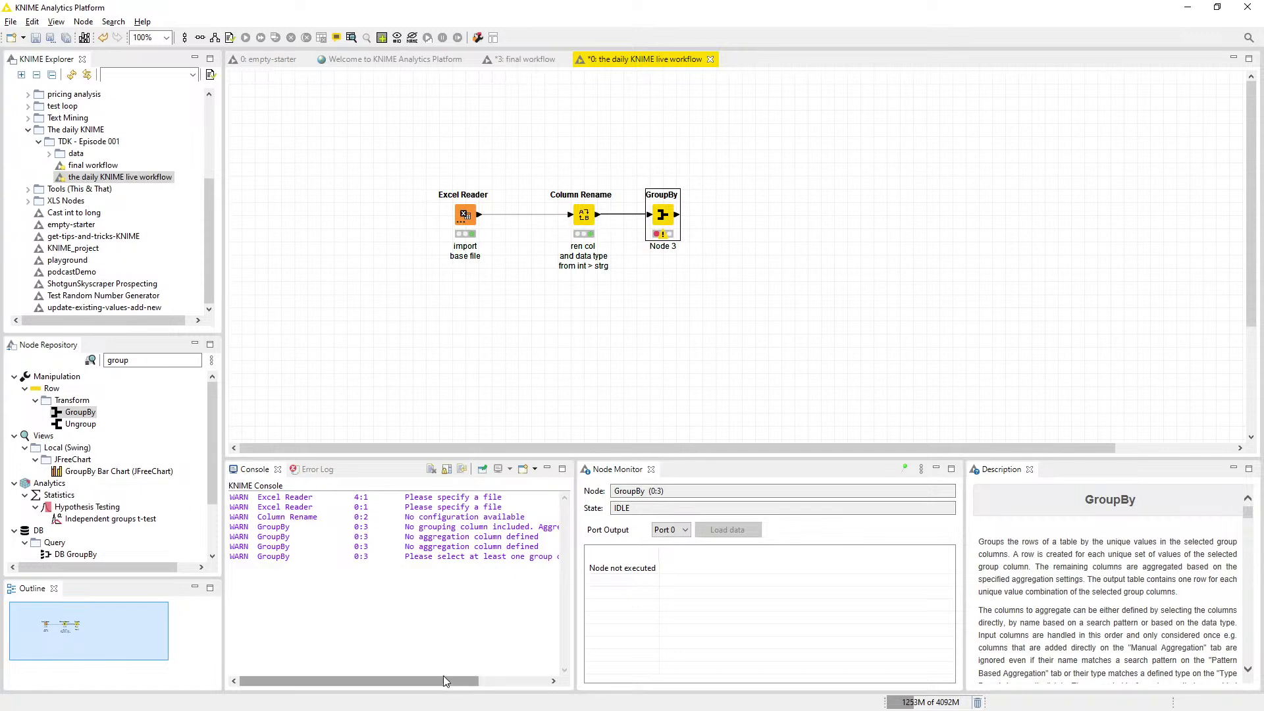
drag(444, 678, 534, 666)
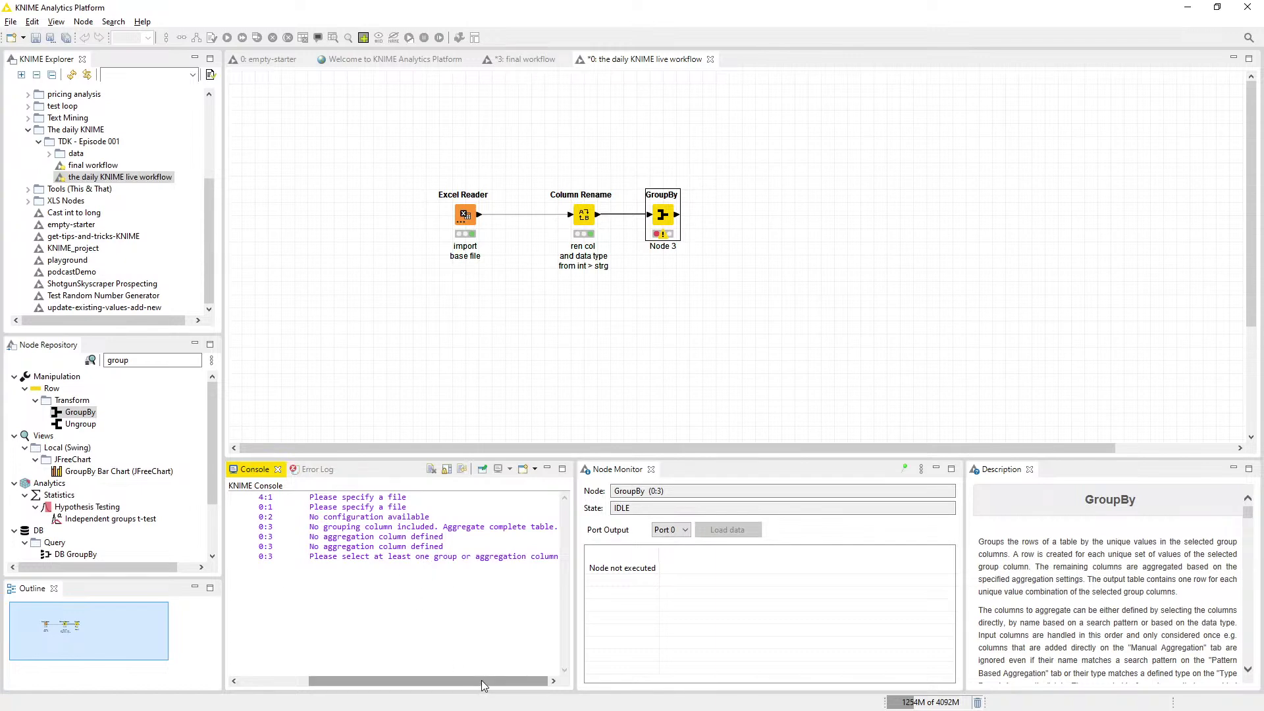
double_click(665, 217)
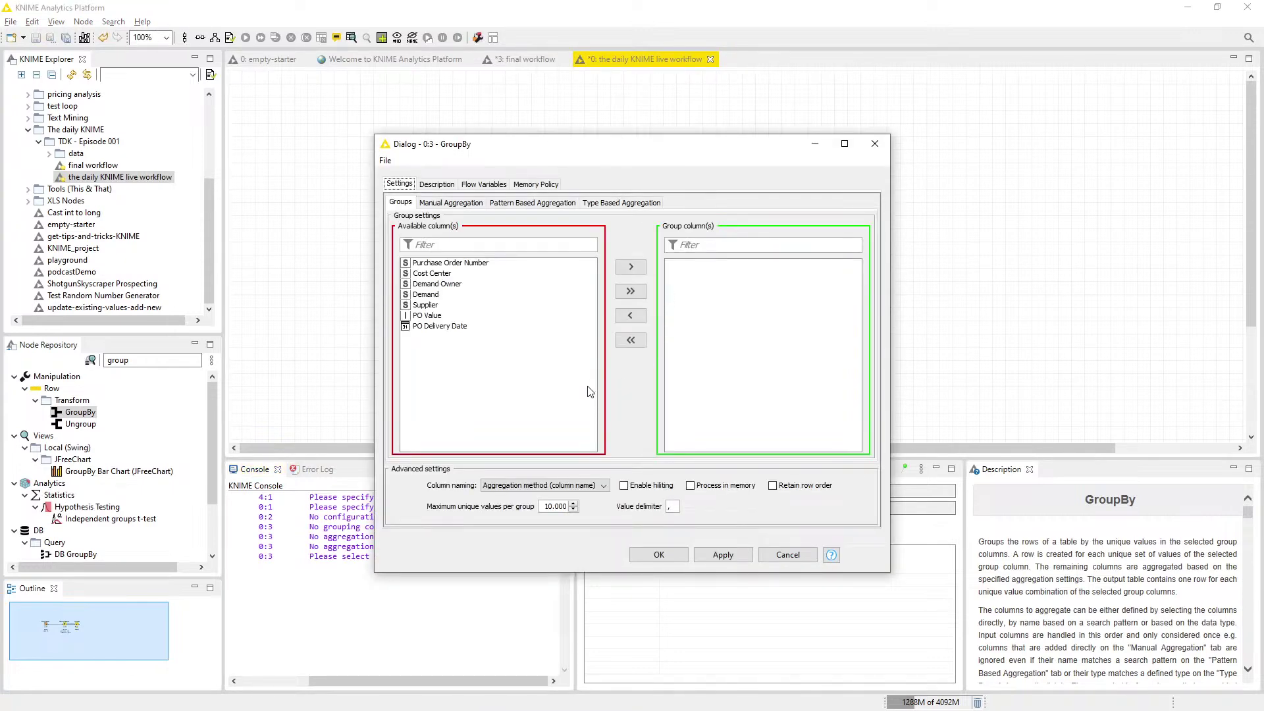
click(444, 273)
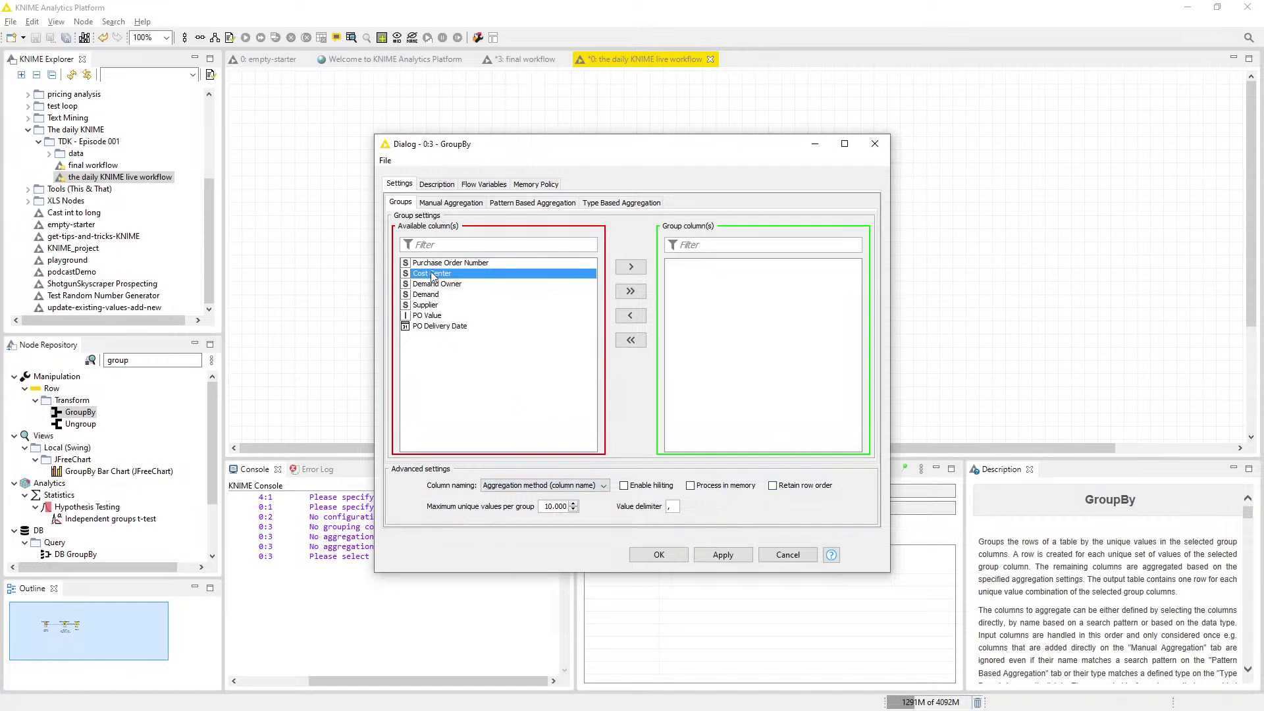
click(440, 248)
text(Cost)
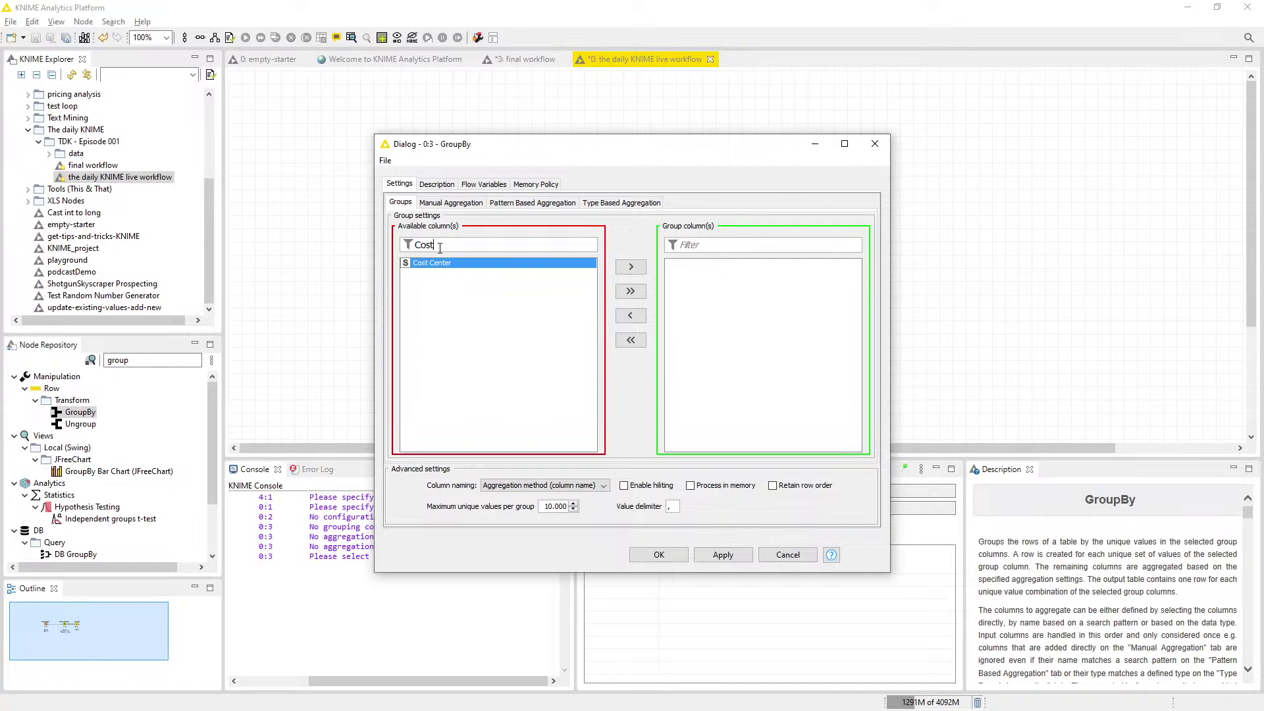
key(BackSpace)
key(BackSpace)
key(BackSpace)
key(BackSpace)
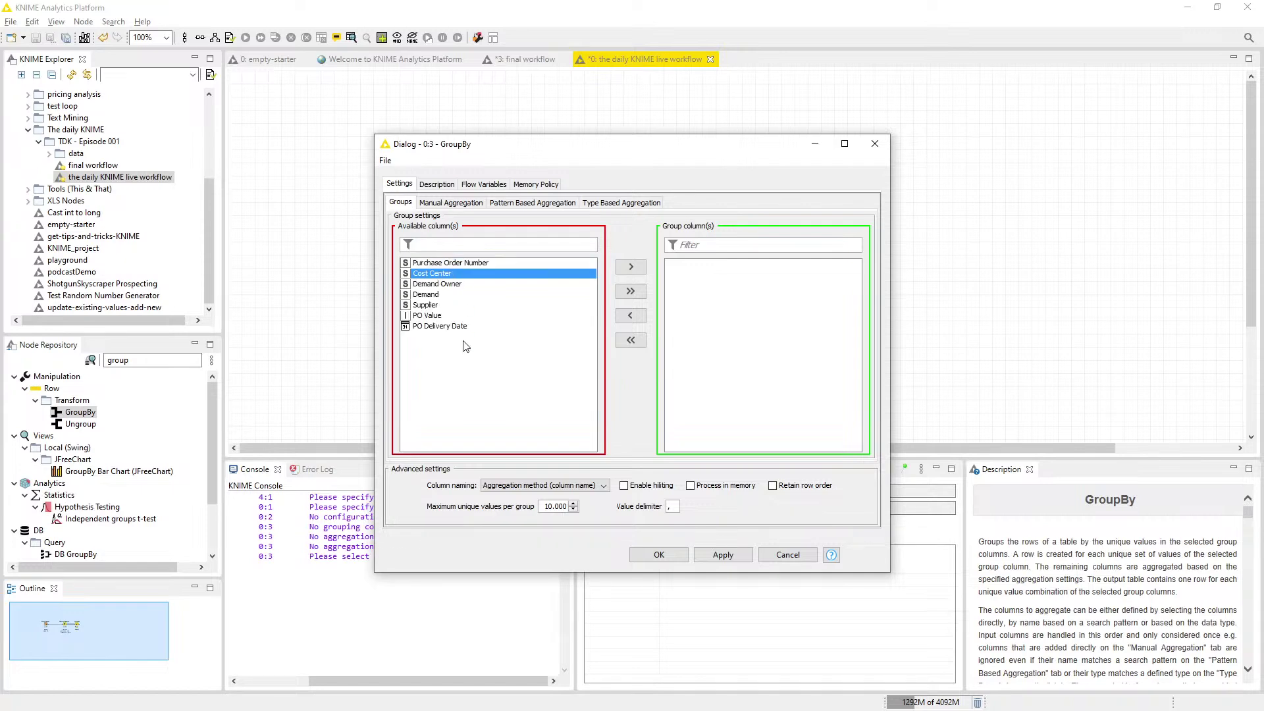
double_click(440, 275)
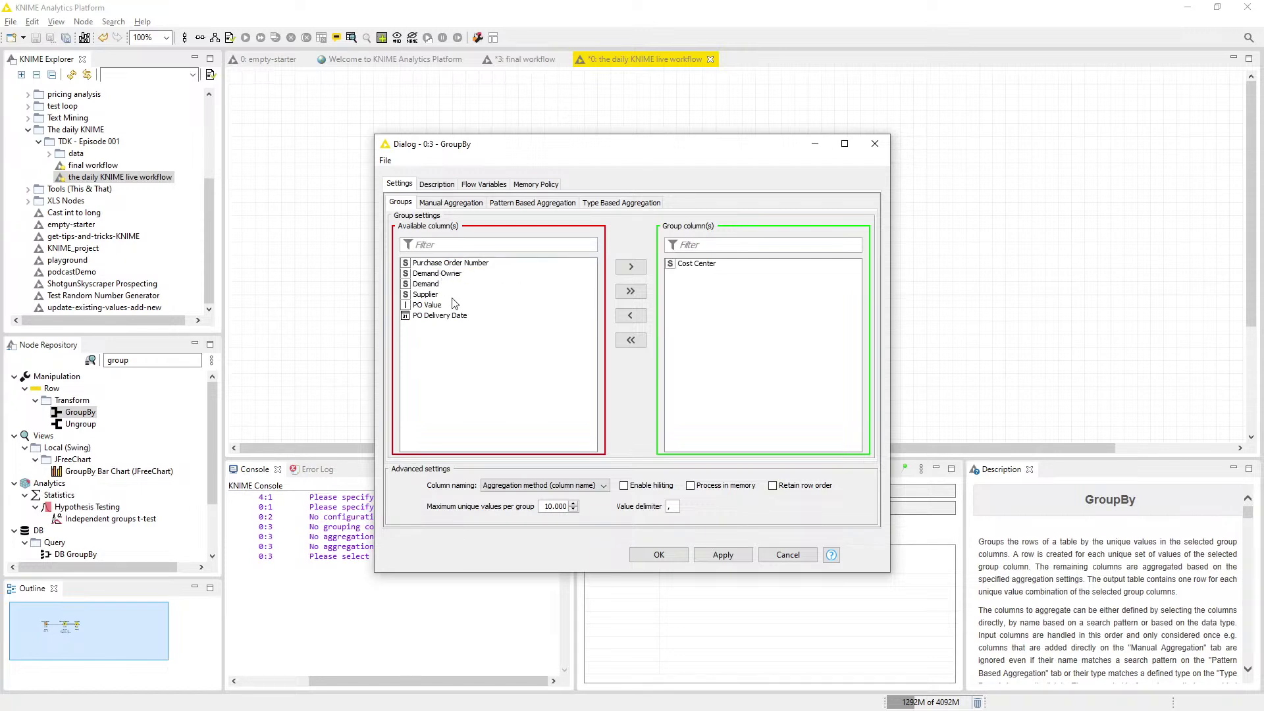
click(679, 266)
click(632, 317)
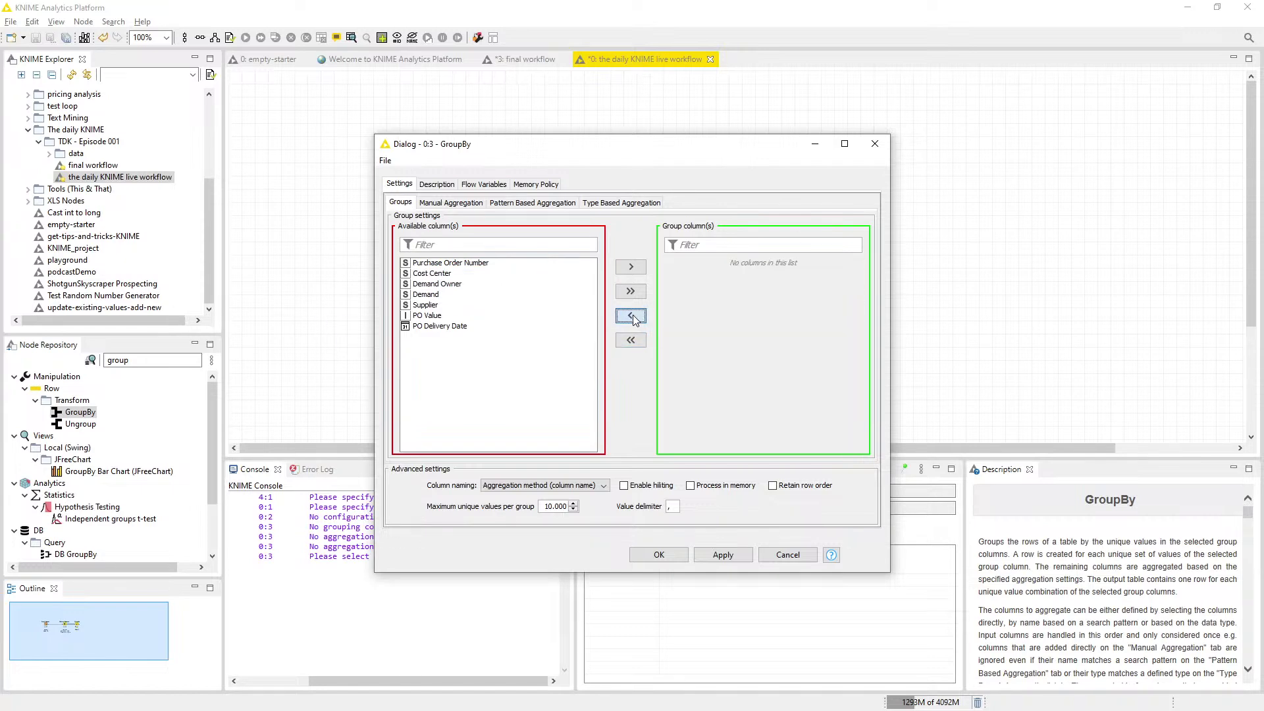
Set Cost Center as the GroupBy group column and set the column naming to "Keep original name(s)".
click(422, 274)
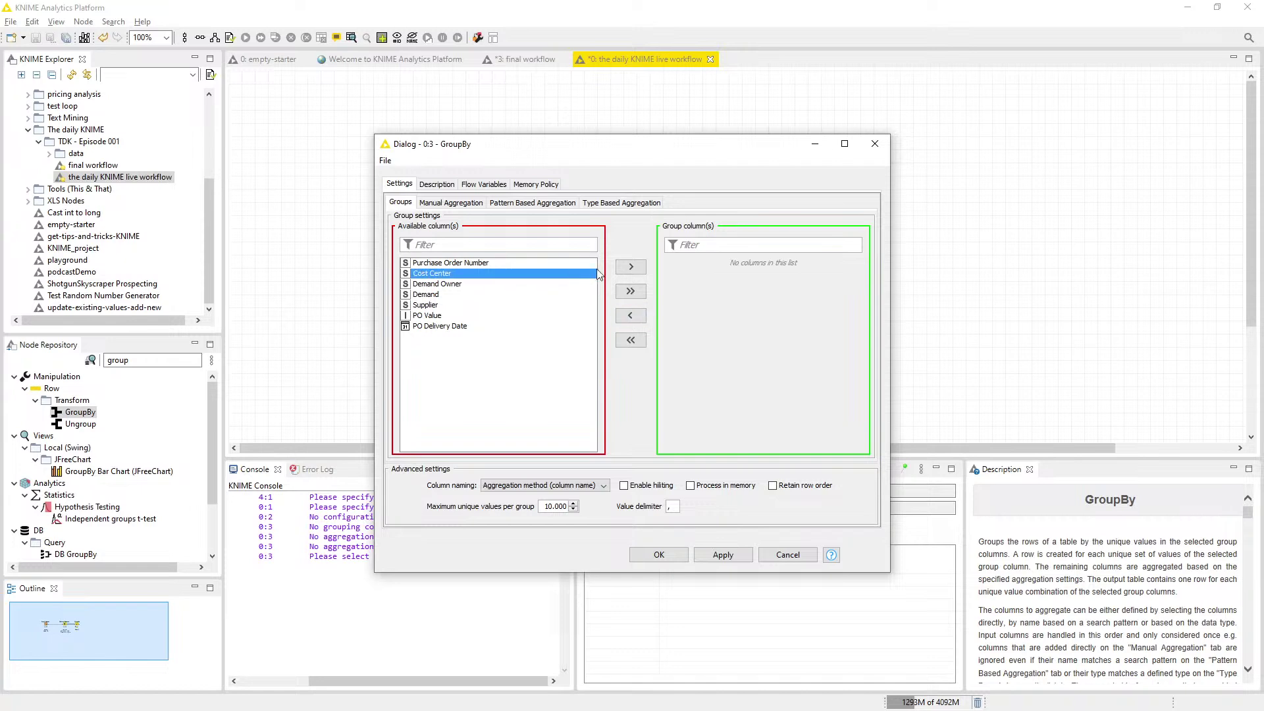
click(631, 267)
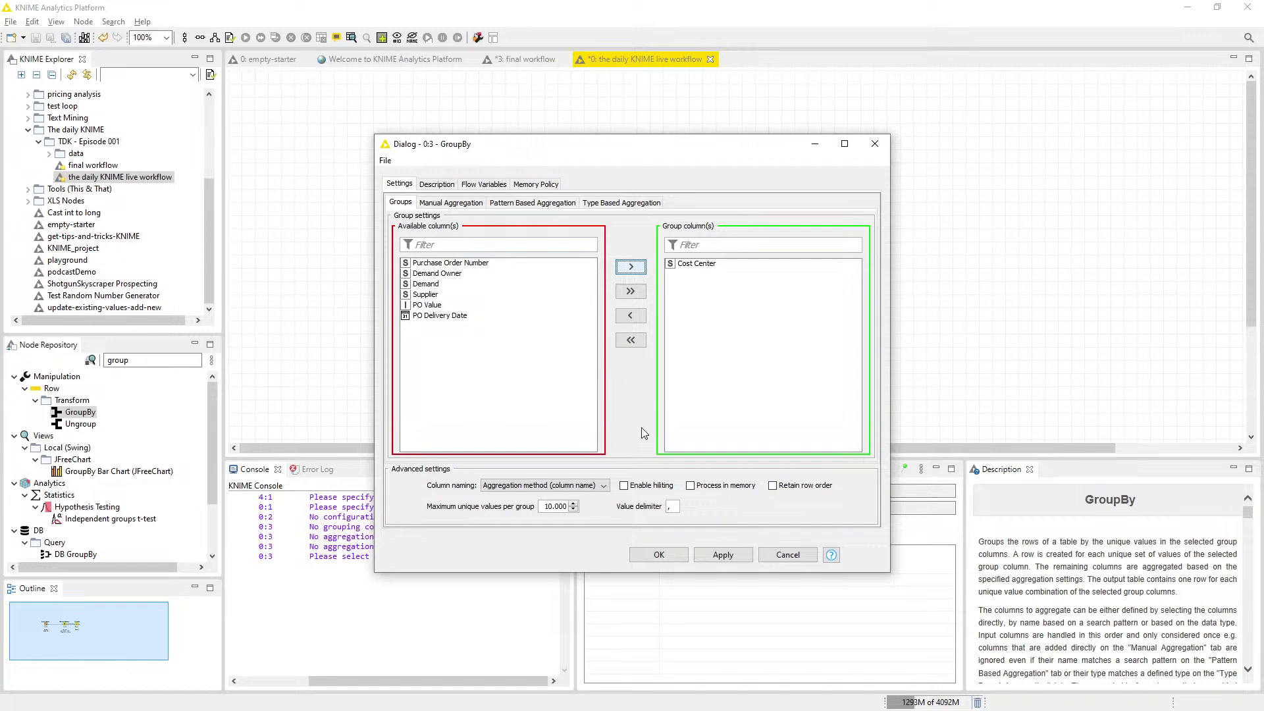
click(601, 485)
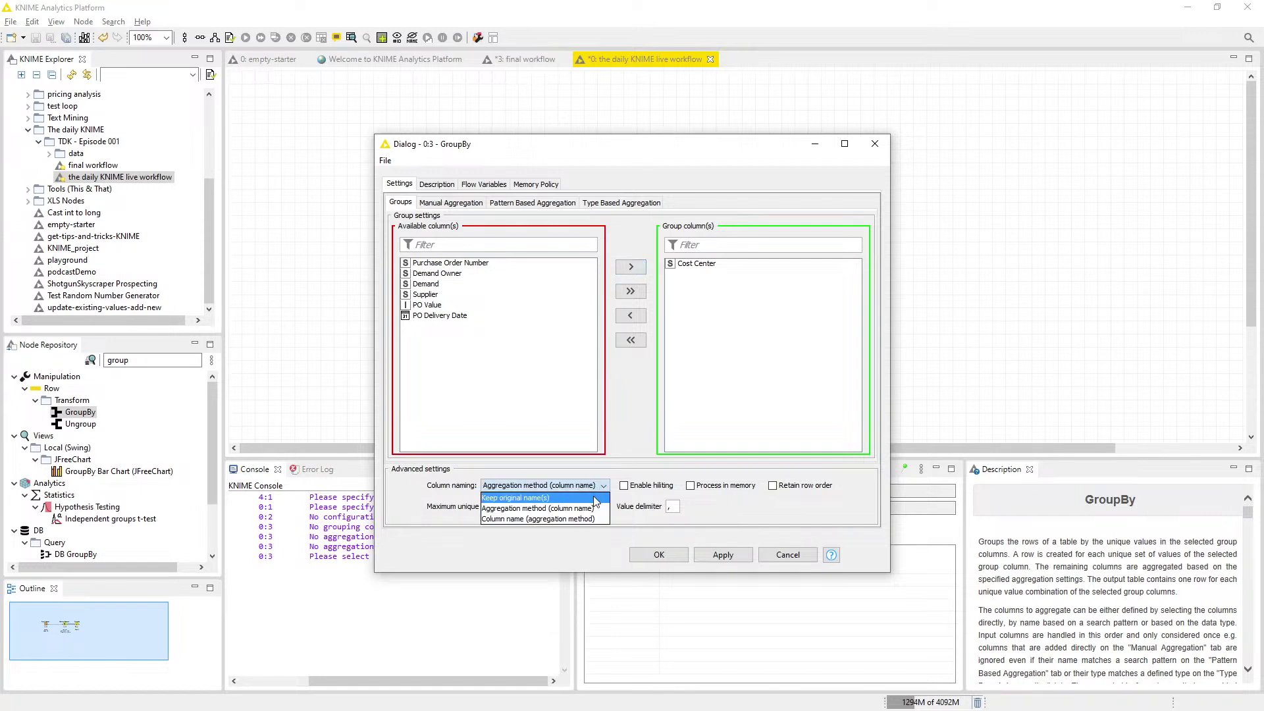
click(595, 498)
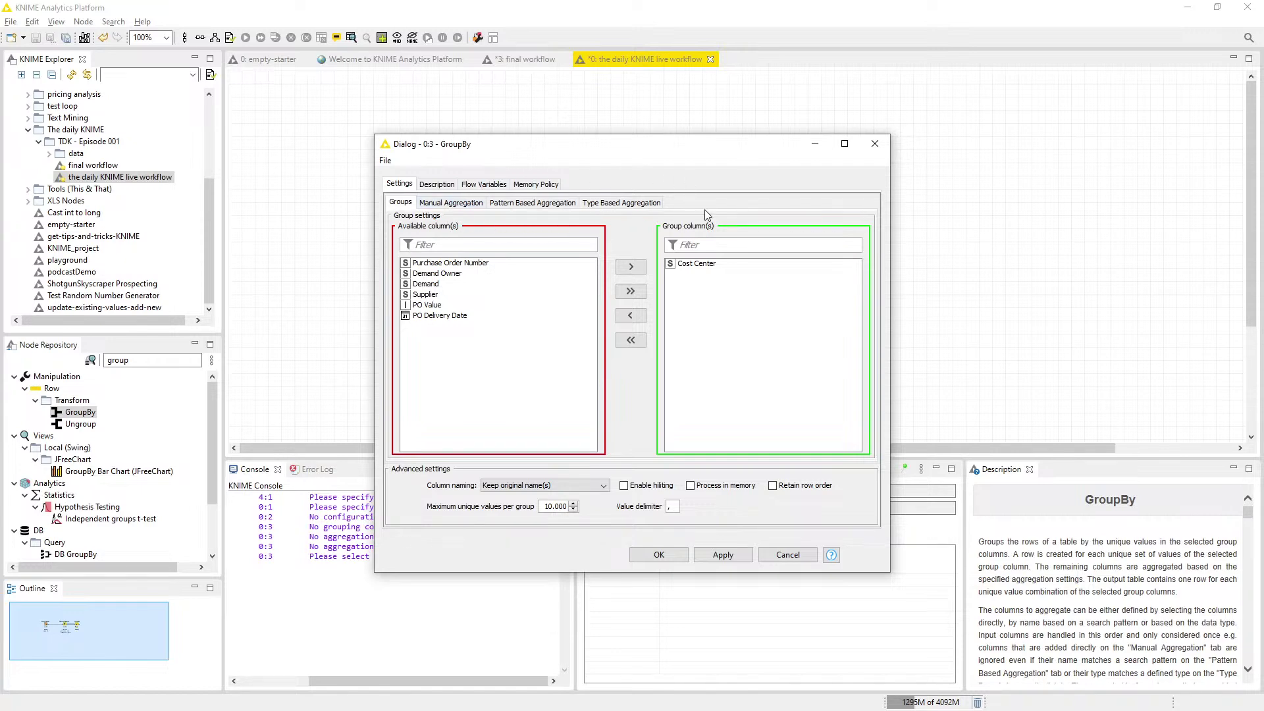
Add PO Value as a manual aggregation column using the Sum method and confirm the GroupBy configuration.
click(451, 206)
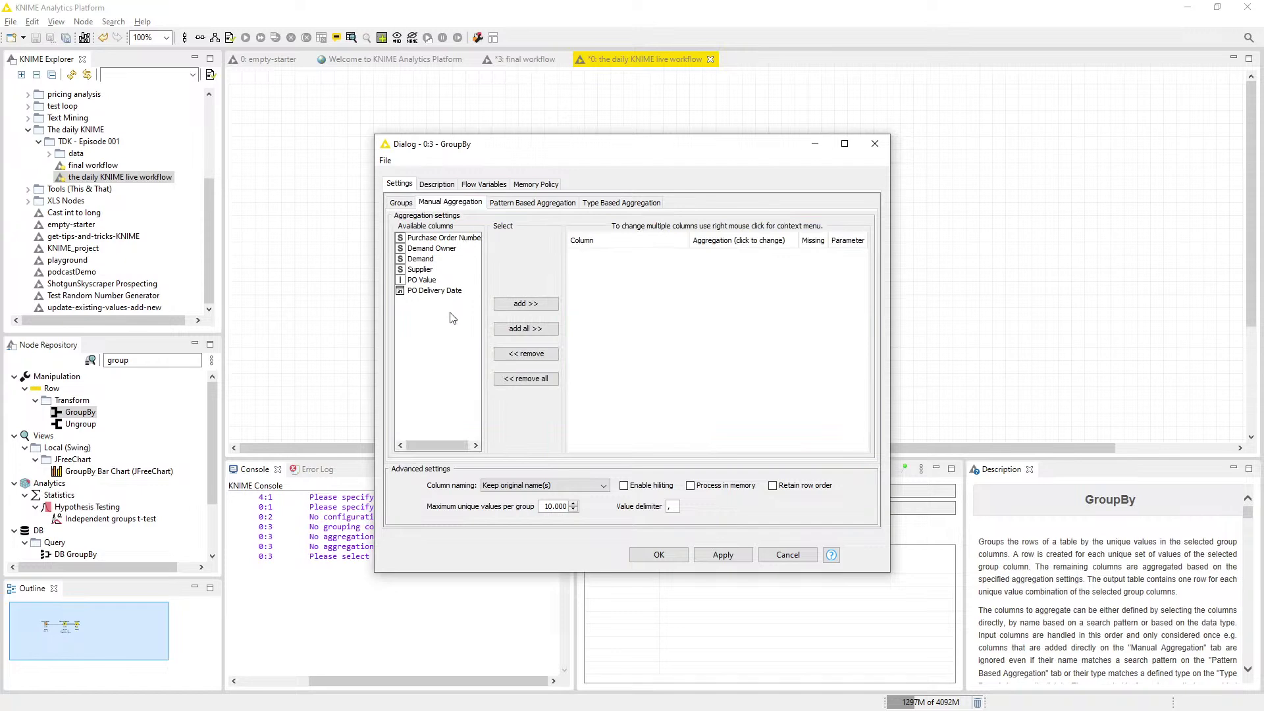
click(411, 282)
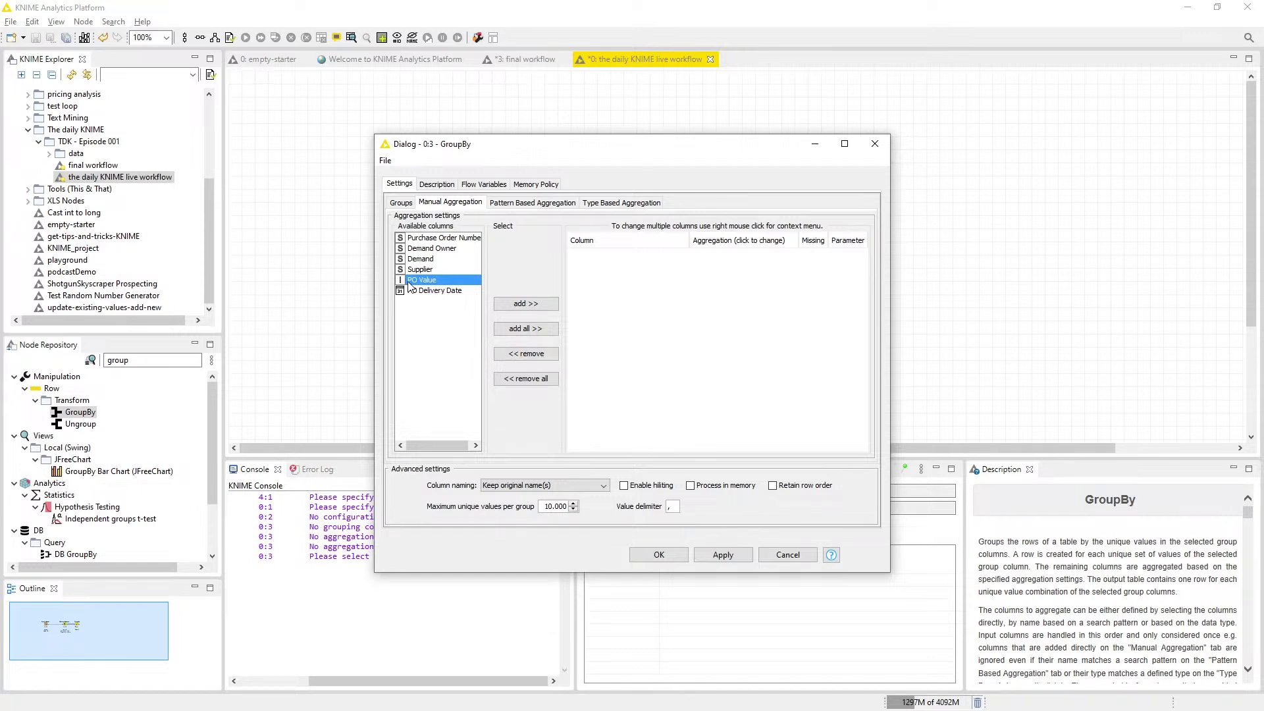
click(515, 306)
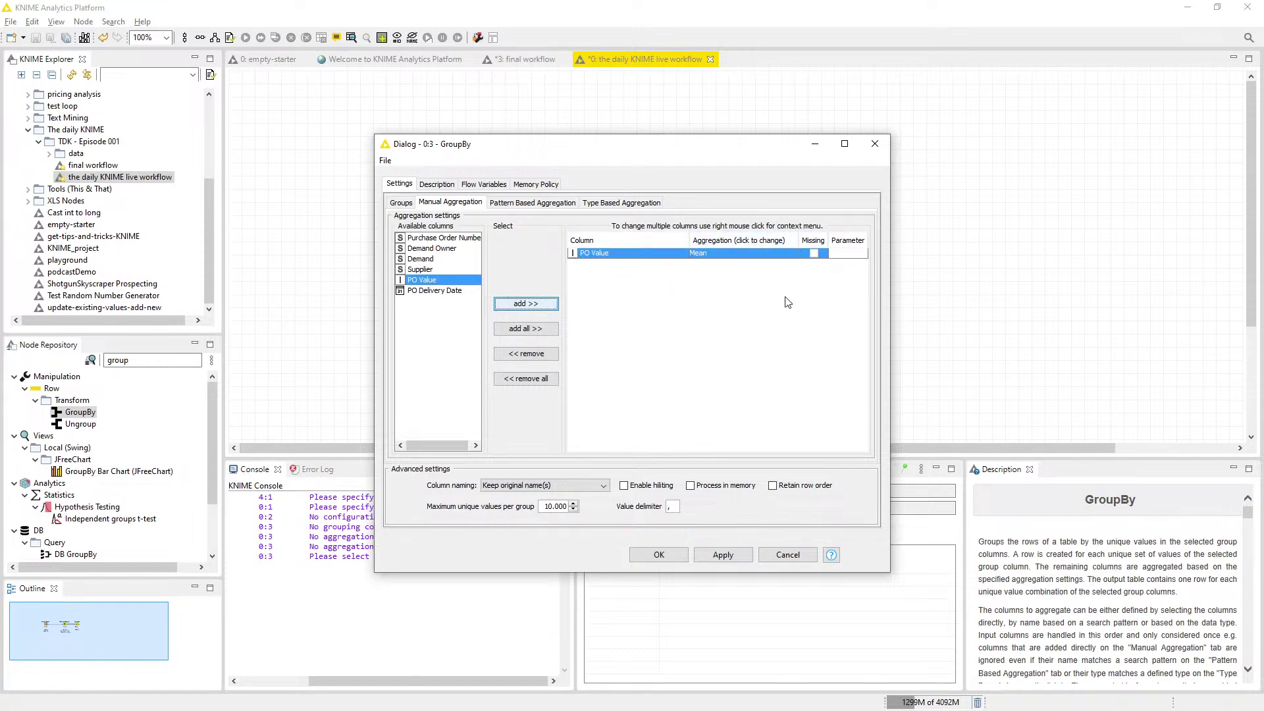
click(791, 255)
drag(793, 268, 793, 322)
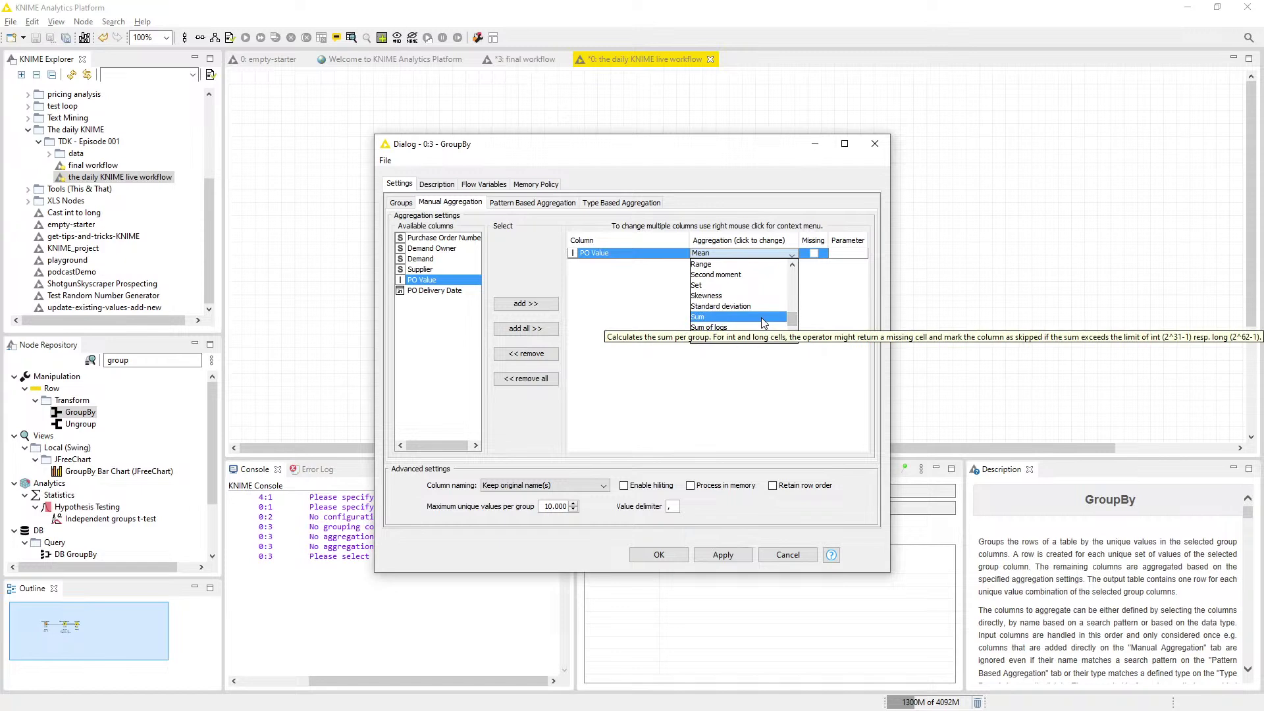
click(764, 317)
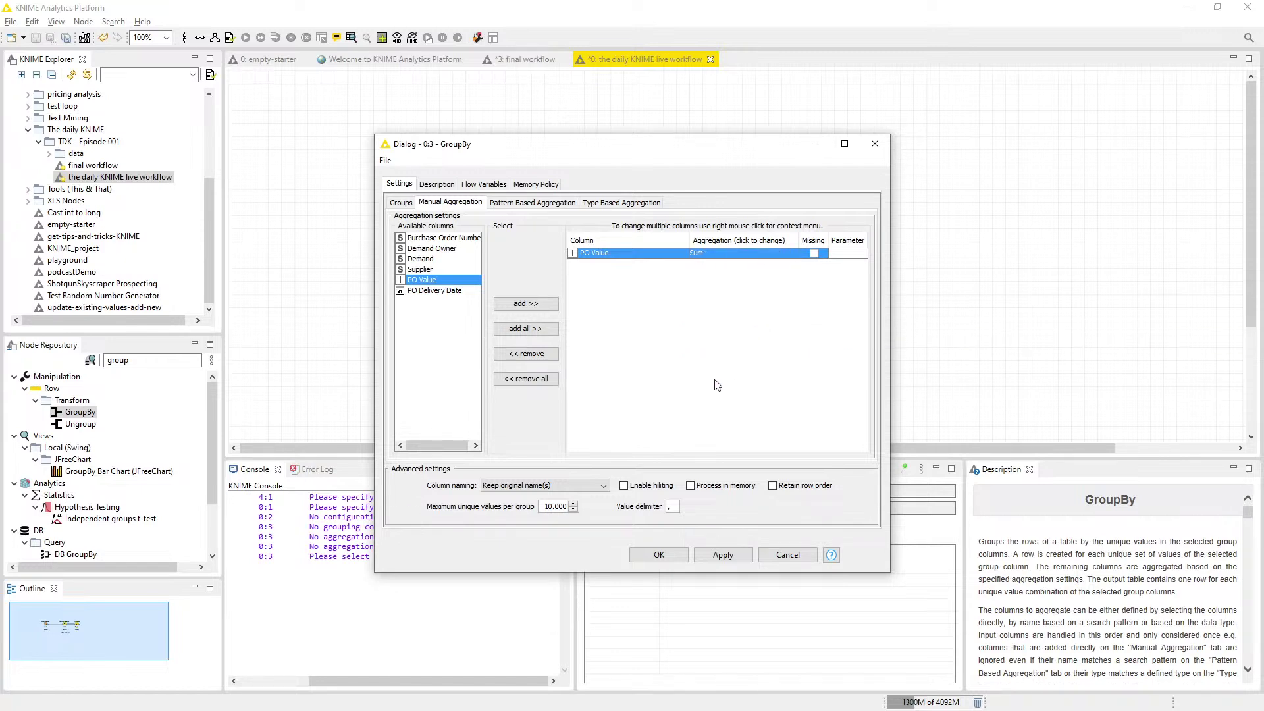
click(658, 555)
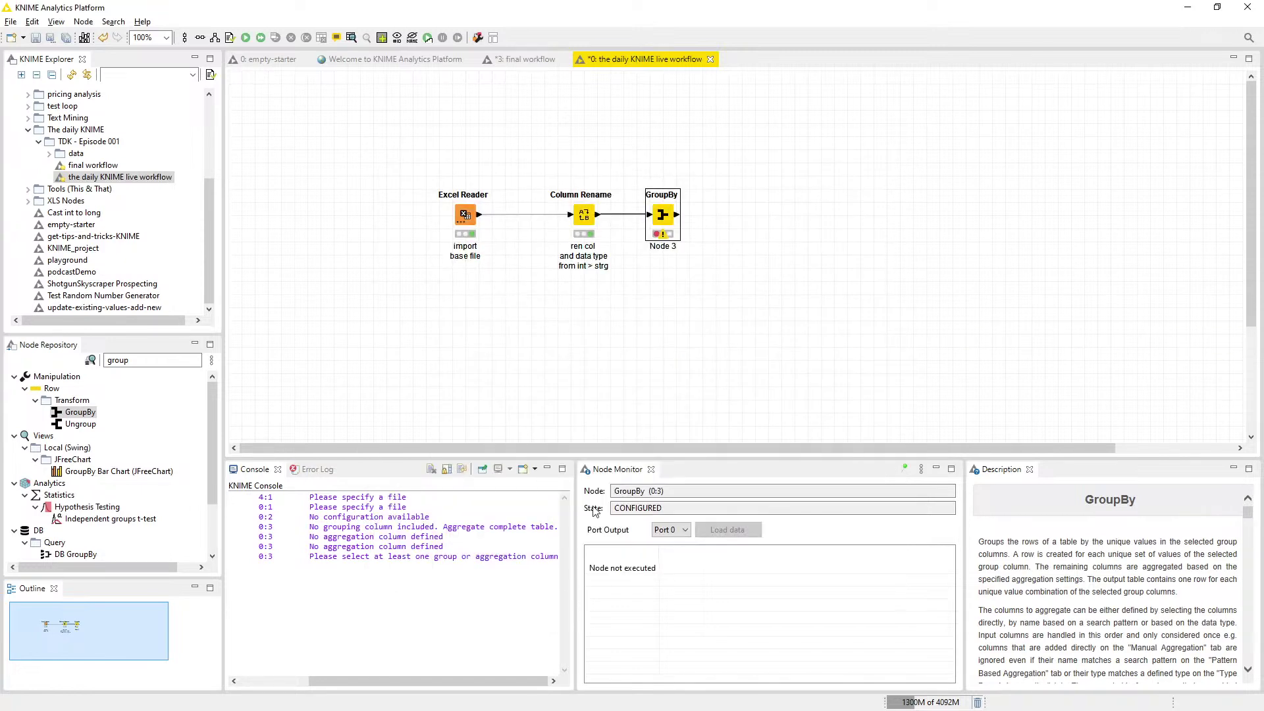
Label the GroupBy node "group PO value by cost ctr" on three lines, breaking after "group" and "by".
click(670, 249)
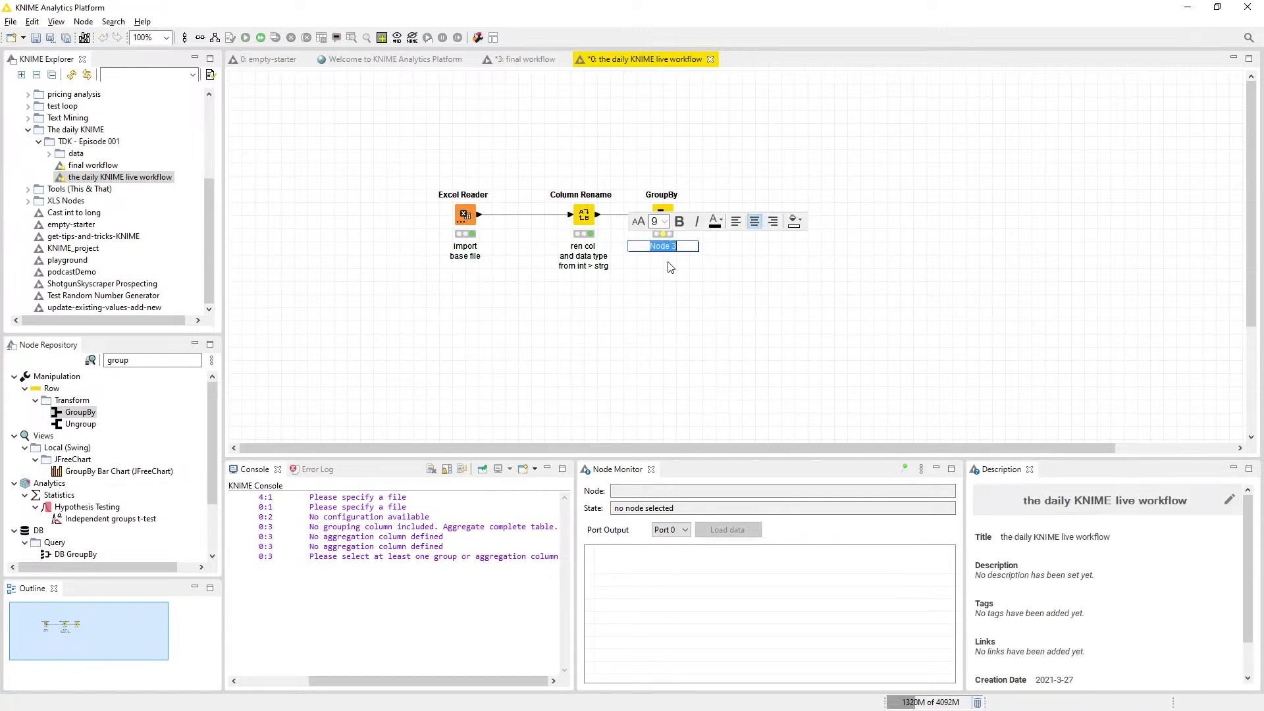
text(group by)
key(Return)
key(BackSpace)
key(BackSpace)
key(BackSpace)
key(Return)
text(PO value by)
key(Return)
text(cost ctr)
Make "cost ctr" and "PO value" bold in the GroupBy node's label.
triple_click(669, 264)
key(ctrl+b)
key(Up)
key(ctrl+shift+Right)
key(ctrl+shift+Right)
key(ctrl+b)
click(770, 173)
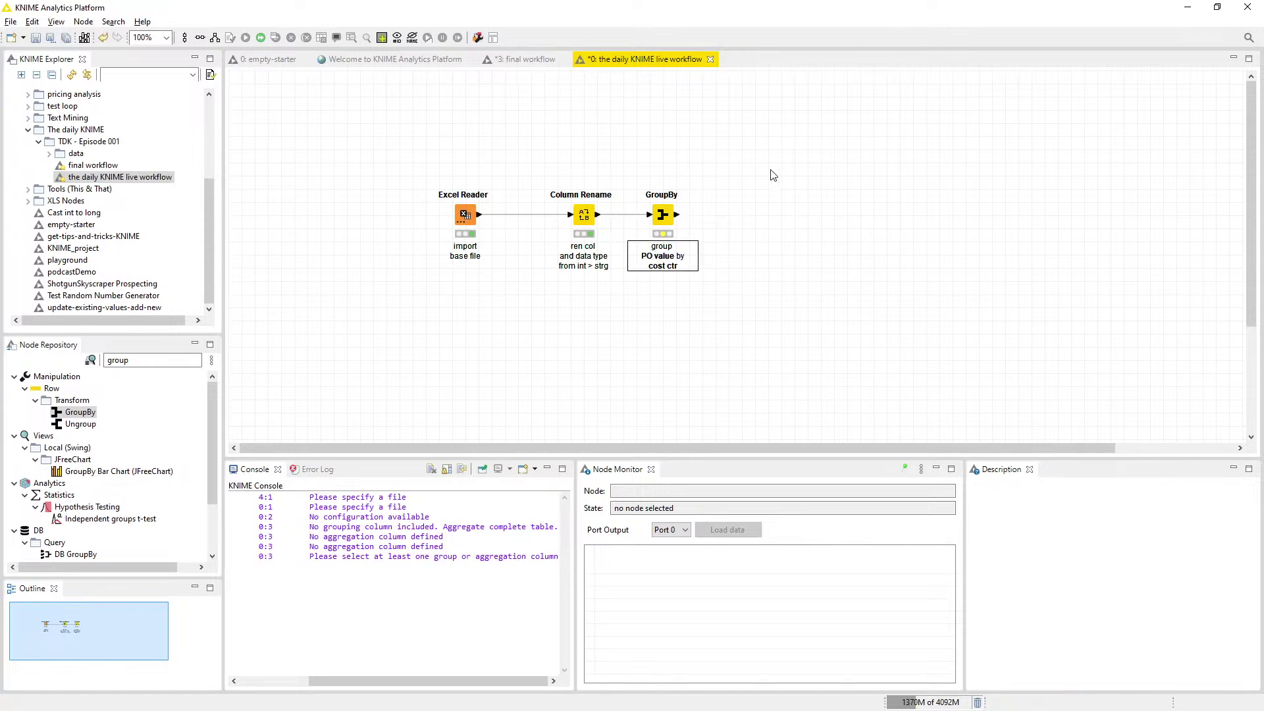
Execute the GroupBy node and open its group table to check the PO Value sums per Cost Center.
click(663, 220)
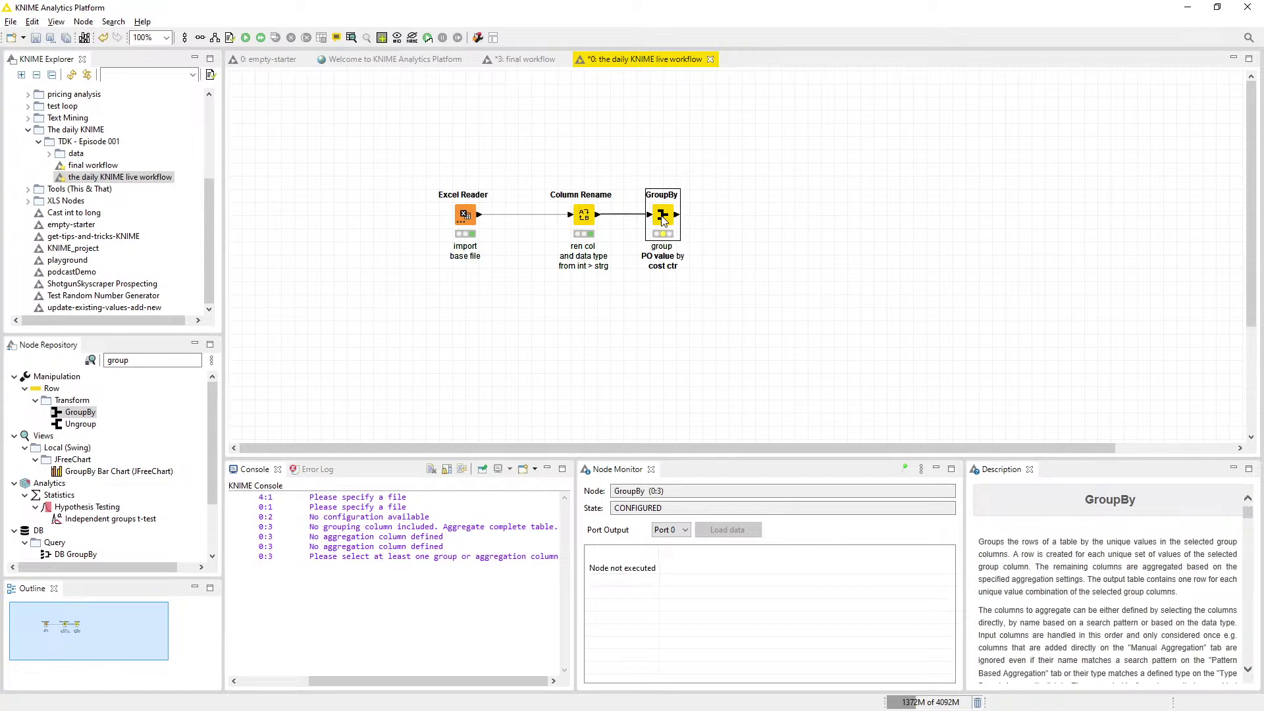
key(F7)
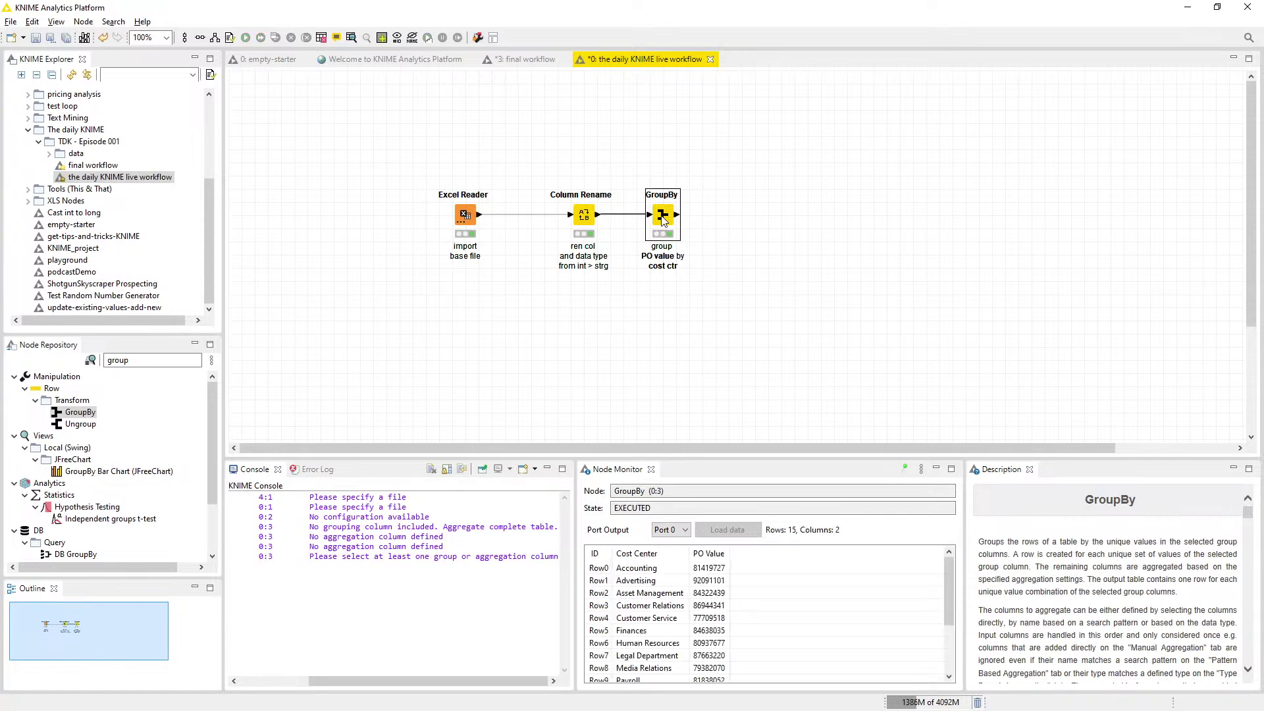
right_click(663, 219)
click(703, 526)
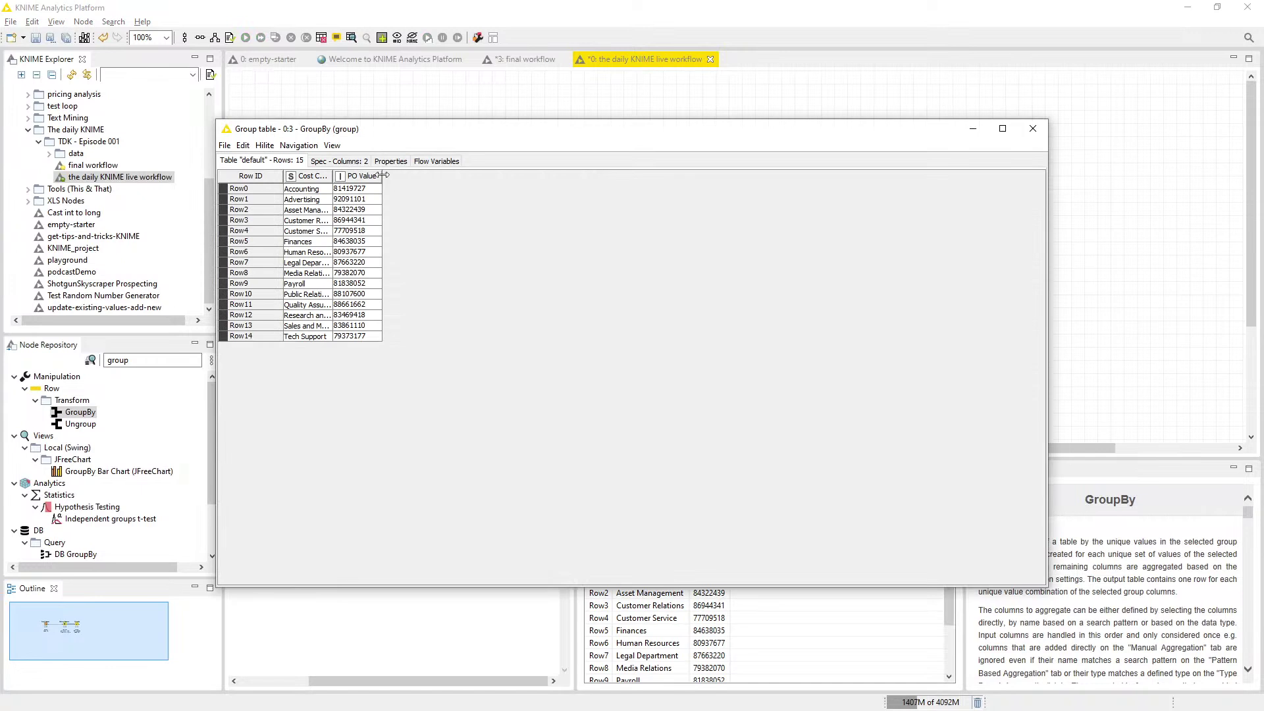
Widen the PO Value and Cost Center columns in the group table to read their full contents, and close the table.
drag(382, 175, 470, 173)
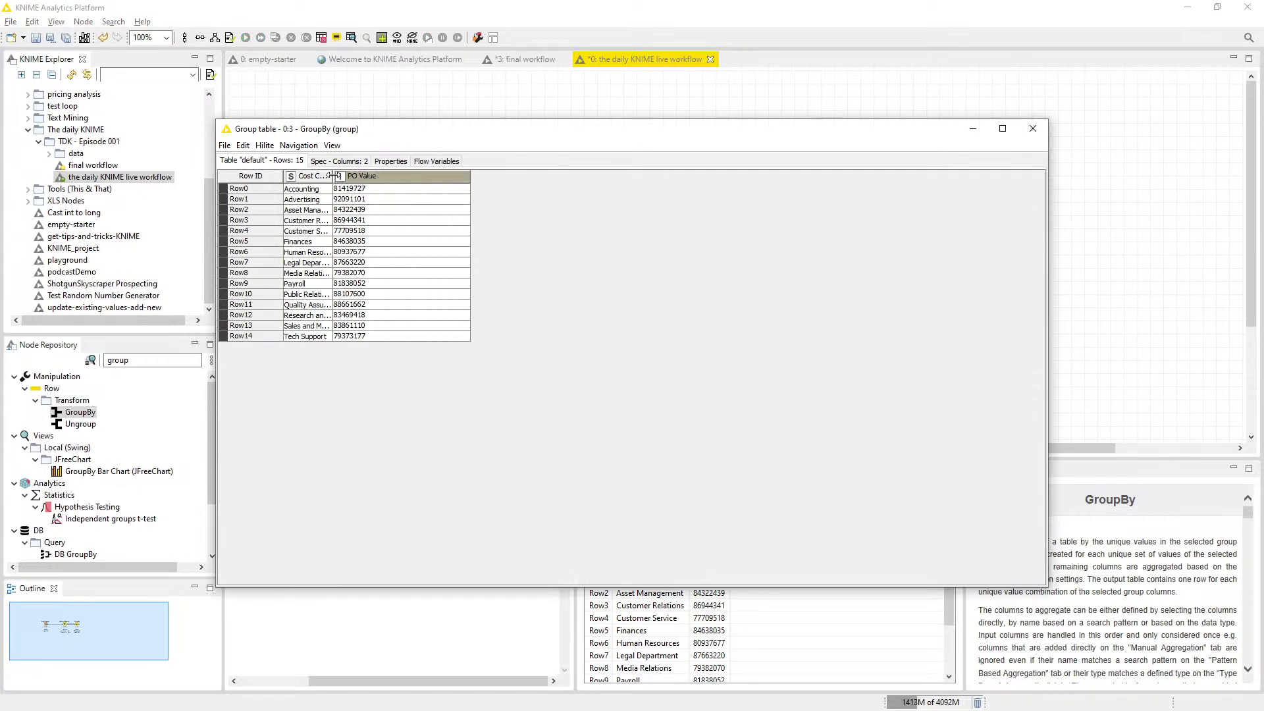
drag(332, 175, 451, 176)
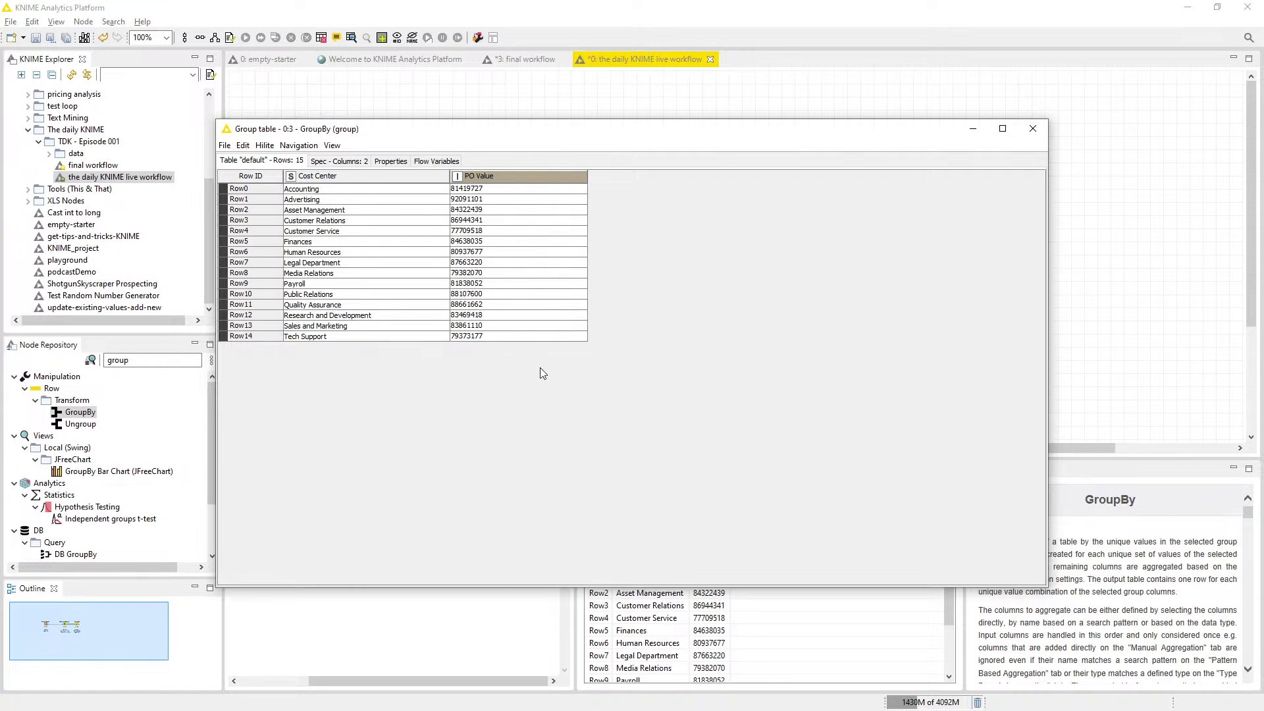
click(1033, 129)
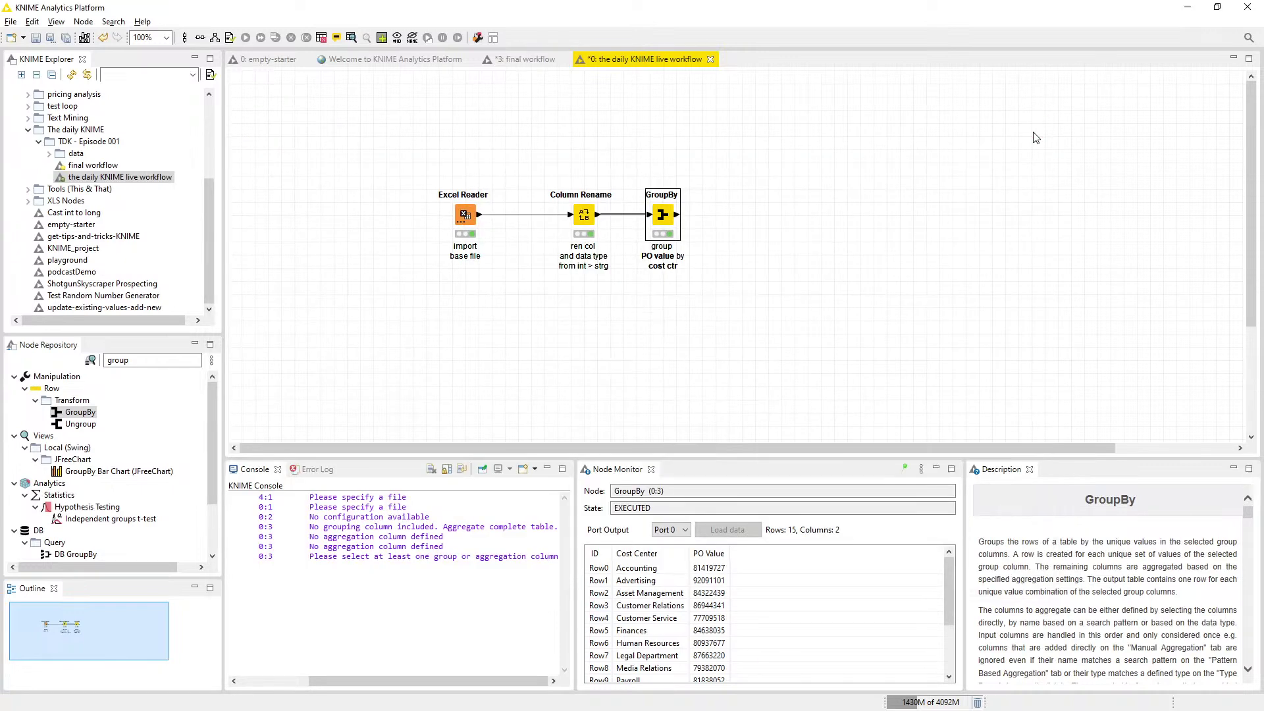
Move the GroupBy node farther from Column Rename and add a second GroupBy node connected to the Column Rename output.
drag(665, 220, 705, 218)
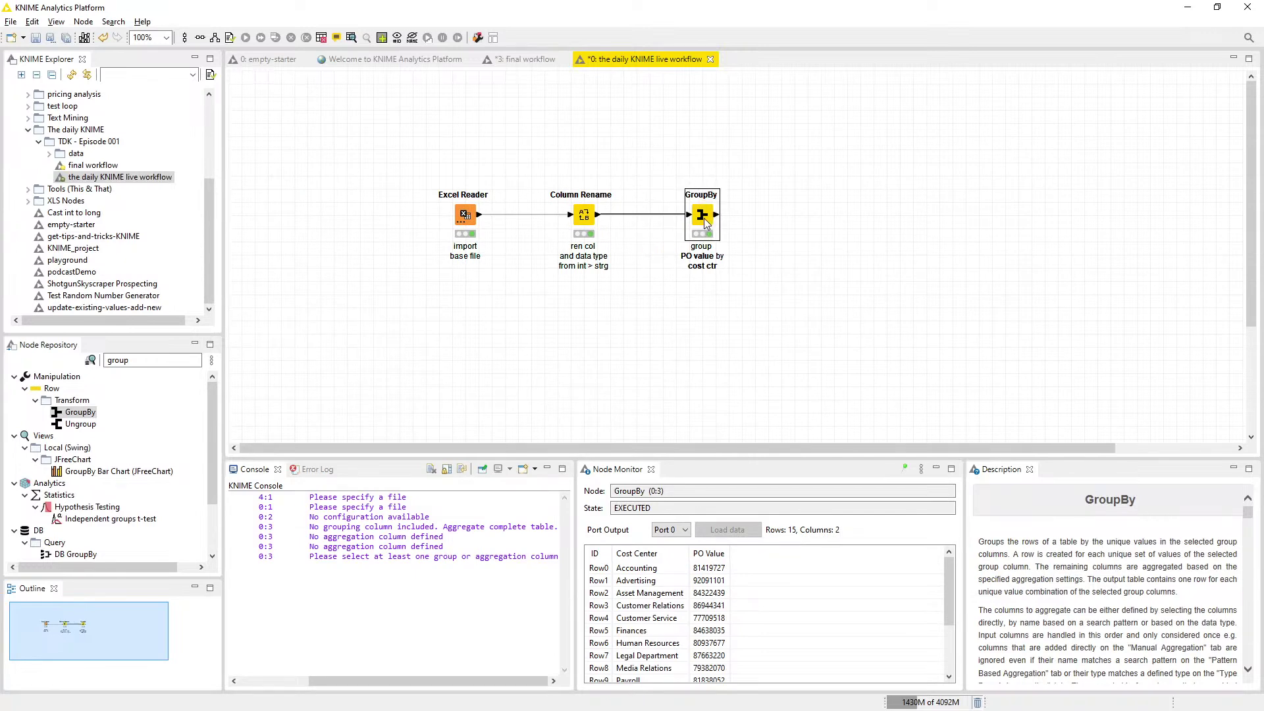
click(590, 224)
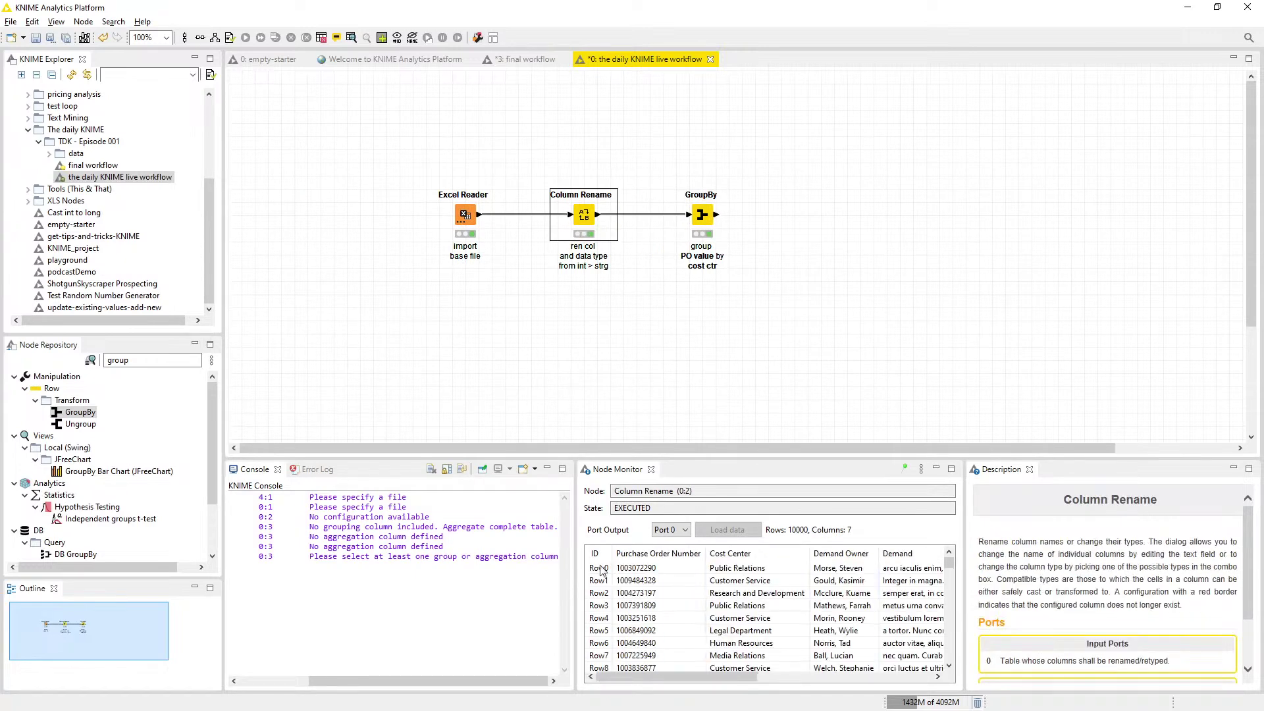
drag(648, 678, 863, 672)
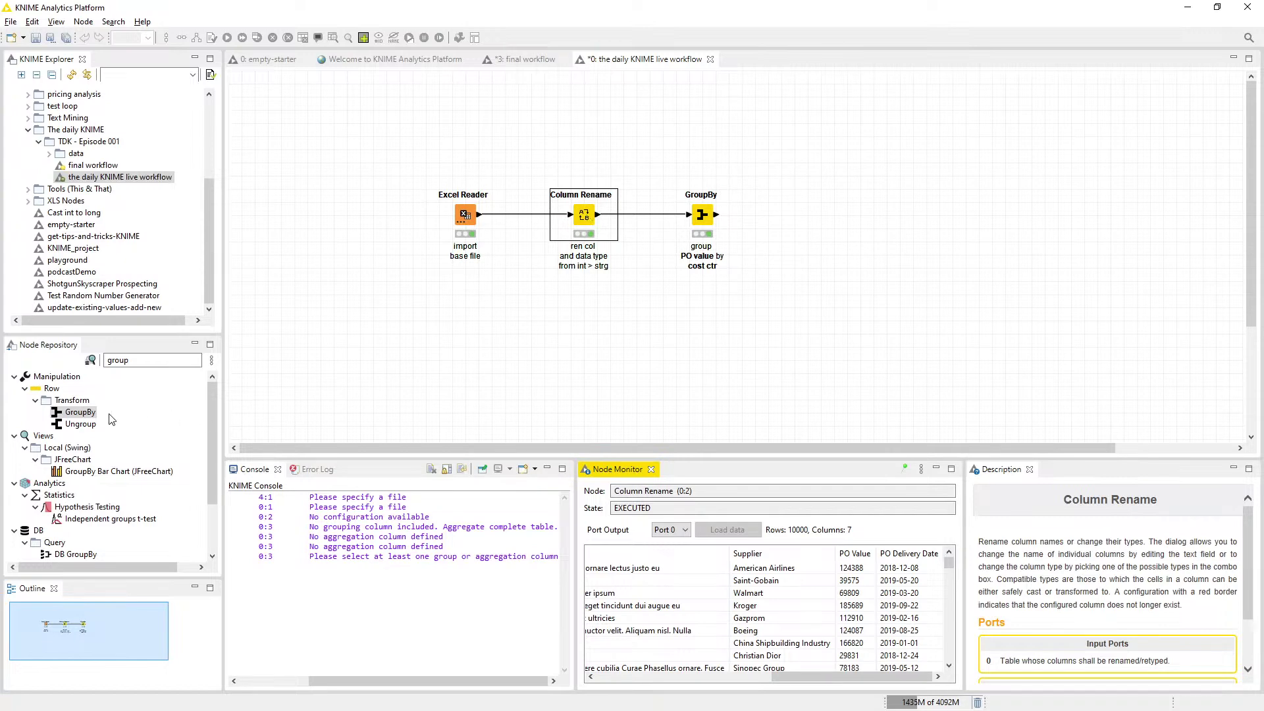
double_click(79, 413)
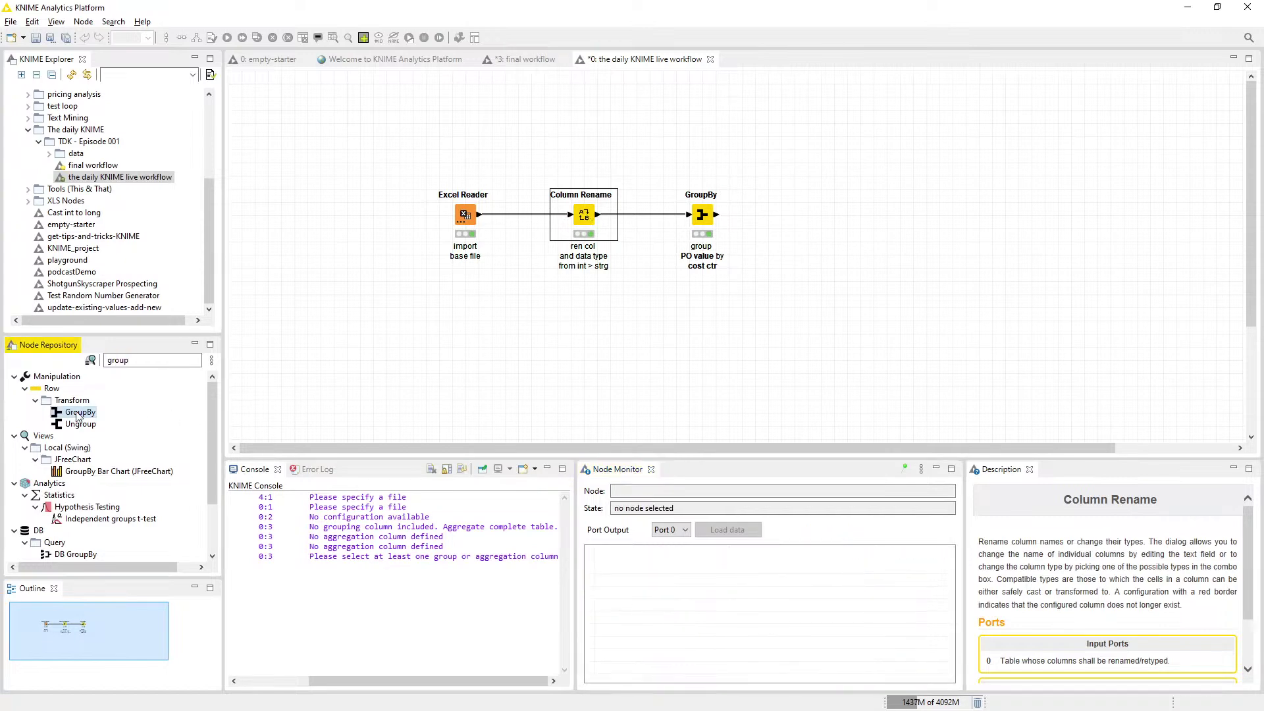
Position the new GroupBy node directly above the existing one, leaving room between them for a three-line label.
key(ctrl+shift+Up)
key(ctrl+shift+Up)
key(ctrl+shift+Up)
key(ctrl+shift+Up)
key(ctrl+shift+Up)
key(ctrl+shift+Up)
key(ctrl+shift+Up)
key(ctrl+shift+Up)
key(ctrl+shift+Up)
key(ctrl+shift+Up)
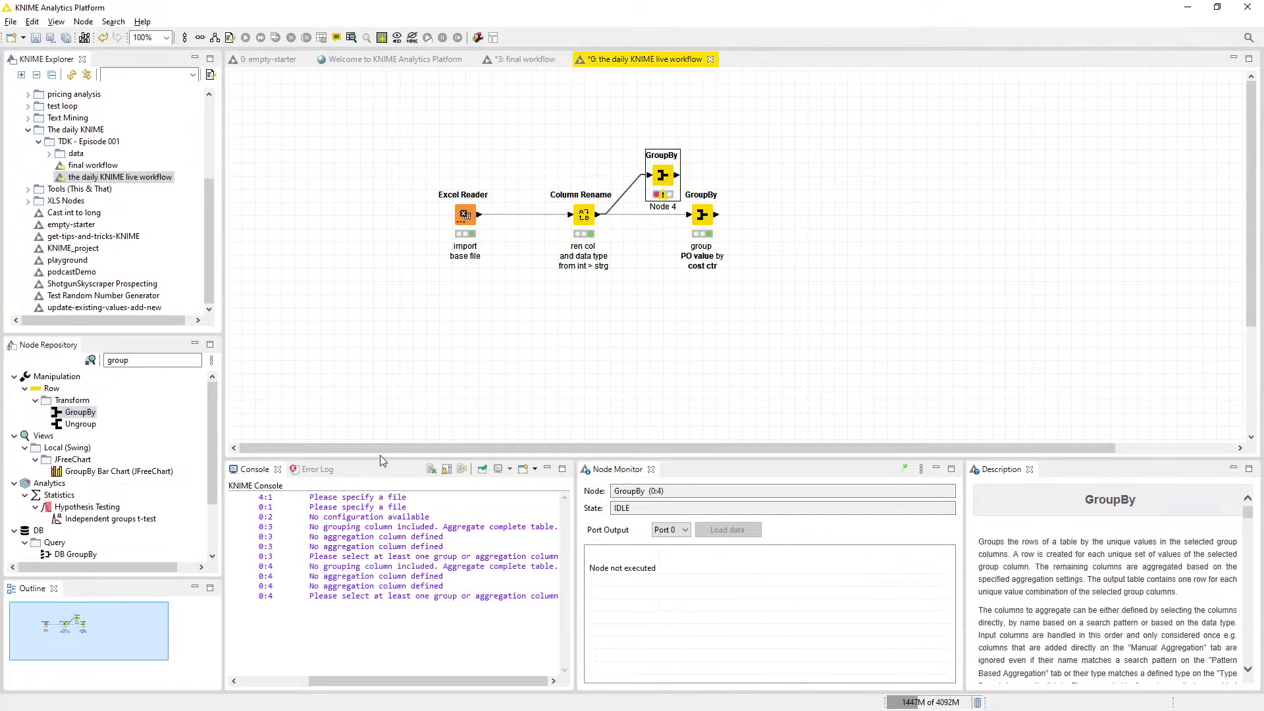
key(ctrl+shift+Right)
key(ctrl+shift+Right)
key(ctrl+shift+Right)
key(ctrl+shift+Right)
key(ctrl+shift+Right)
key(ctrl+shift+Right)
key(ctrl+shift+Up)
key(ctrl+shift+Up)
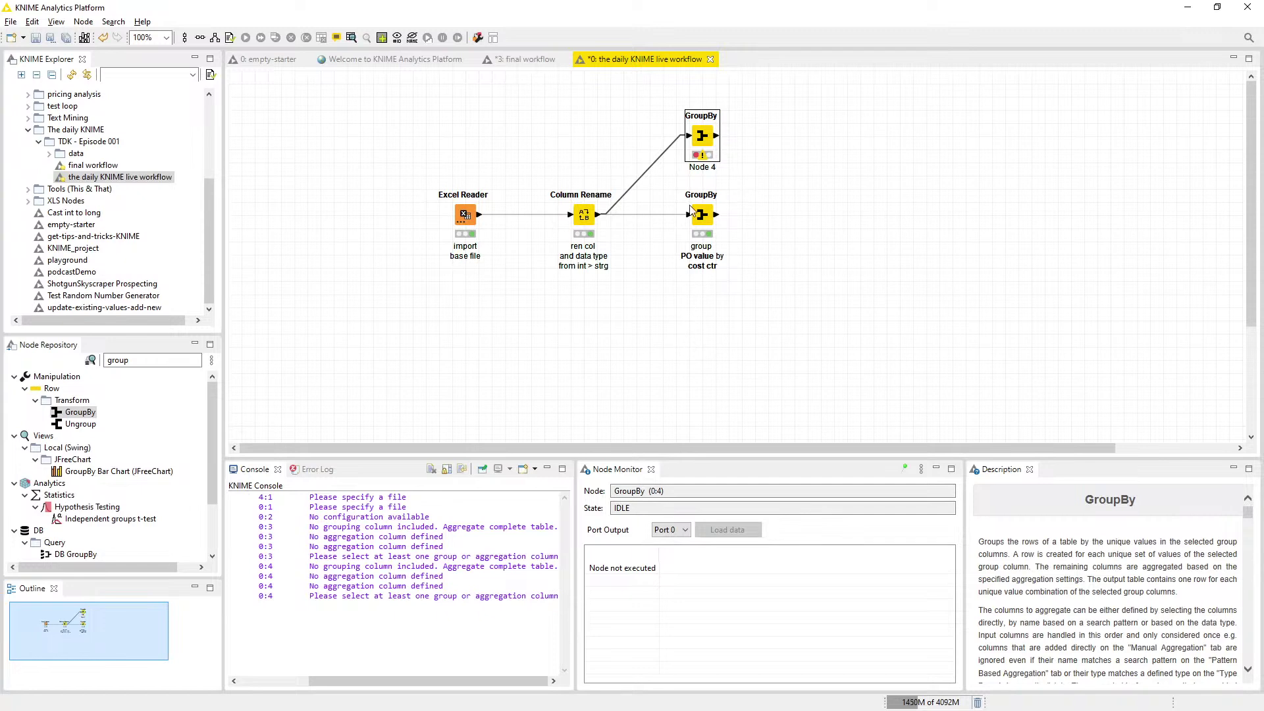
key(Up)
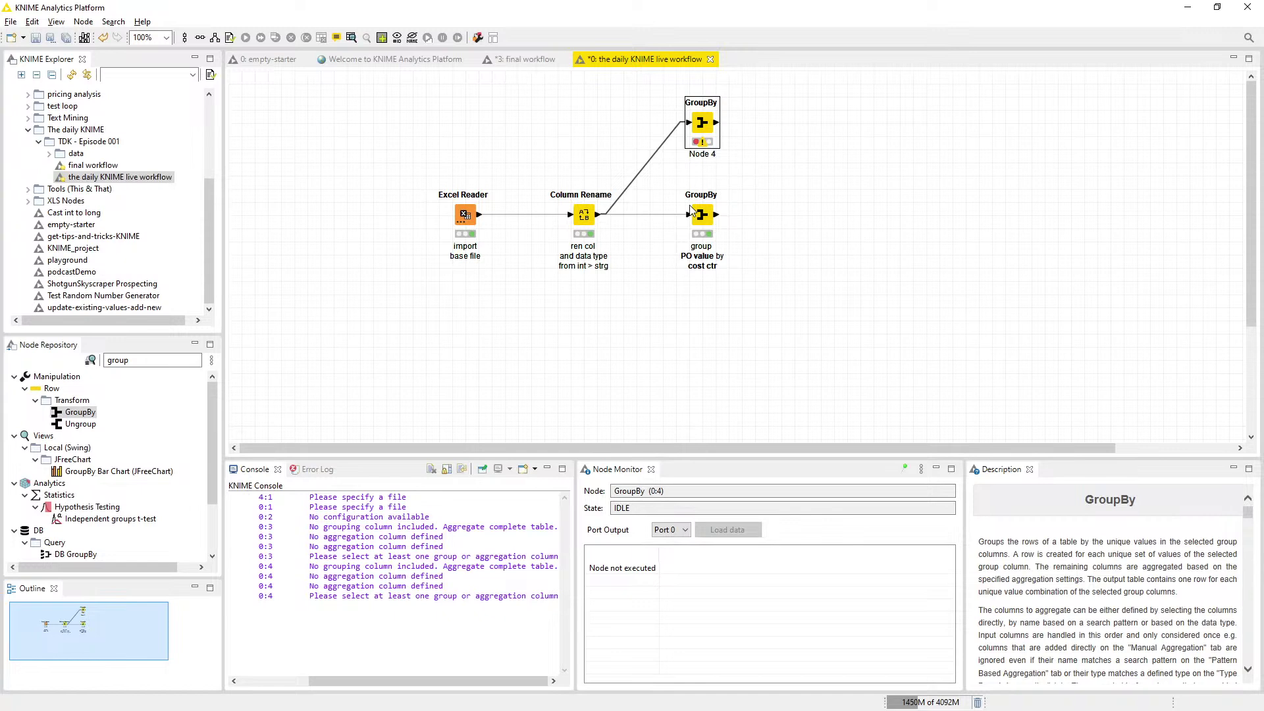
key(Up)
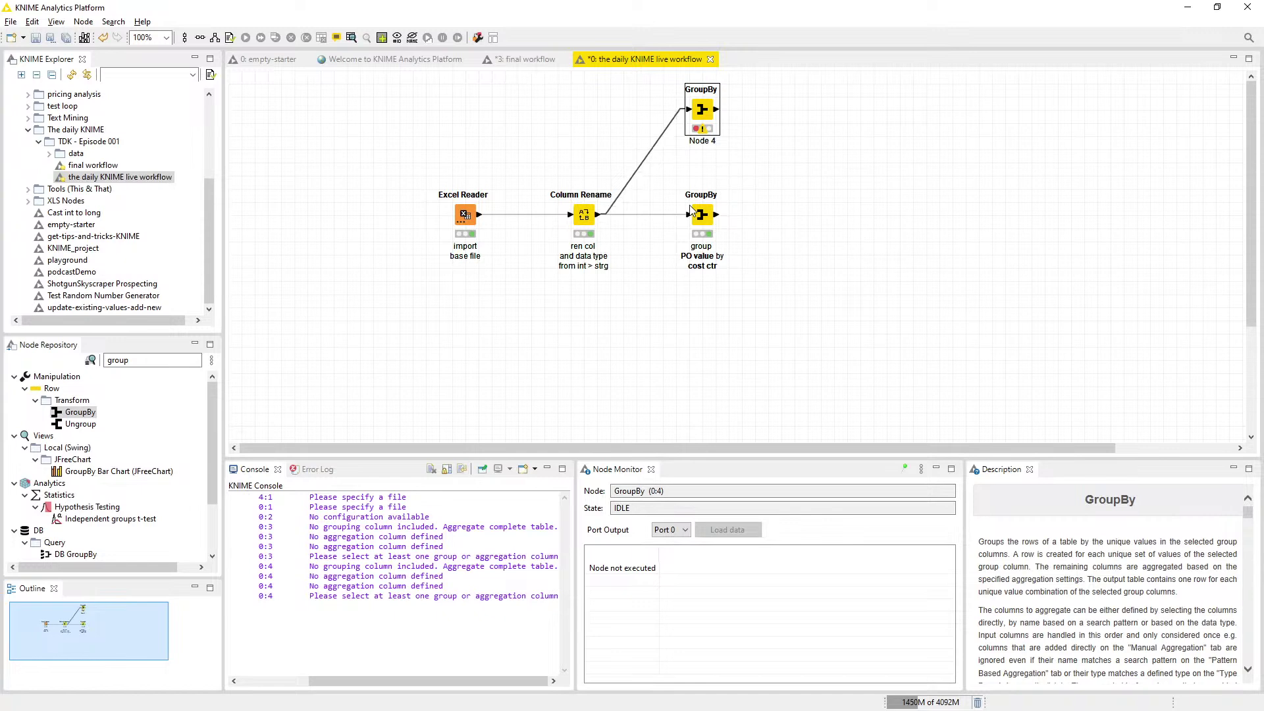
key(Down)
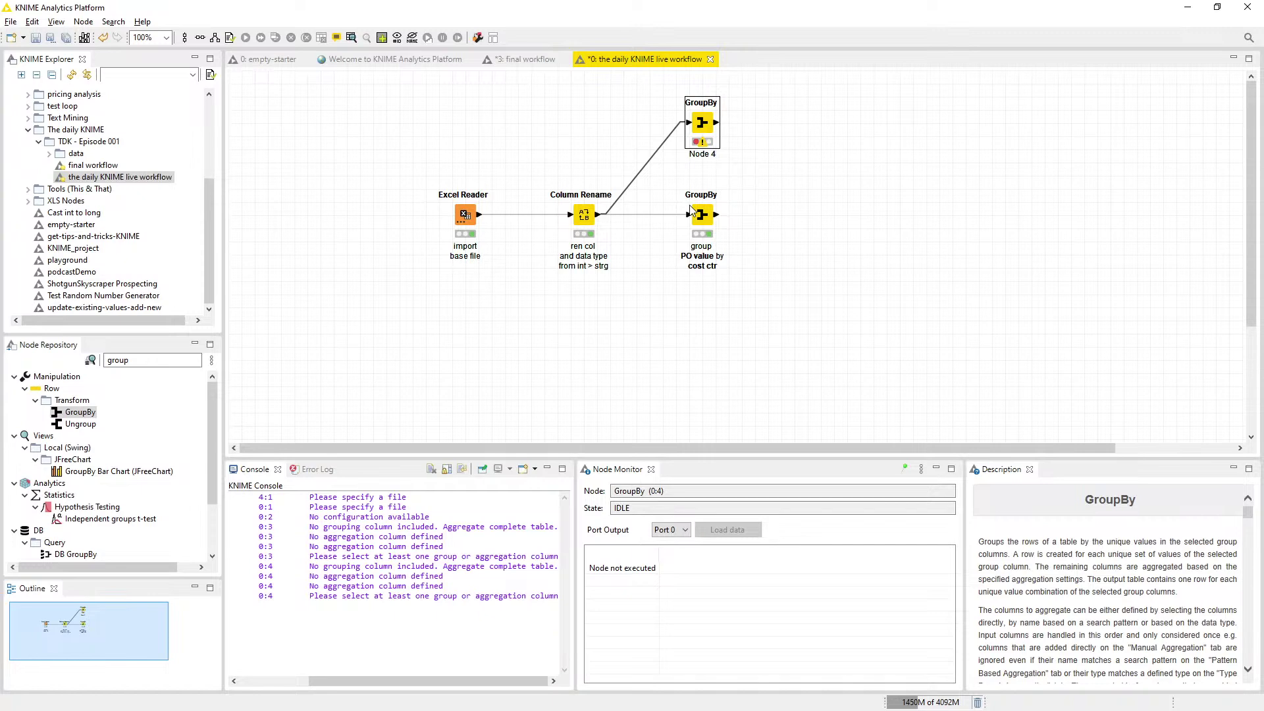
Move all four workflow nodes together slightly down and to the left on the canvas.
drag(804, 315, 427, 77)
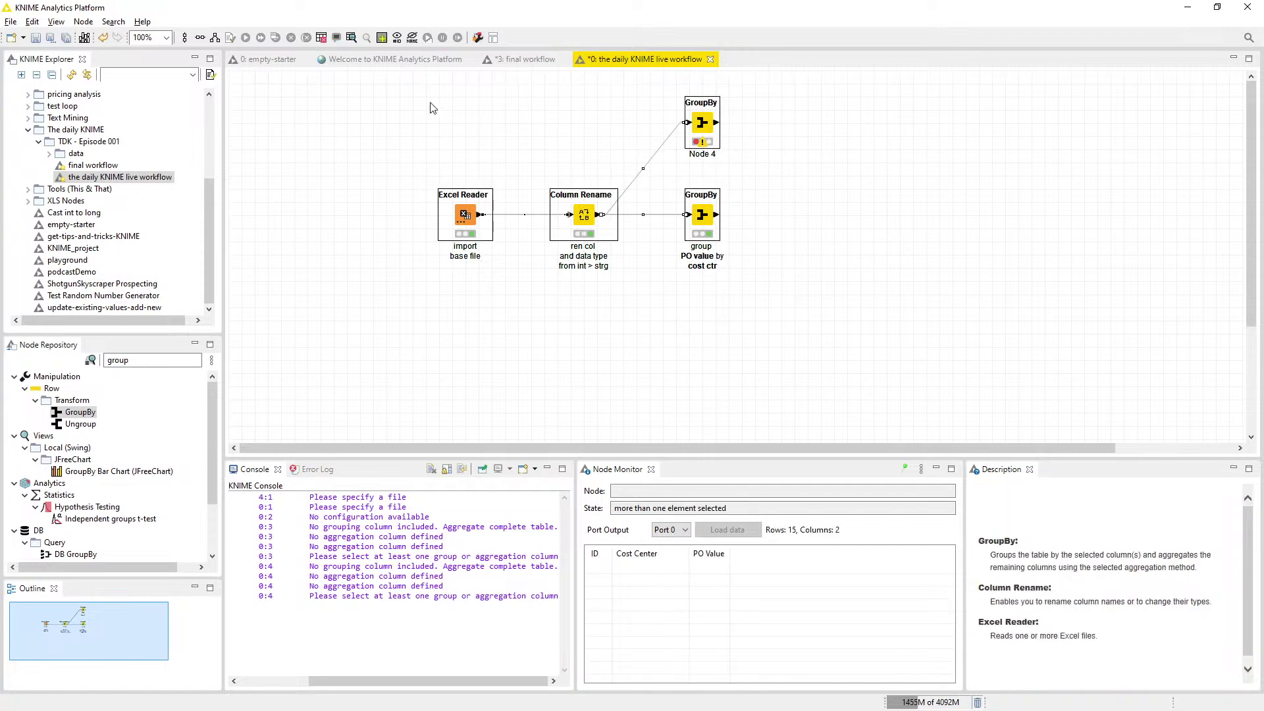
click(571, 214)
drag(925, 306, 314, 96)
drag(697, 127, 657, 212)
click(791, 320)
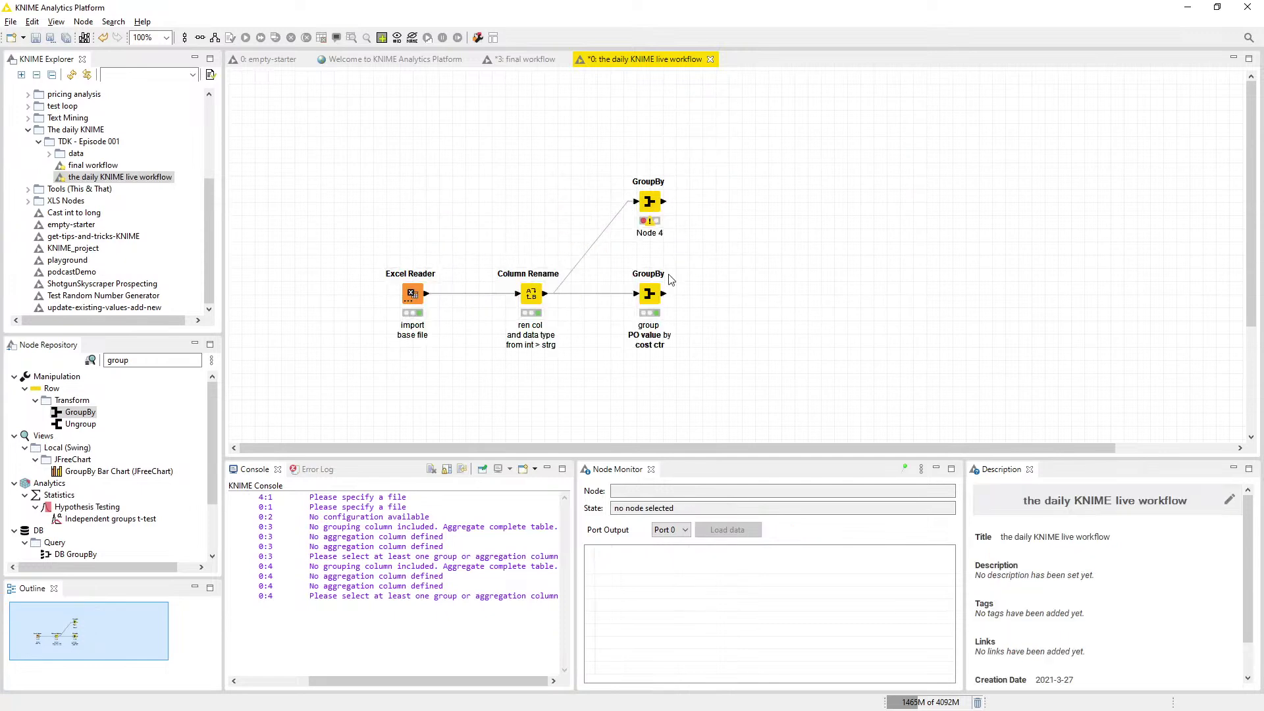
Label the upper GroupBy node "group PO Value by Supplier" on three lines, breaking after "group" and "by".
click(653, 201)
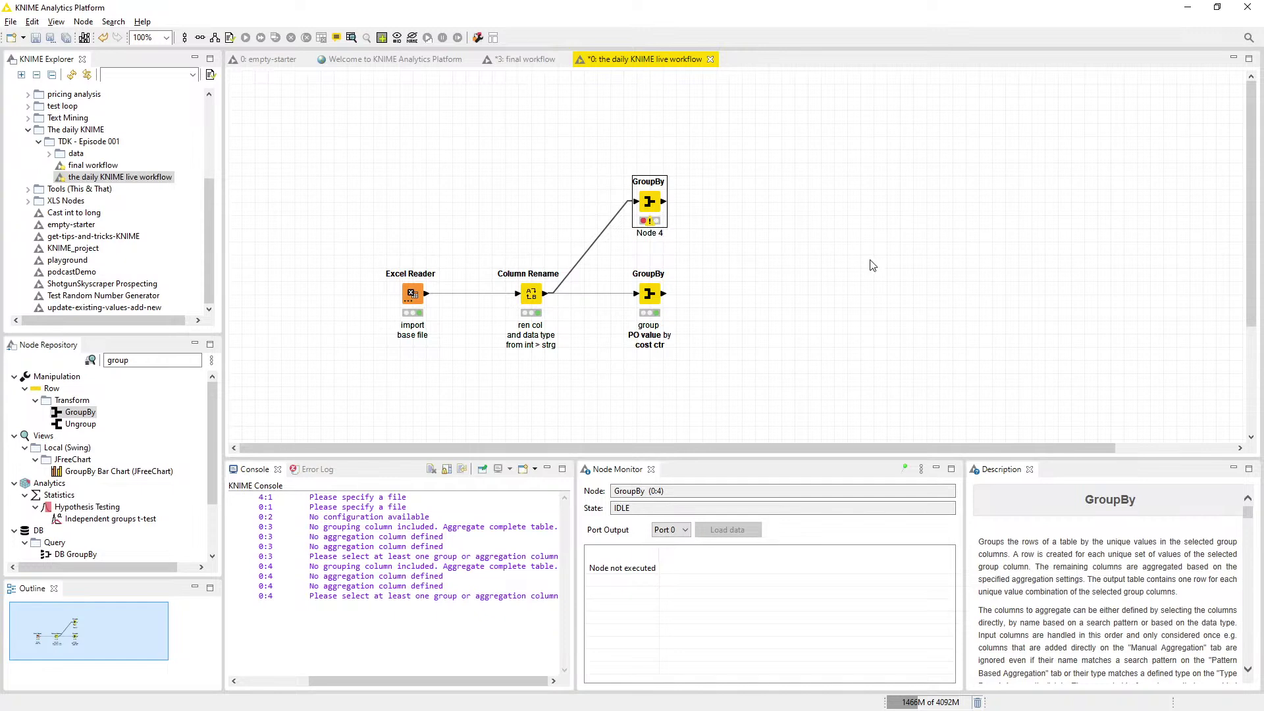
key(F2)
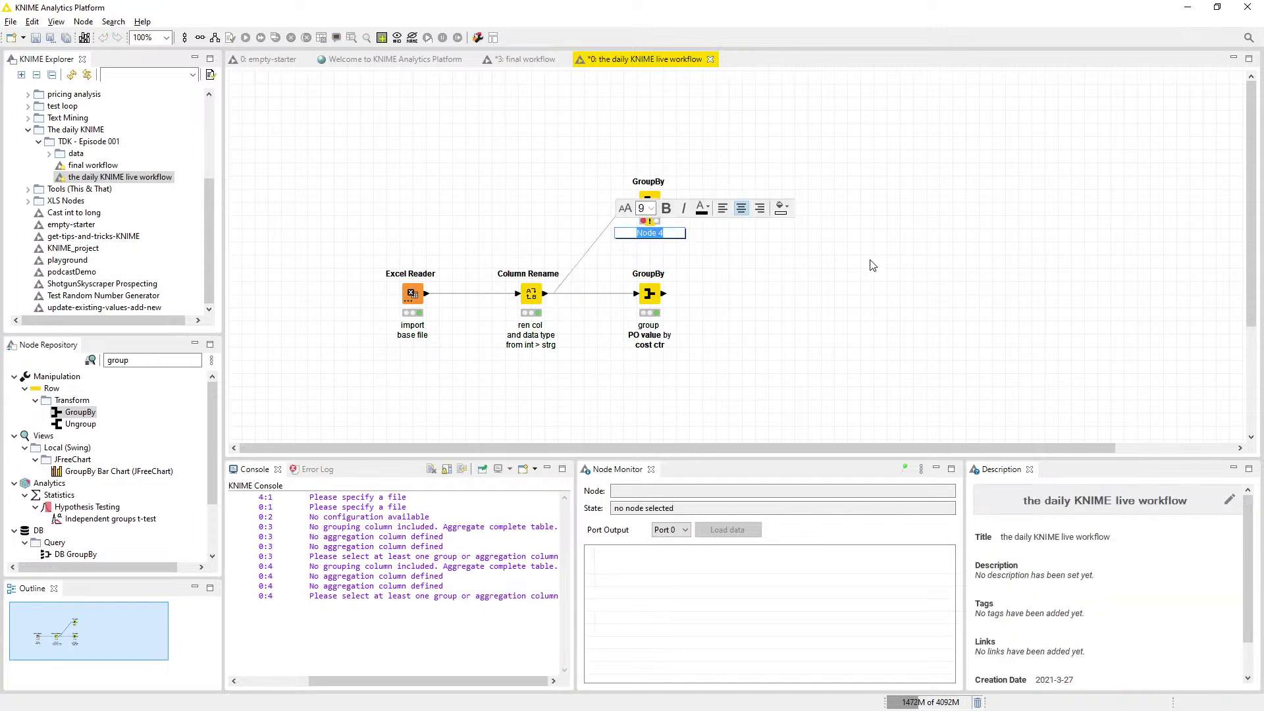
text(group)
key(Return)
text(PO Value by)
key(Return)
text(Supplier)
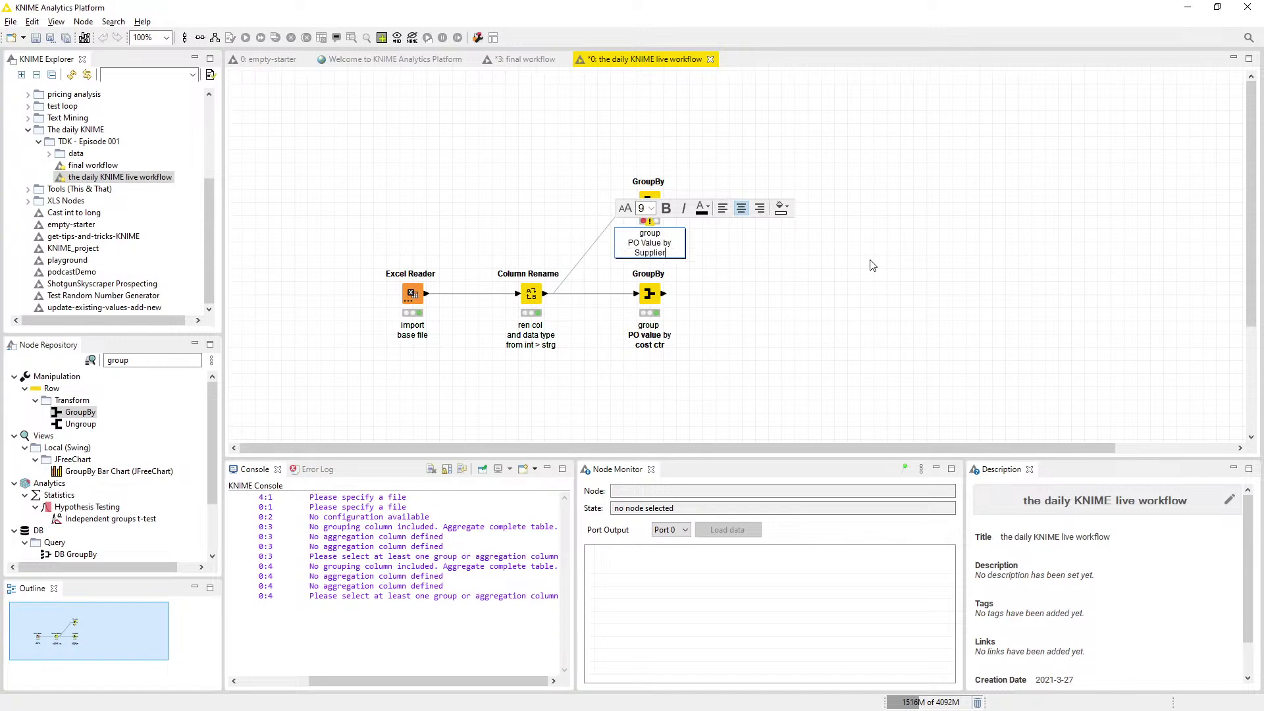
Make "Supplier" and "PO Value" bold in the upper GroupBy node's label.
key(shift+Home)
key(ctrl+b)
key(Up)
key(Home)
key(ctrl+shift+Right)
key(ctrl+shift+Right)
key(ctrl+b)
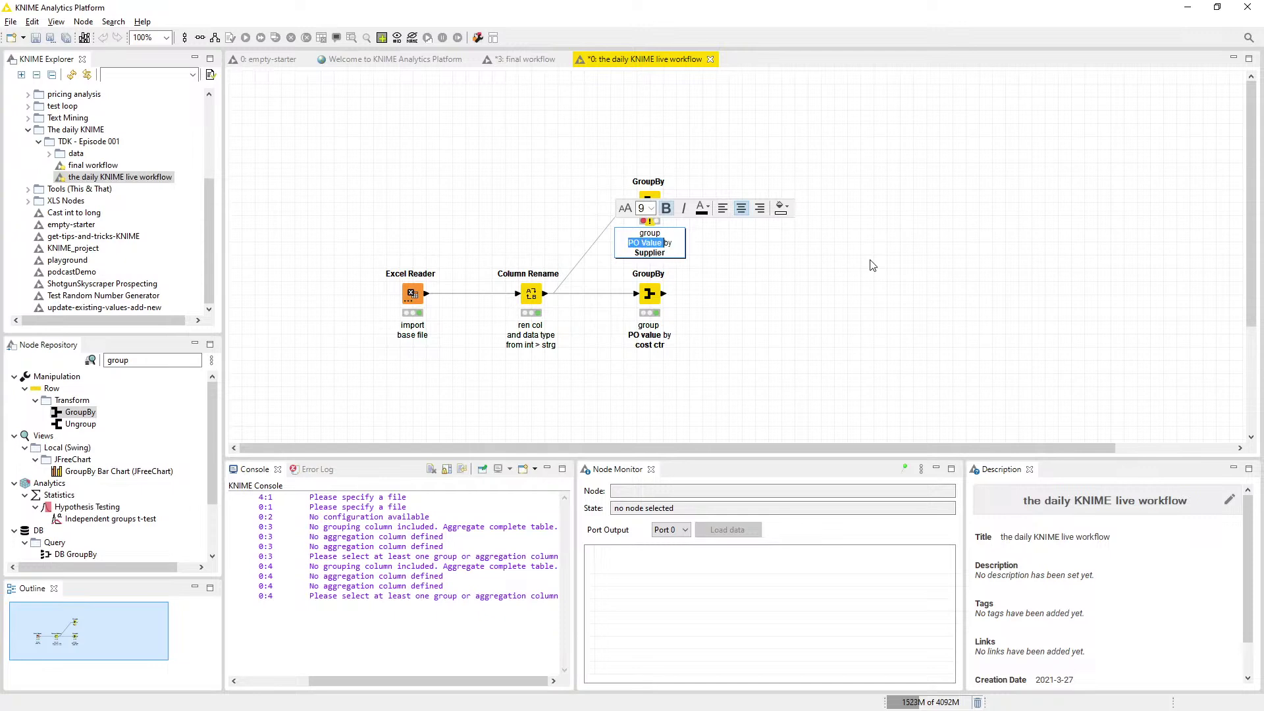
click(872, 265)
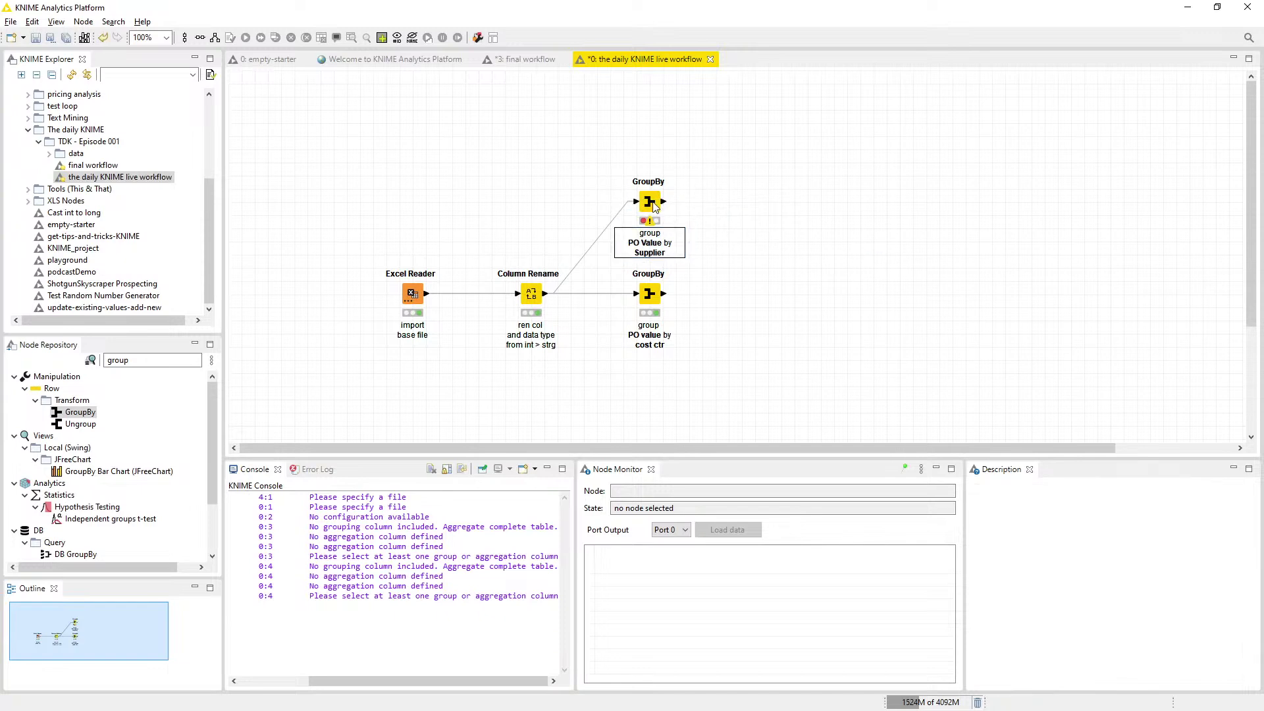
Configure the upper GroupBy node to group by Supplier, with column naming set to Keep original name(s).
double_click(650, 202)
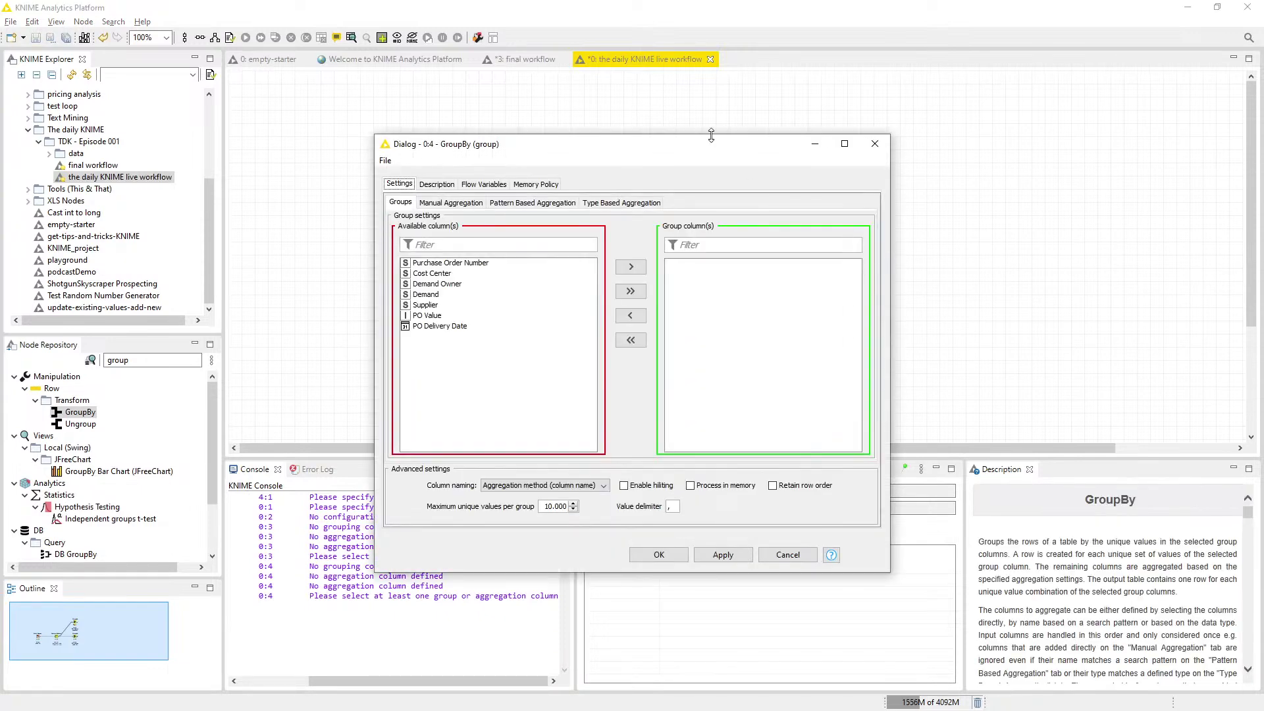
drag(679, 156, 994, 124)
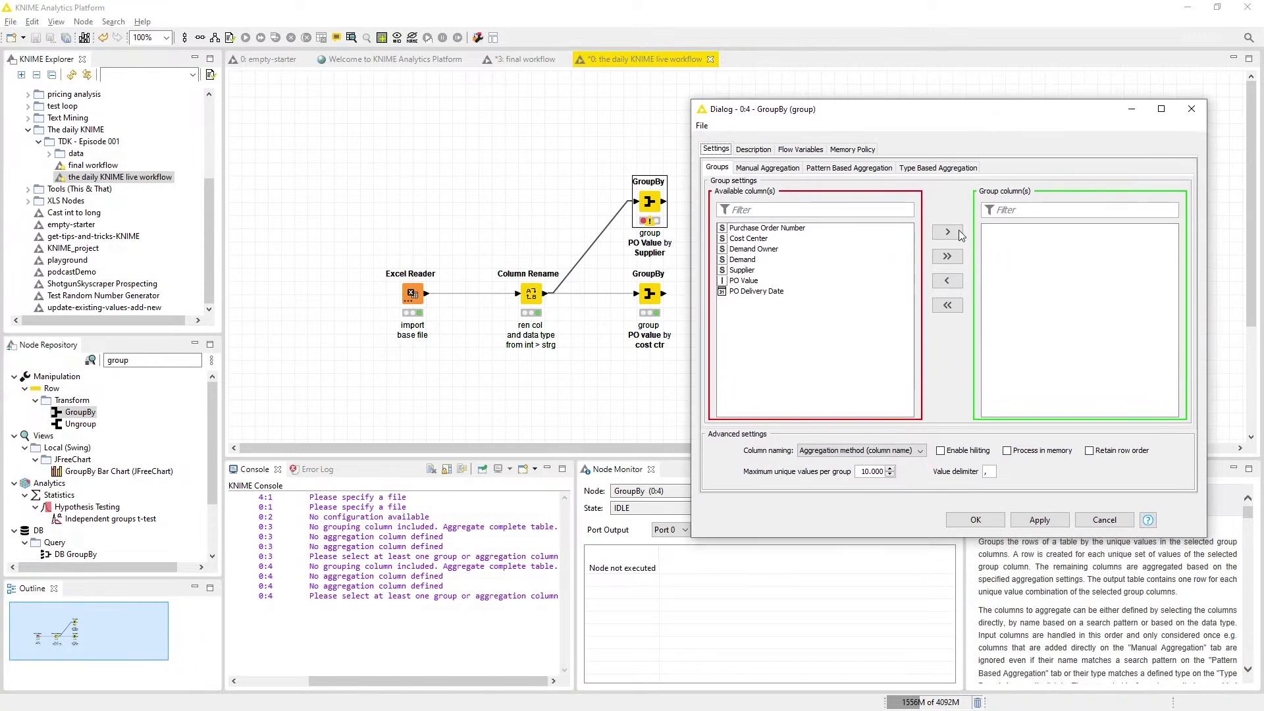
click(757, 271)
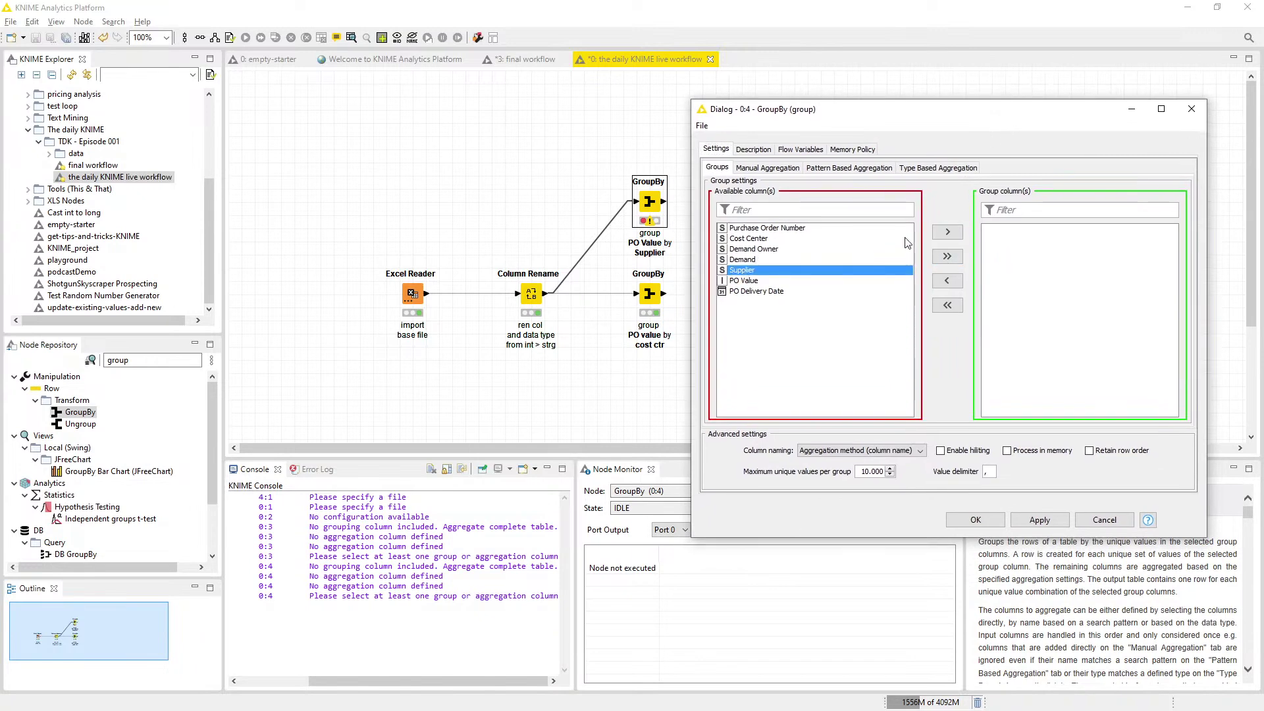
double_click(782, 276)
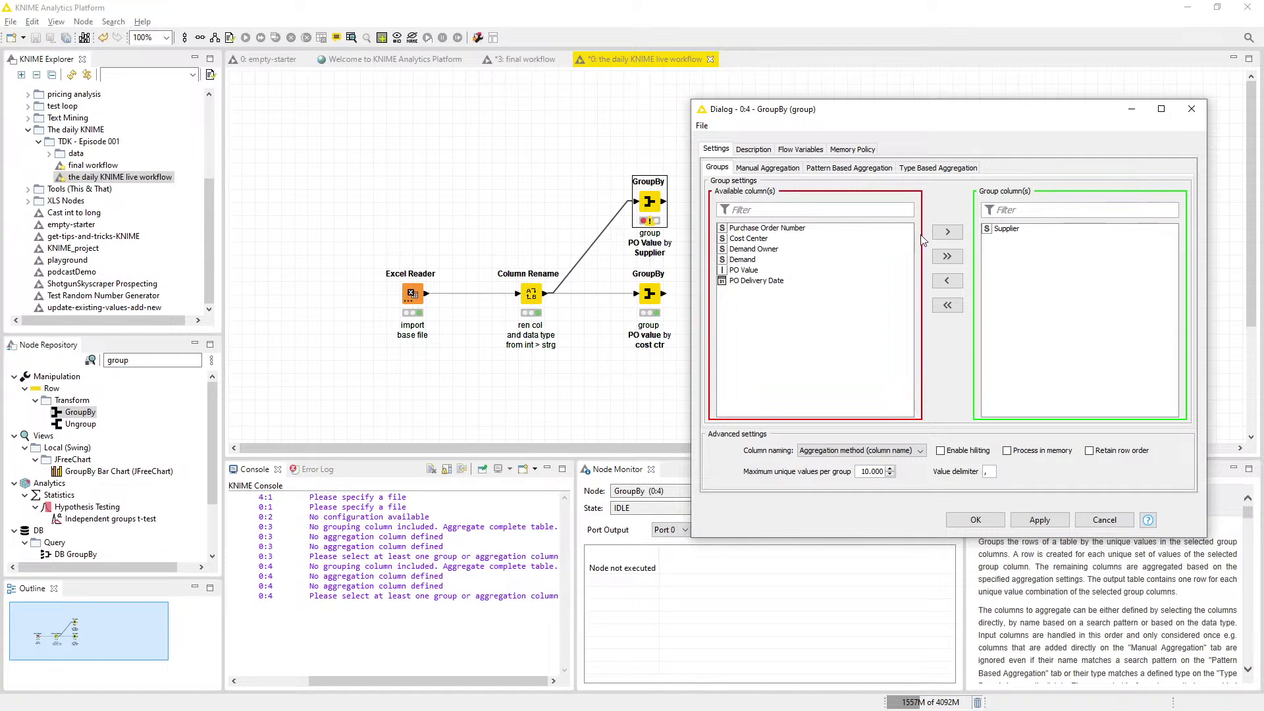
click(917, 451)
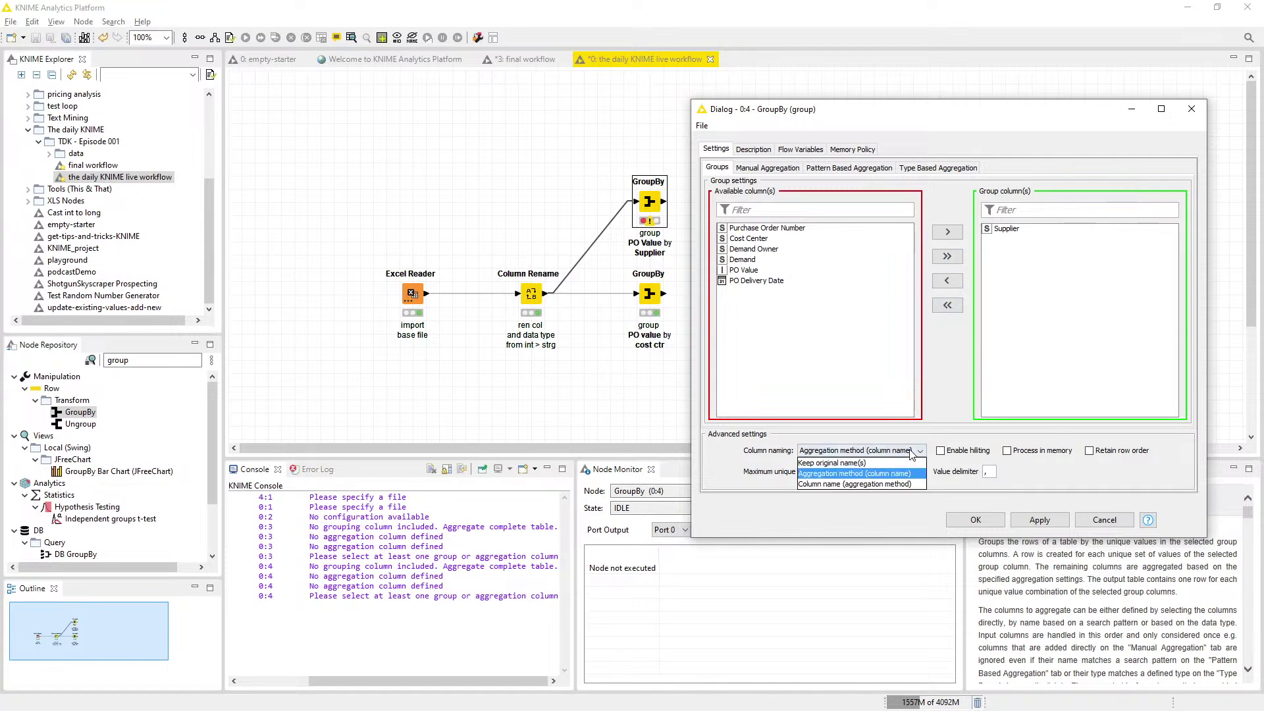
click(906, 463)
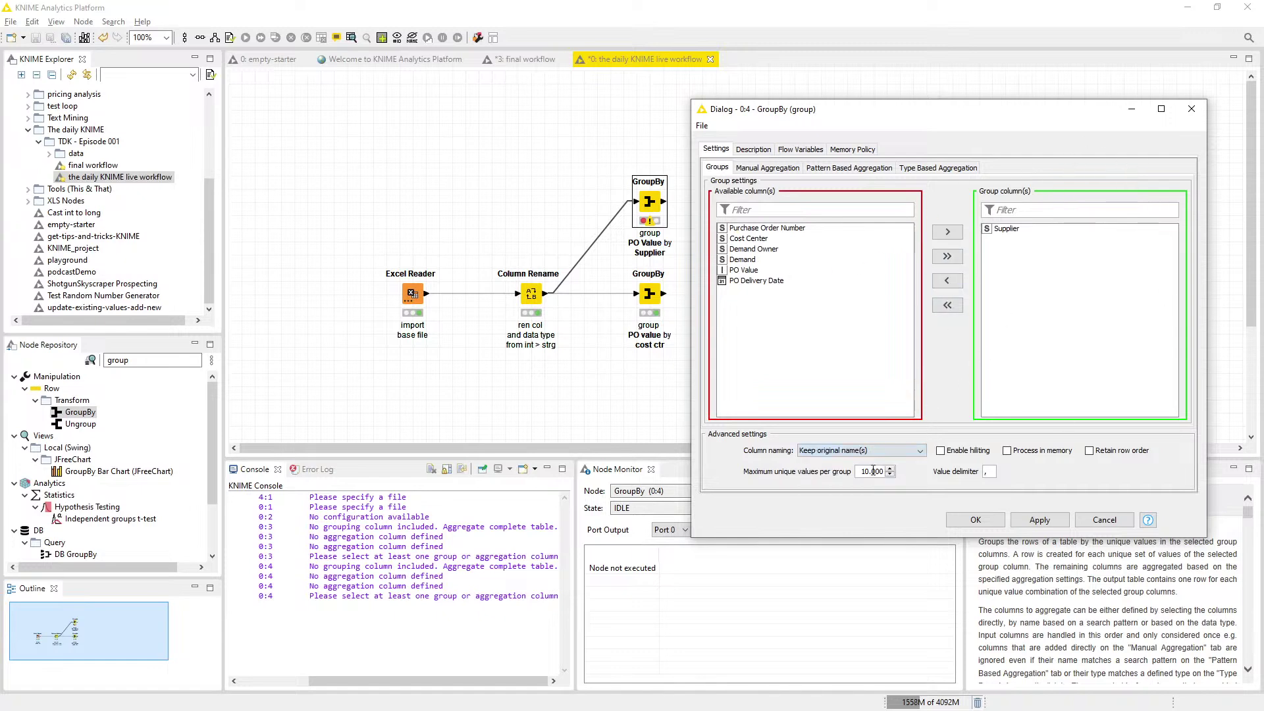
Add PO Value as a manual aggregation column with the Sum method and confirm the upper GroupBy node's configuration.
click(766, 167)
click(735, 245)
click(842, 269)
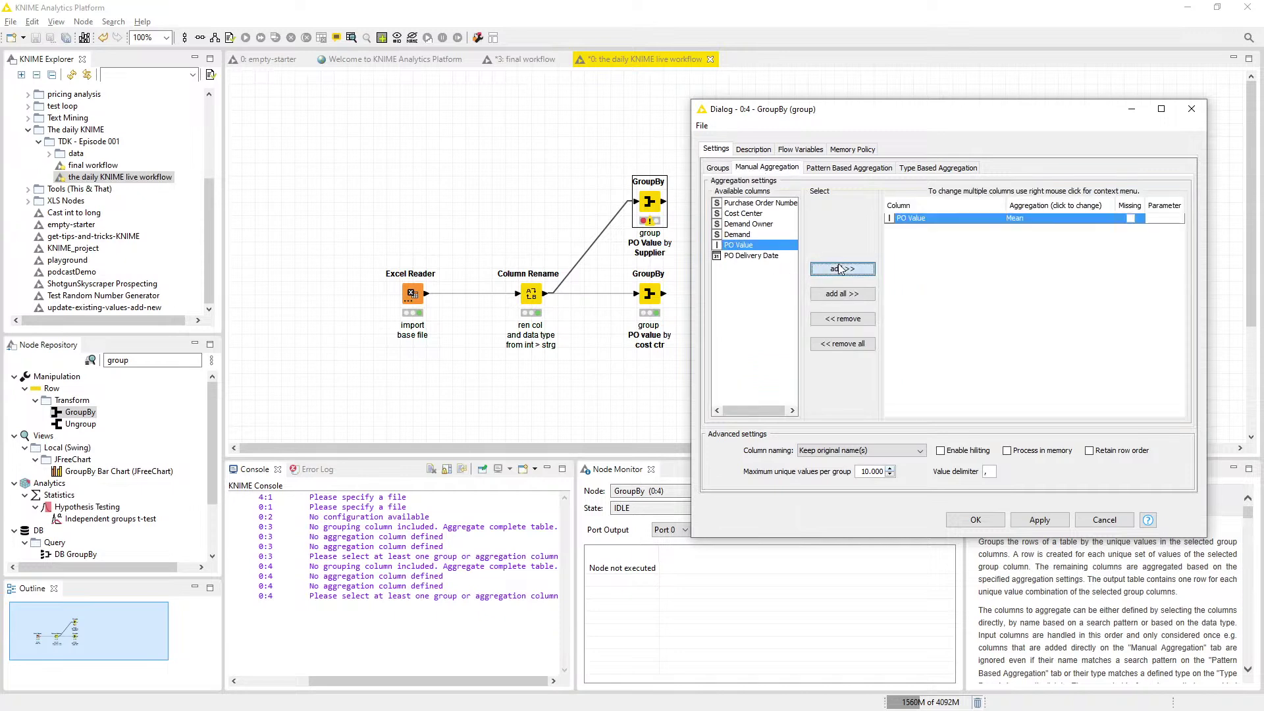
click(1079, 220)
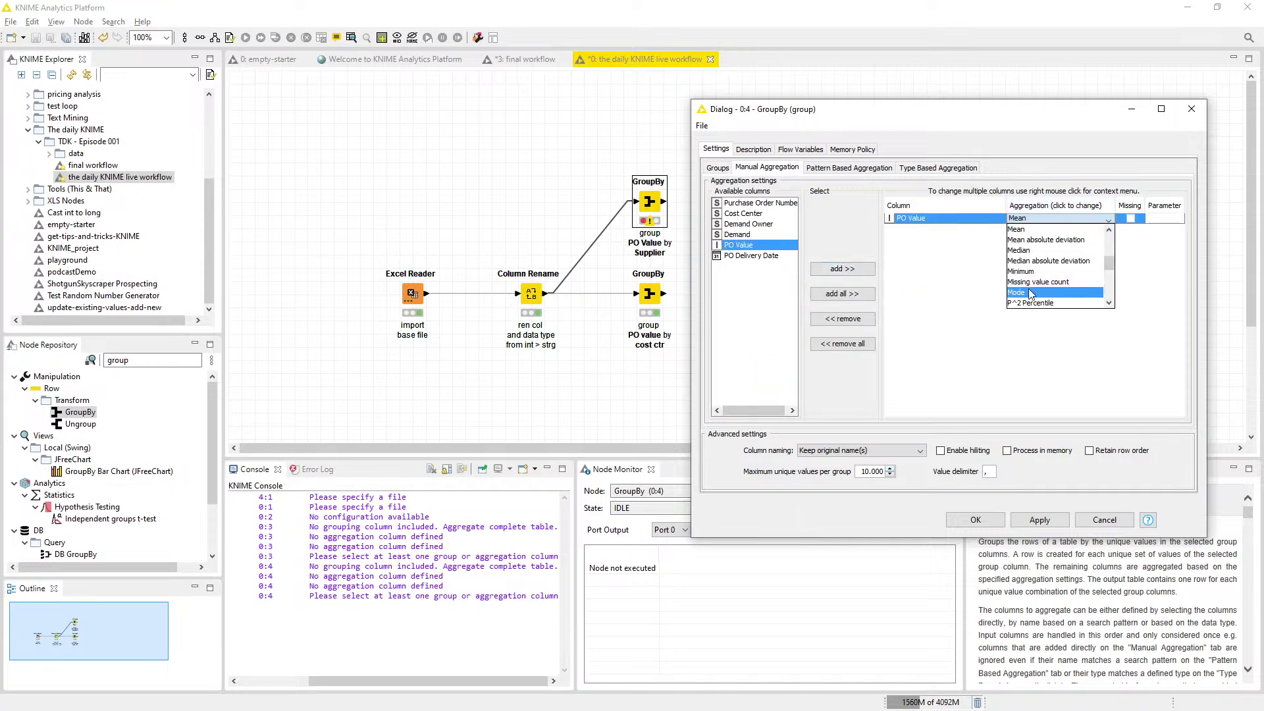
scroll(1029, 297, down, 1)
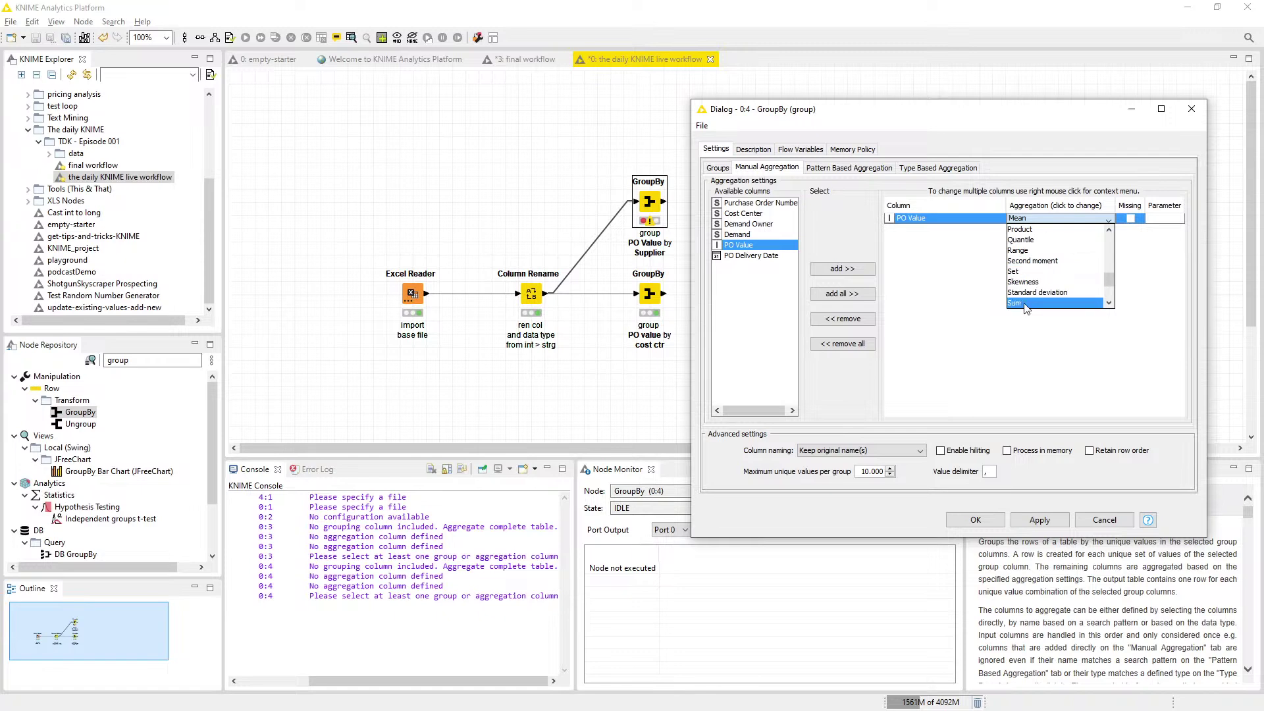
click(1024, 304)
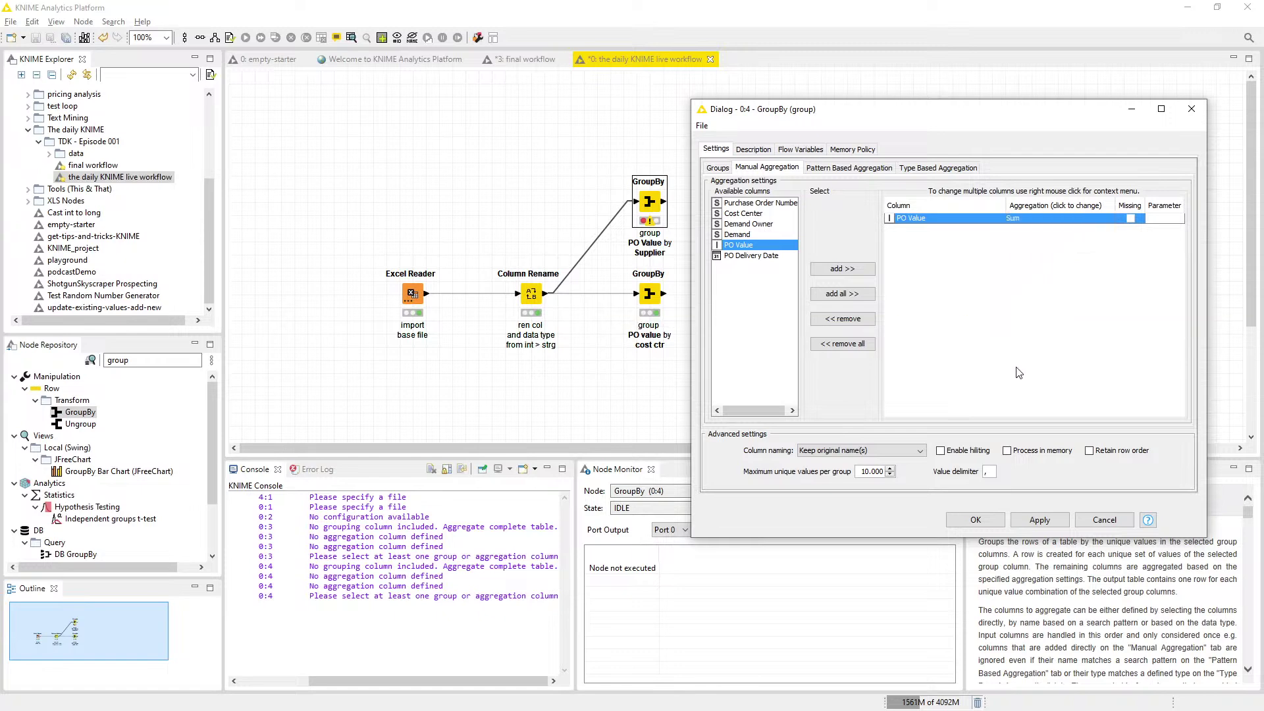
click(976, 519)
Execute the upper GroupBy node and review the PO Value sums per Supplier in its group table.
right_click(648, 204)
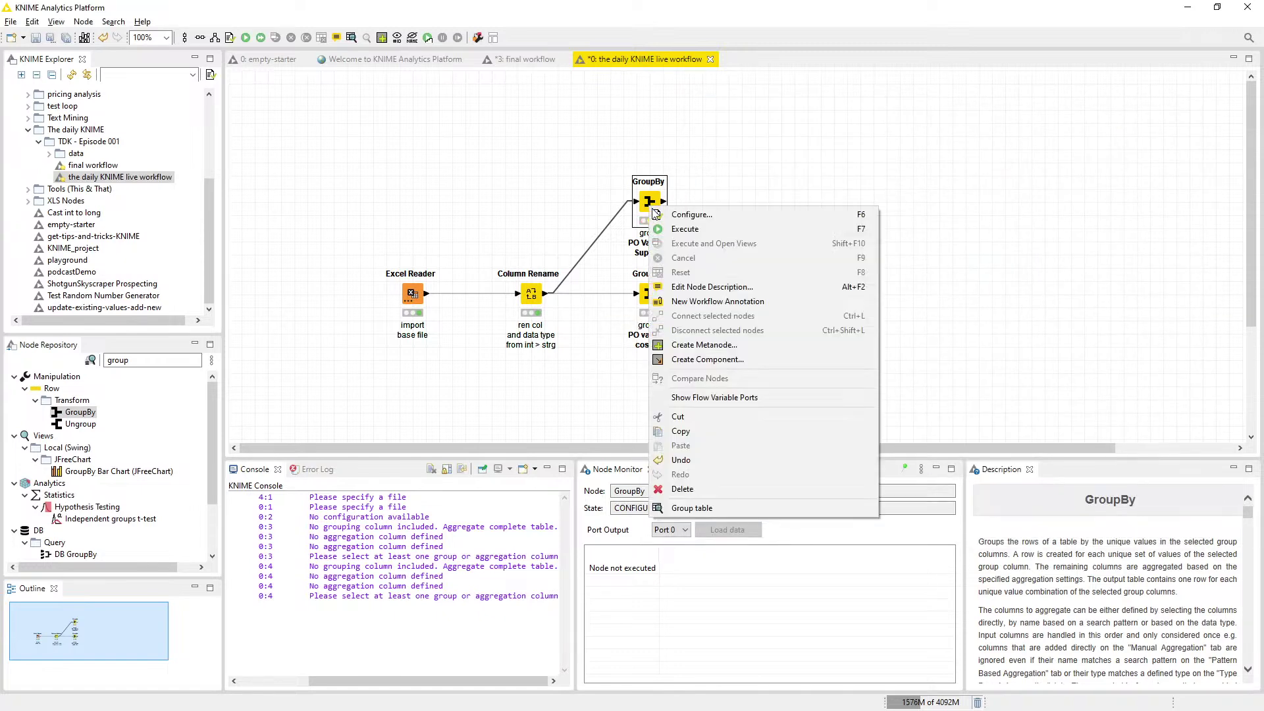
click(666, 229)
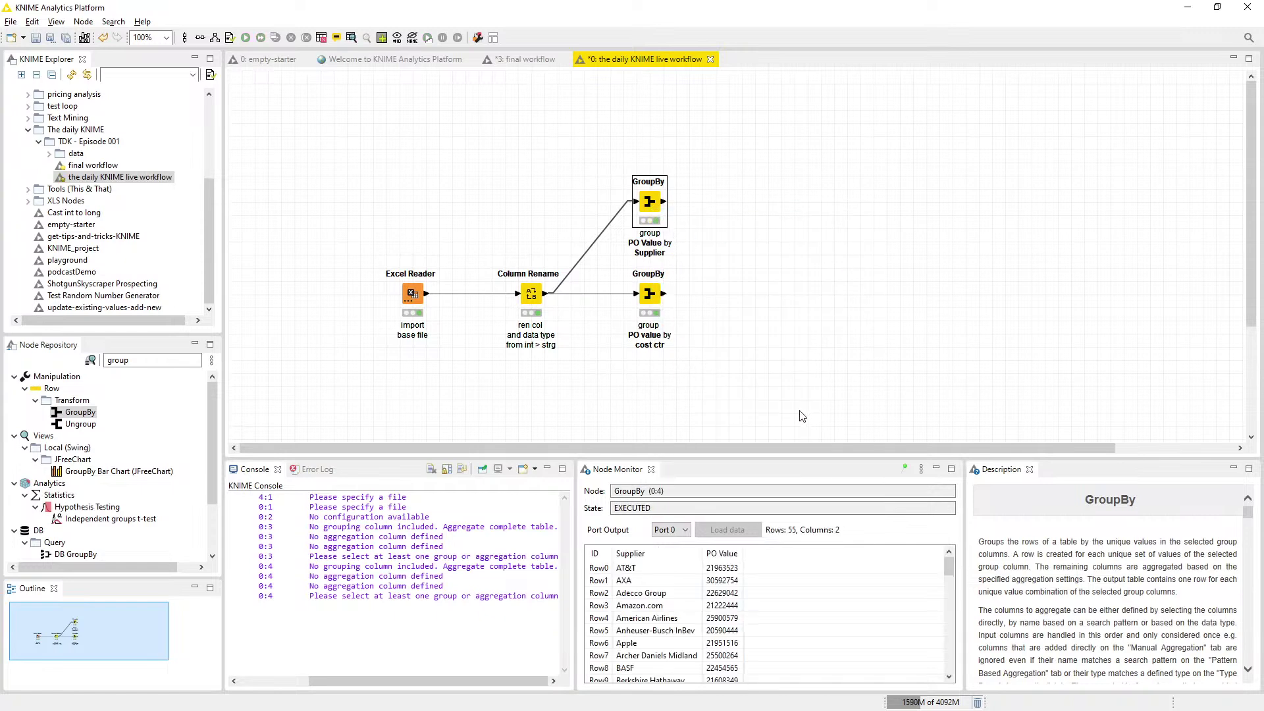
right_click(652, 202)
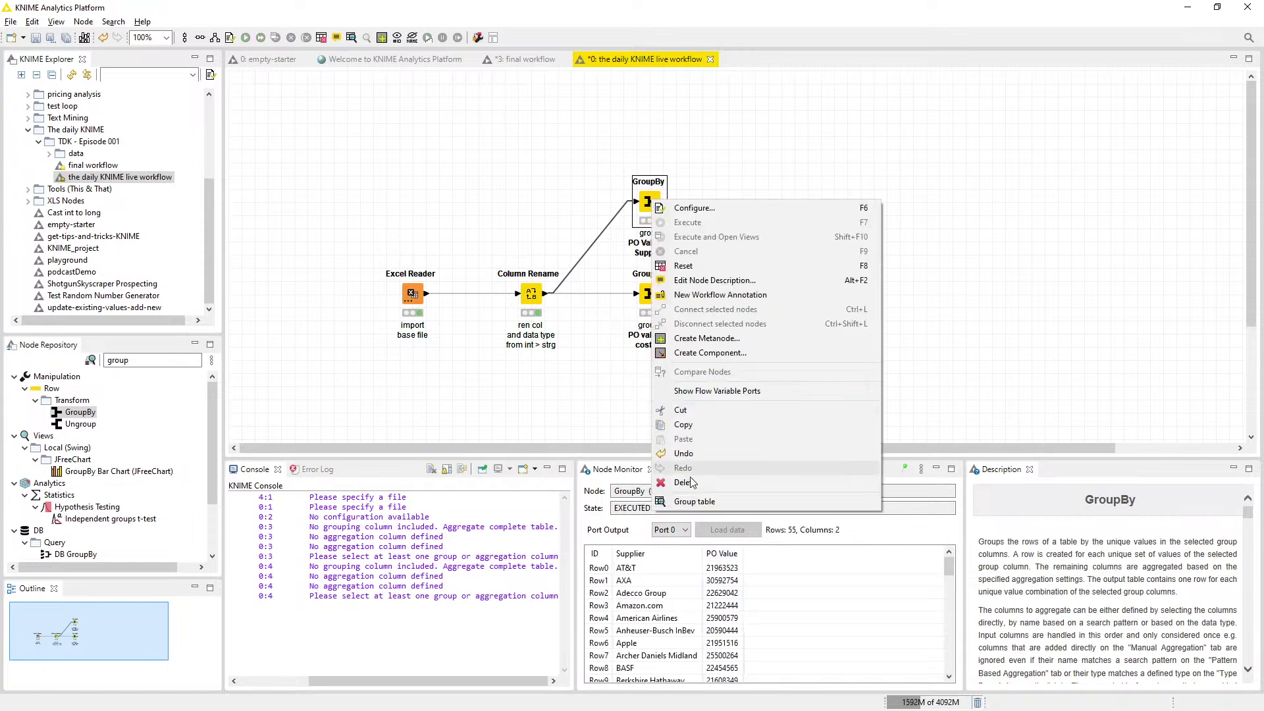
click(695, 502)
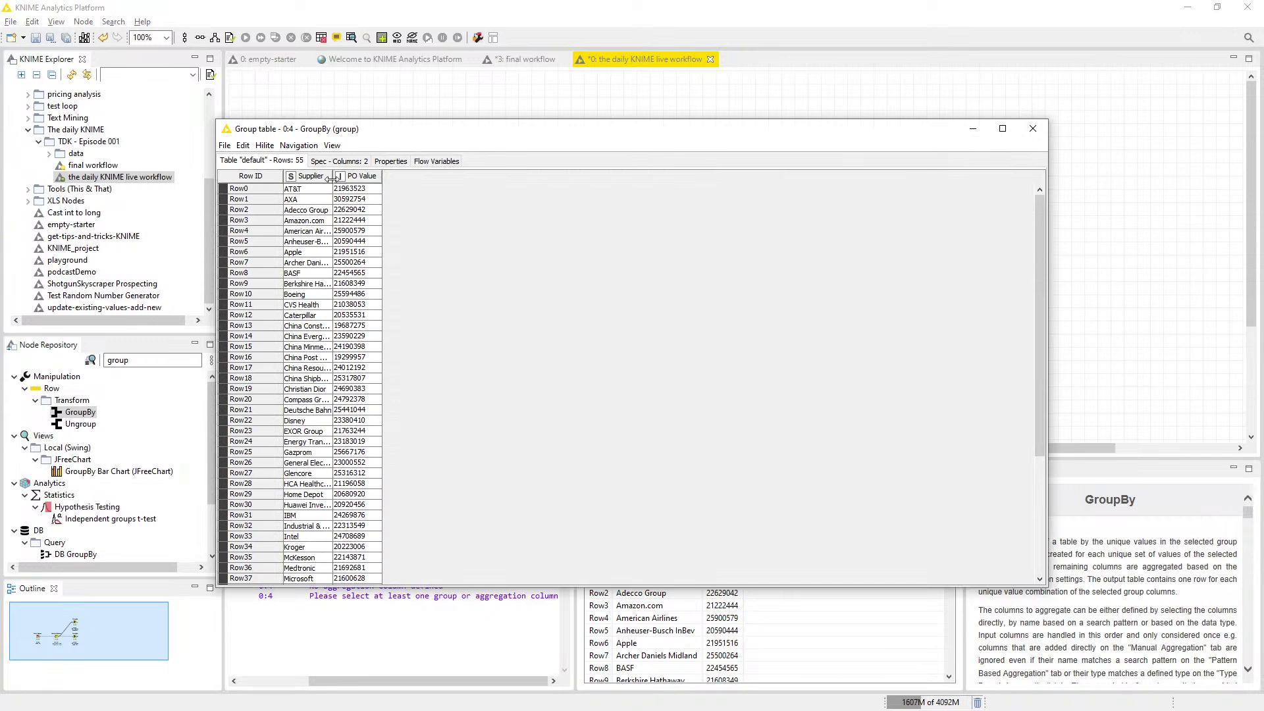
drag(329, 177, 589, 176)
scroll(398, 302, down, 6)
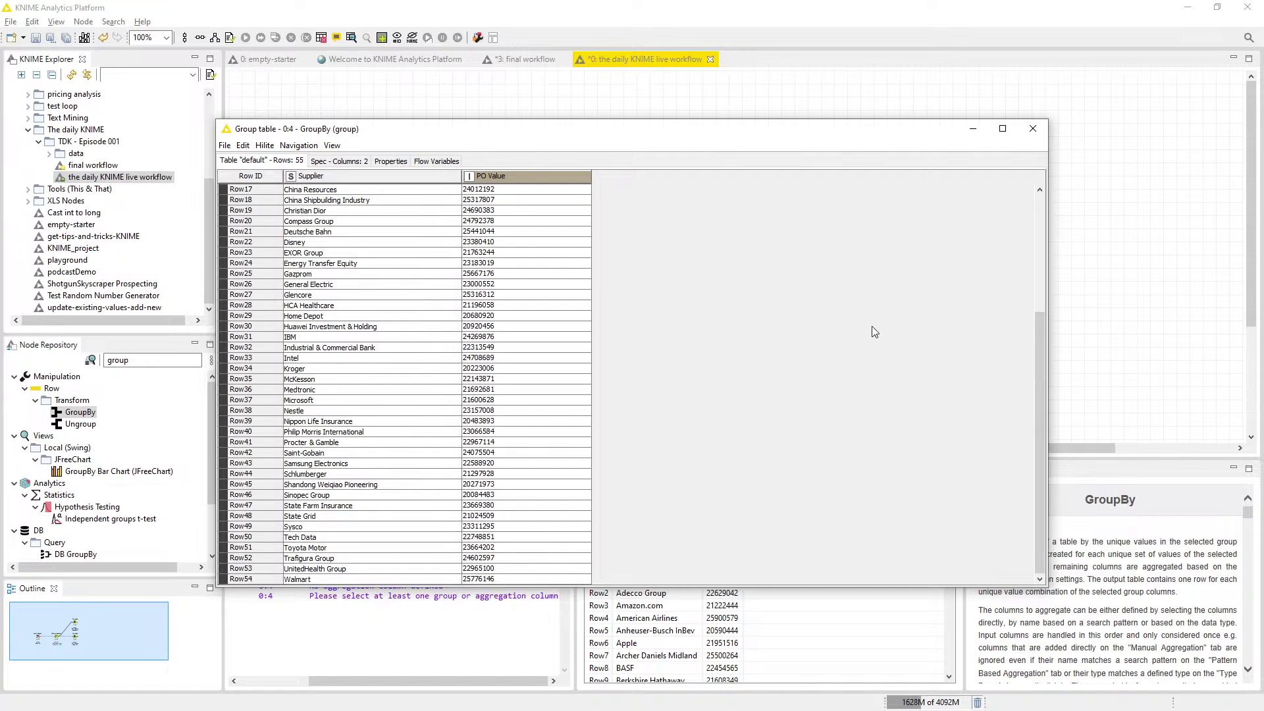
click(1032, 129)
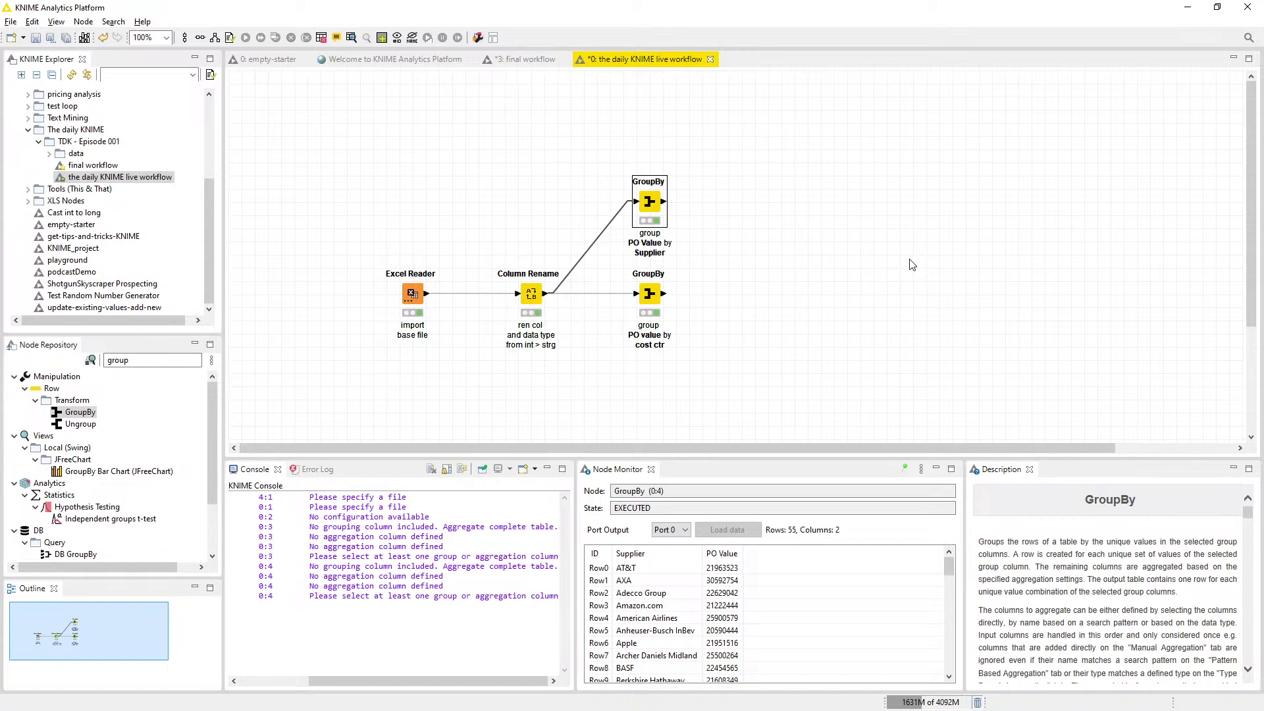
Review the group table of the upper GroupBy node down to its last supplier rows and close it.
click(911, 265)
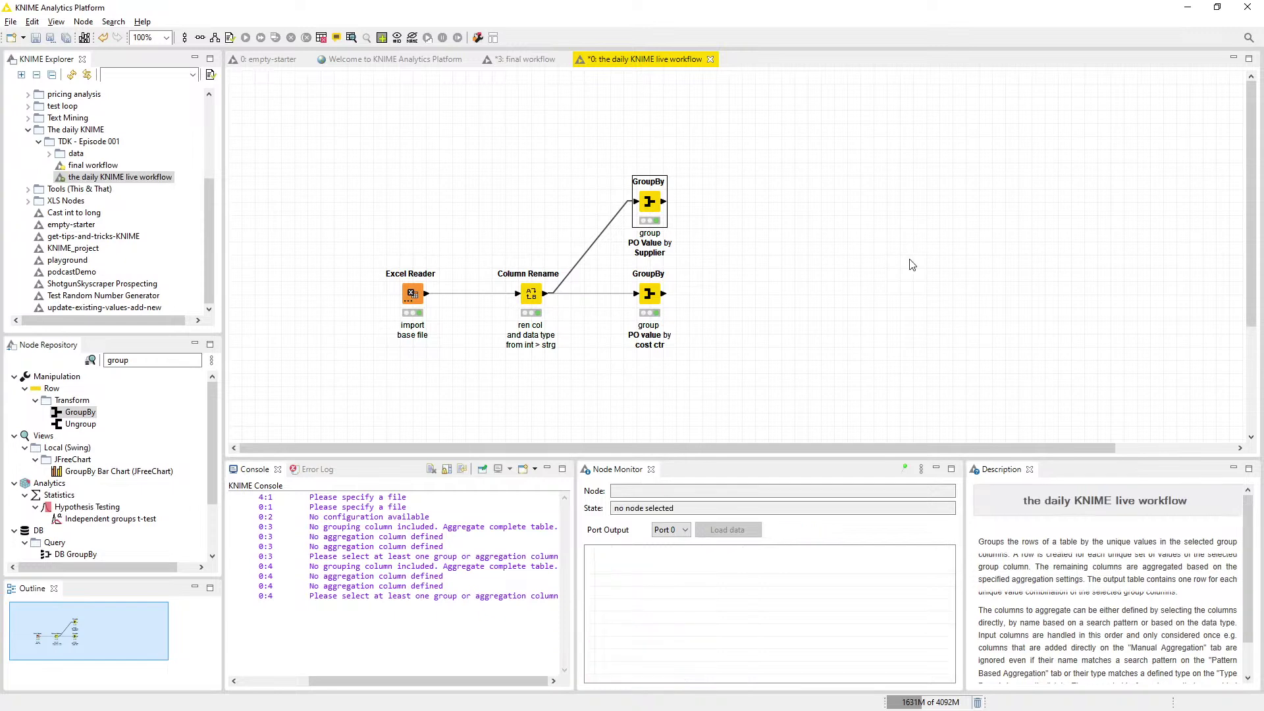
click(653, 203)
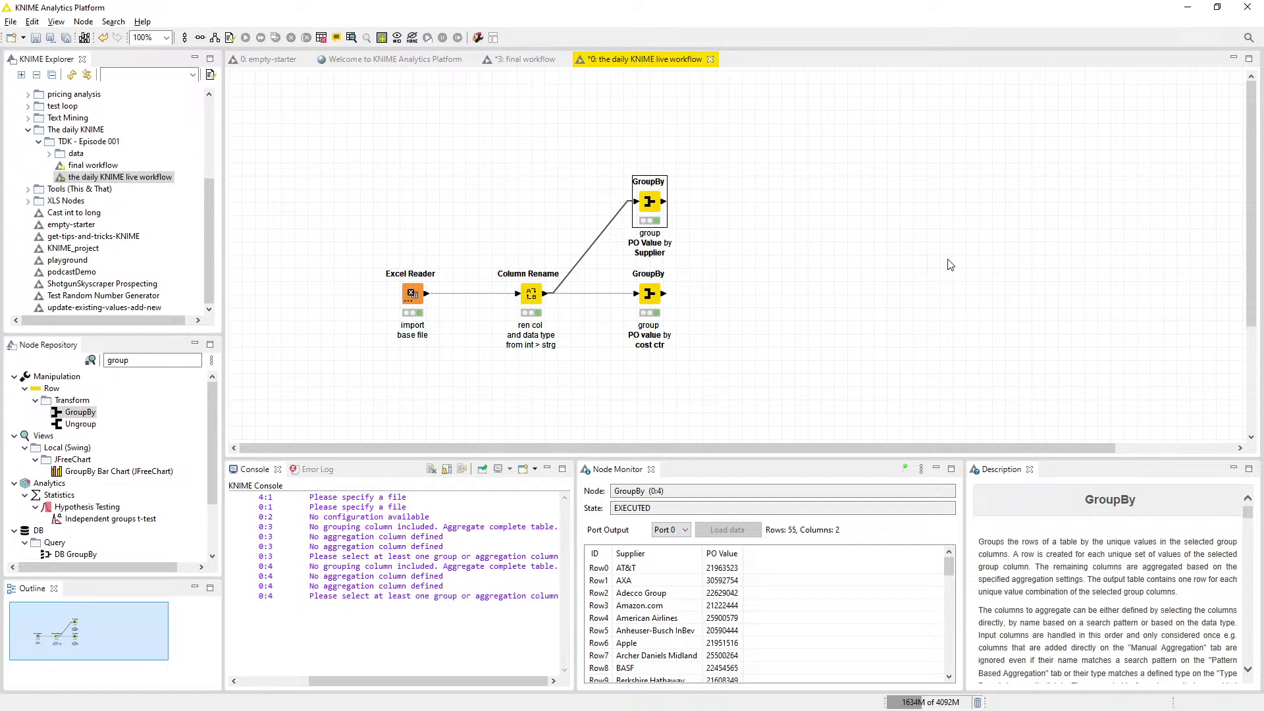
right_click(648, 209)
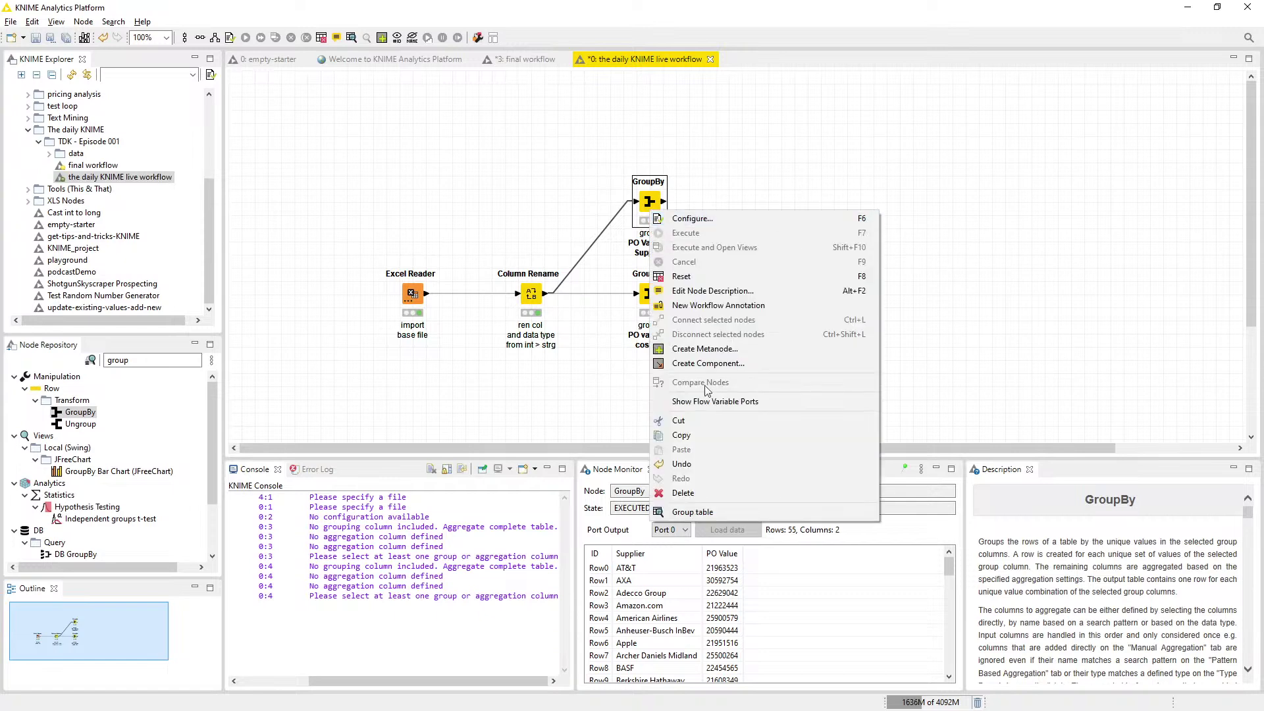
click(728, 512)
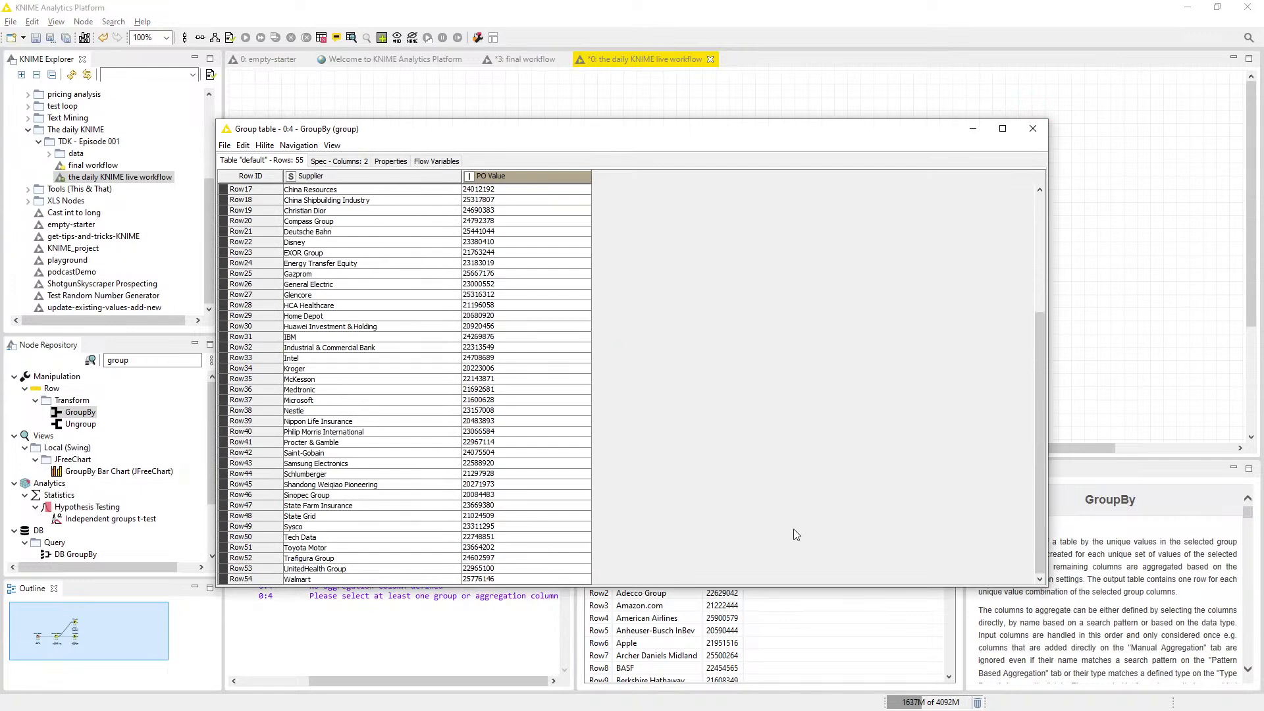
click(1032, 128)
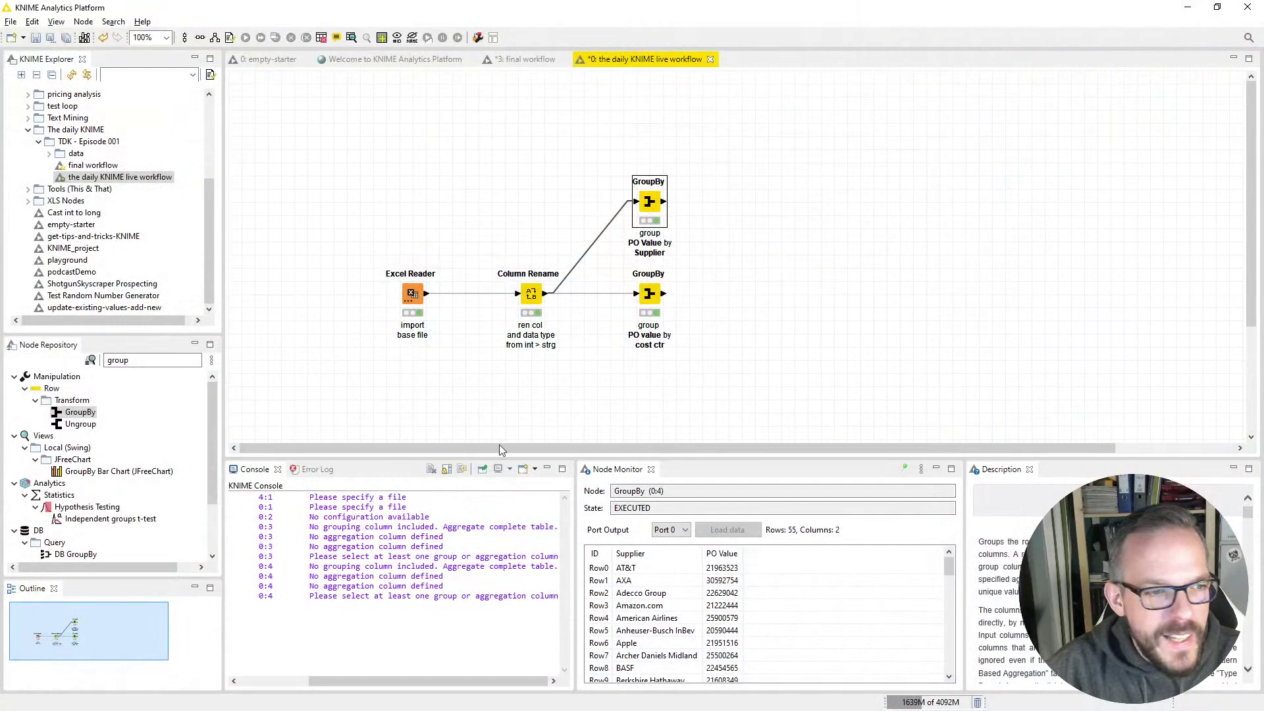
Find the Math Formula node and add it after the upper GroupBy node, connected to its output and spaced to its right.
click(170, 359)
text(math)
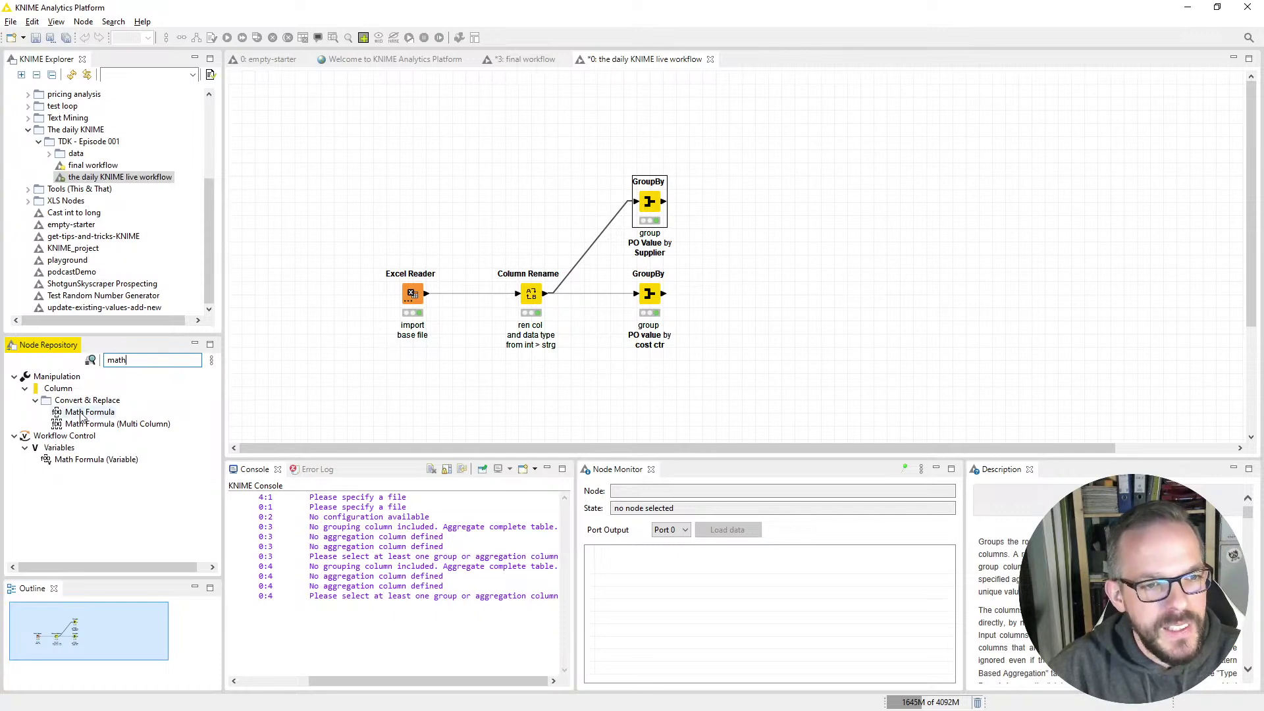
drag(82, 416, 689, 202)
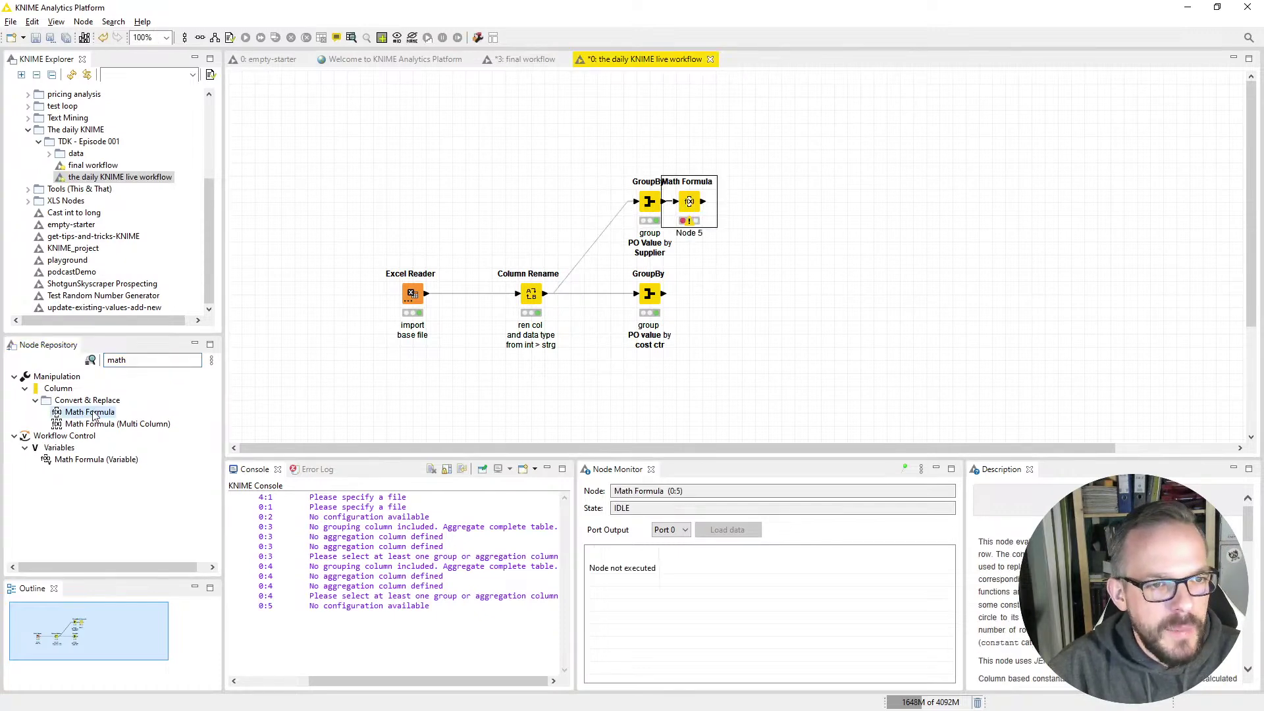
key(Right)
key(Right)
key(Right)
key(Right)
key(Right)
key(Right)
key(Right)
key(Right)
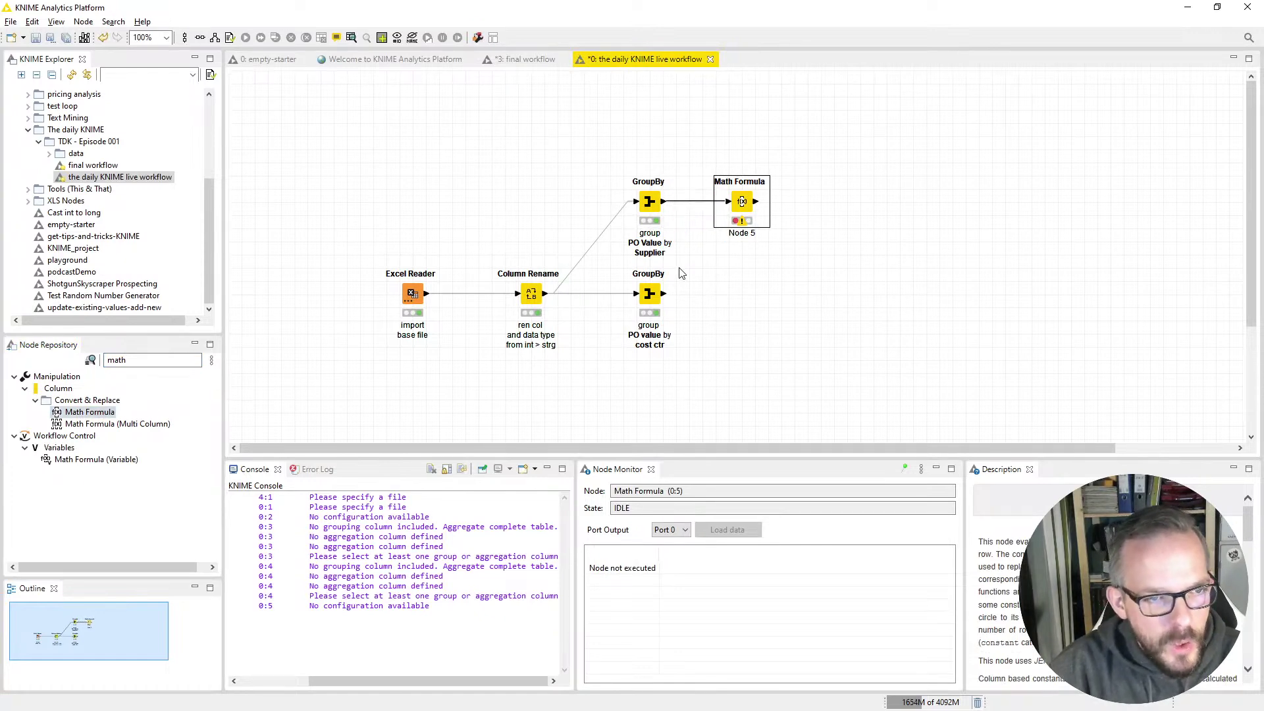
Label the Math Formula node "calculate supplier share %" on two lines, breaking after "calculate".
key(F2)
text(calculate)
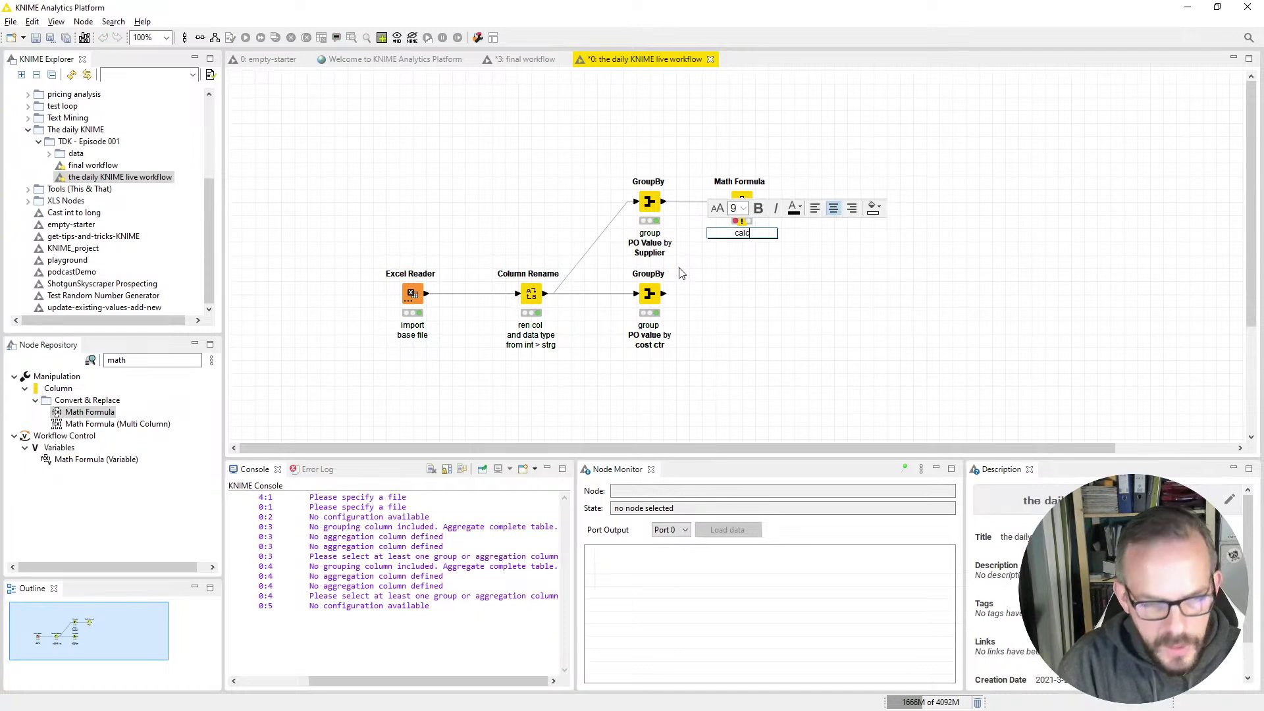
key(Return)
text(supplier shr)
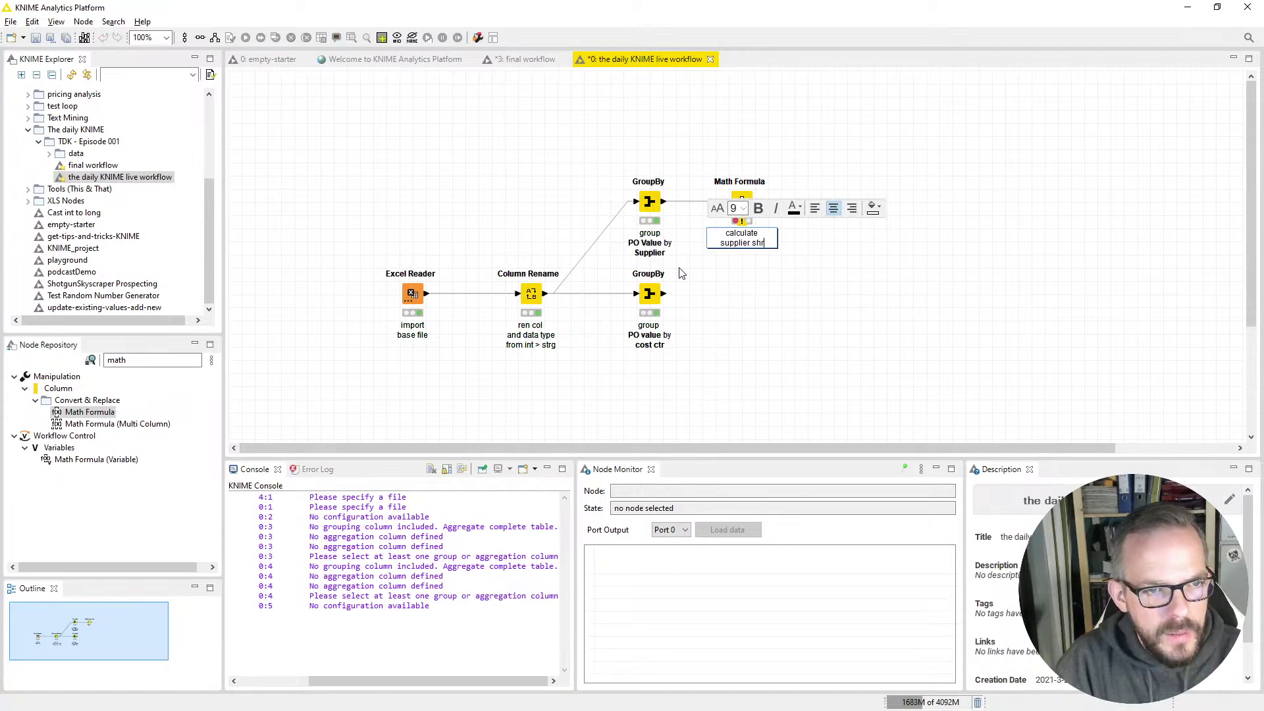
key(BackSpace)
text(arte)
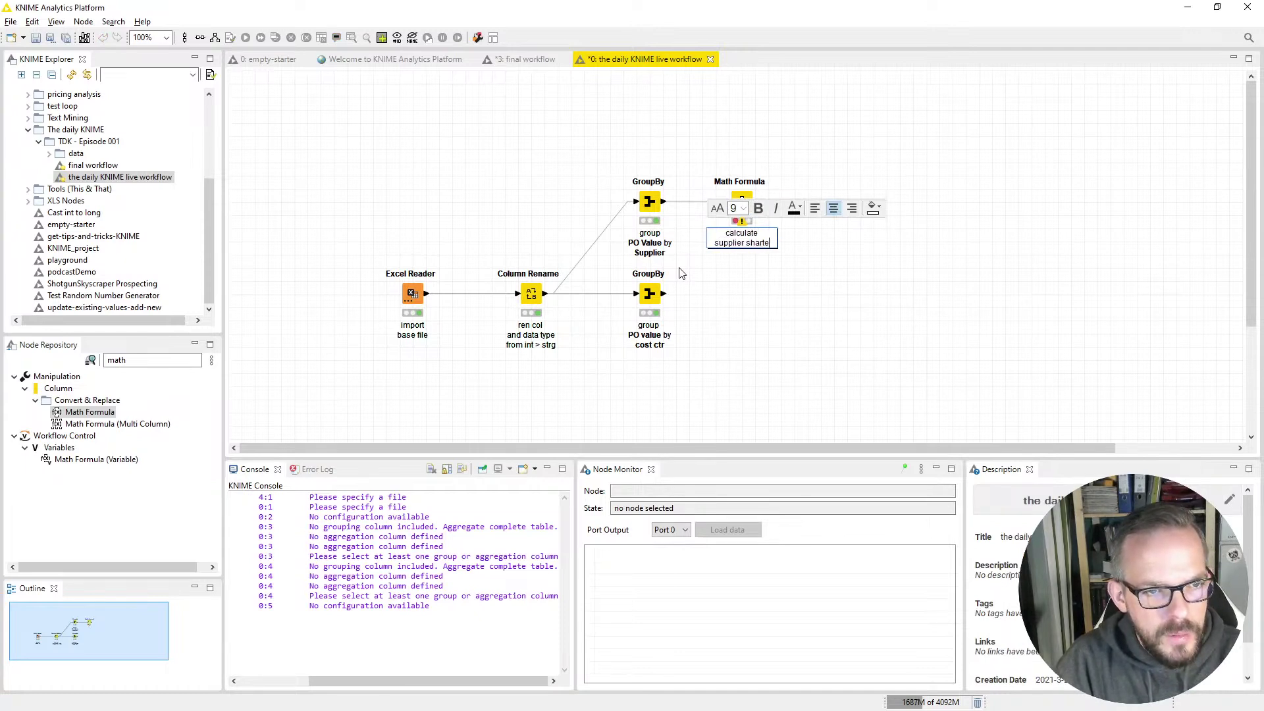
key(BackSpace)
key(BackSpace)
text(e &)
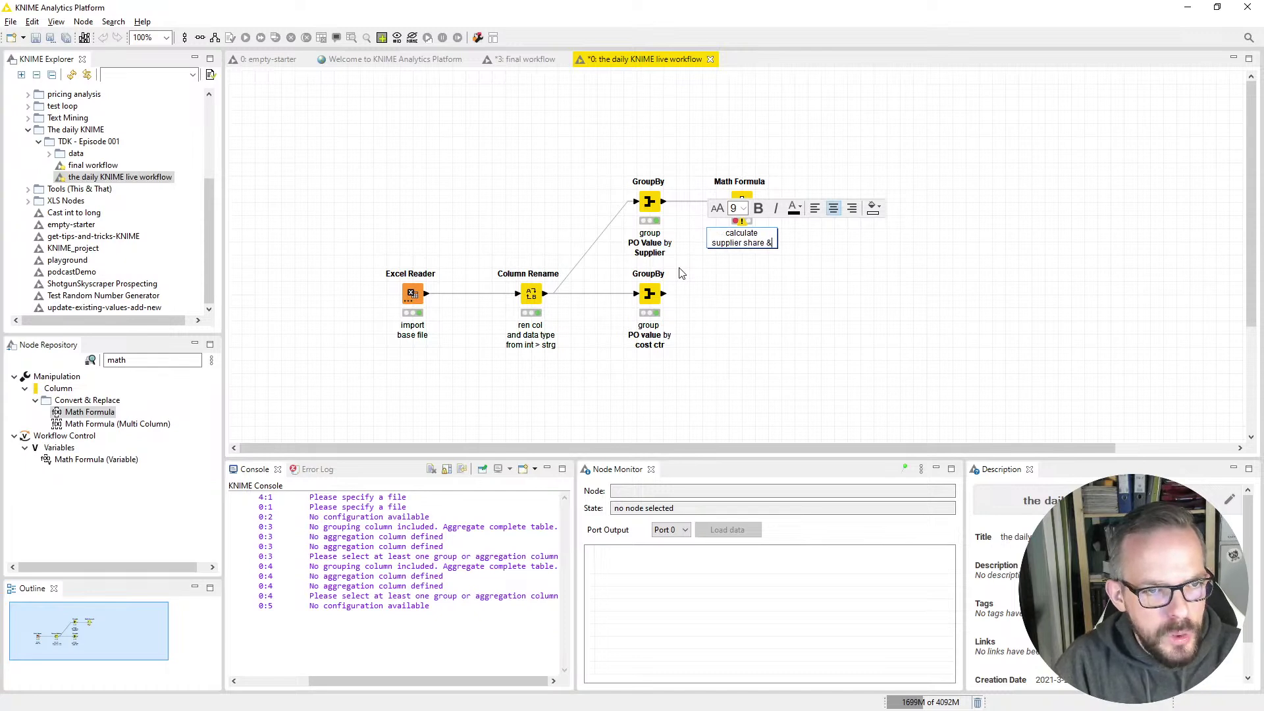
key(BackSpace)
text(%)
click(777, 337)
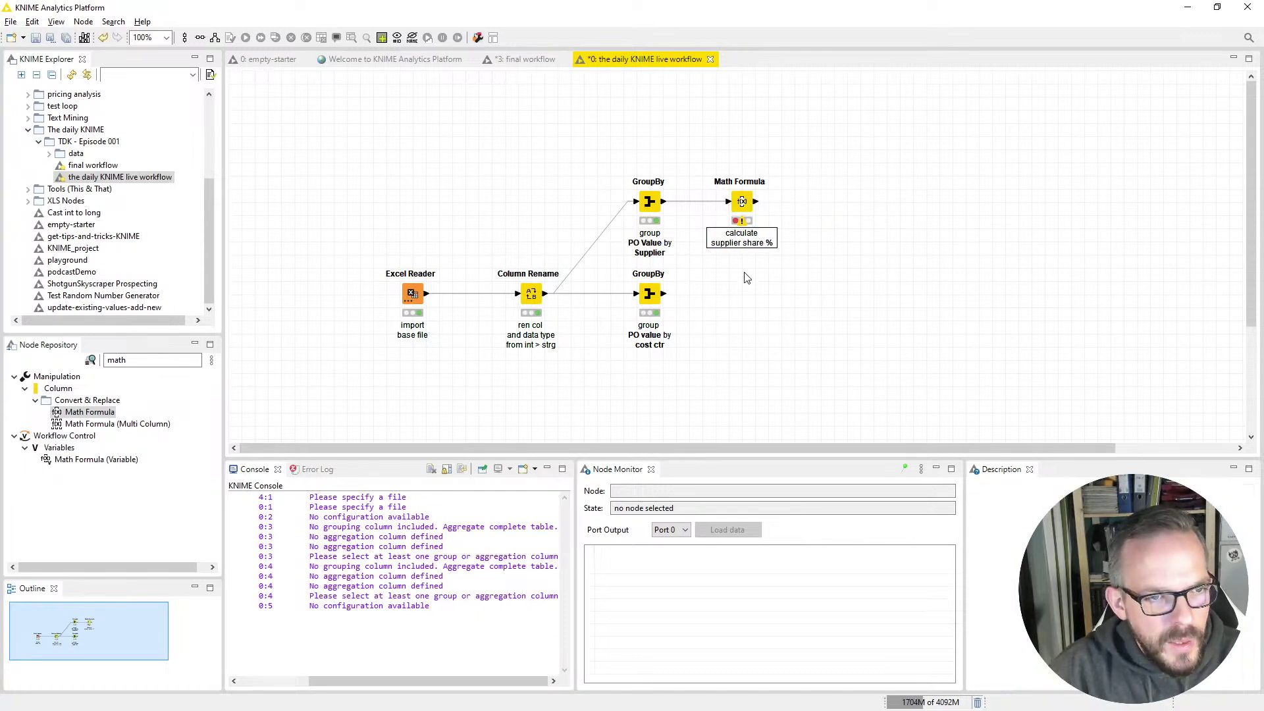
Enter the expression ($PO Value$/COL_SUM($PO Value$))*100 in the Math Formula node's configuration.
double_click(741, 202)
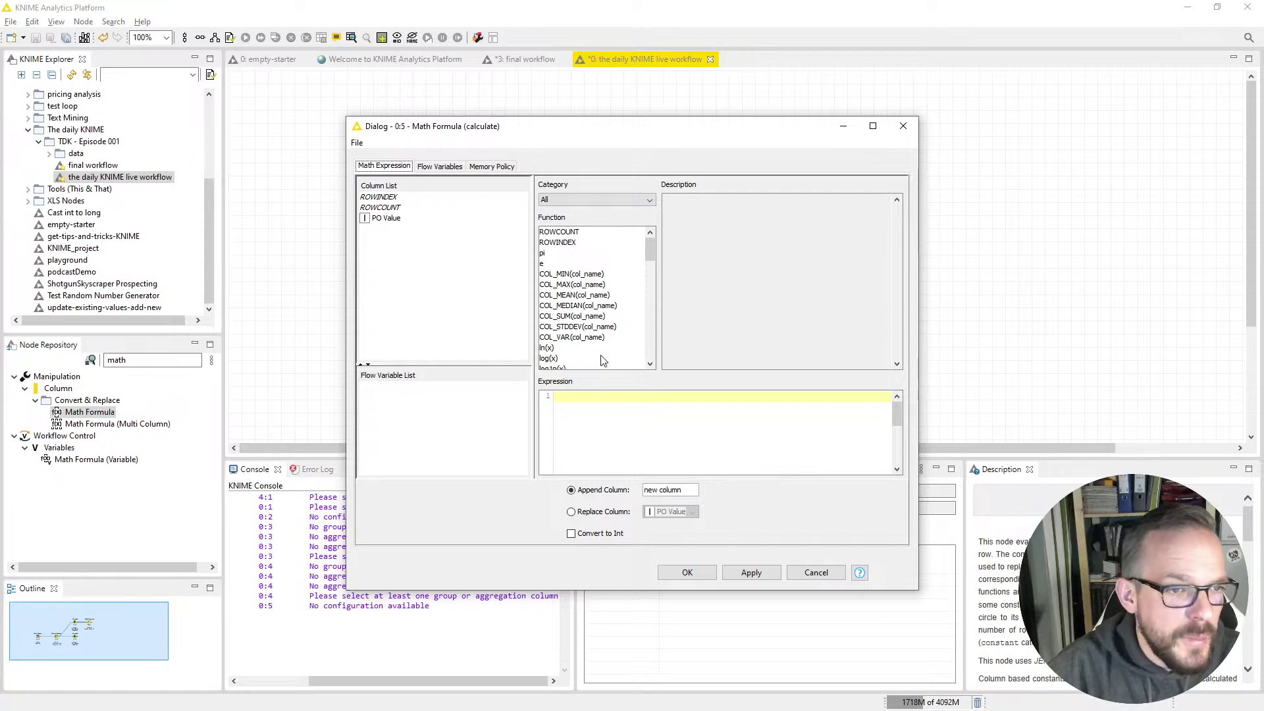
click(570, 317)
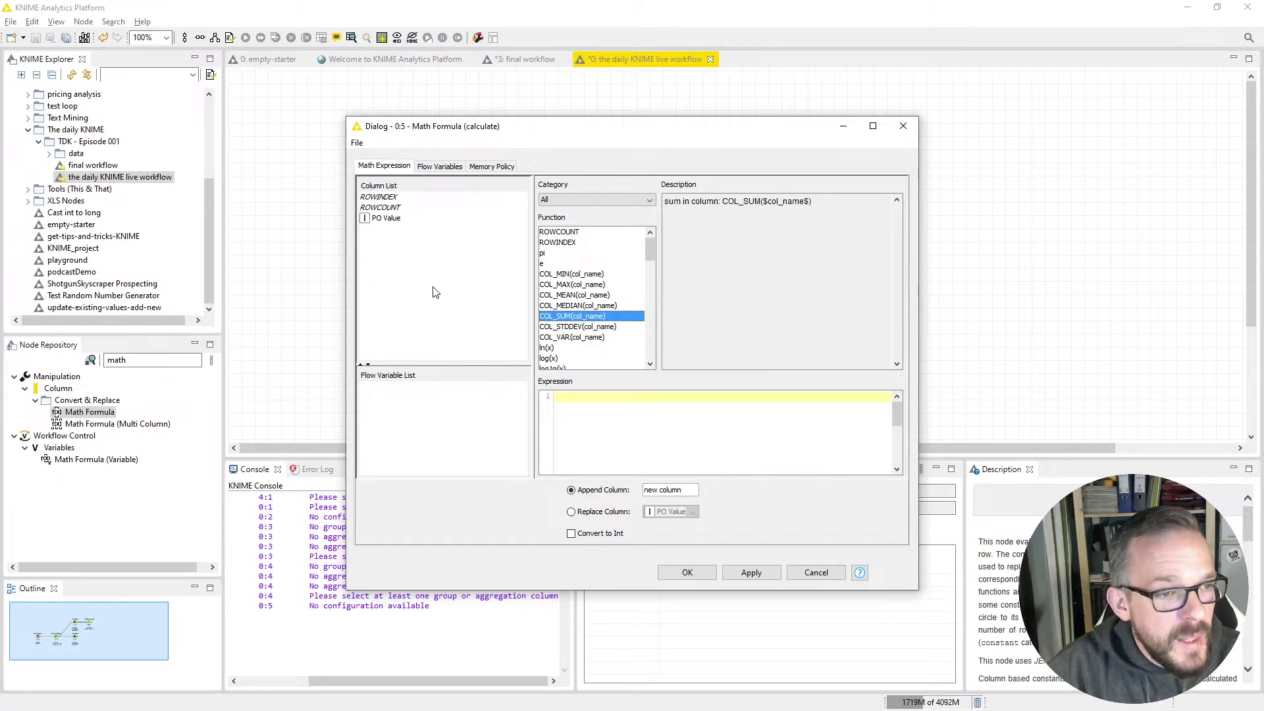
drag(476, 128, 717, 66)
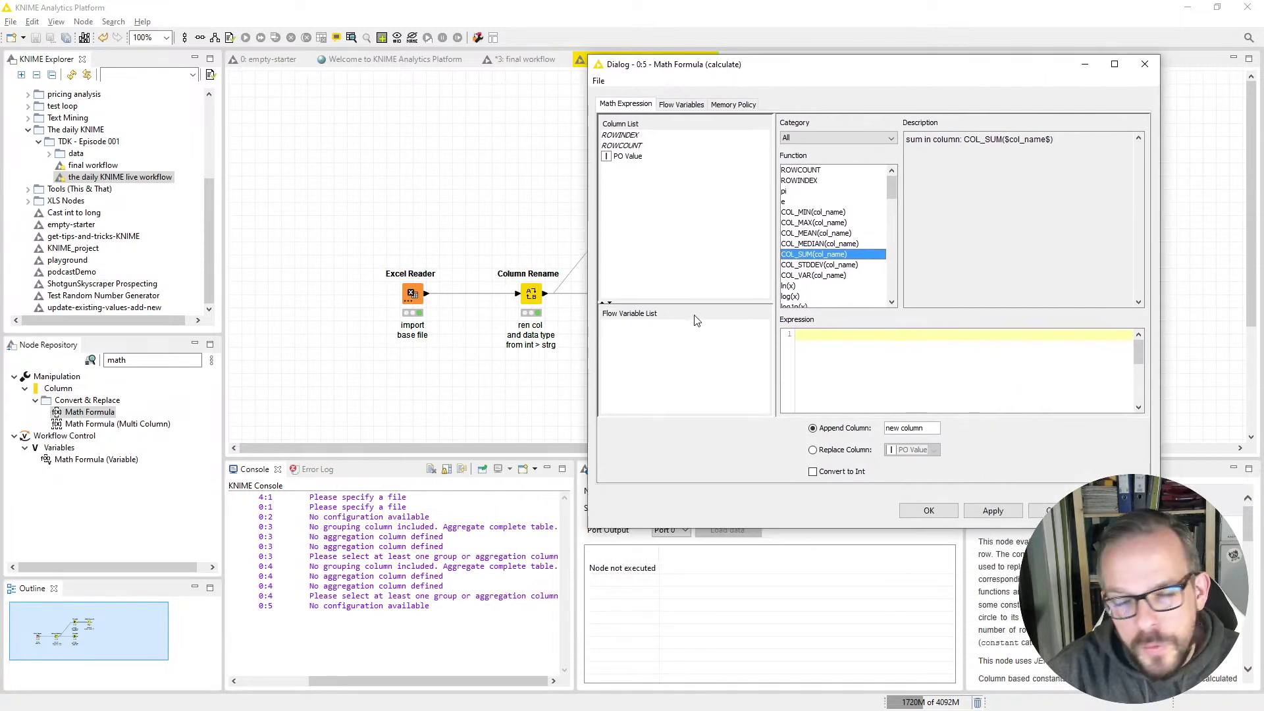
double_click(625, 157)
text(/)
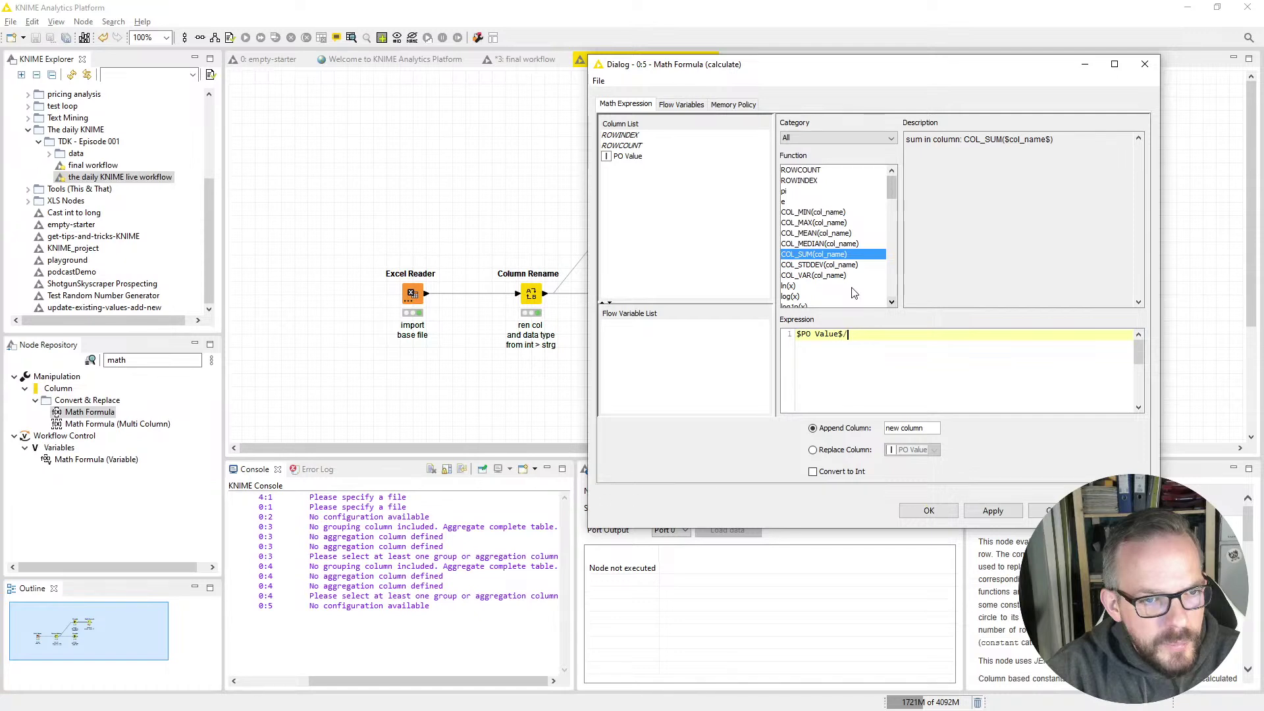
double_click(836, 256)
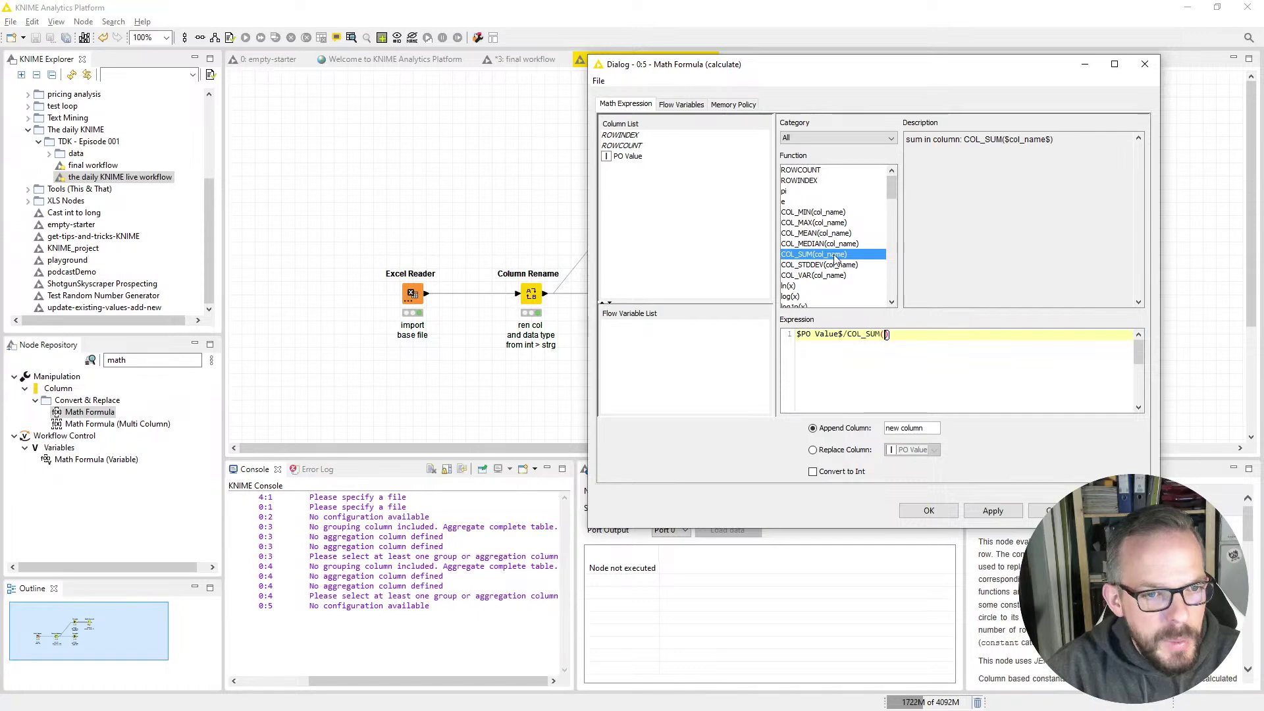
double_click(627, 156)
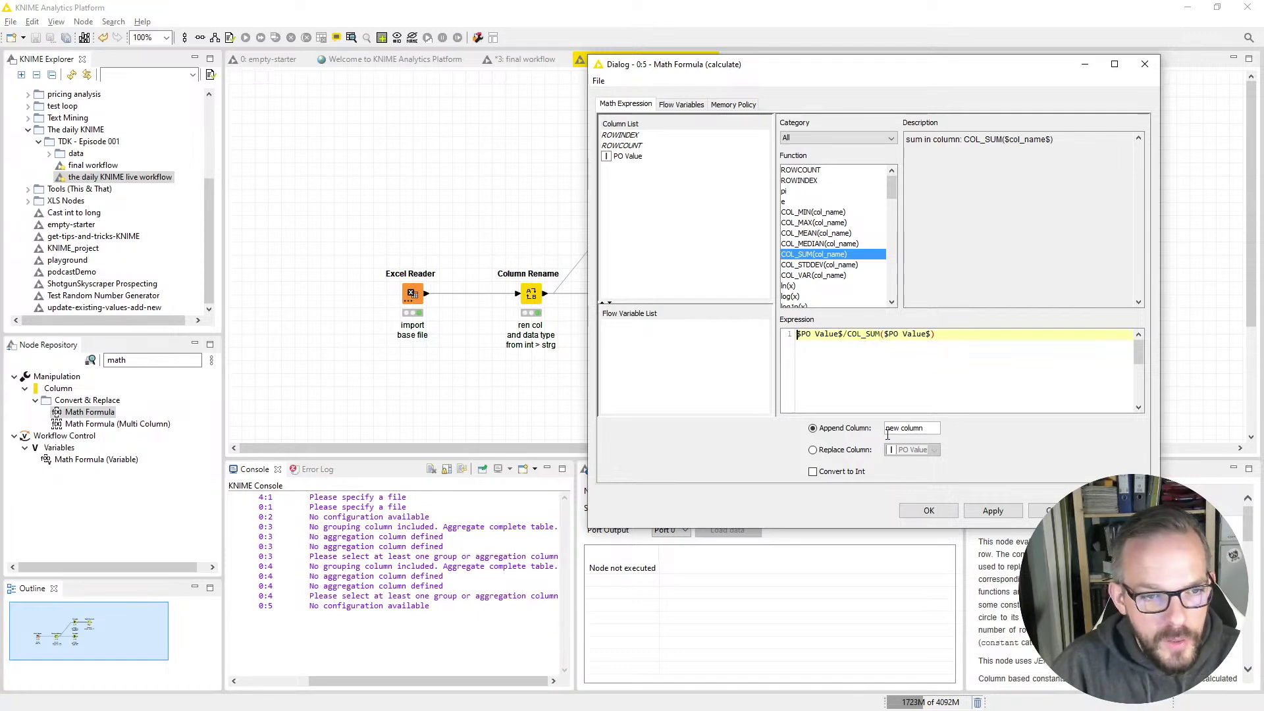
key(Home)
text(()
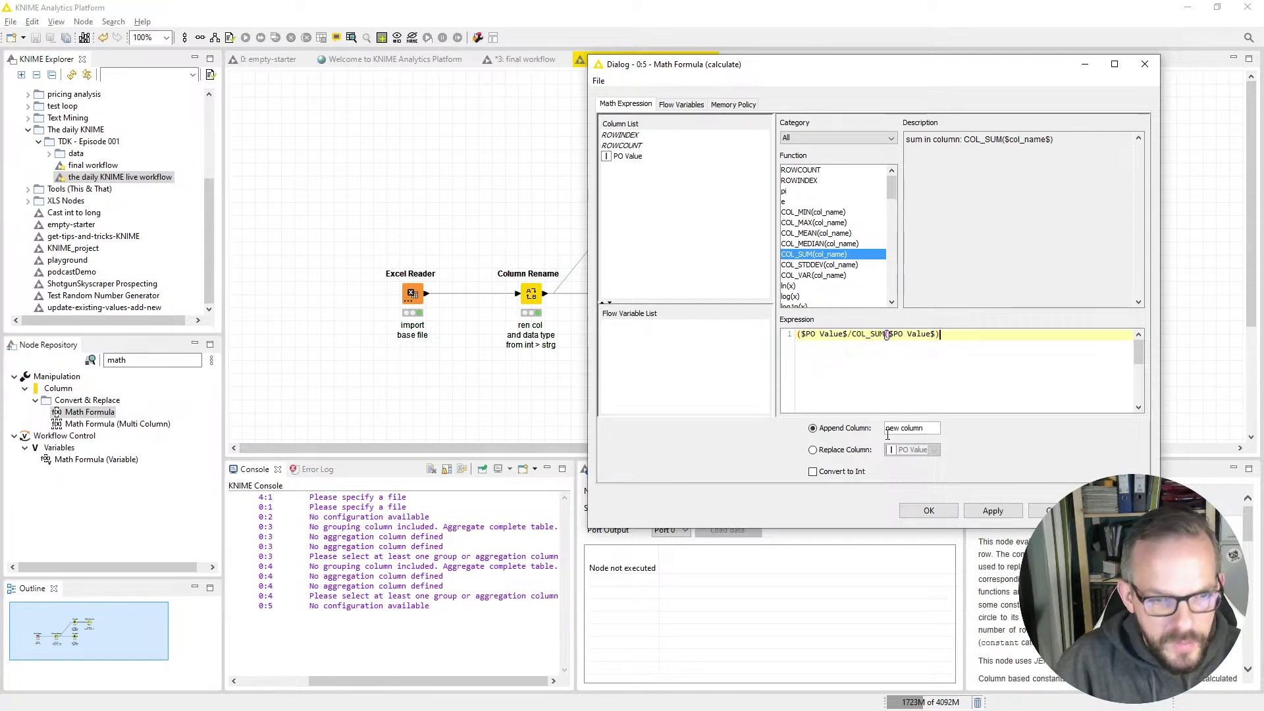
text()*100)
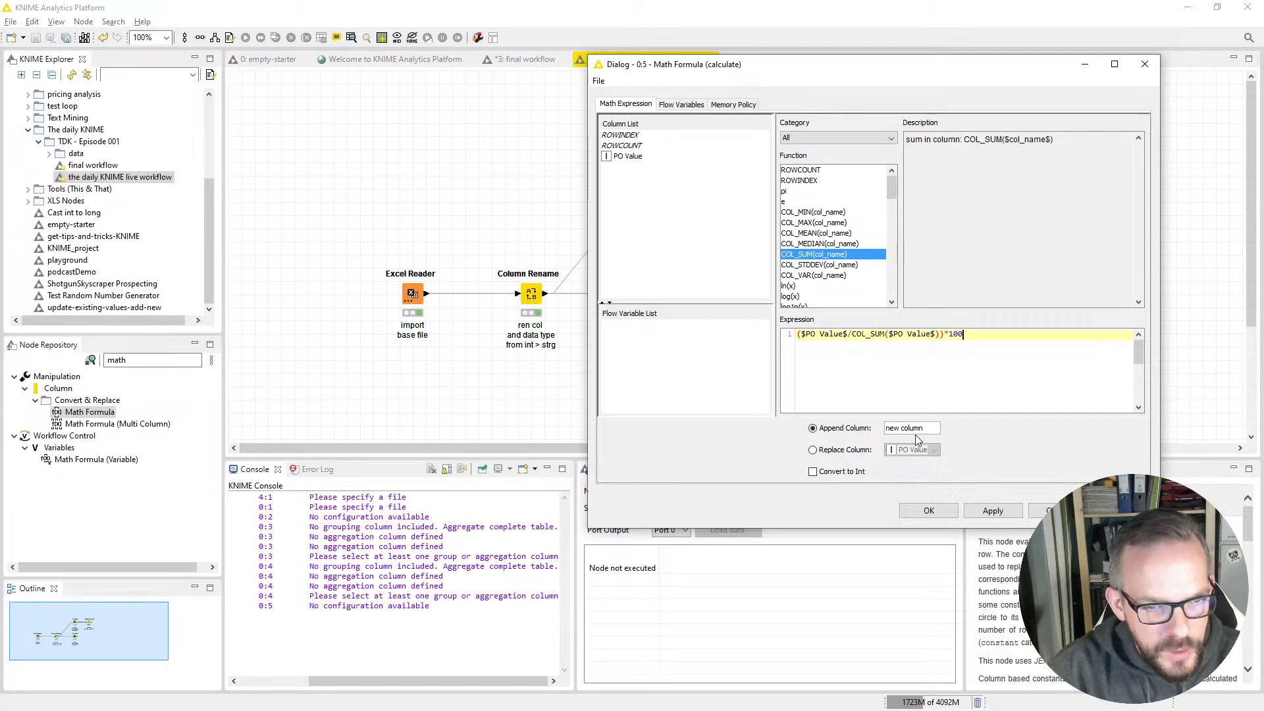
Name the appended column "share %" and confirm the Math Formula configuration.
drag(924, 428, 876, 432)
text(sh)
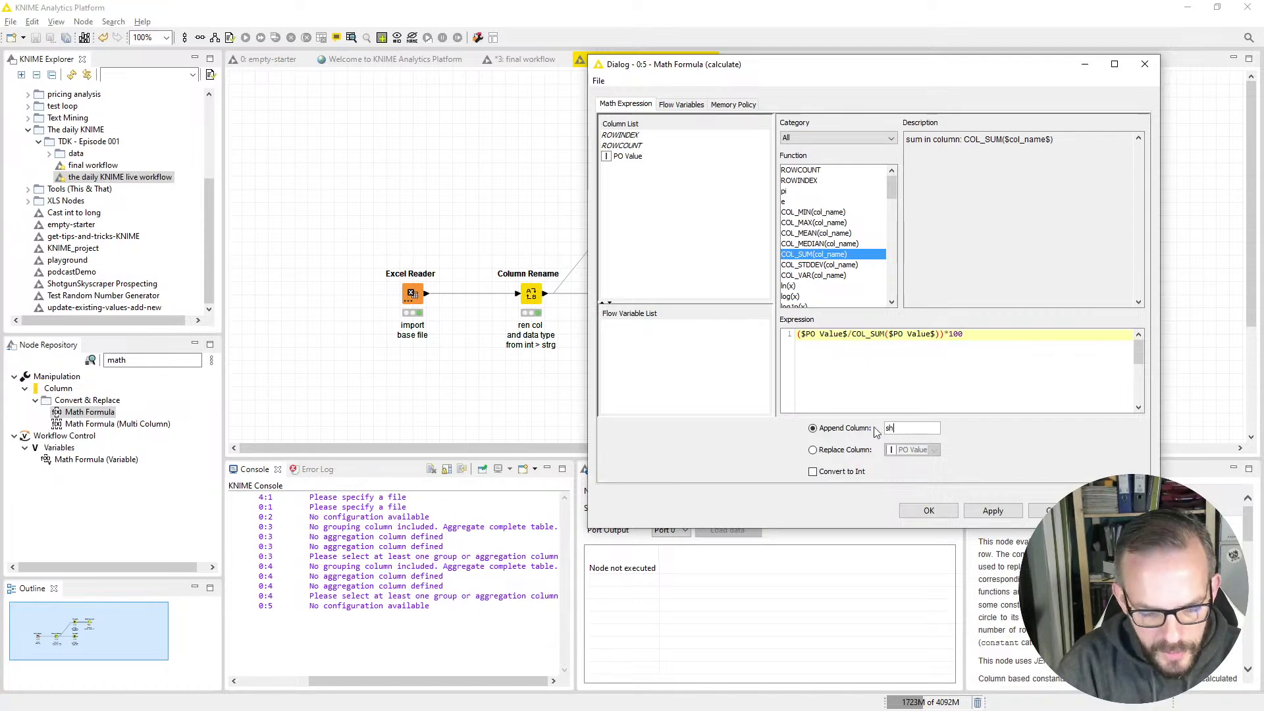
text(are %)
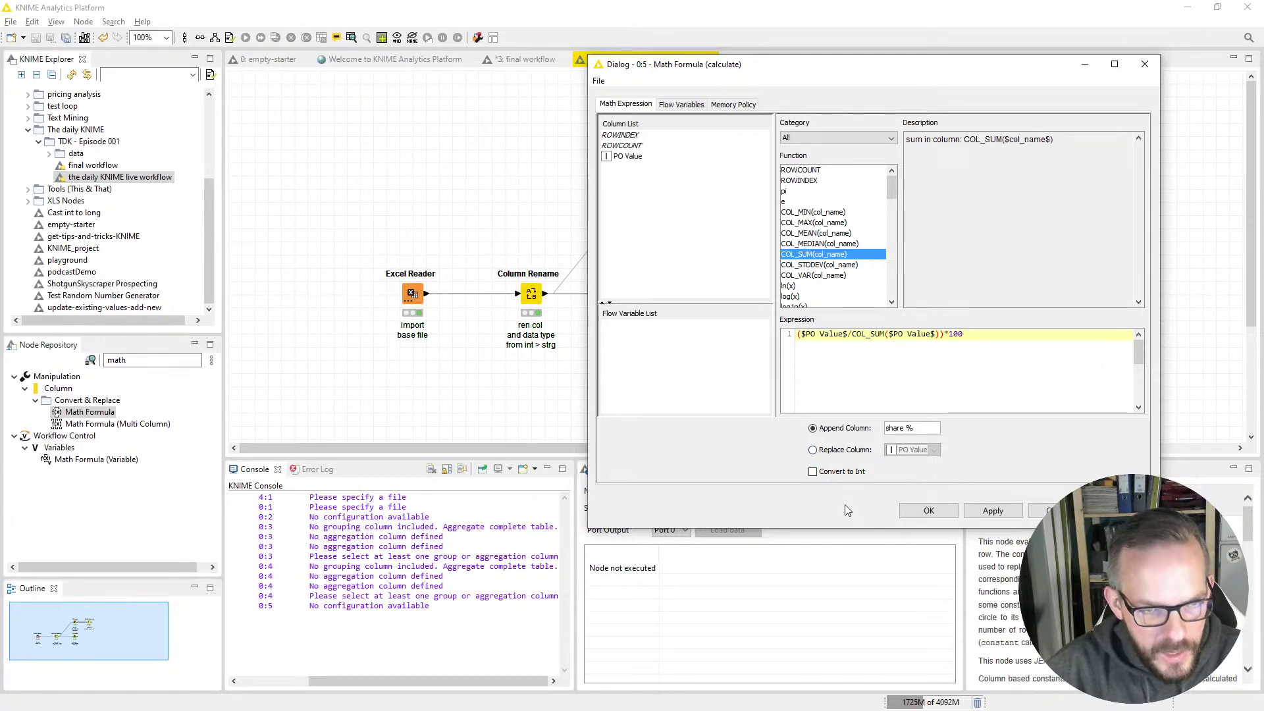
click(927, 511)
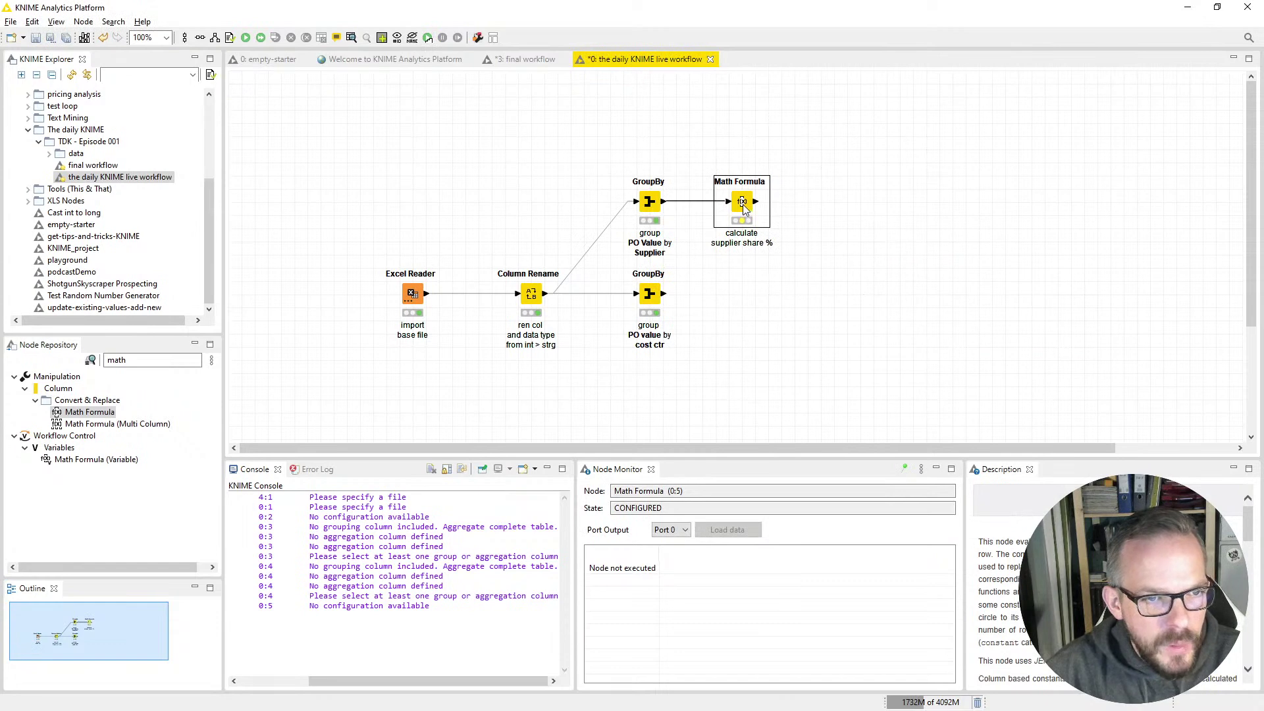
Execute the Math Formula node and inspect its output data, widening the share % column.
click(247, 37)
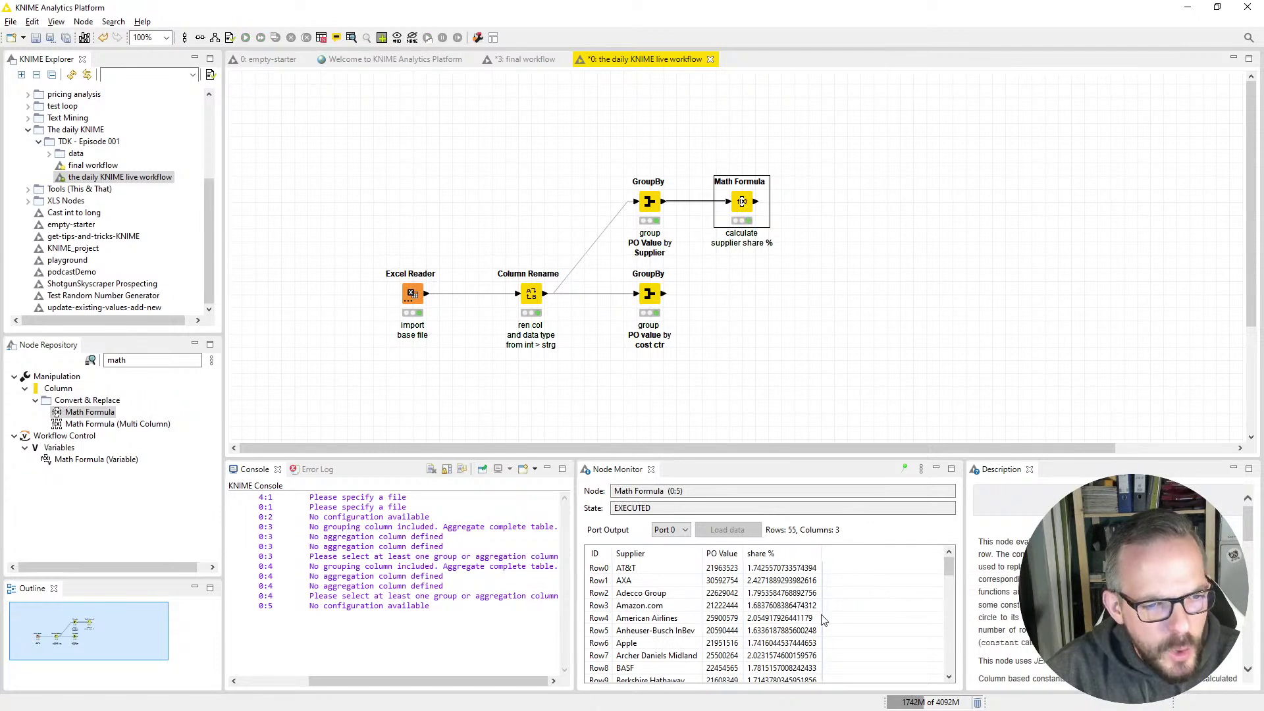
right_click(739, 208)
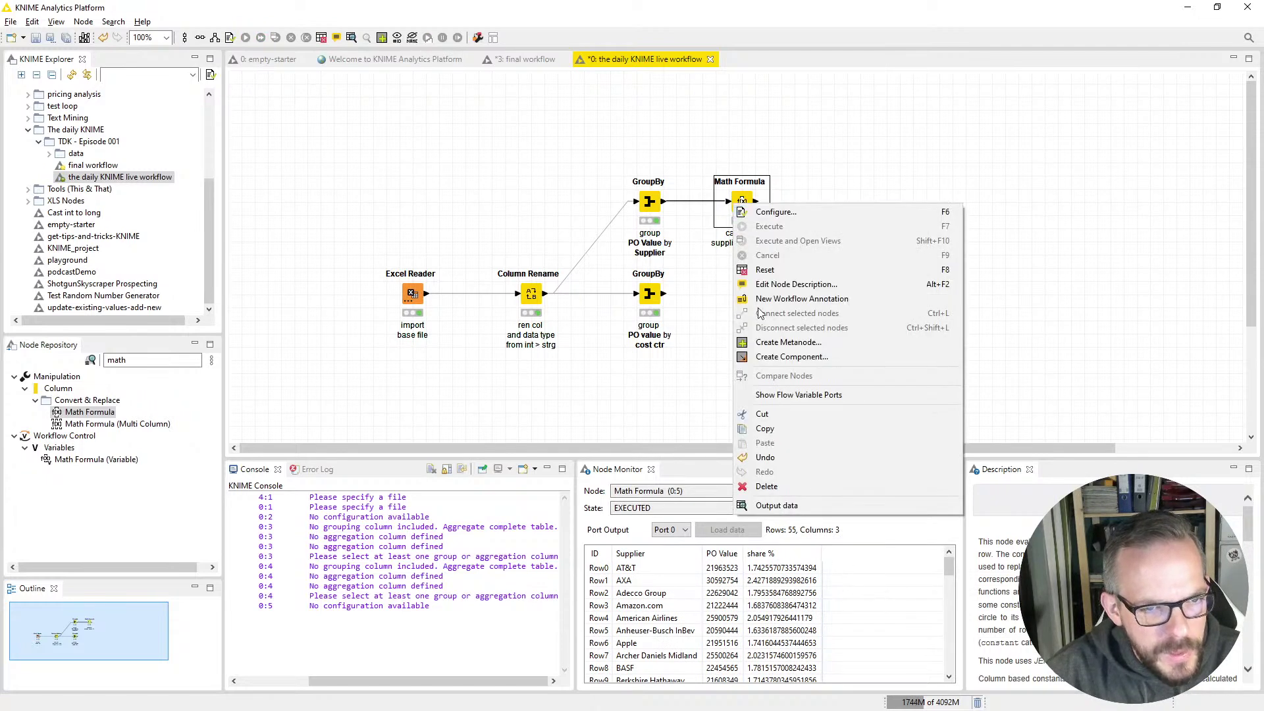
click(776, 501)
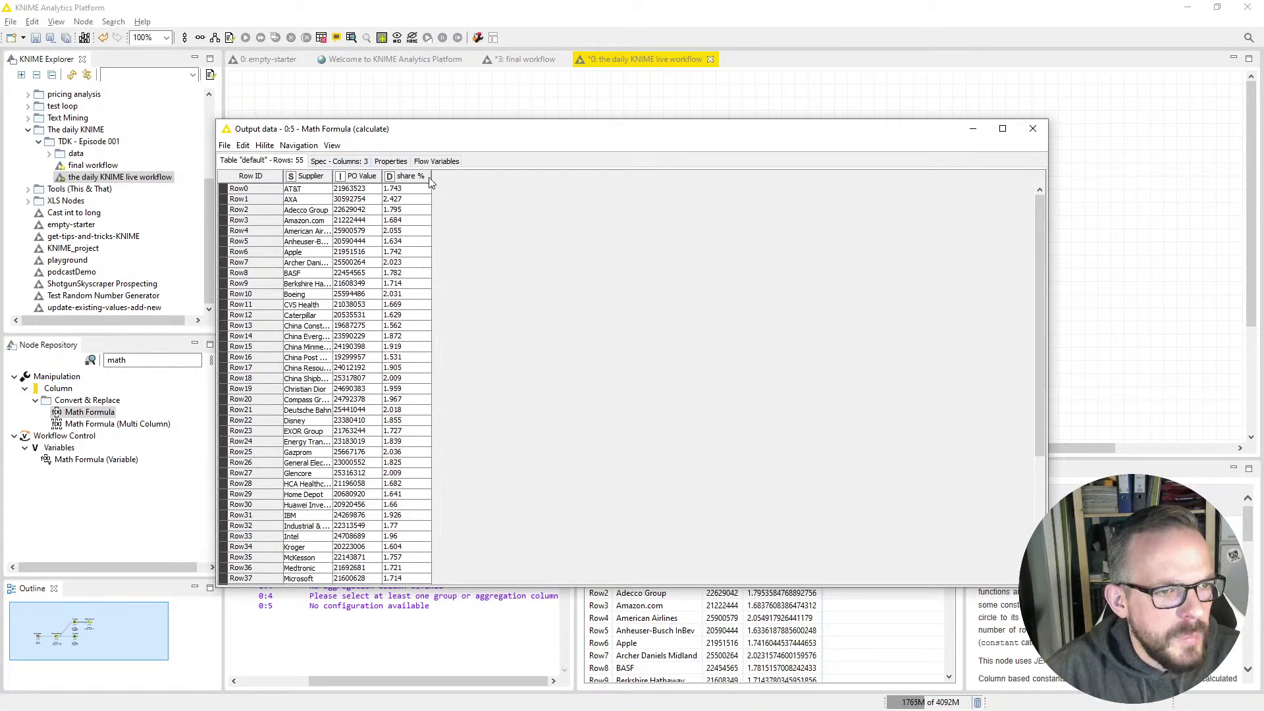
drag(431, 176, 470, 179)
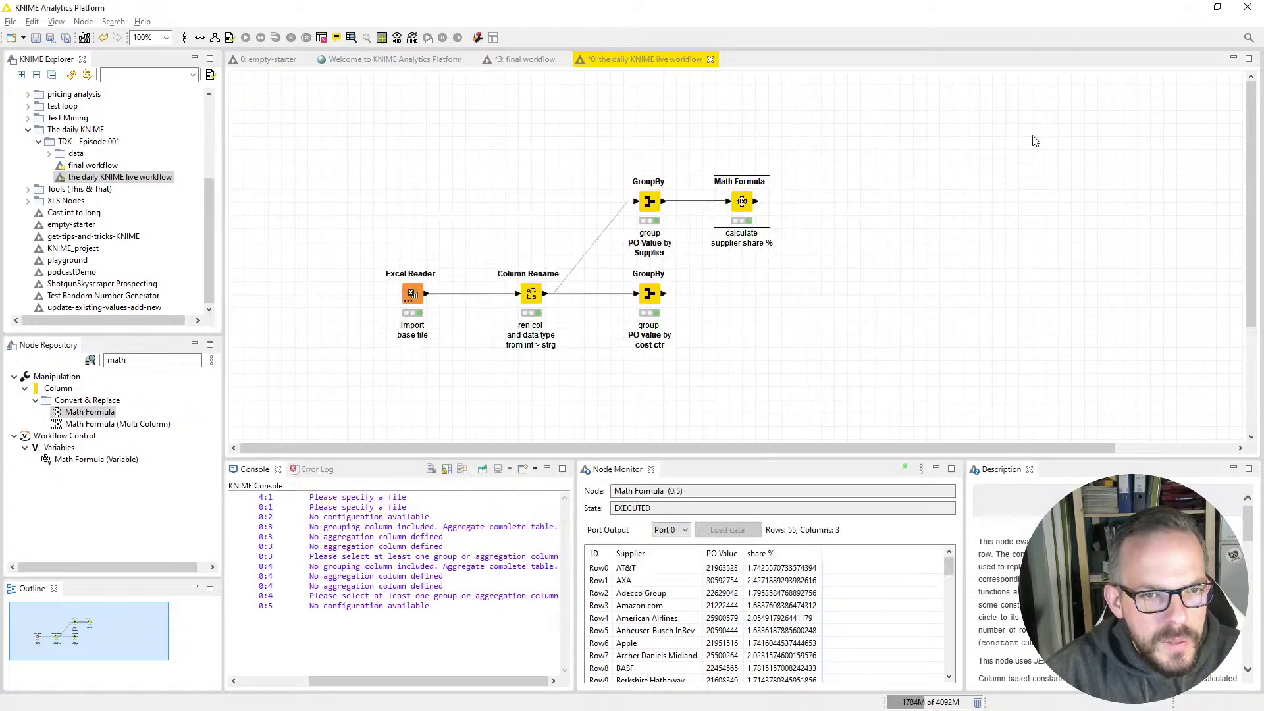
click(1032, 129)
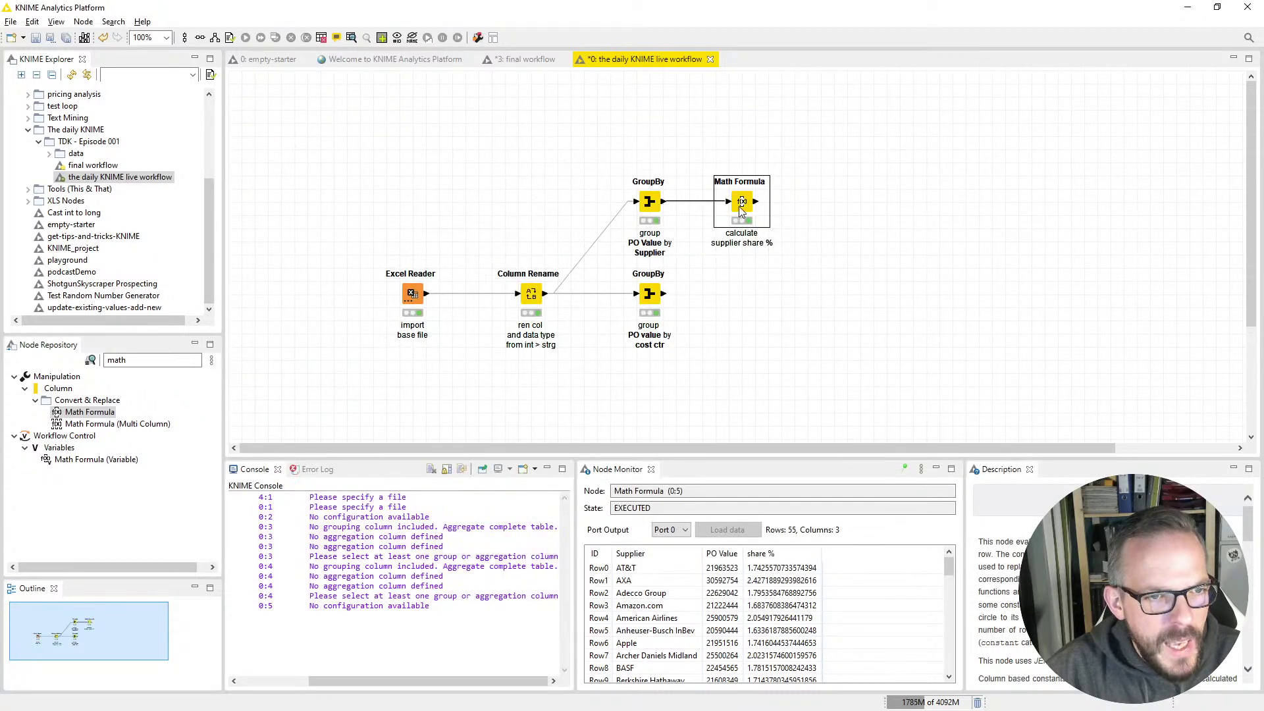
Reopen the Math Formula node's output data to check the share % values per supplier, and close it.
right_click(740, 208)
click(794, 516)
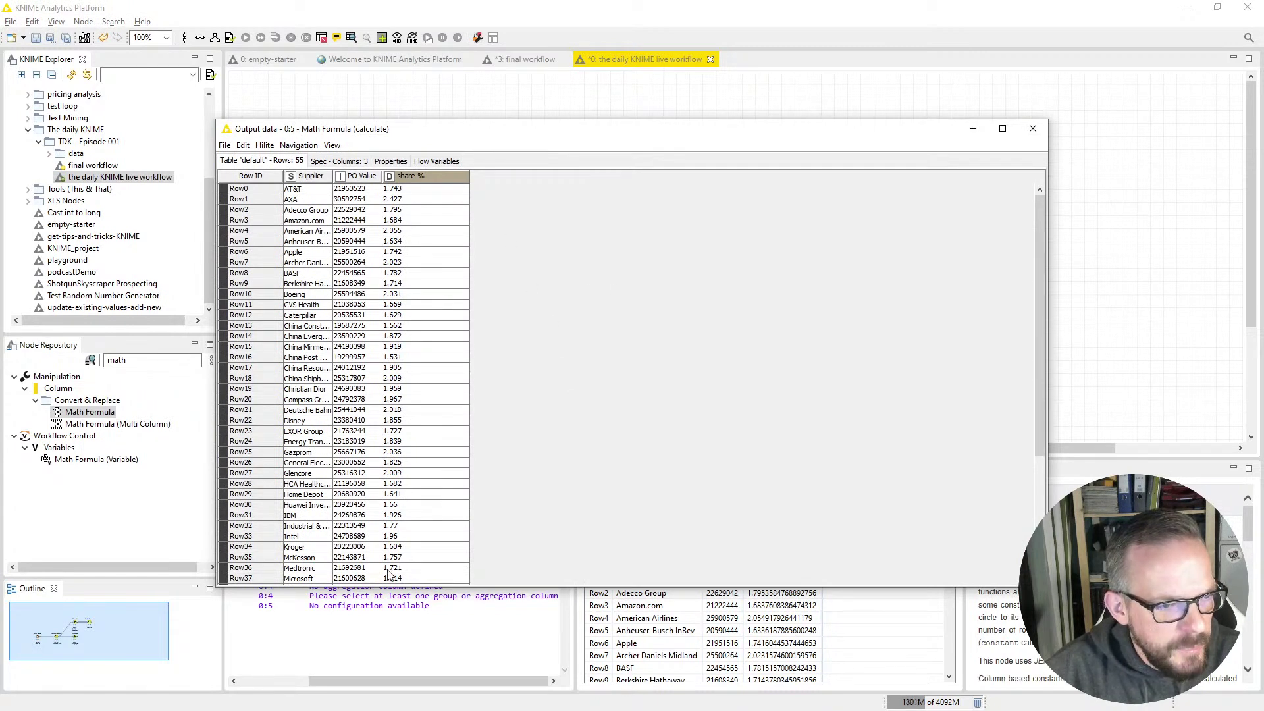
click(1031, 129)
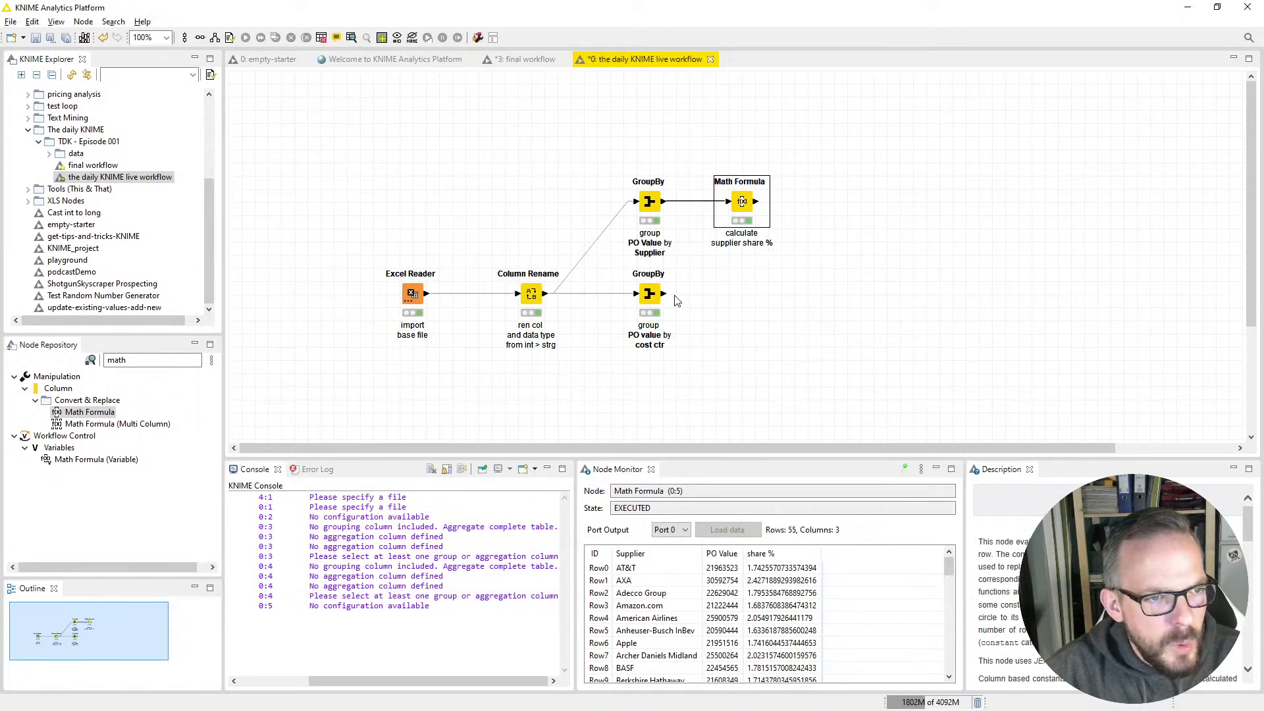
Review the PO Value sums per Cost Center in the lower GroupBy node's group table and close it.
click(654, 298)
right_click(655, 299)
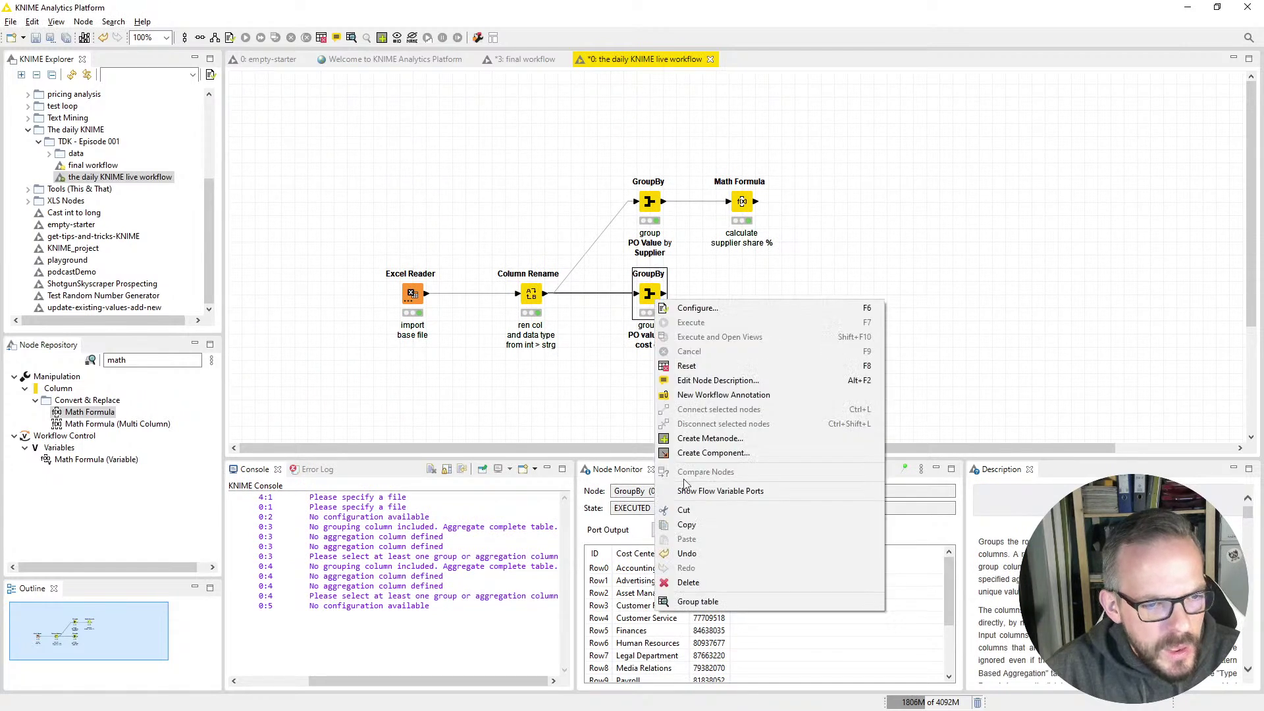
click(698, 601)
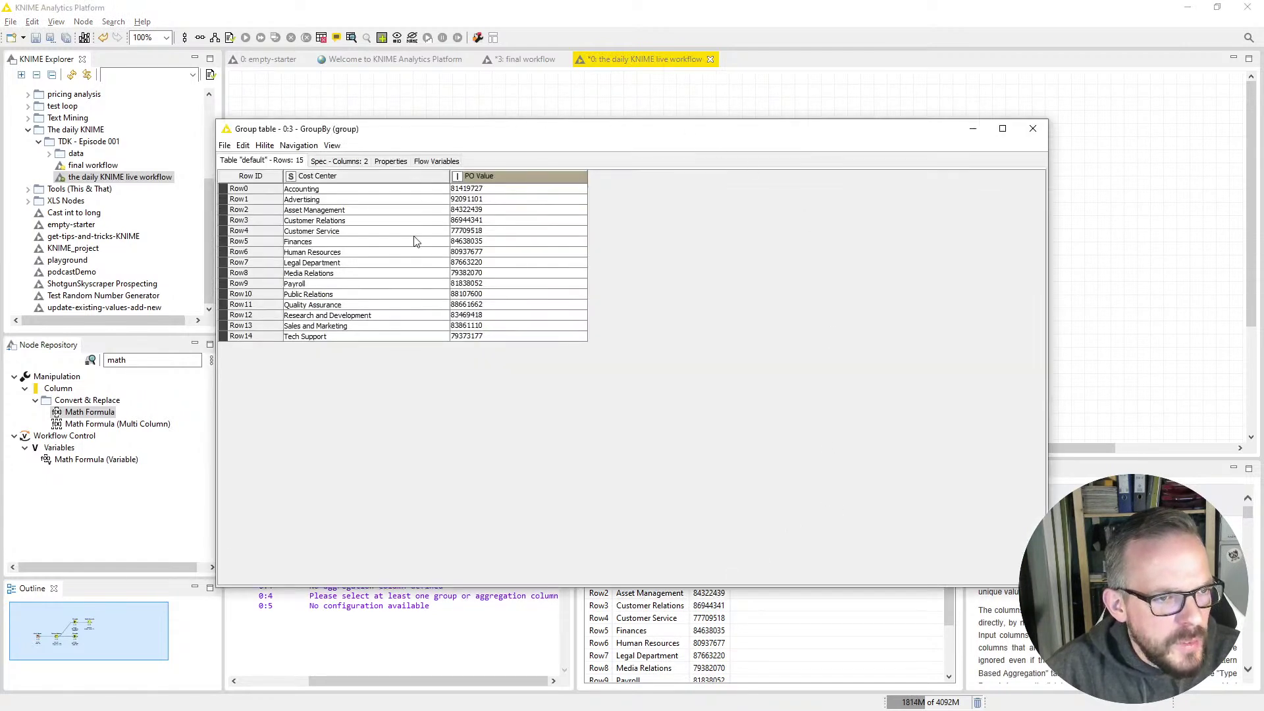
click(1032, 129)
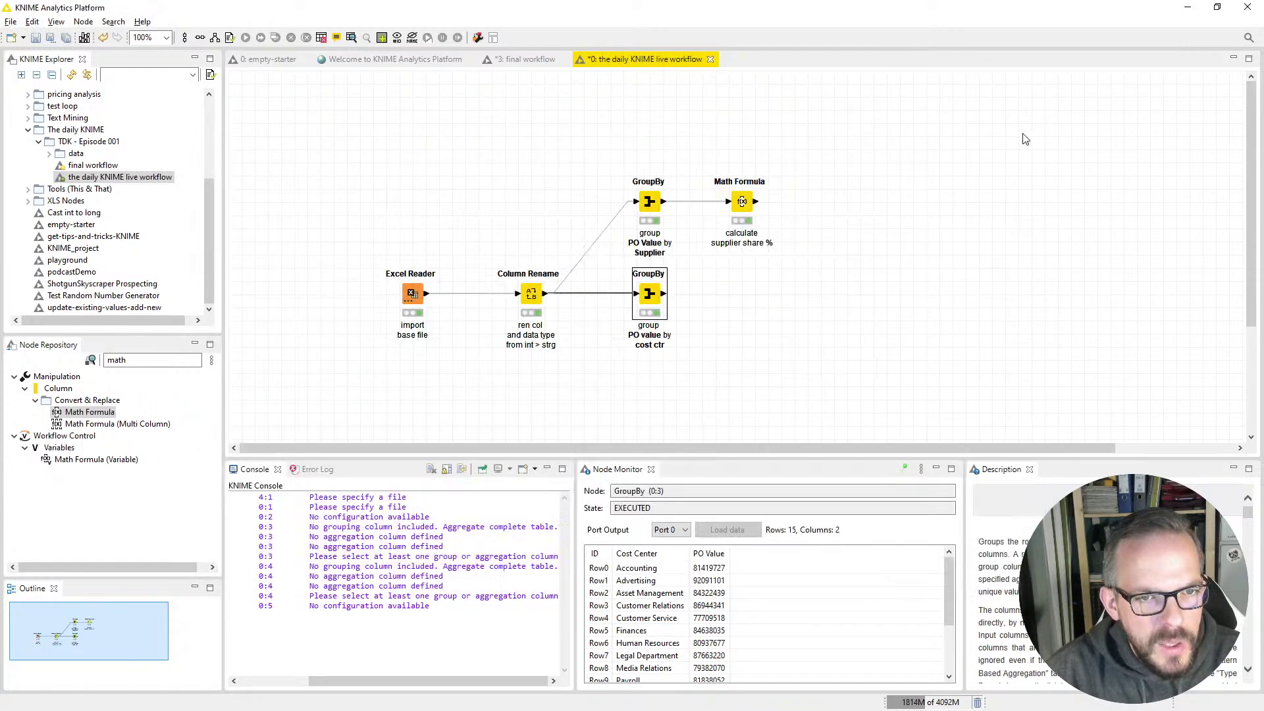
click(845, 310)
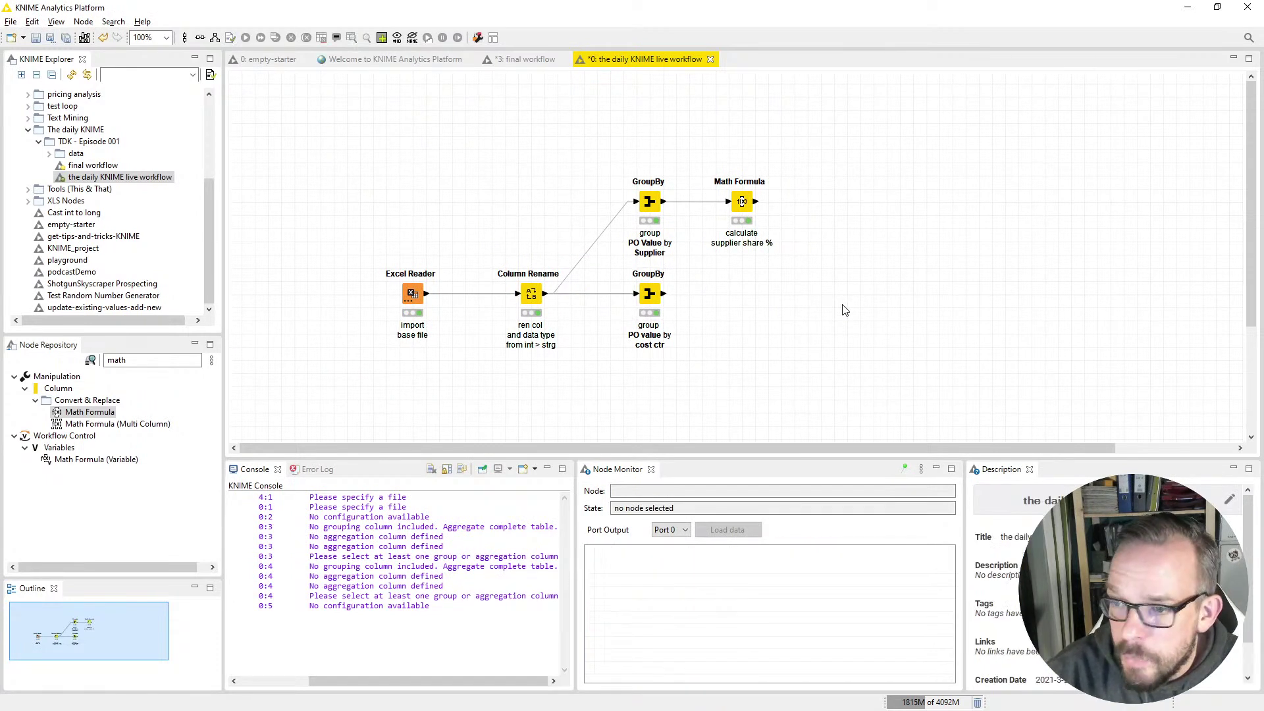
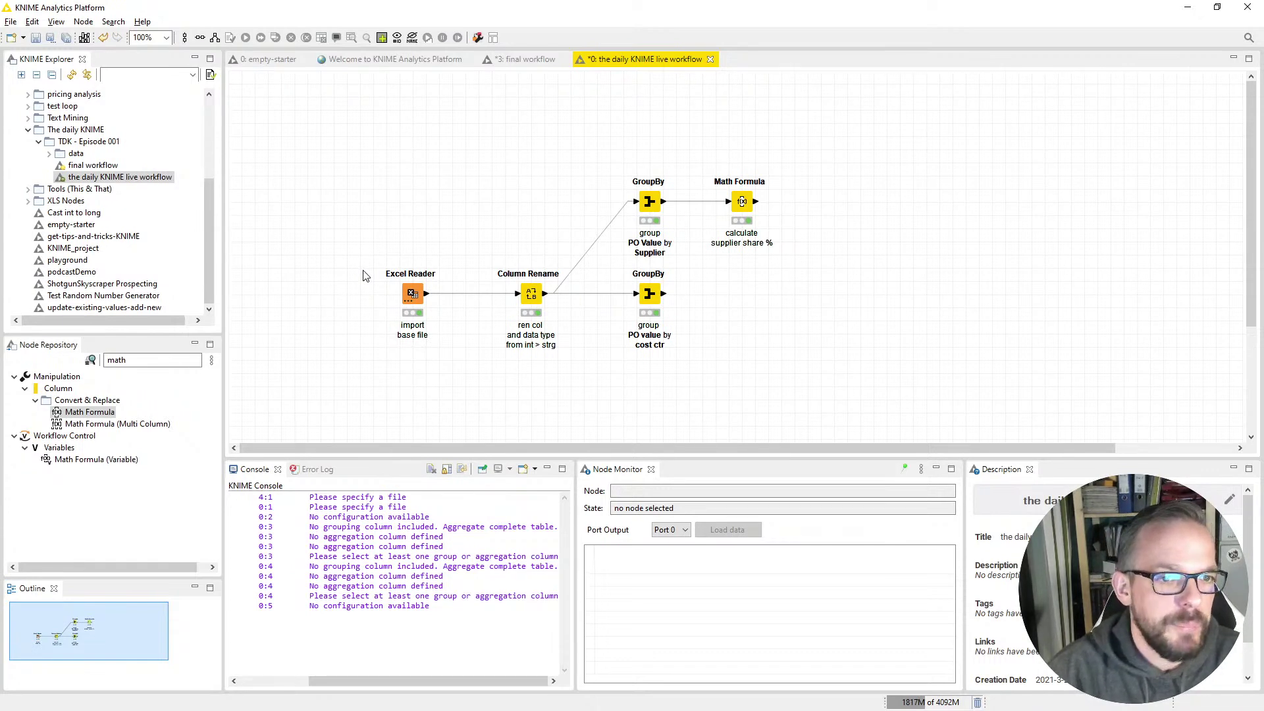
Add an Excel Writer node connected to the Math Formula output and space it slightly away from that node.
click(70, 347)
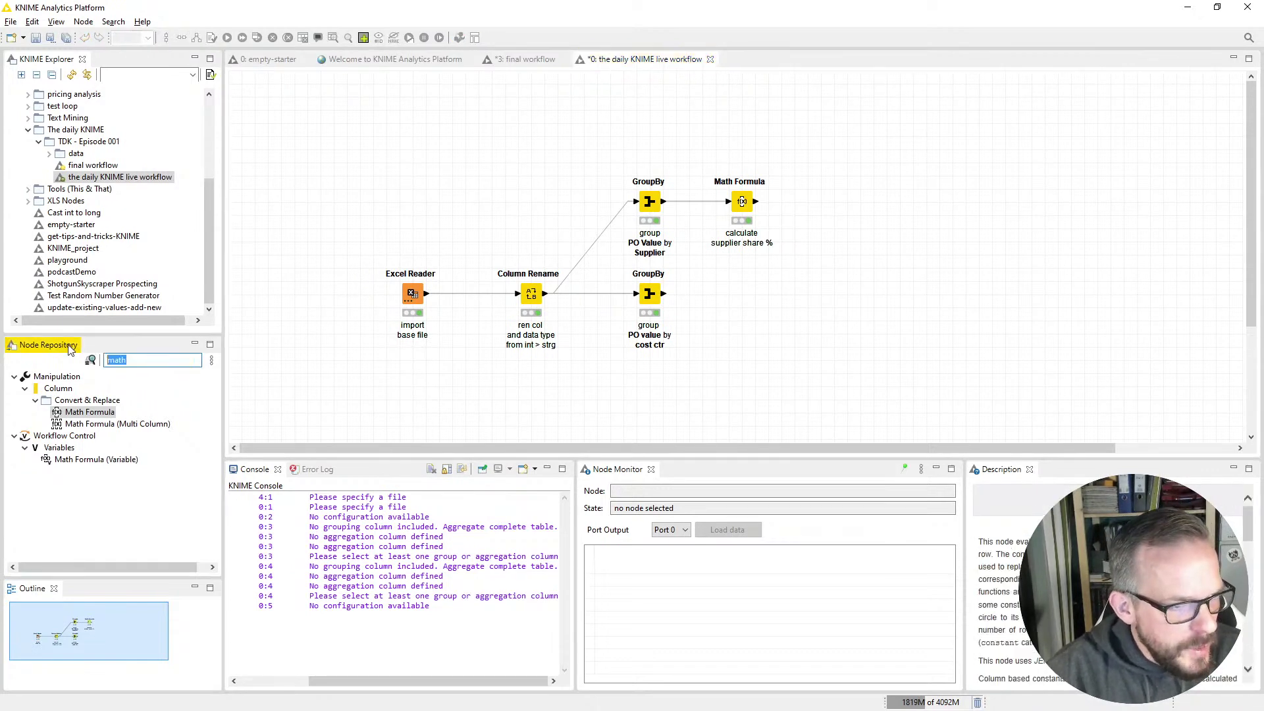
text(excel)
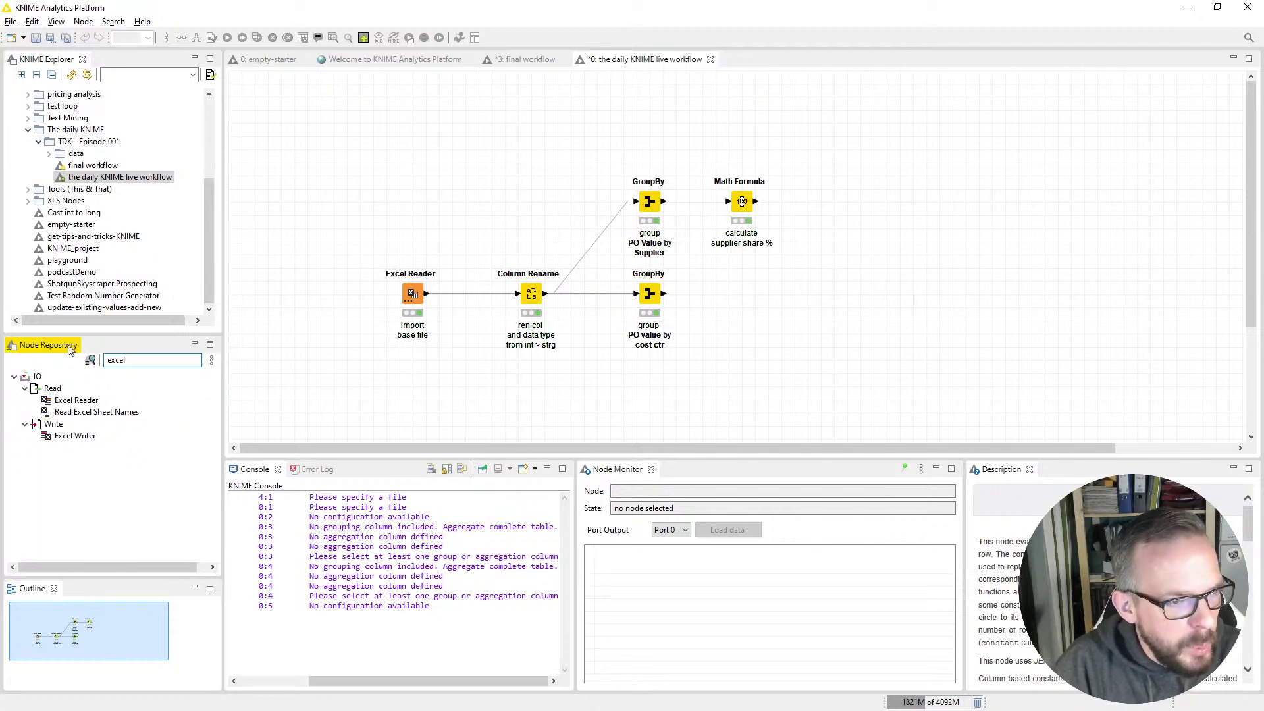
text( wri)
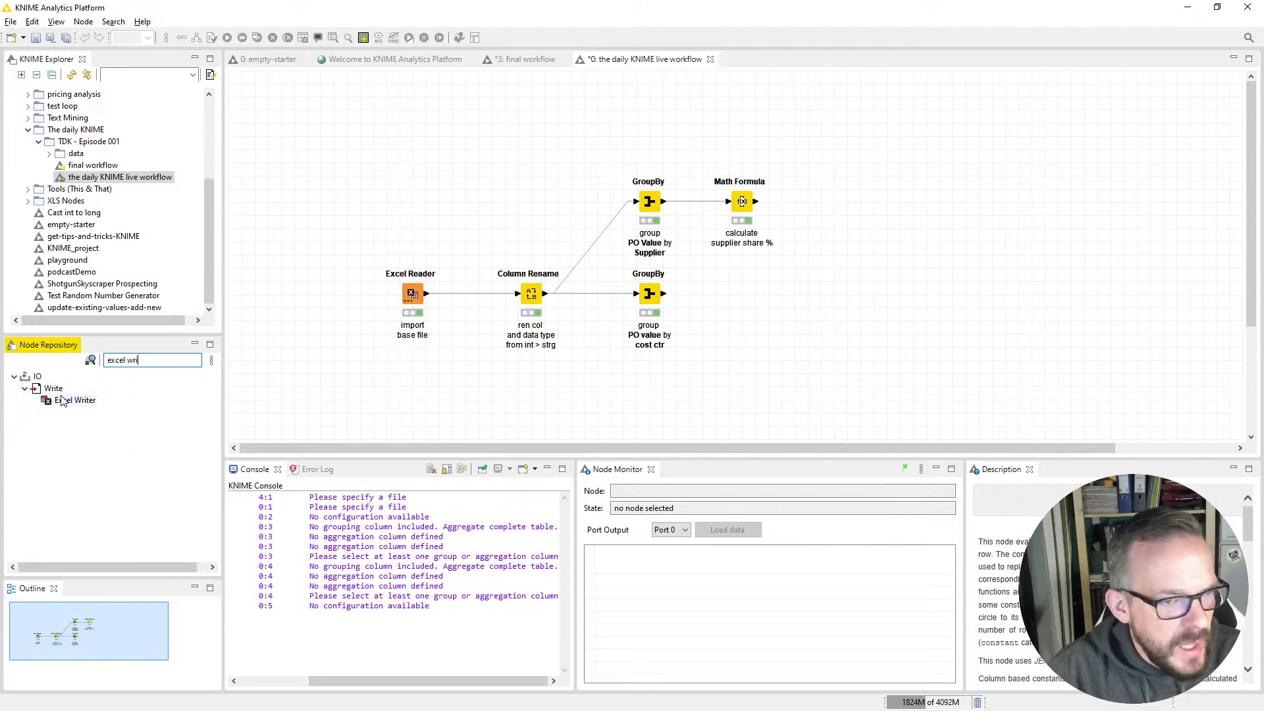
click(742, 202)
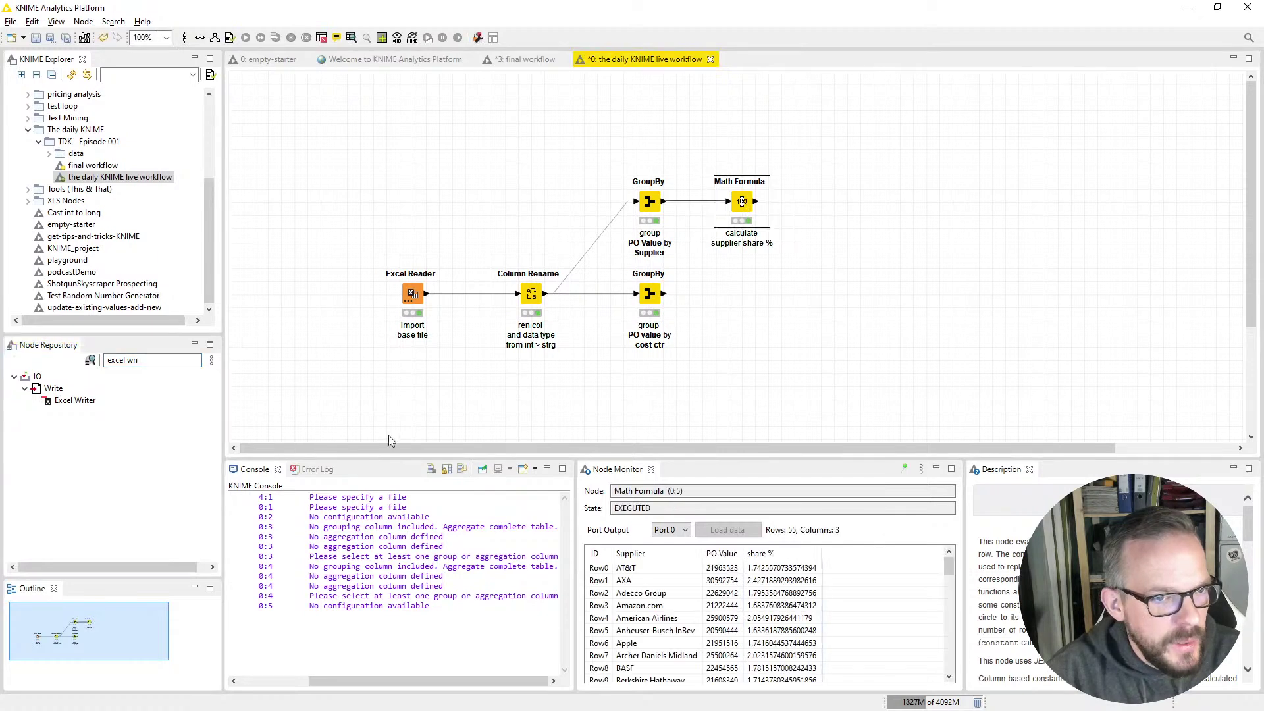
double_click(75, 400)
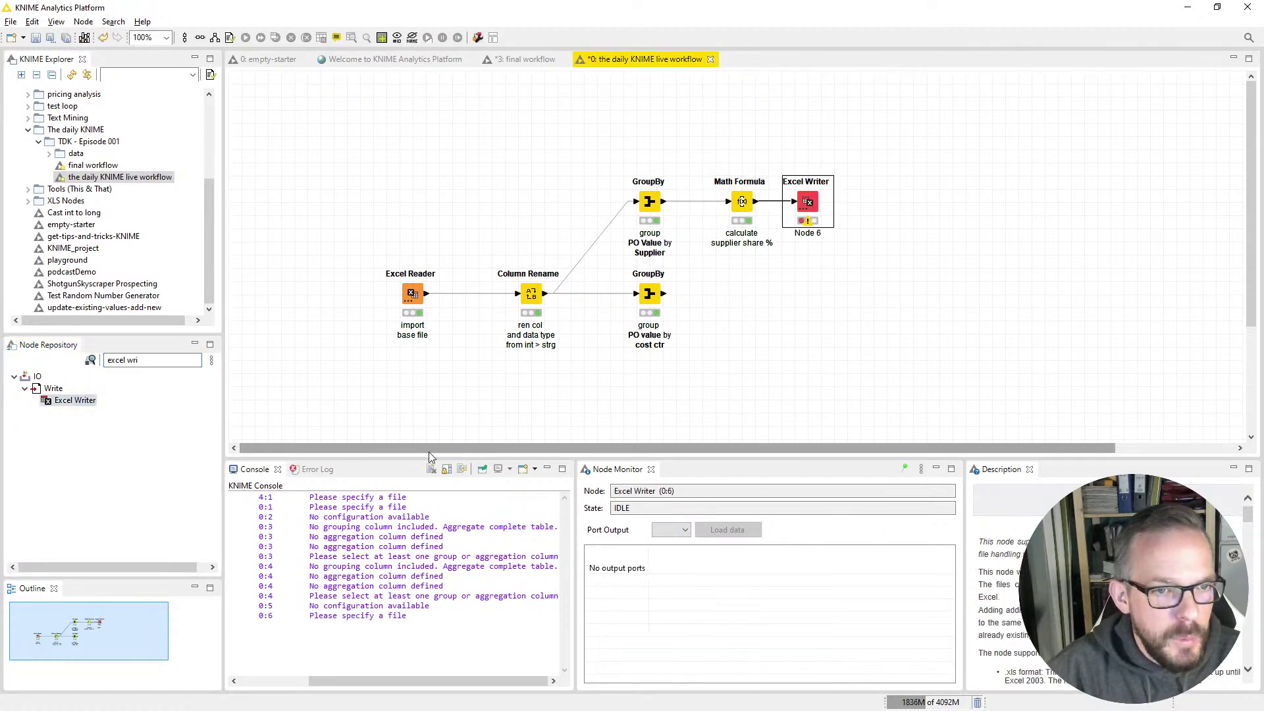
key(Right)
key(Right)
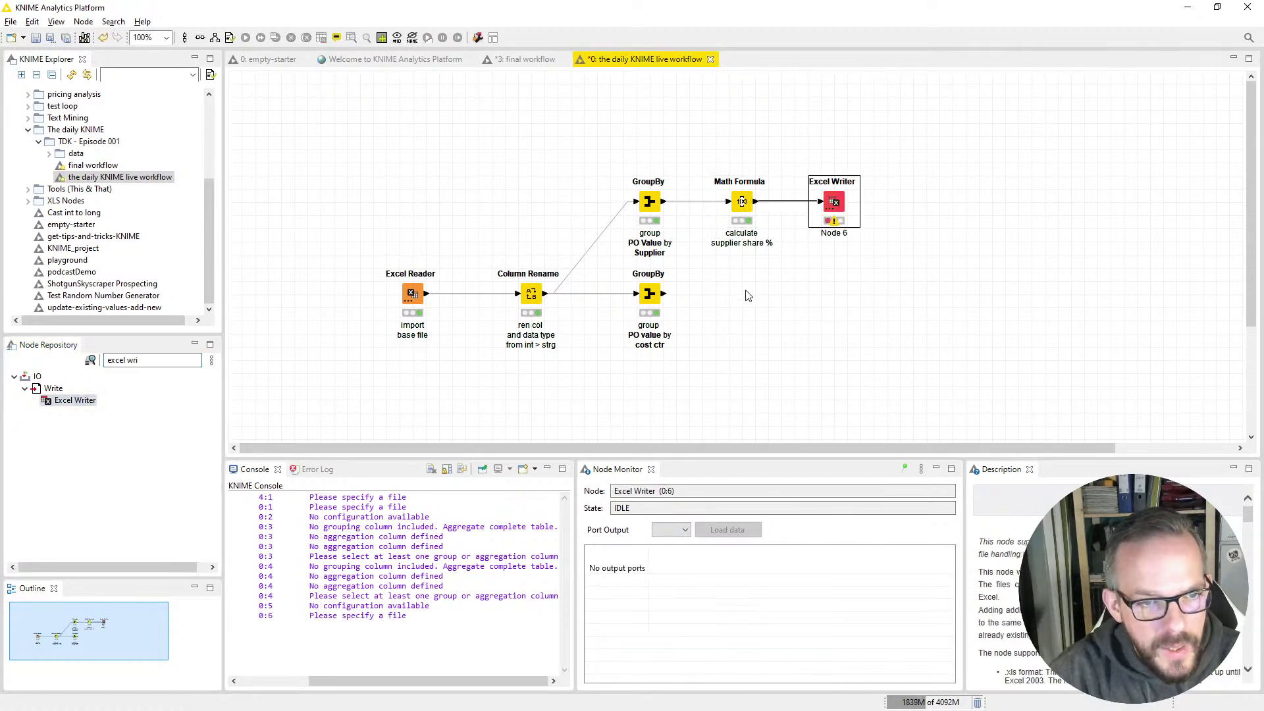
Label the new Excel Writer node "write Supplier PVO sheet" over three lines.
double_click(830, 233)
text(writ)
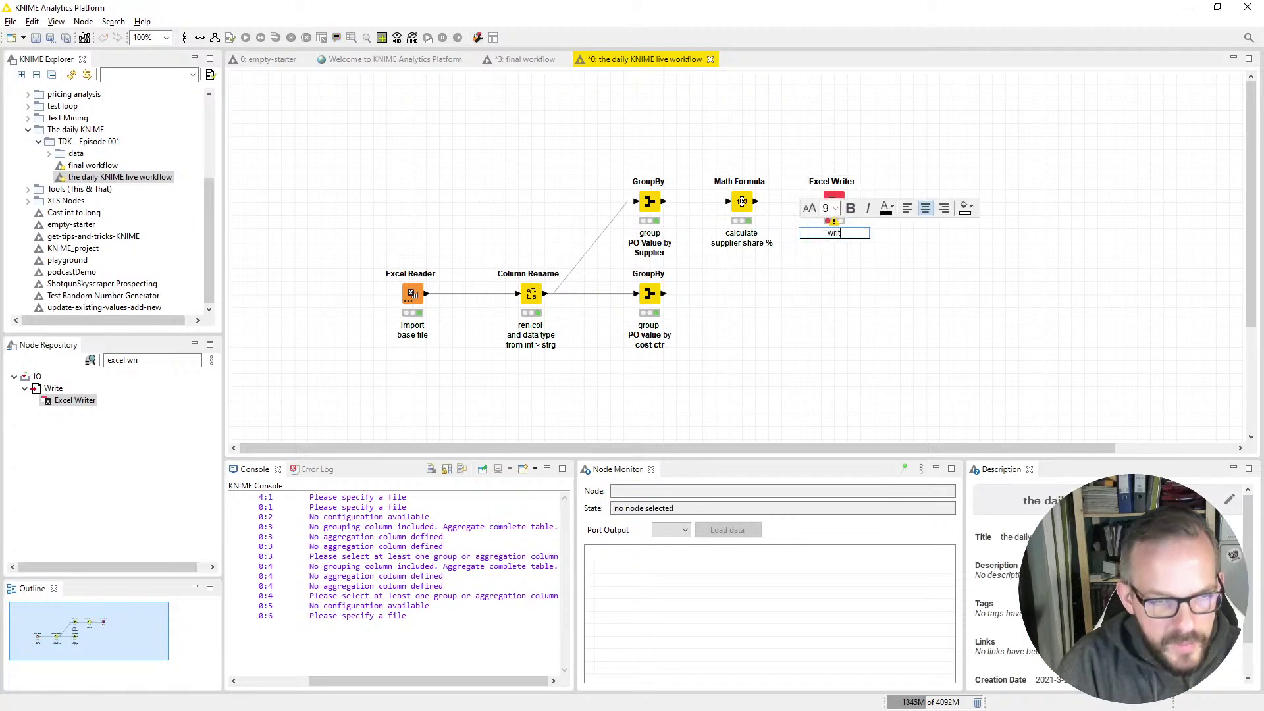
text(e)
key(Return)
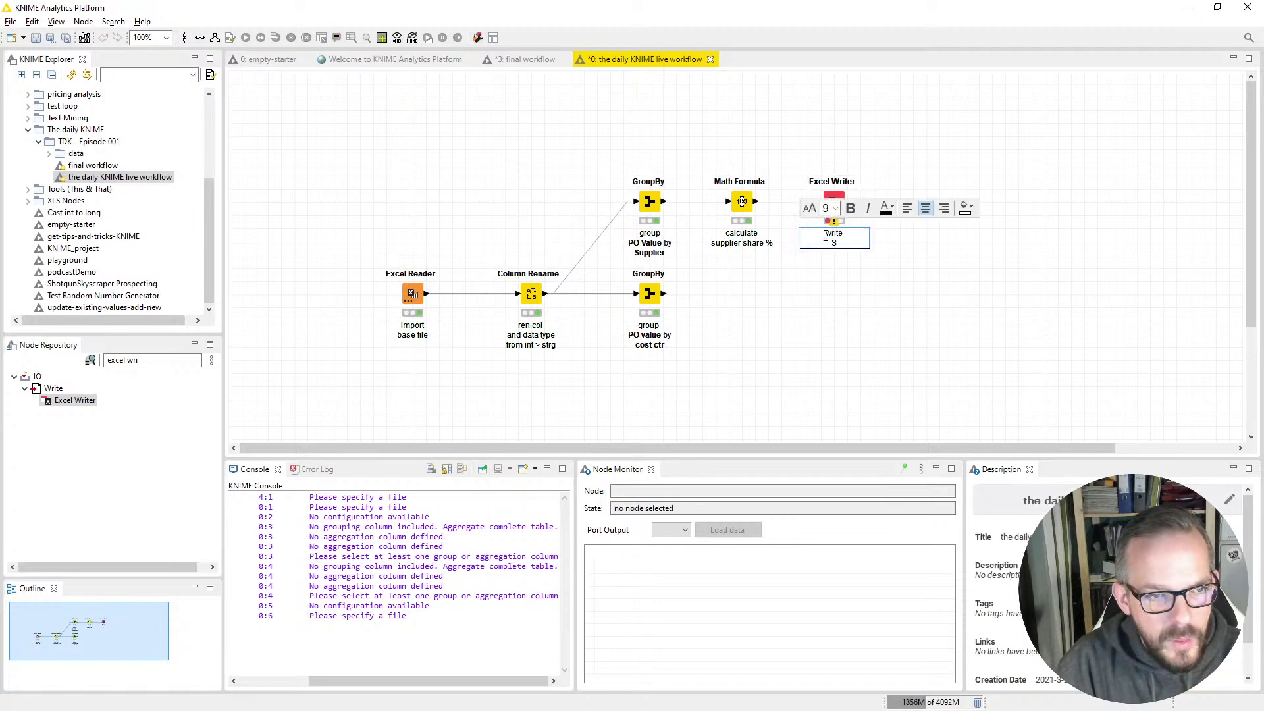
text(Supplier PVIO)
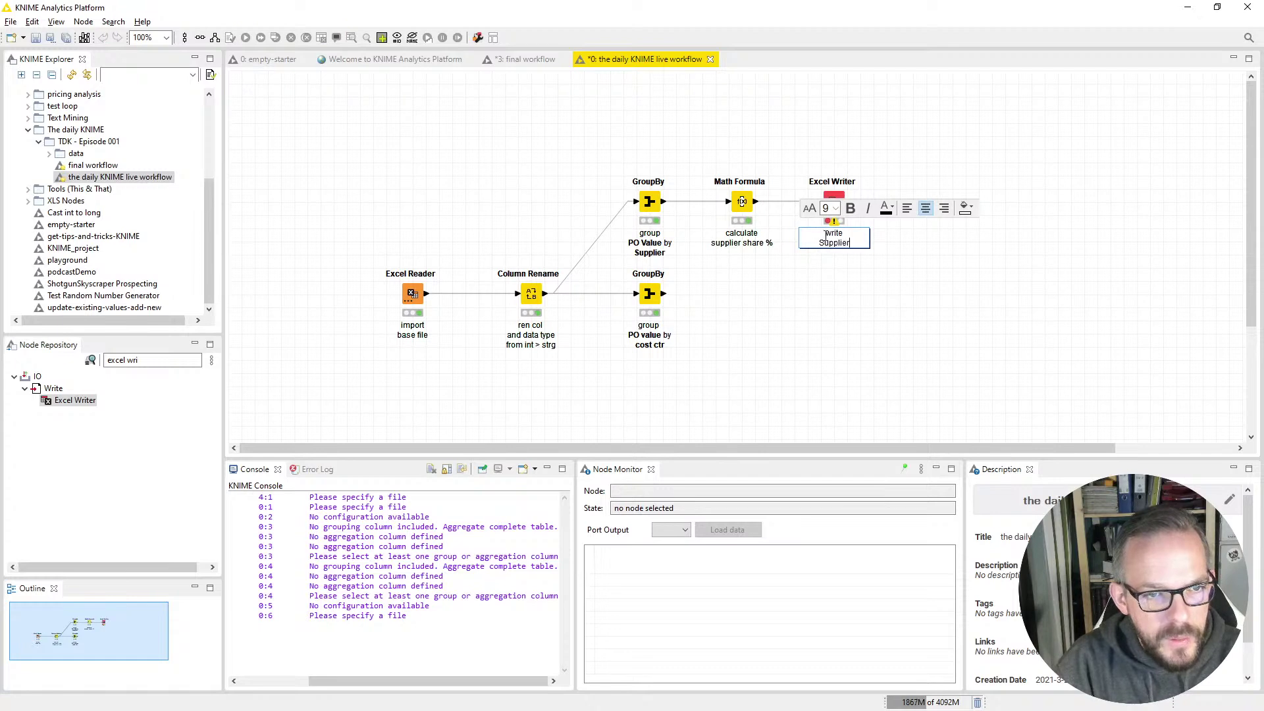
key(BackSpace)
key(BackSpace)
text(O)
key(Return)
text(sheet)
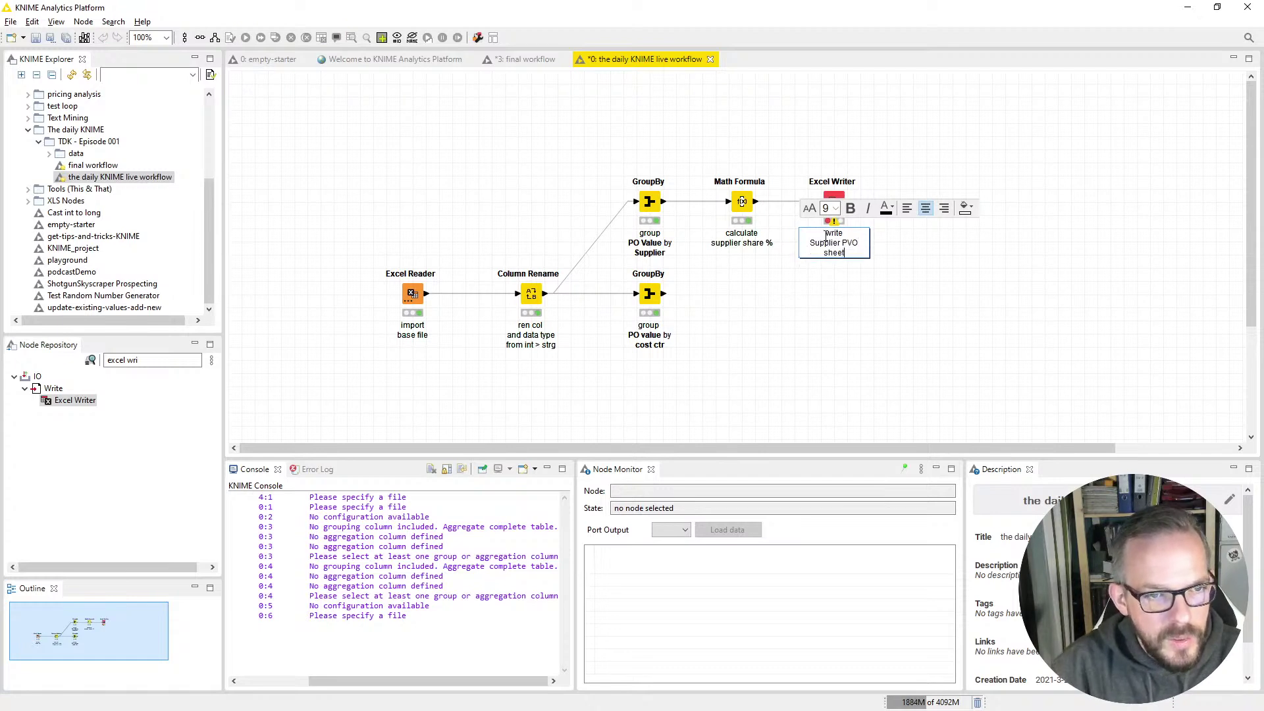
click(861, 333)
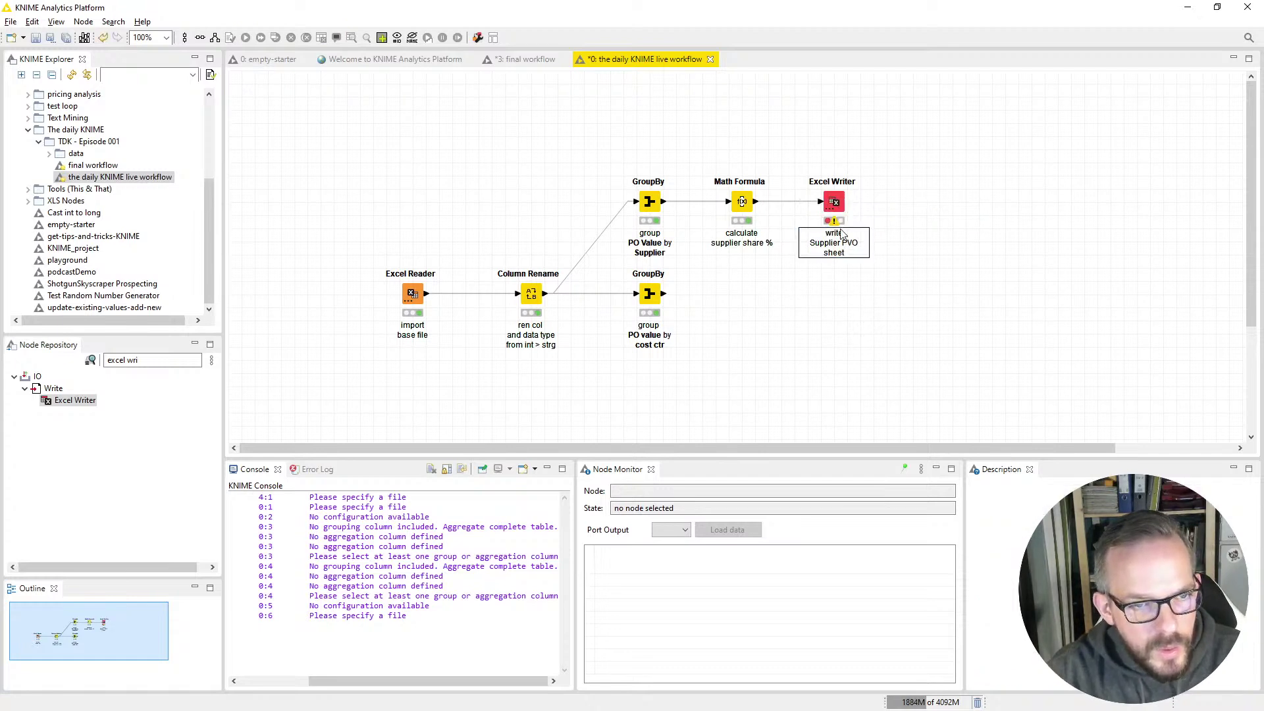
Set the Excel Writer's output relative to the current workflow, choosing "example-data-set - final.xlsx" in the data folder.
double_click(831, 201)
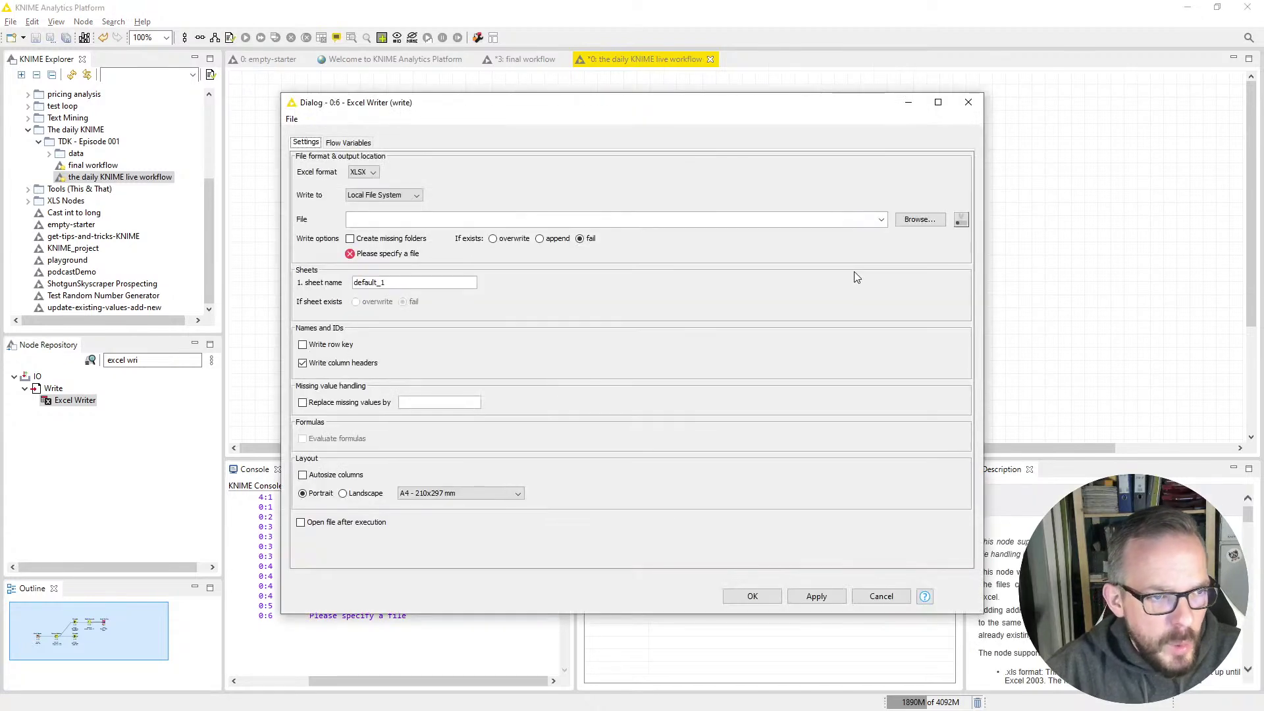
click(400, 198)
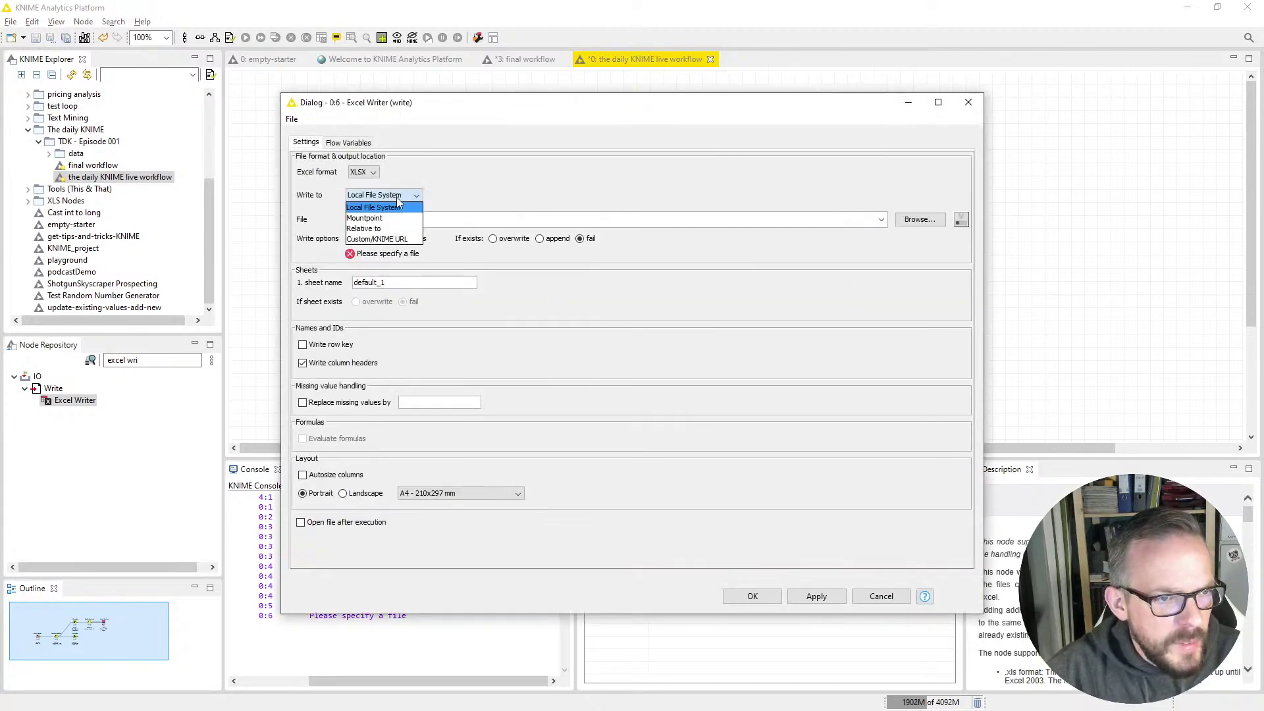
click(390, 226)
click(479, 196)
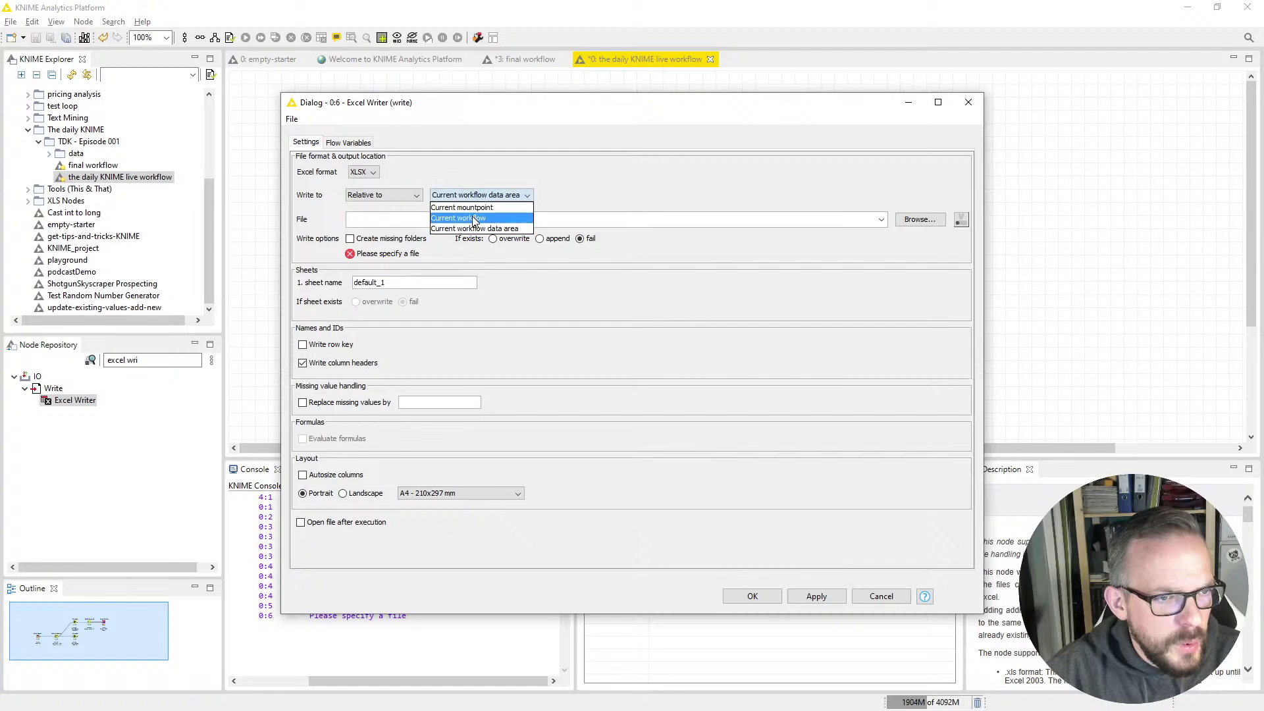
click(458, 218)
click(920, 220)
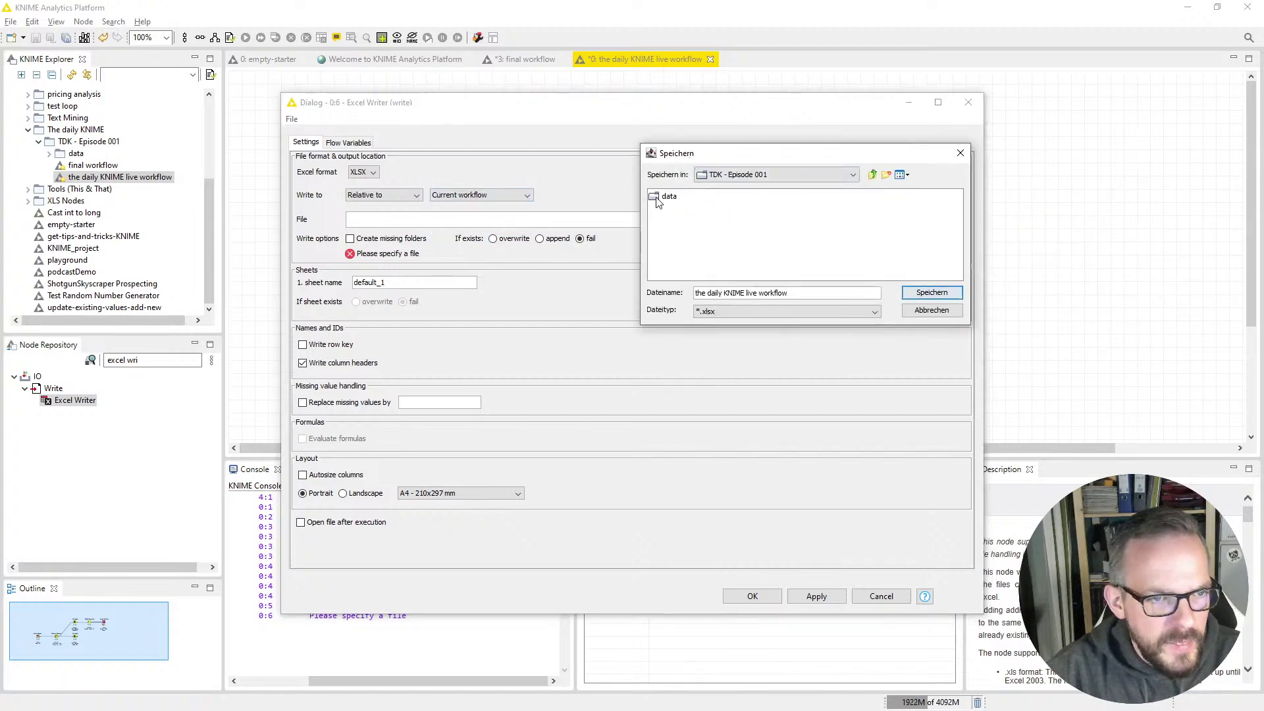
double_click(664, 197)
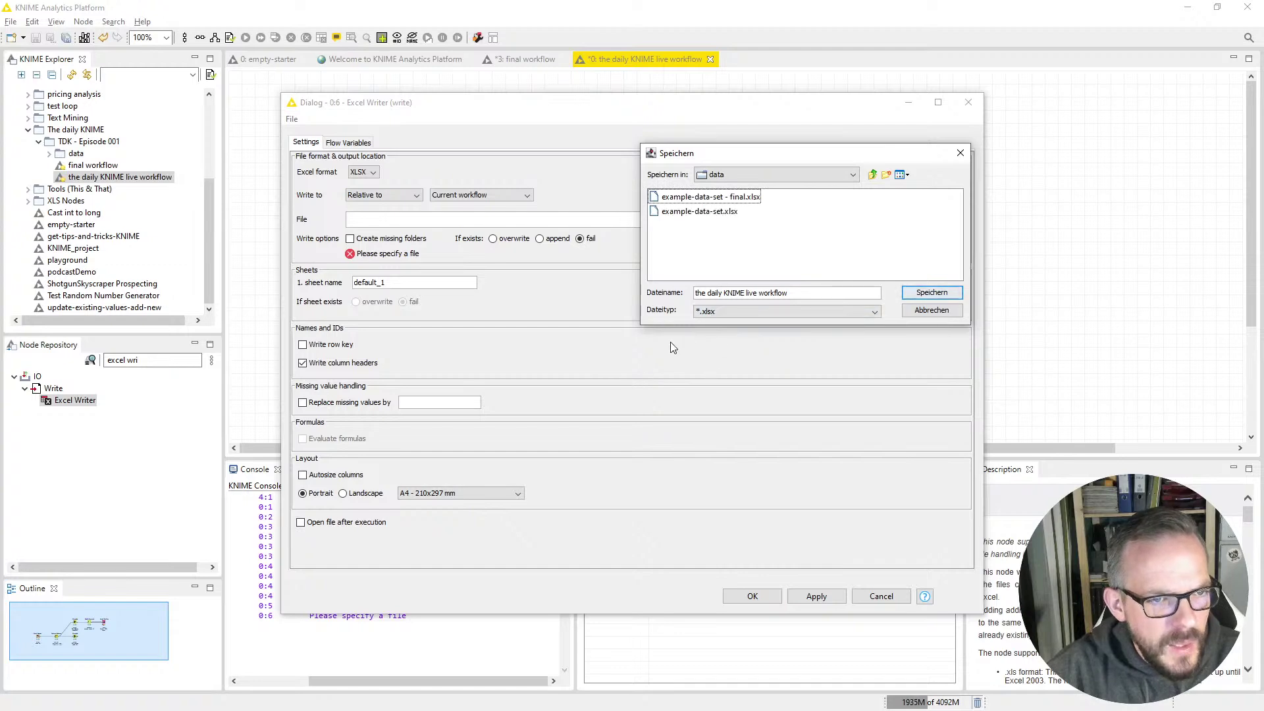
click(727, 197)
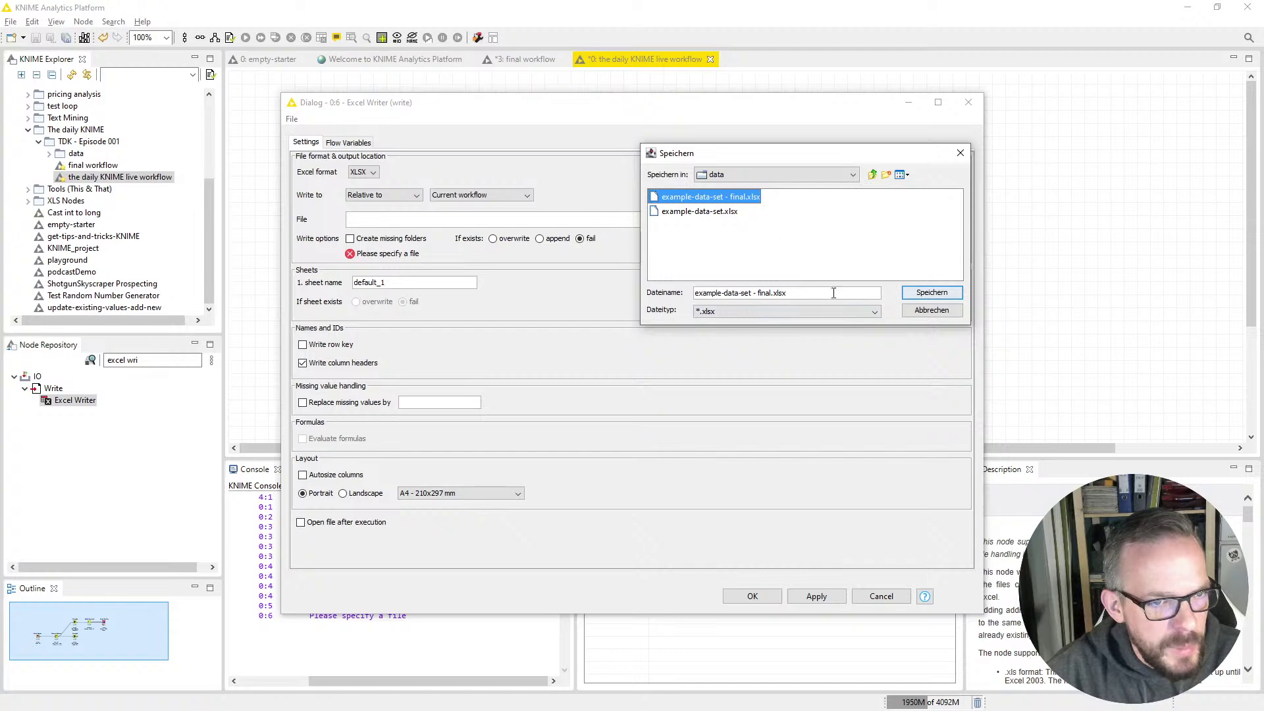
click(925, 296)
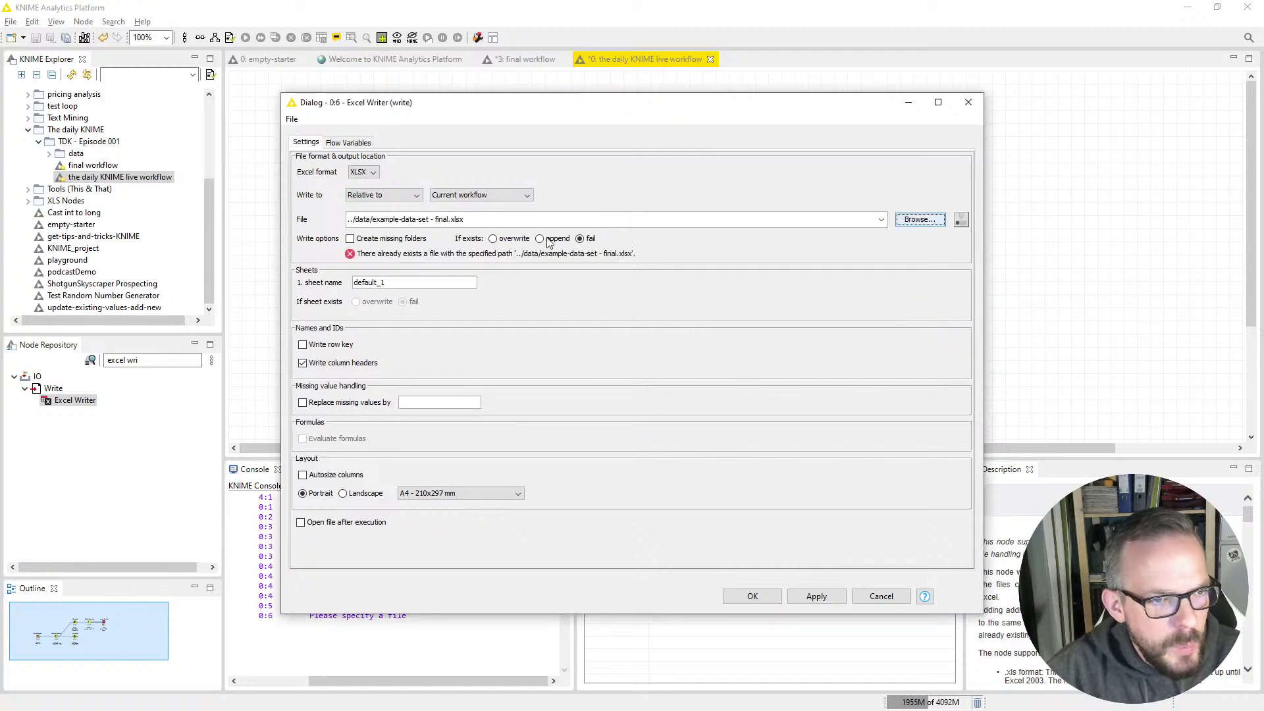
Configure the writer to append sheet "supplier PVO", overwriting any existing sheet, with autosized columns, and execute the node.
click(550, 238)
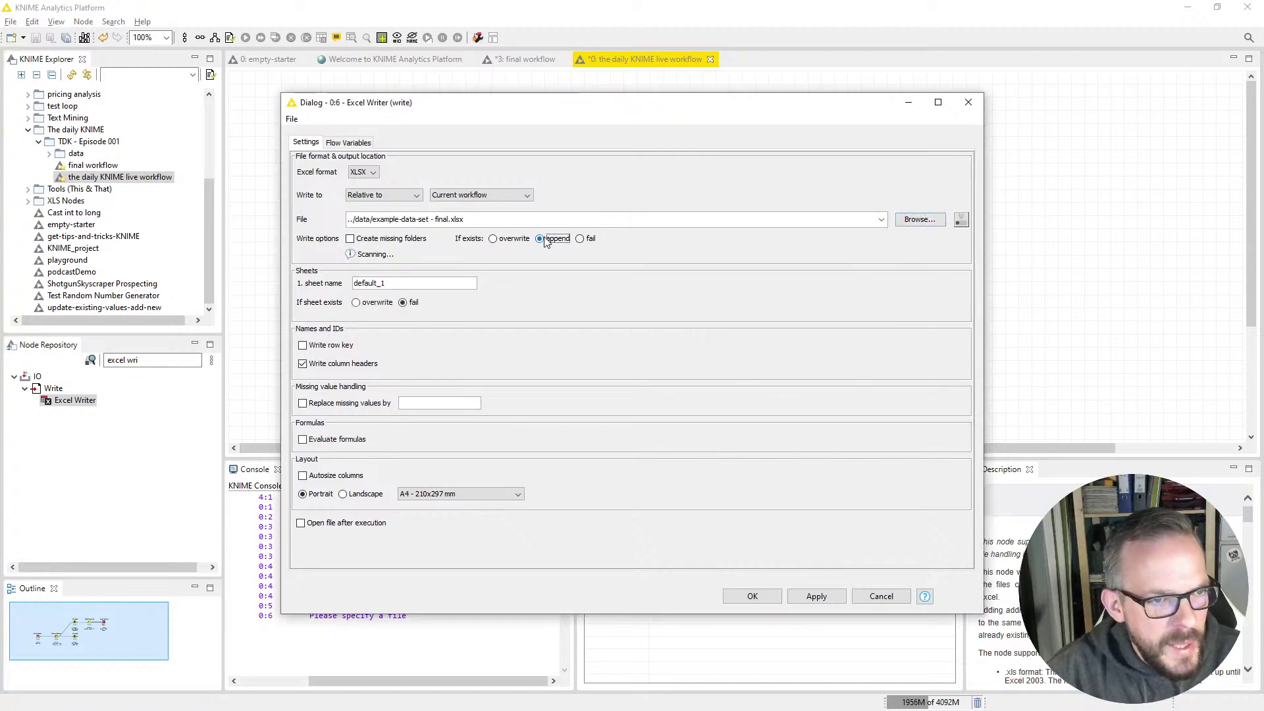
click(355, 301)
drag(388, 282, 294, 277)
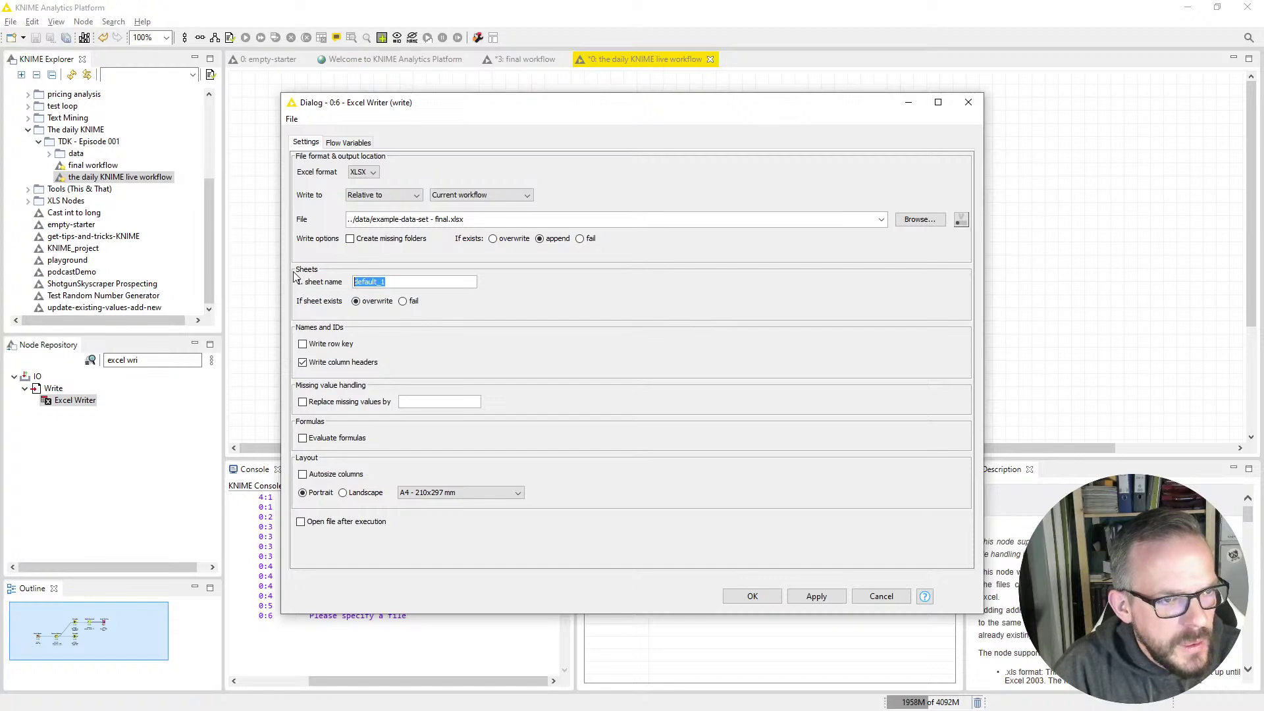
drag(677, 116, 756, 116)
text(supplier PVO)
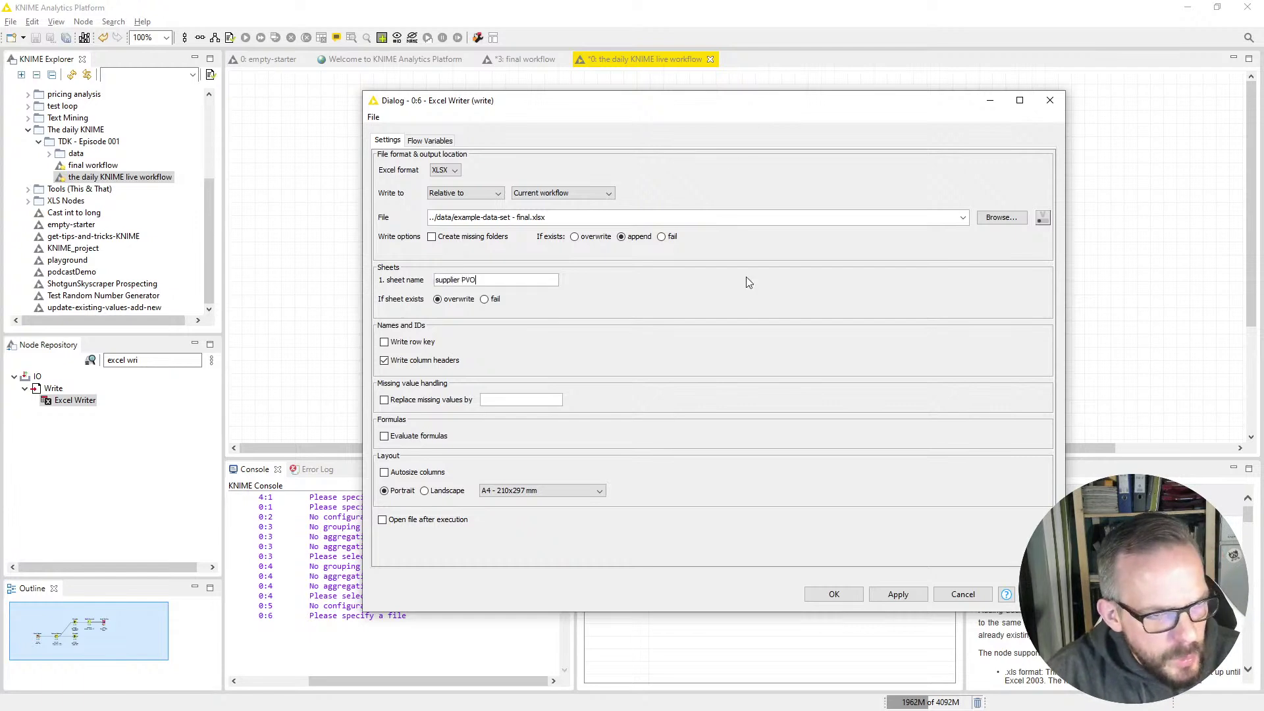
click(418, 472)
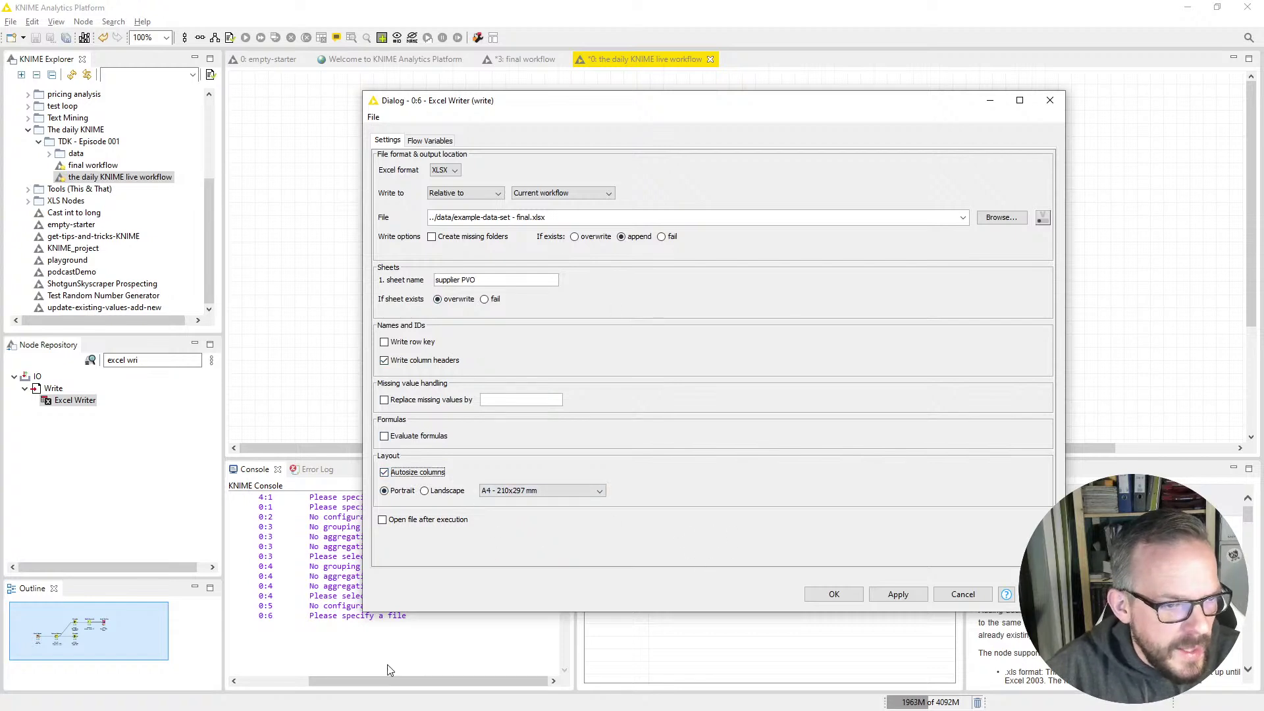
click(832, 594)
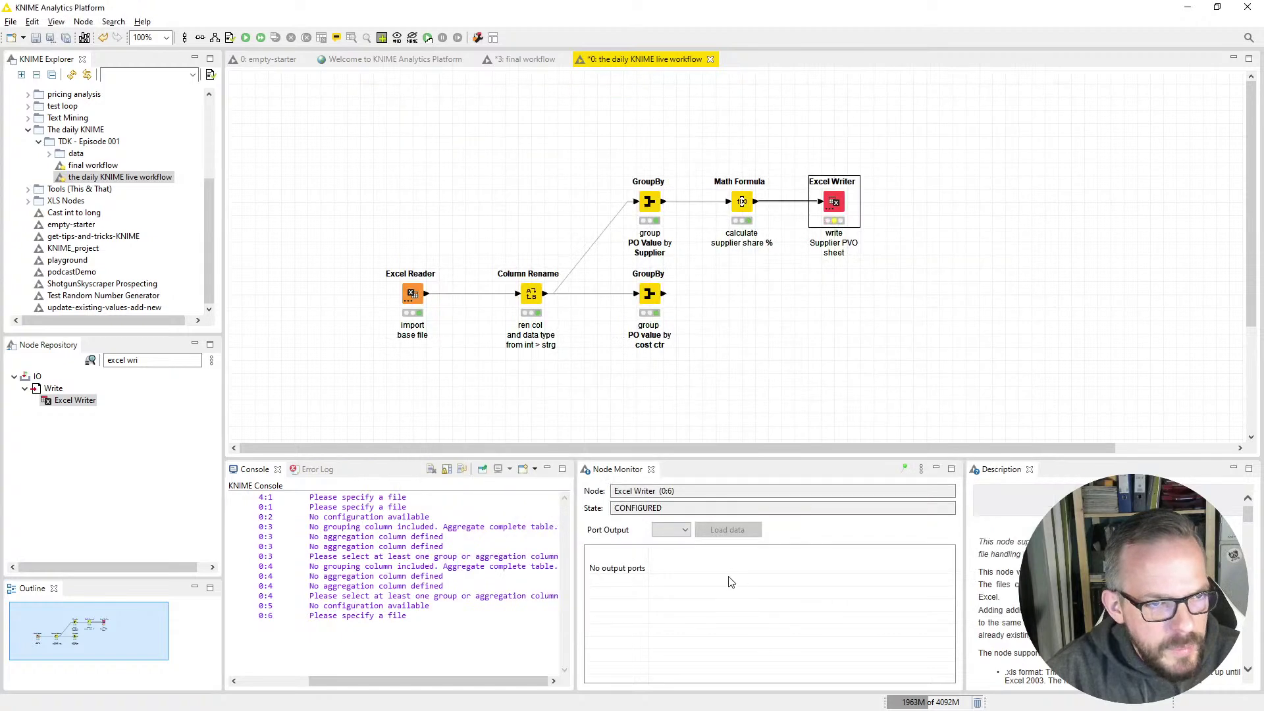
right_click(833, 205)
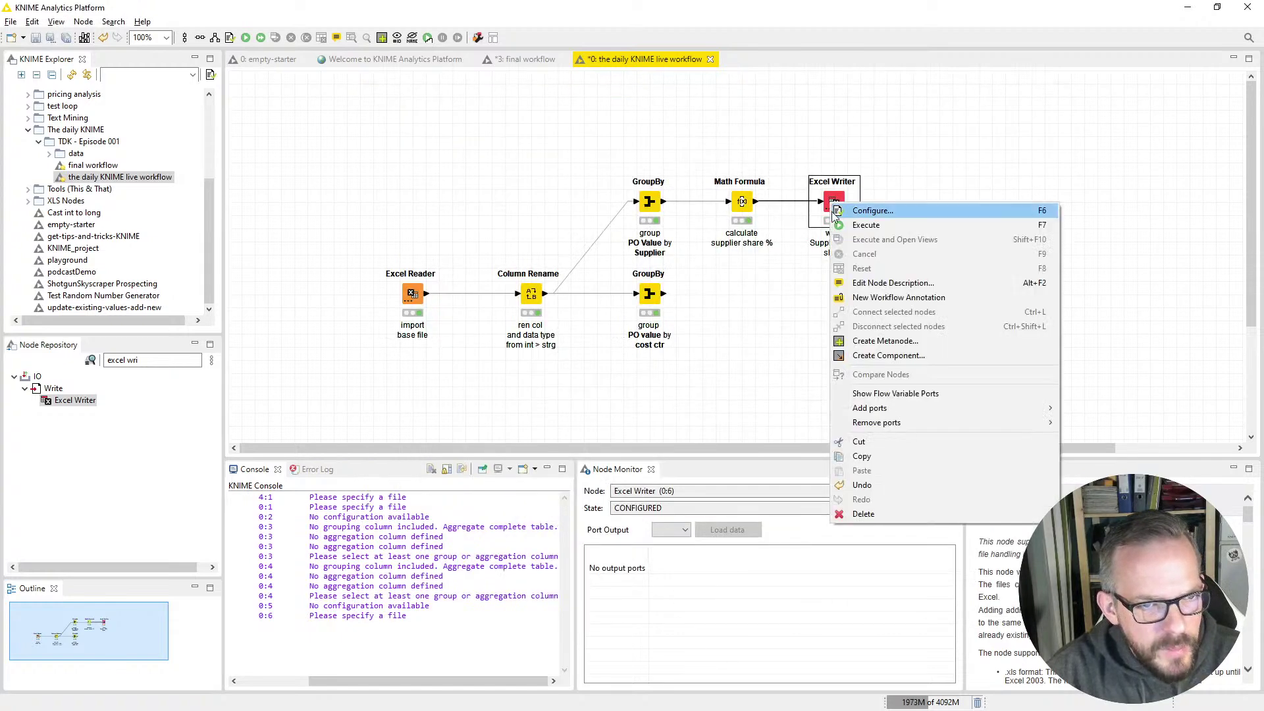
click(852, 222)
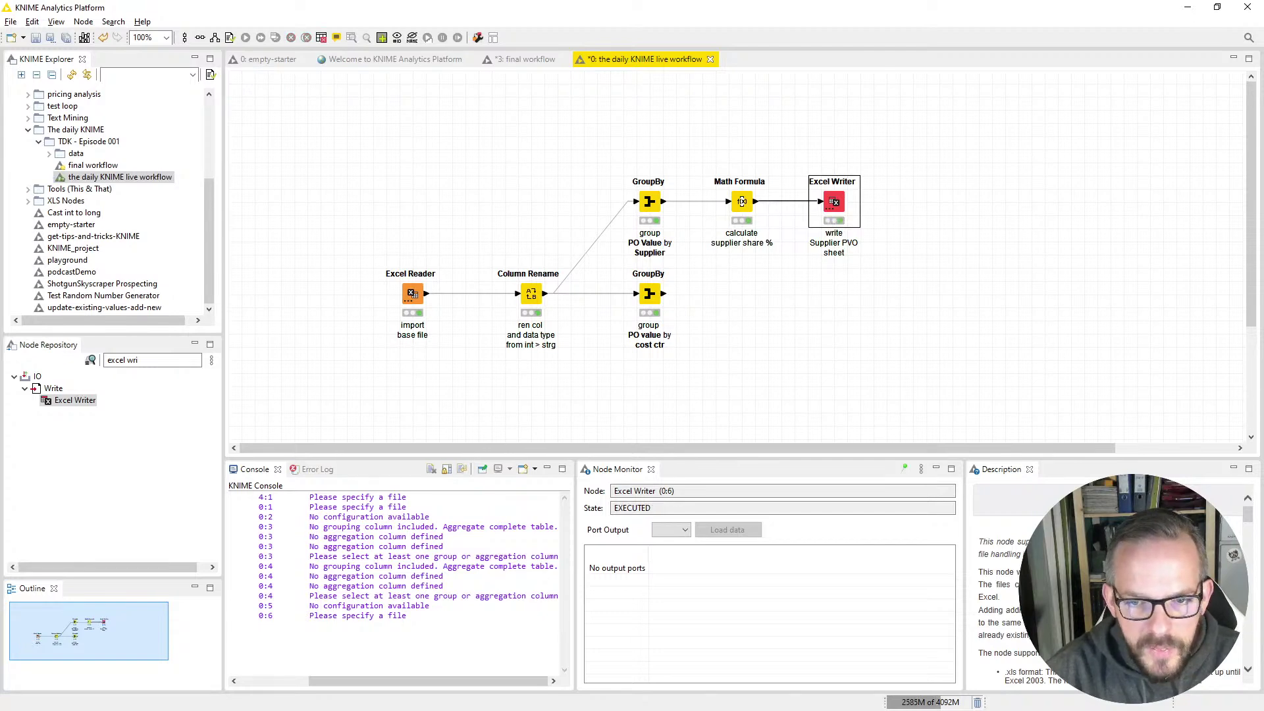
Switch to Excel, check the supplier PVO sheet in "example-data-set - final.xlsx", close the workbook and return to KNIME.
key(alt+Tab)
click(16, 36)
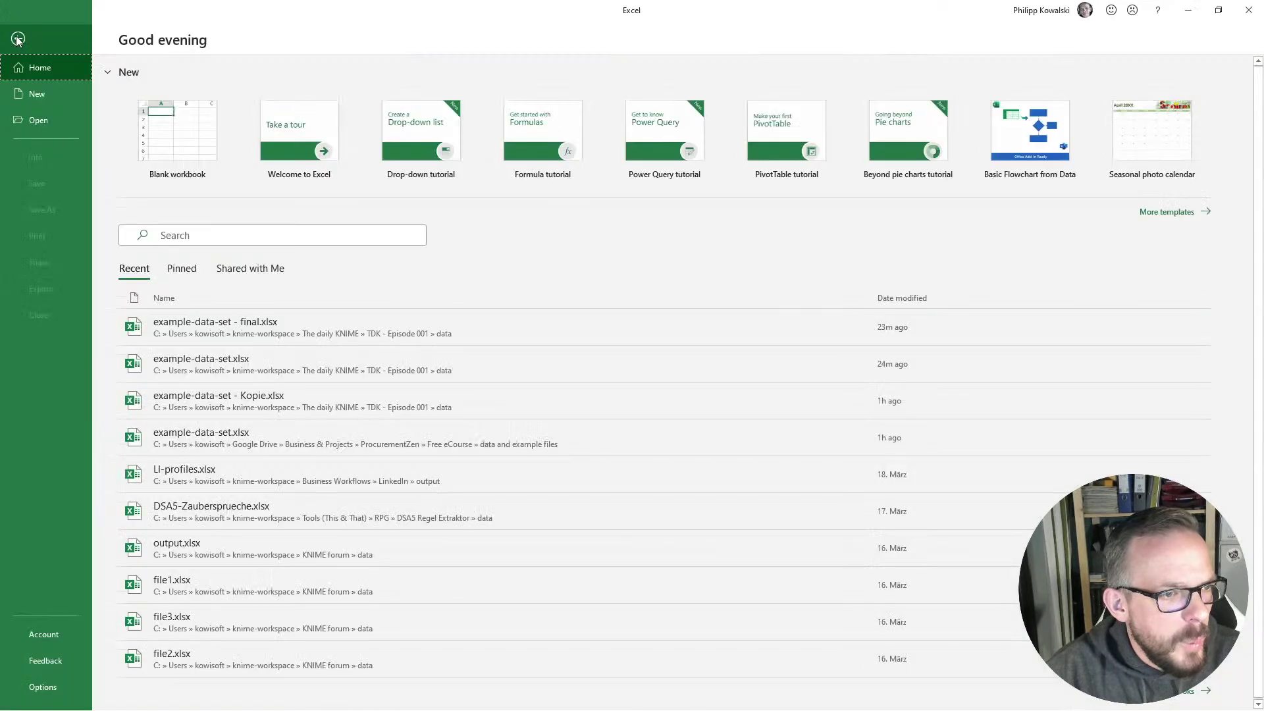
click(229, 323)
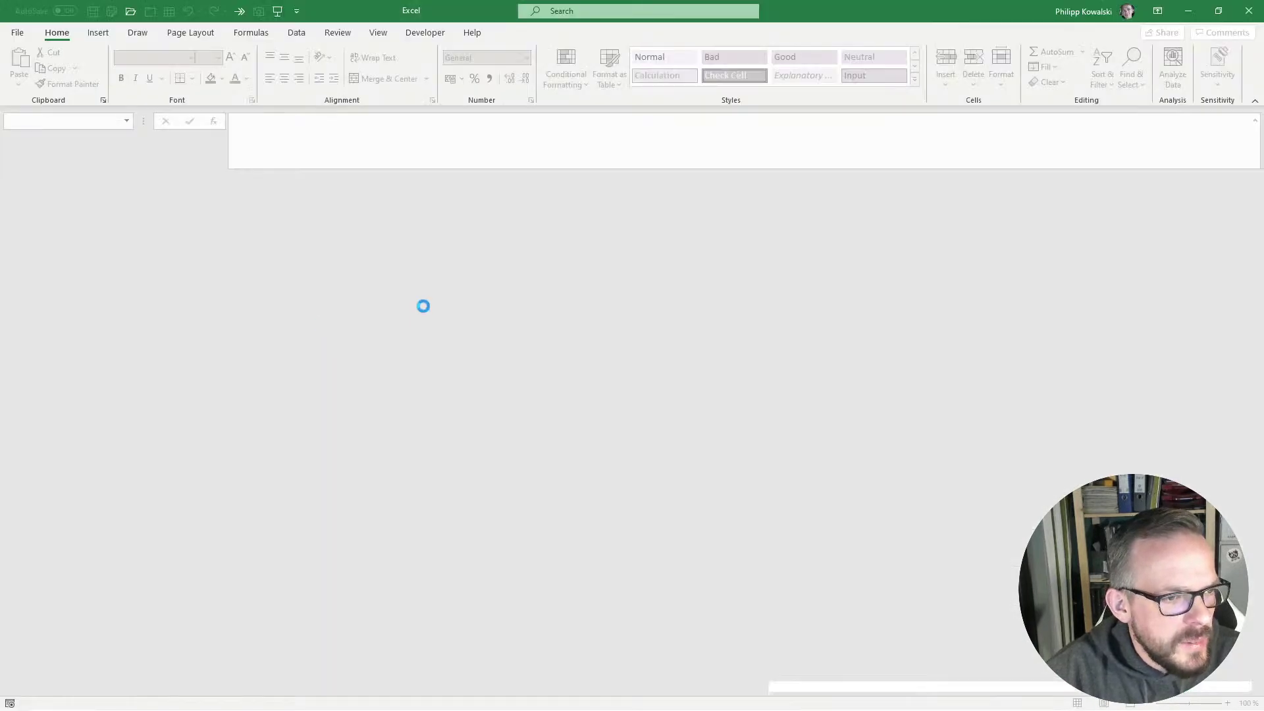
click(270, 685)
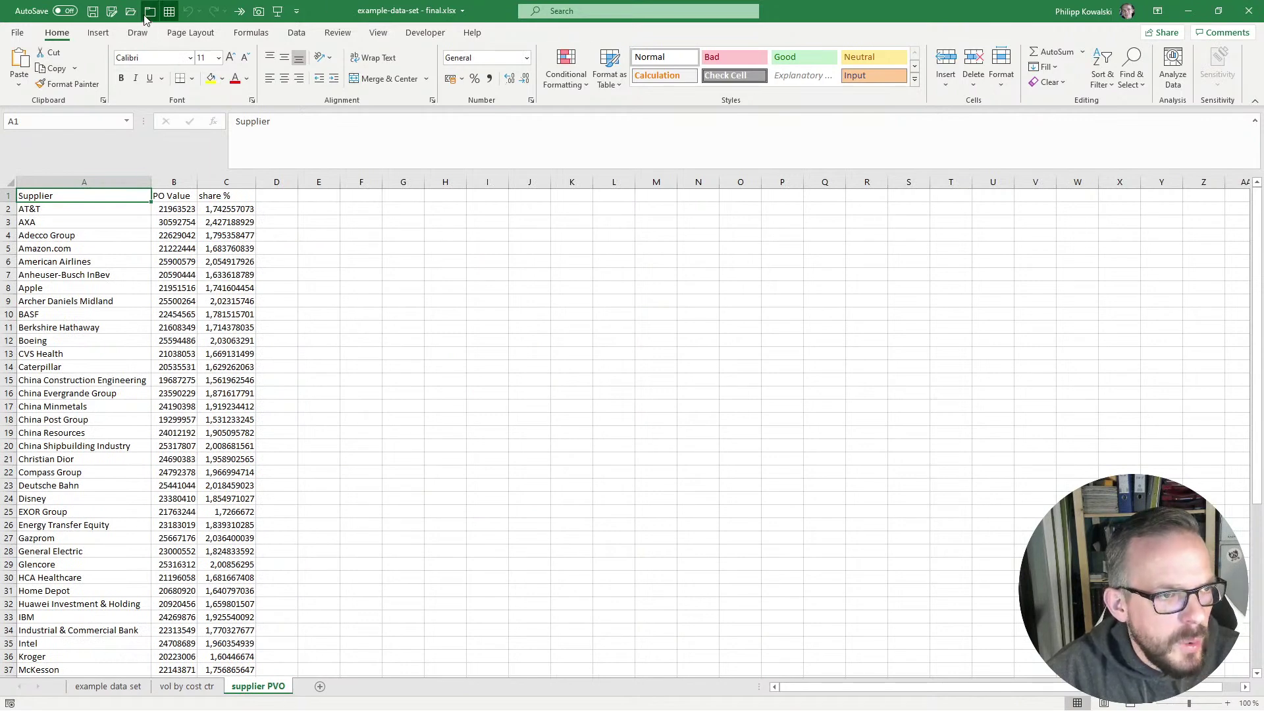
key(ctrl+w)
key(alt+Tab)
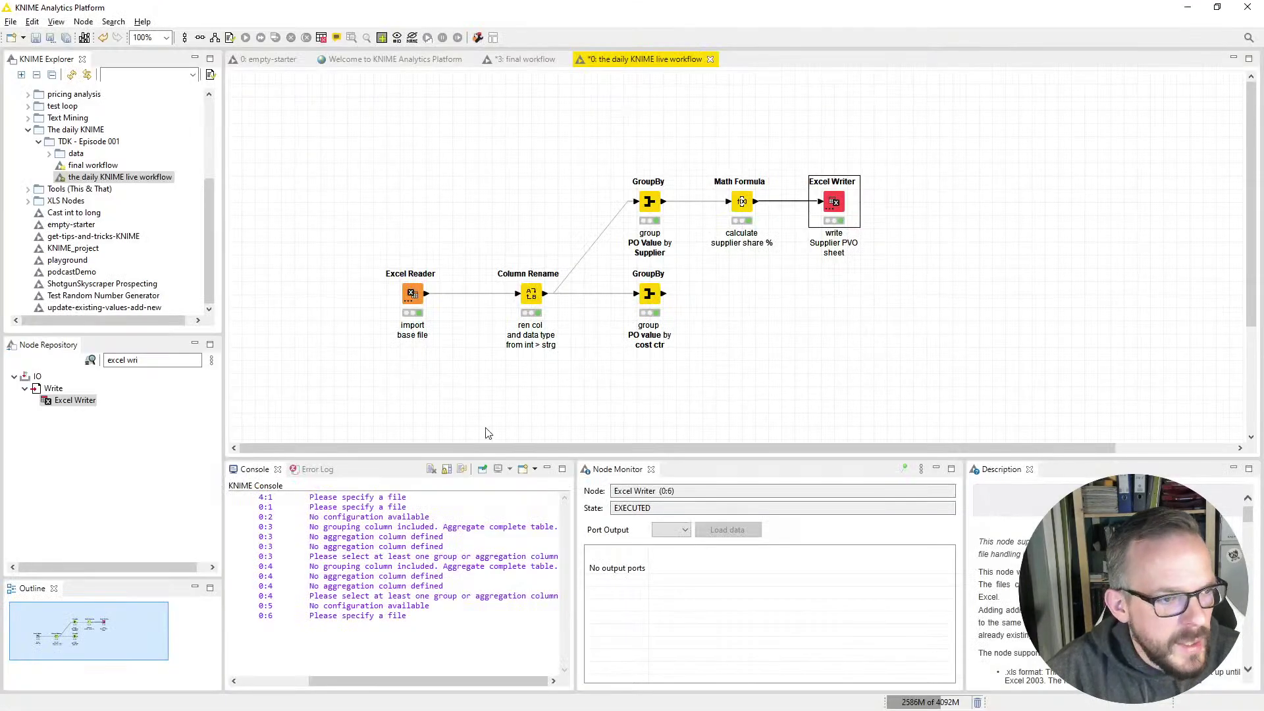
Add a second Excel Writer connected to the cost center GroupBy node and align it beneath the first Excel Writer.
click(643, 300)
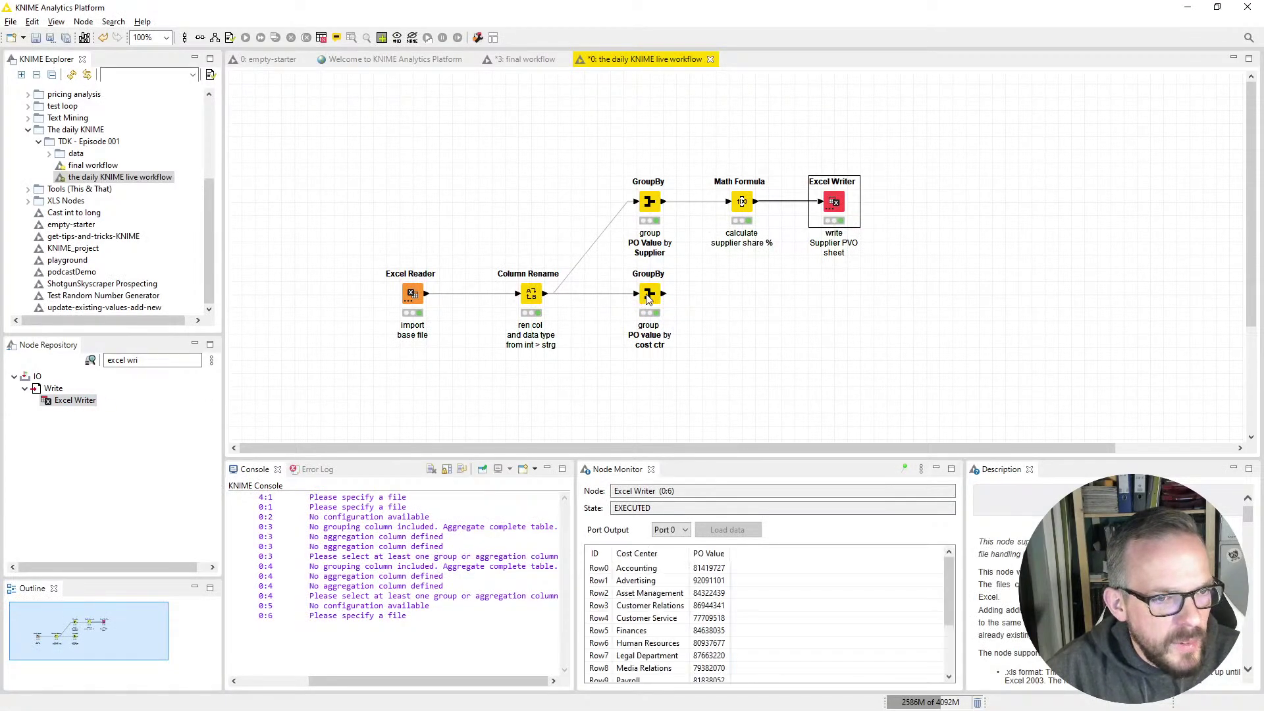
double_click(75, 400)
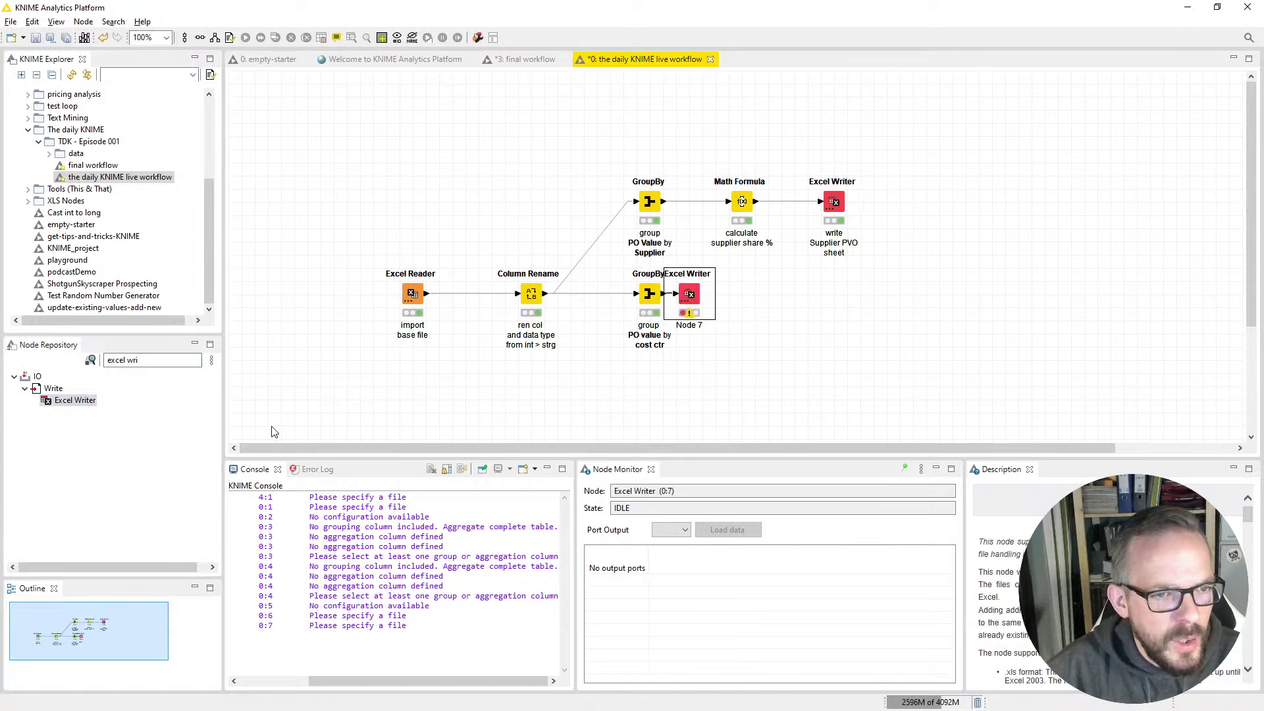
key(ctrl+shift+Right)
key(ctrl+shift+Right)
key(ctrl+shift+Right)
key(ctrl+shift+Right)
key(ctrl+shift+Right)
key(ctrl+shift+Right)
key(ctrl+shift+Right)
key(ctrl+shift+Right)
key(ctrl+shift+Right)
key(ctrl+shift+Right)
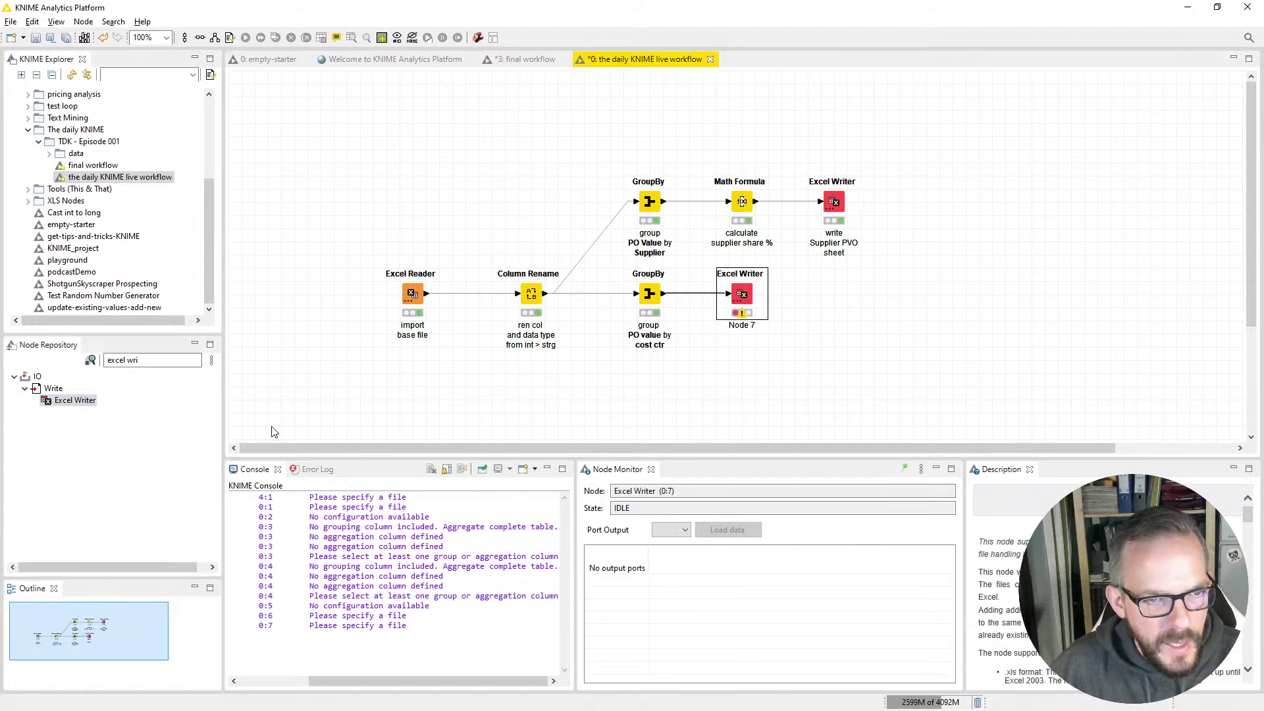
key(ctrl+shift+Right)
key(ctrl+shift+Right)
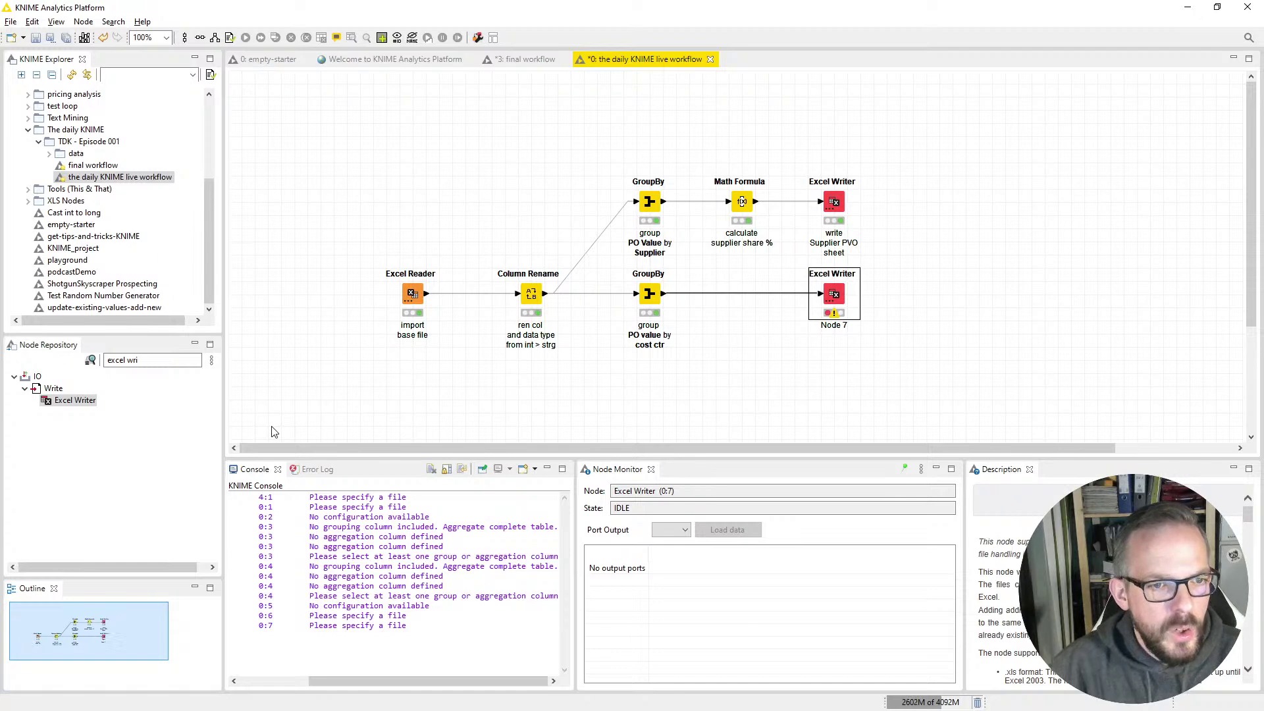
Label the second Excel Writer node "write Cost Ctr PVO sheet".
key(F2)
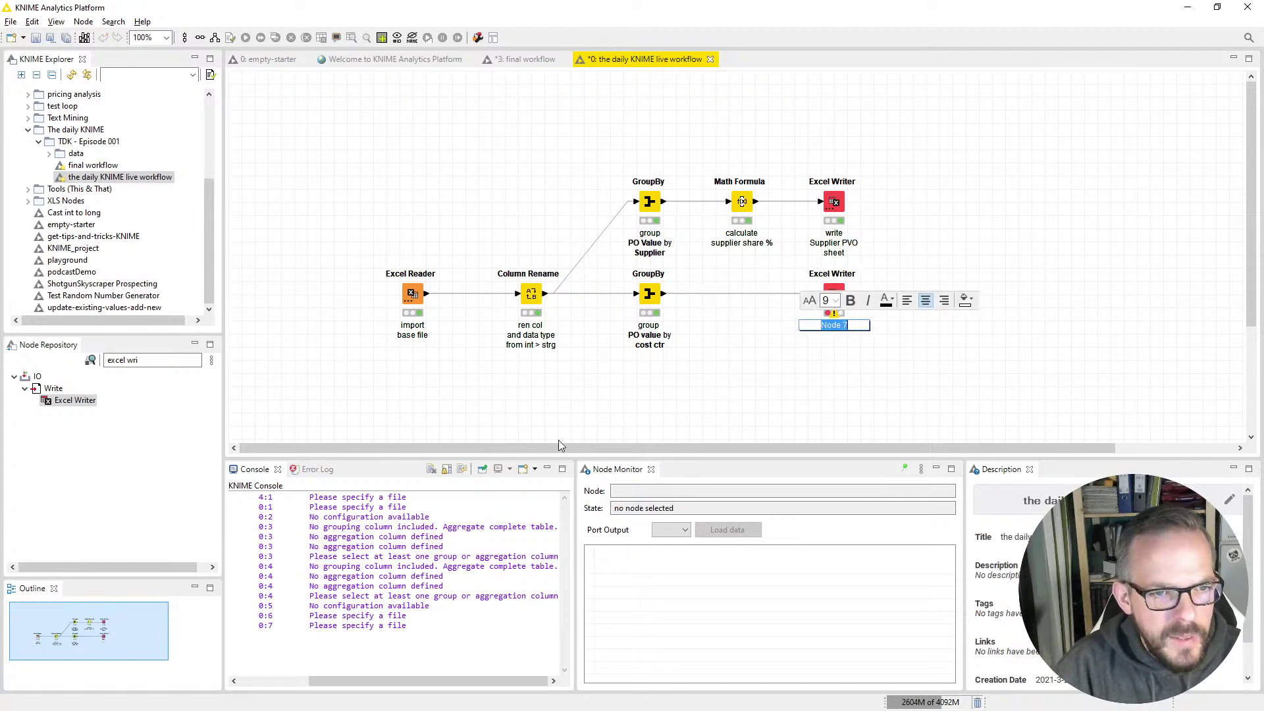
text(write)
key(Return)
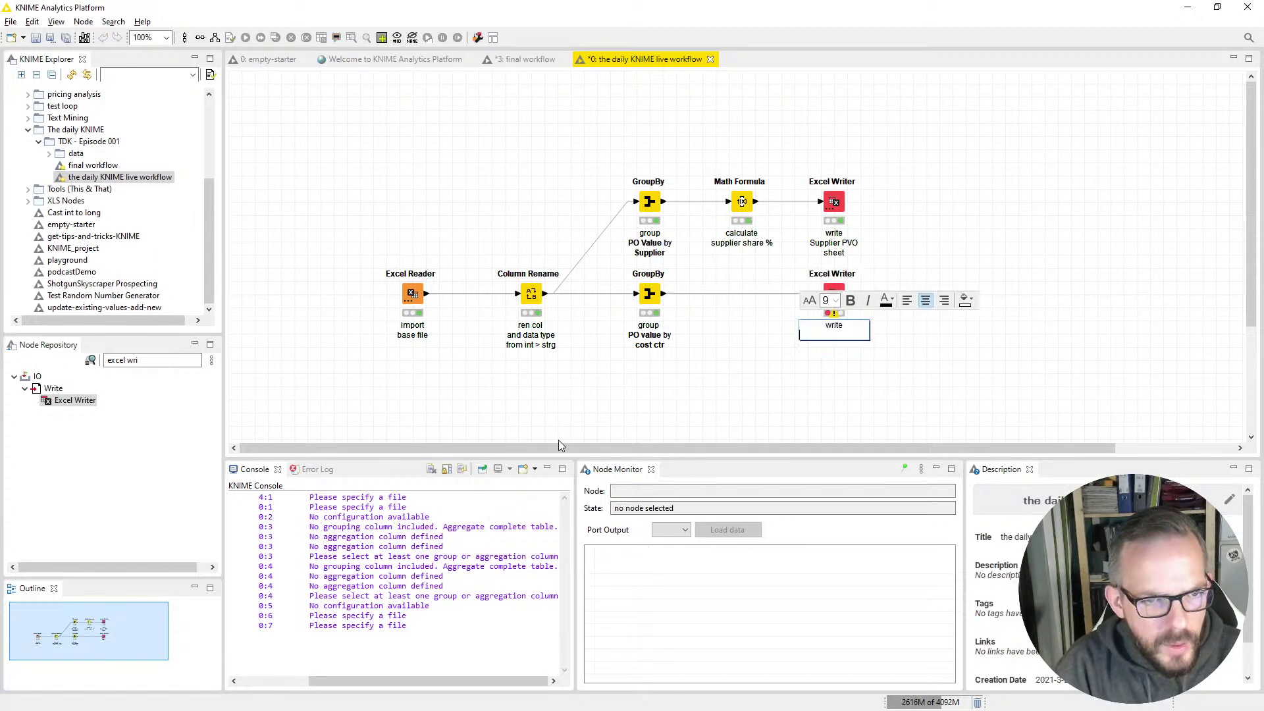
text(Cost Ctr)
key(Return)
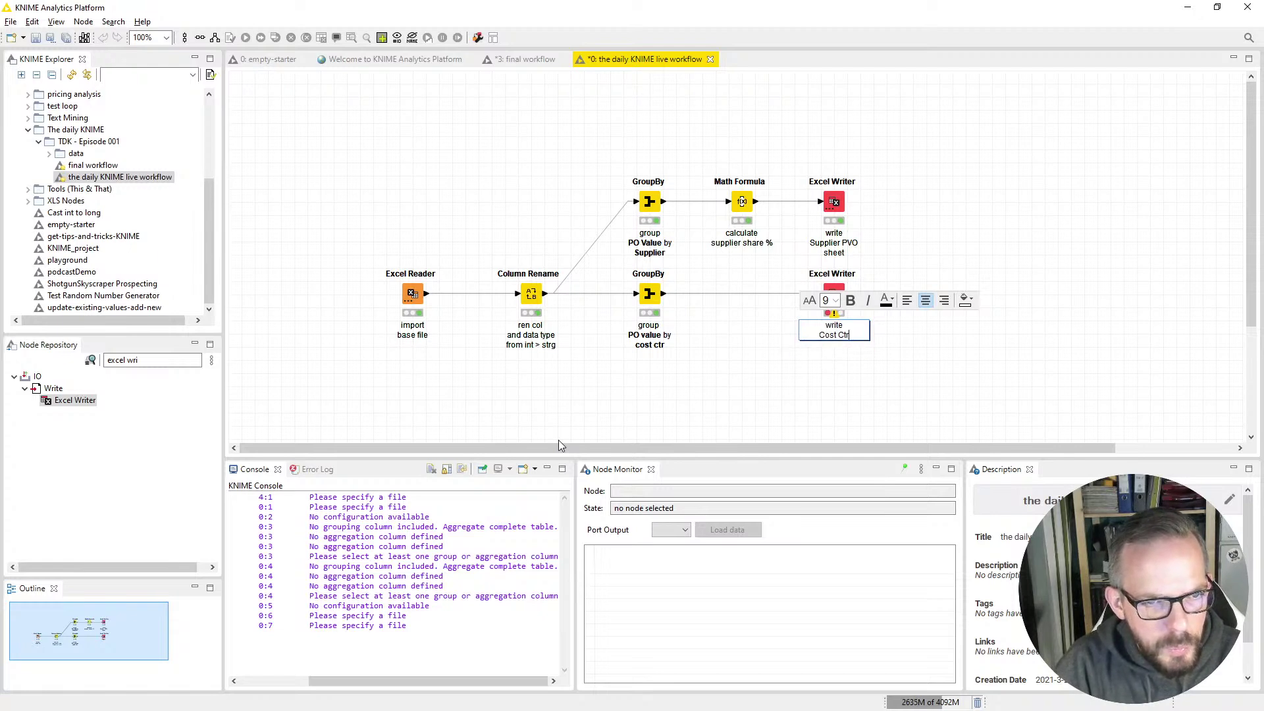
text(PVO)
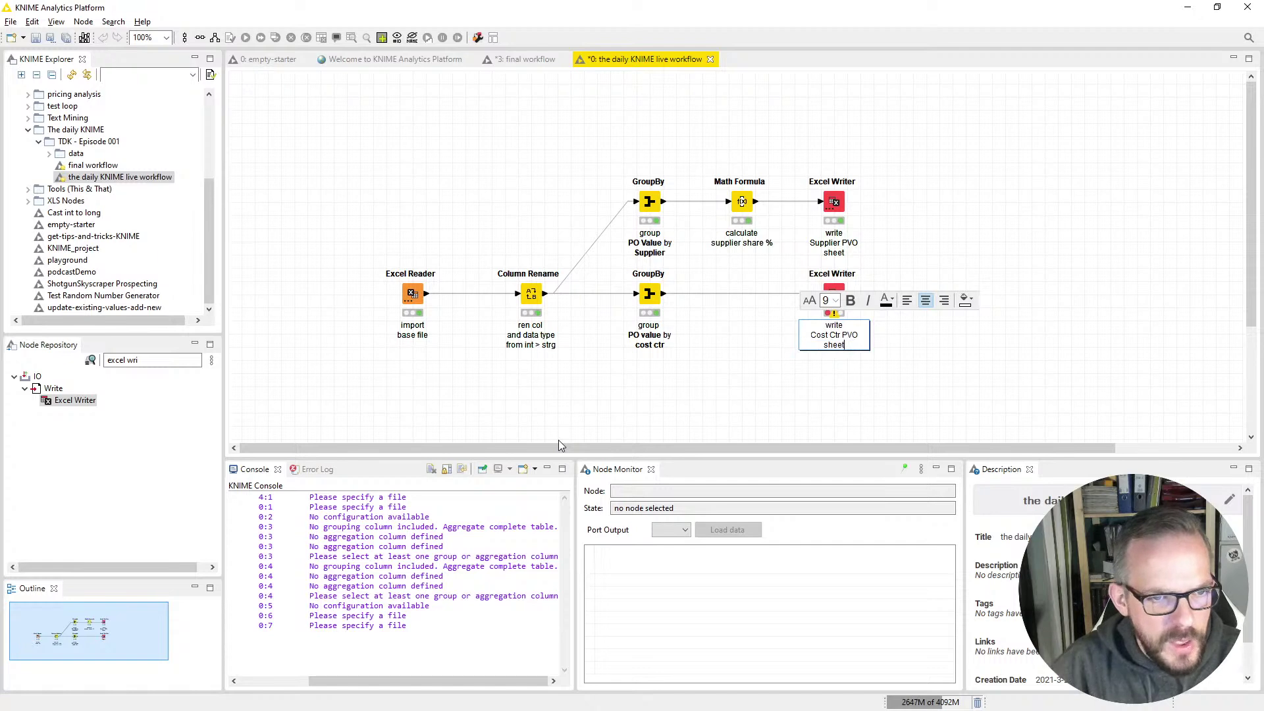
click(953, 279)
click(831, 329)
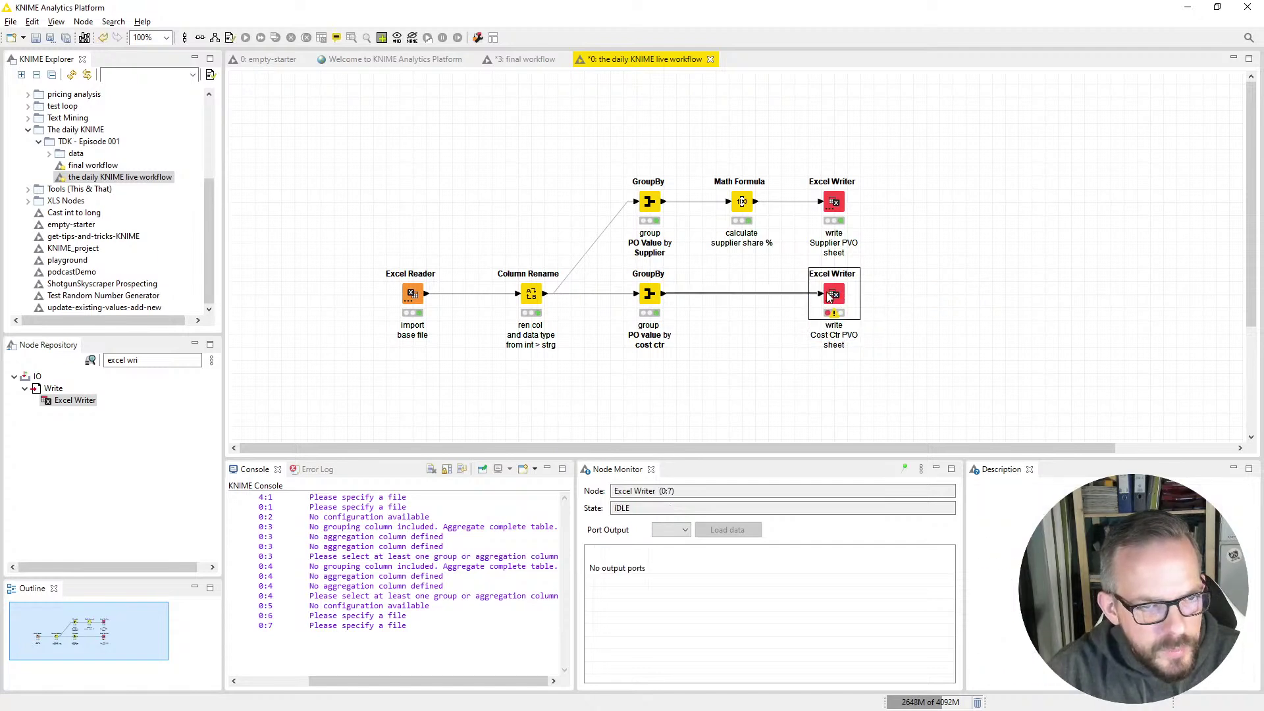
Set the cost center Excel Writer's output relative to the current workflow, choosing "example-data-set - final.xlsx" in the data folder.
double_click(834, 300)
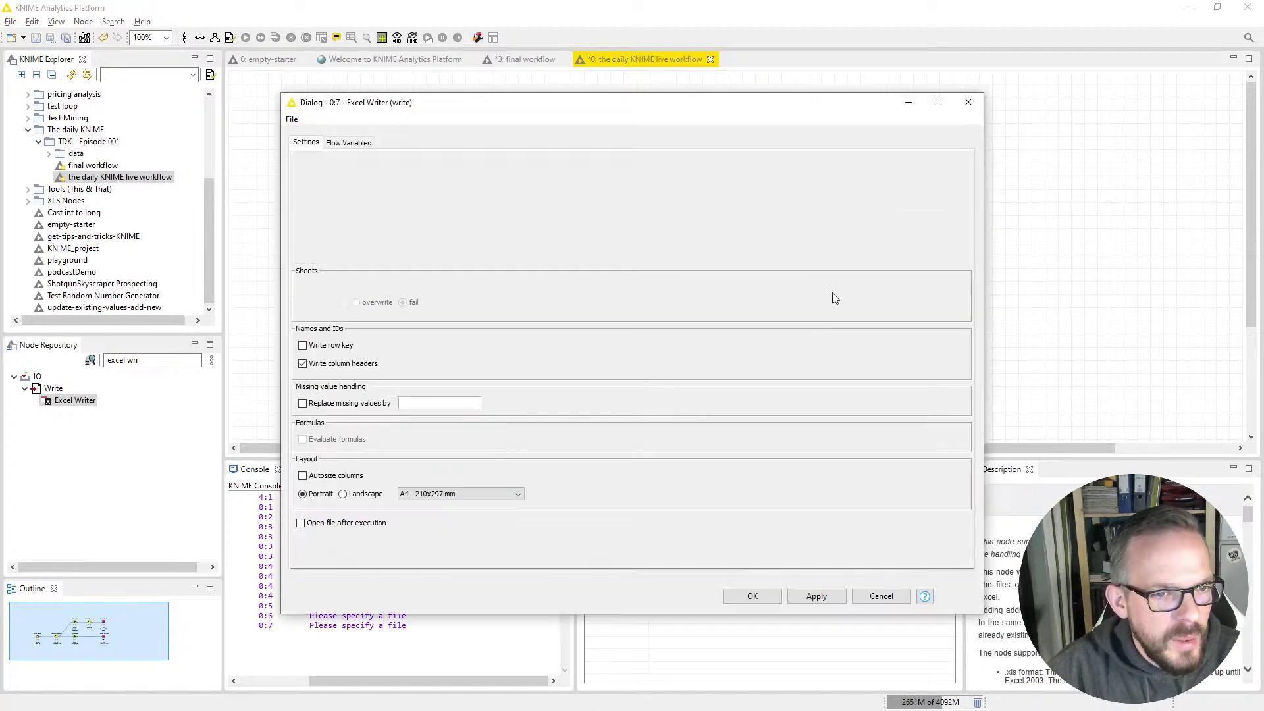
click(410, 198)
click(406, 228)
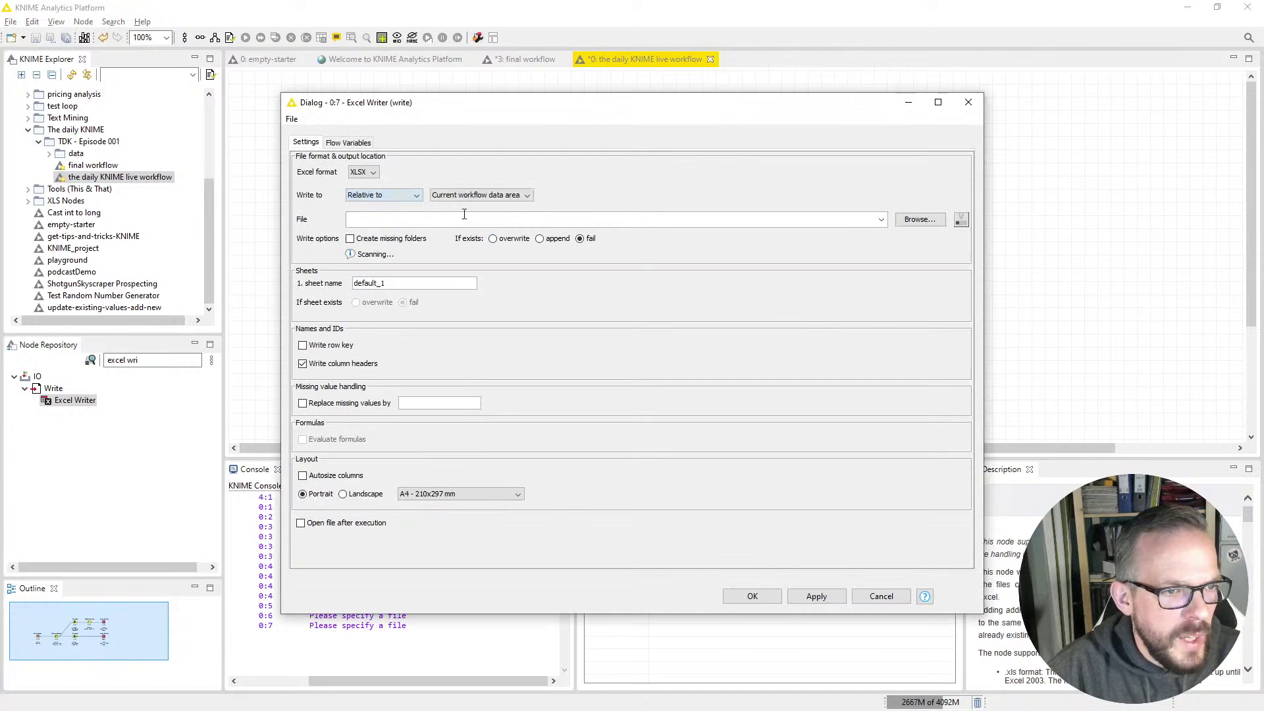
click(480, 195)
click(473, 218)
click(918, 219)
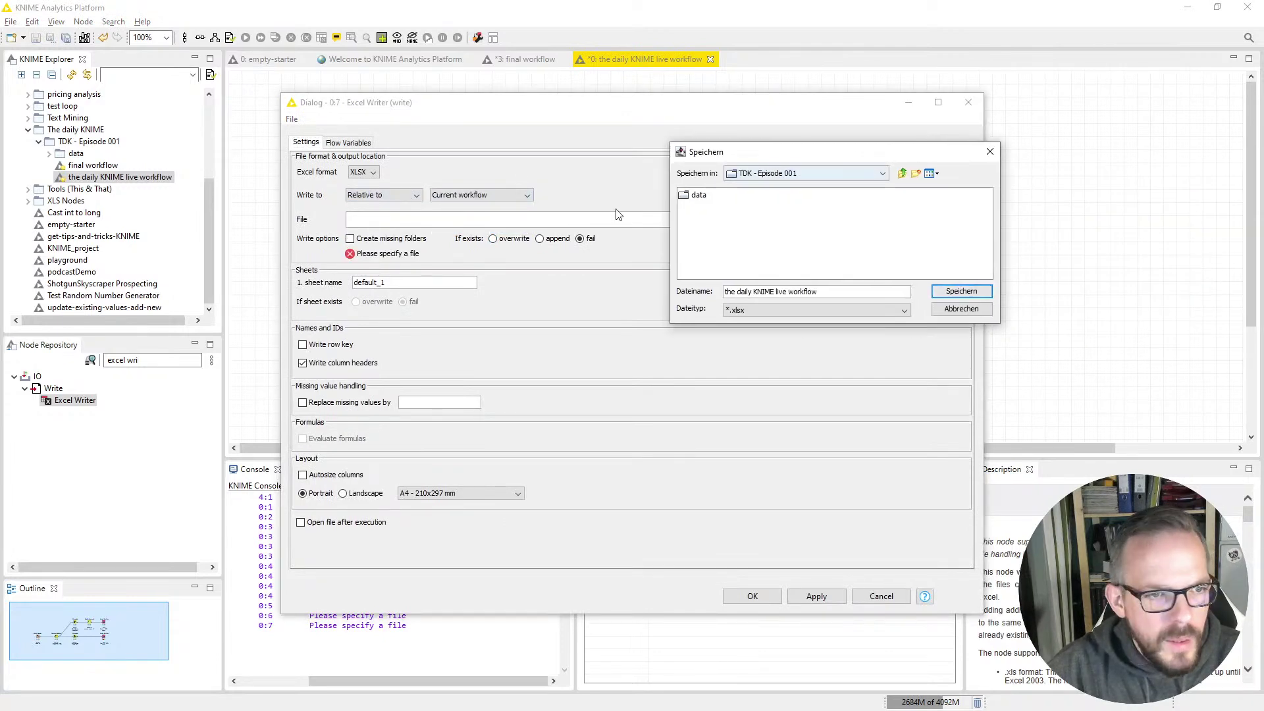
double_click(696, 196)
click(737, 195)
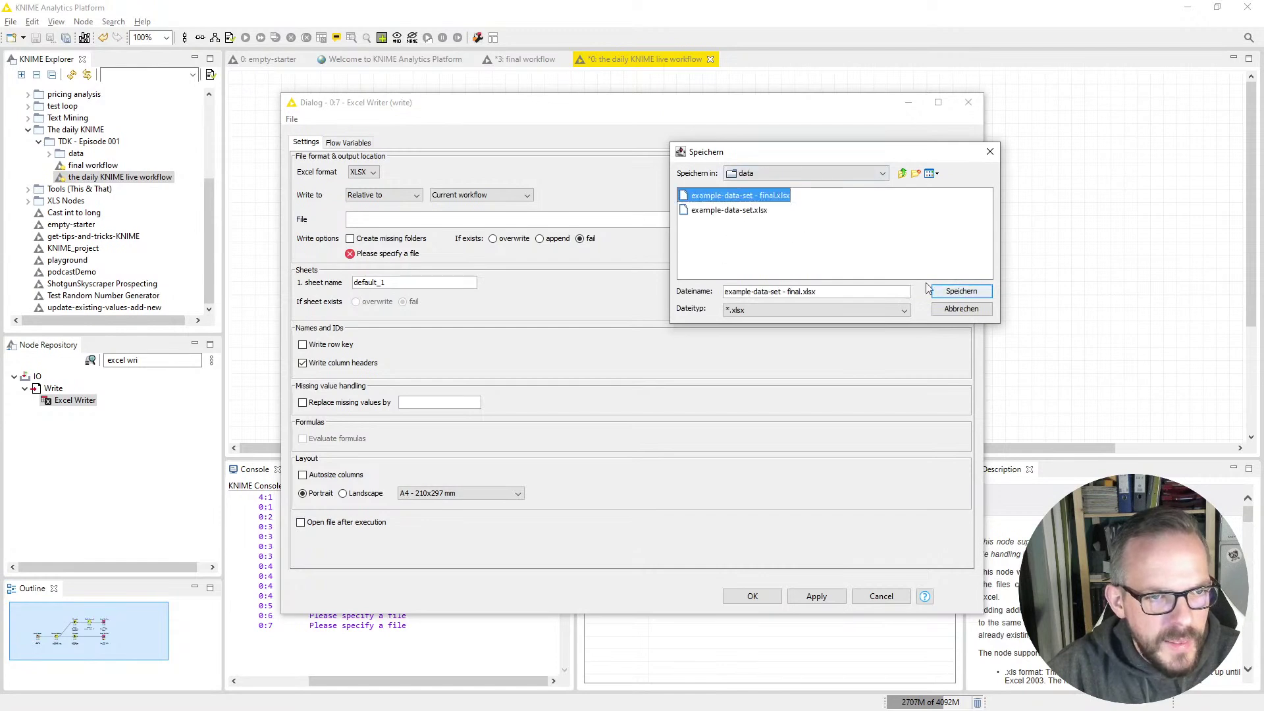
click(961, 292)
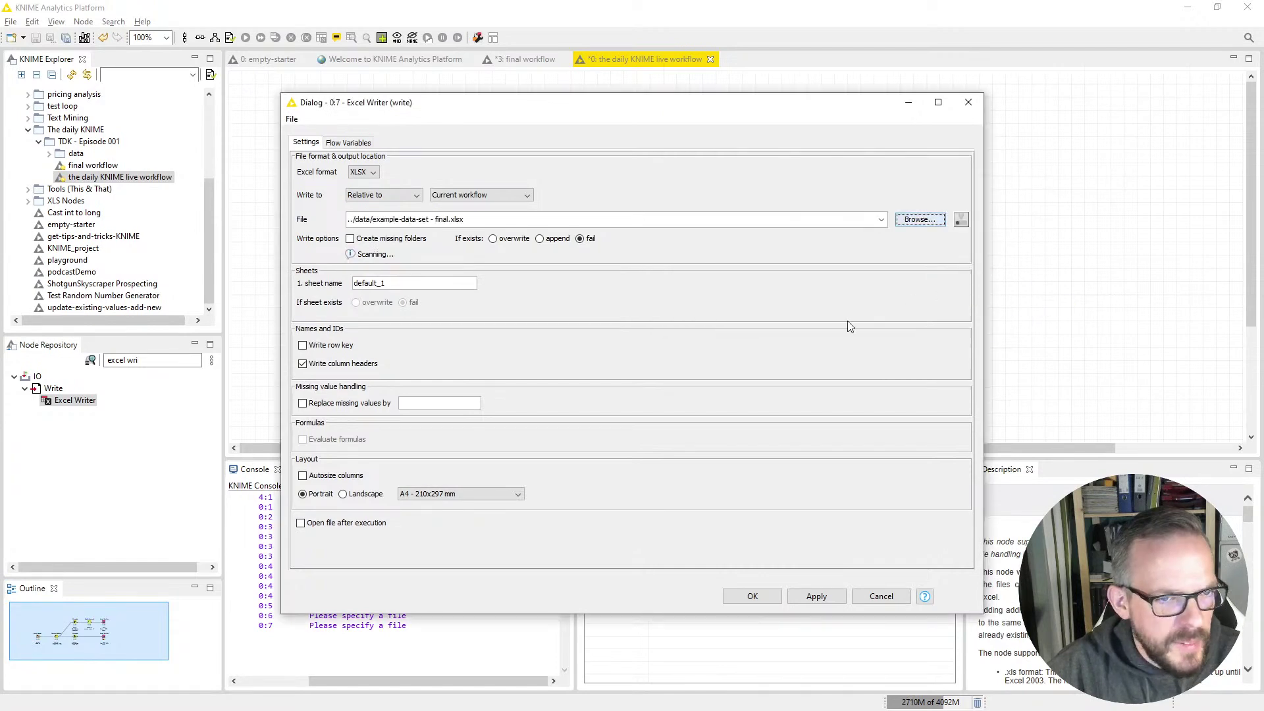
Configure the writer to append sheet "Cost Ctr PVO", overwriting any existing sheet, with autosized columns, and execute the node.
click(540, 238)
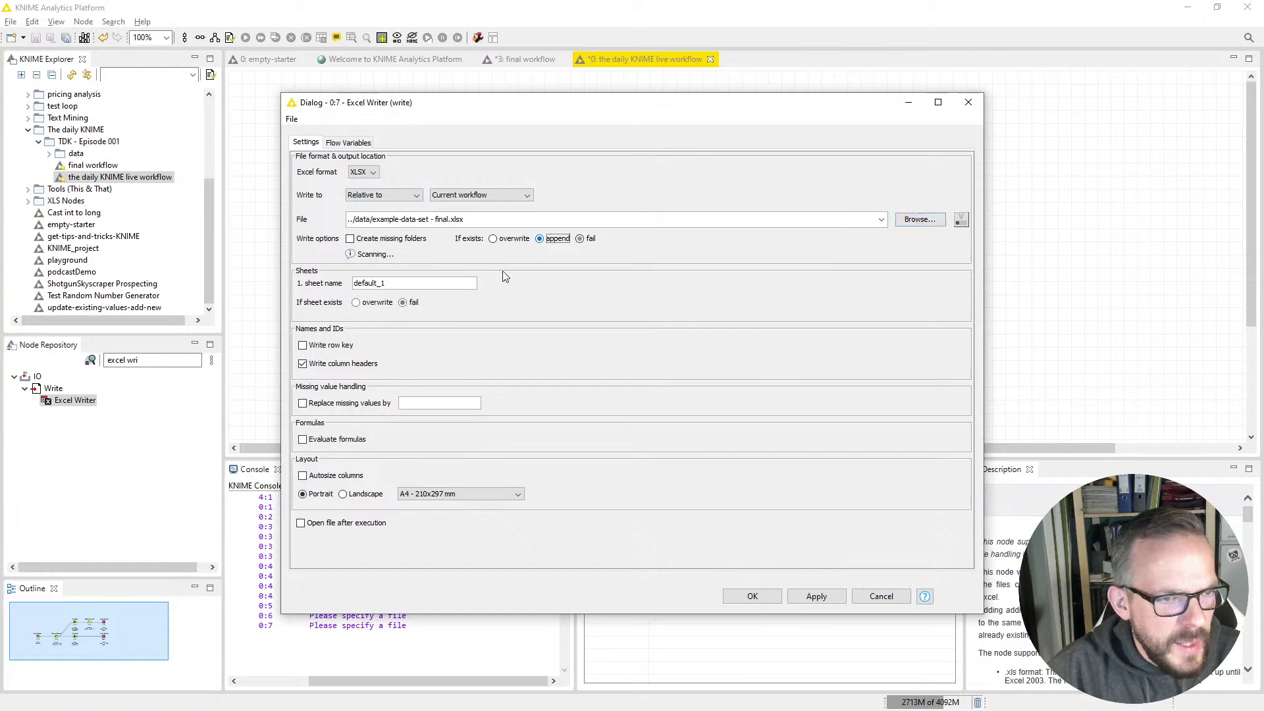
drag(426, 282, 268, 284)
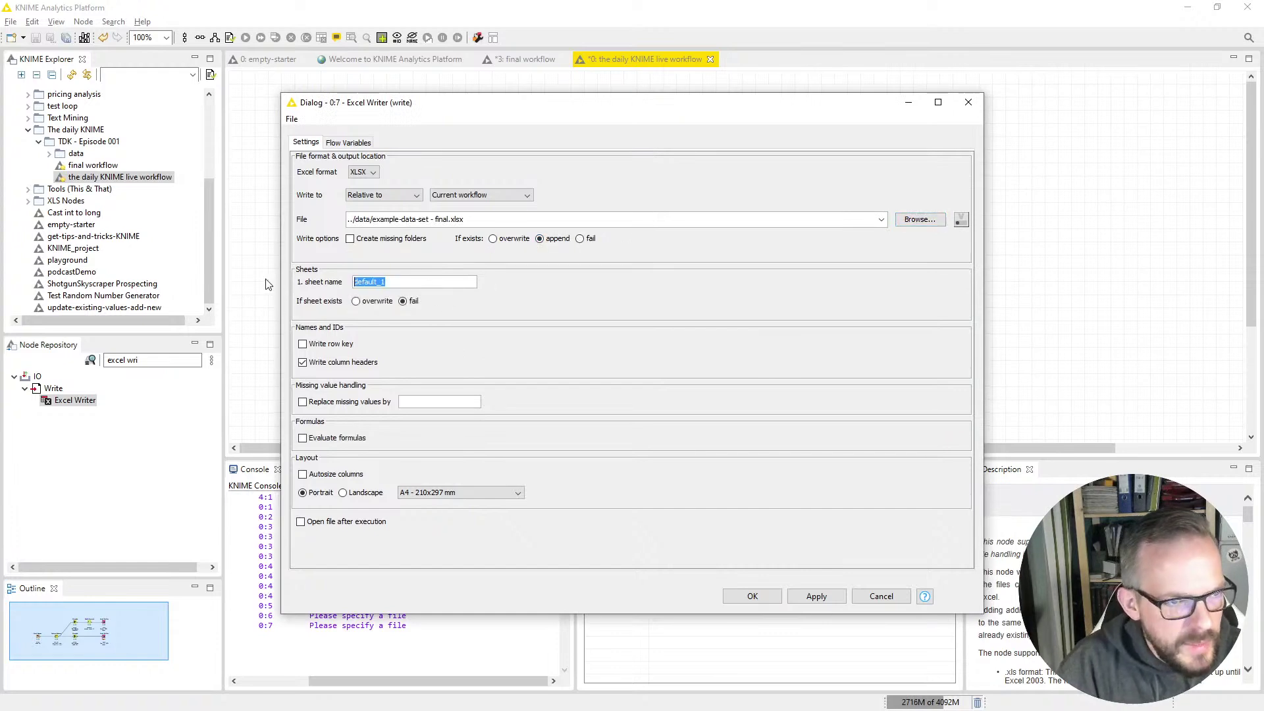
click(356, 300)
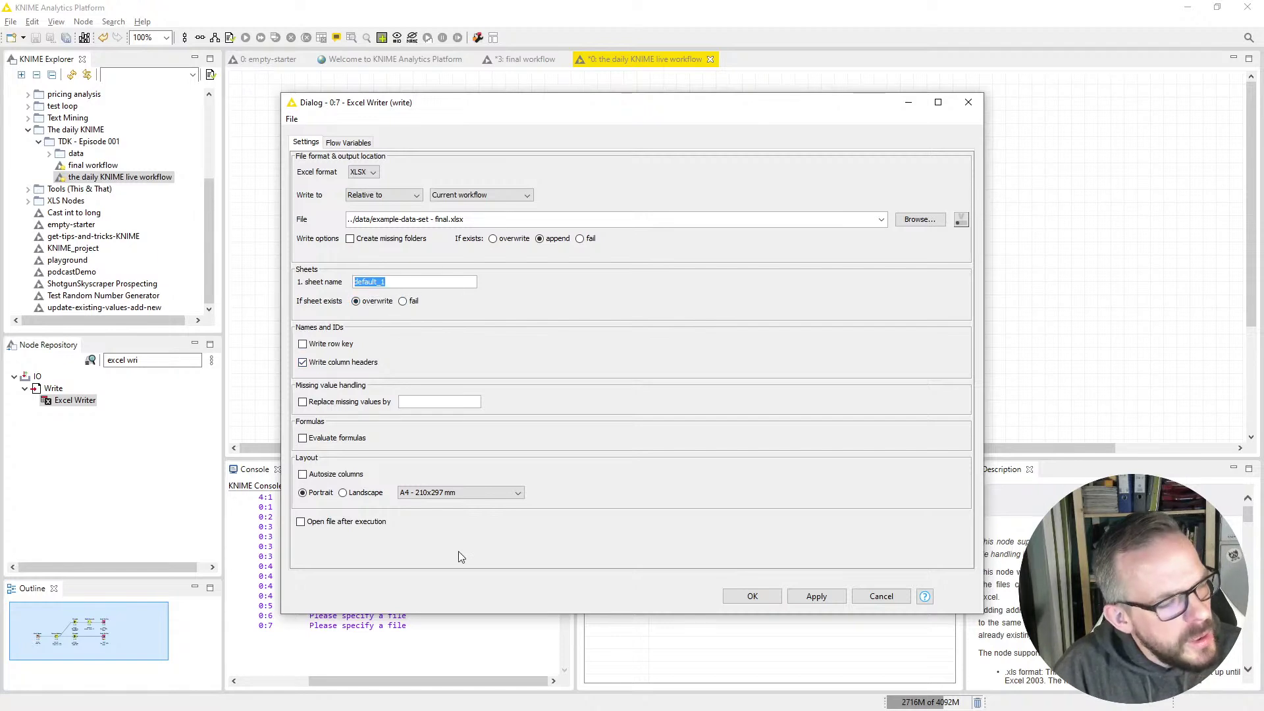
text(Cost Ctr PVO)
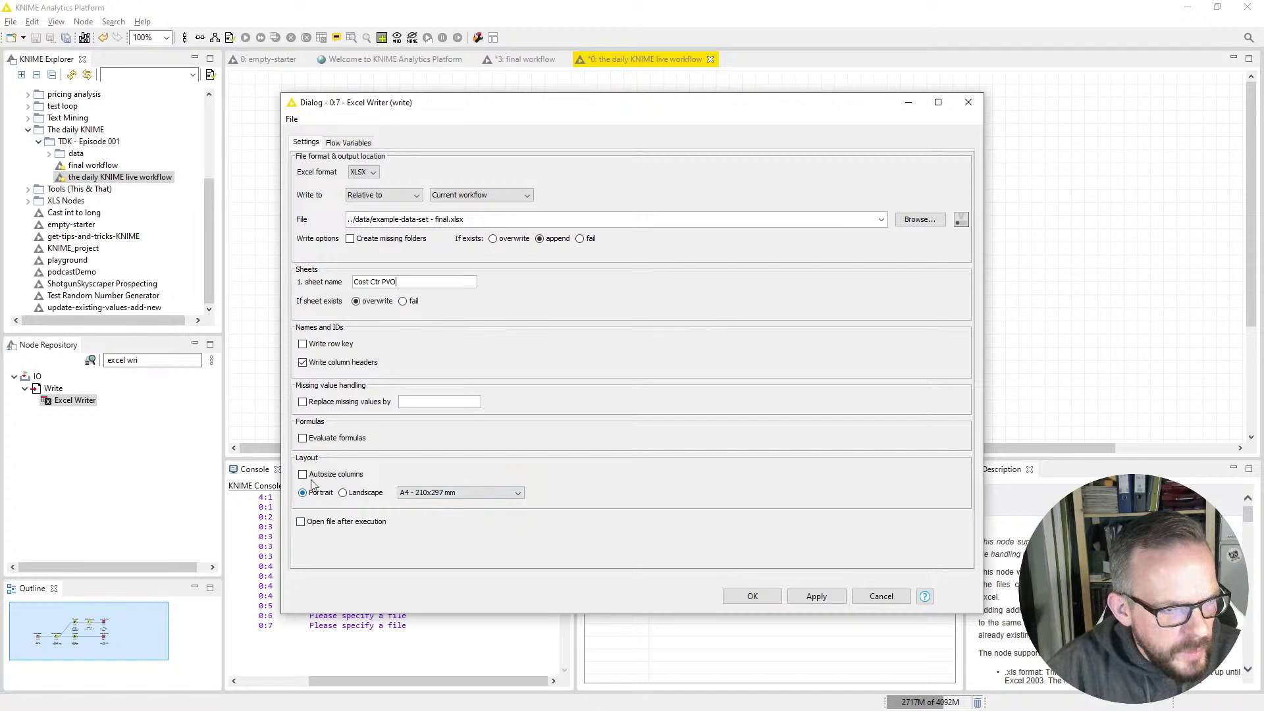
click(752, 596)
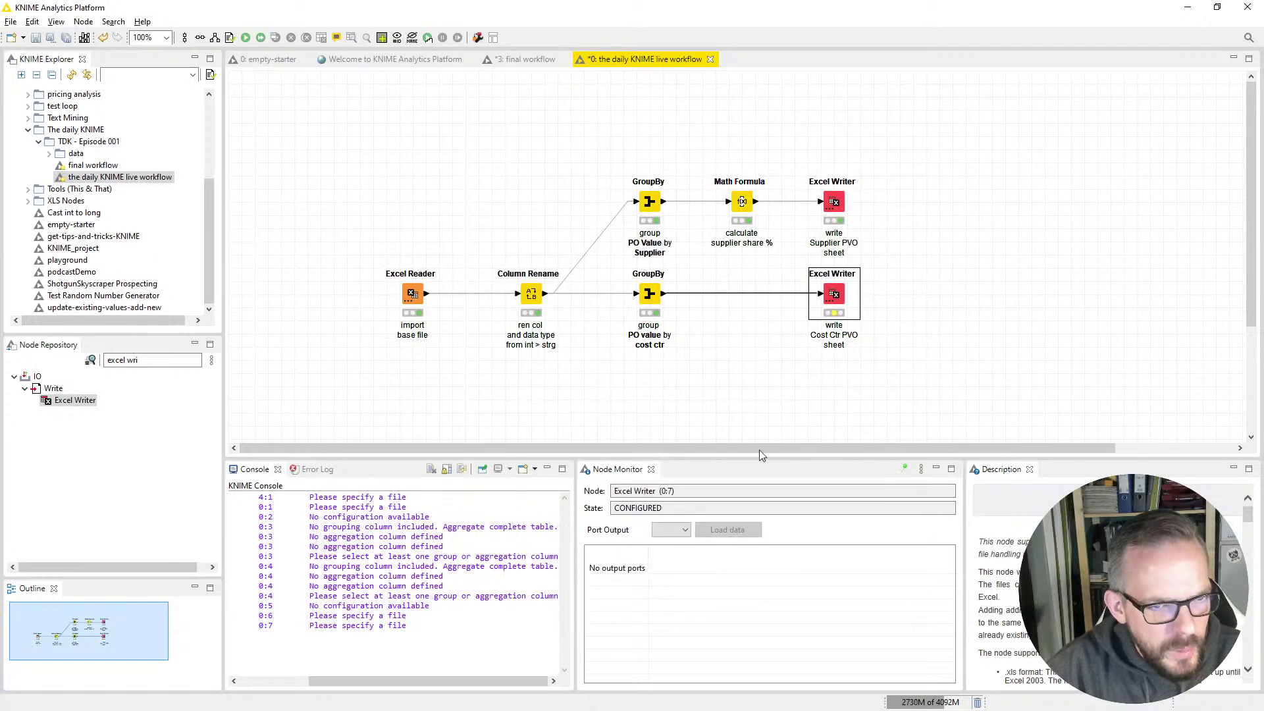
right_click(831, 295)
click(846, 319)
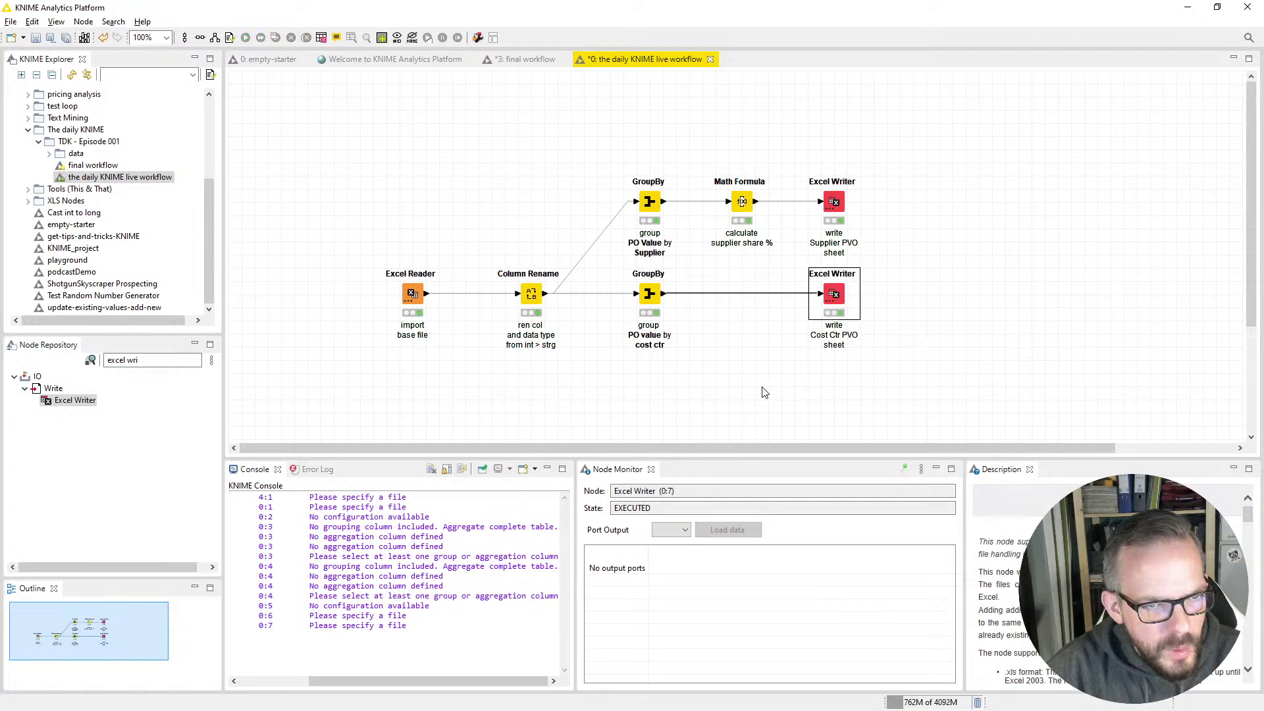
Switch to Excel, check the Cost Ctr PVO sheet in "example-data-set - final.xlsx", close the workbook and return to KNIME.
key(alt+Tab)
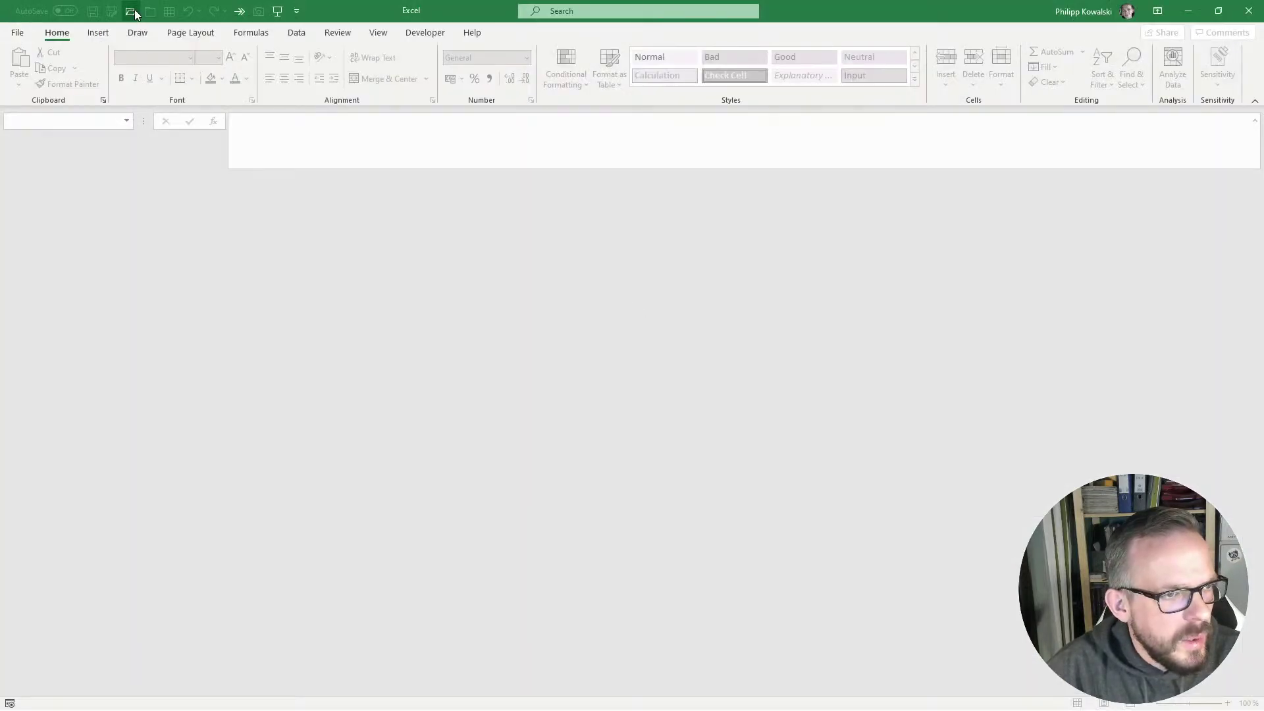
double_click(379, 418)
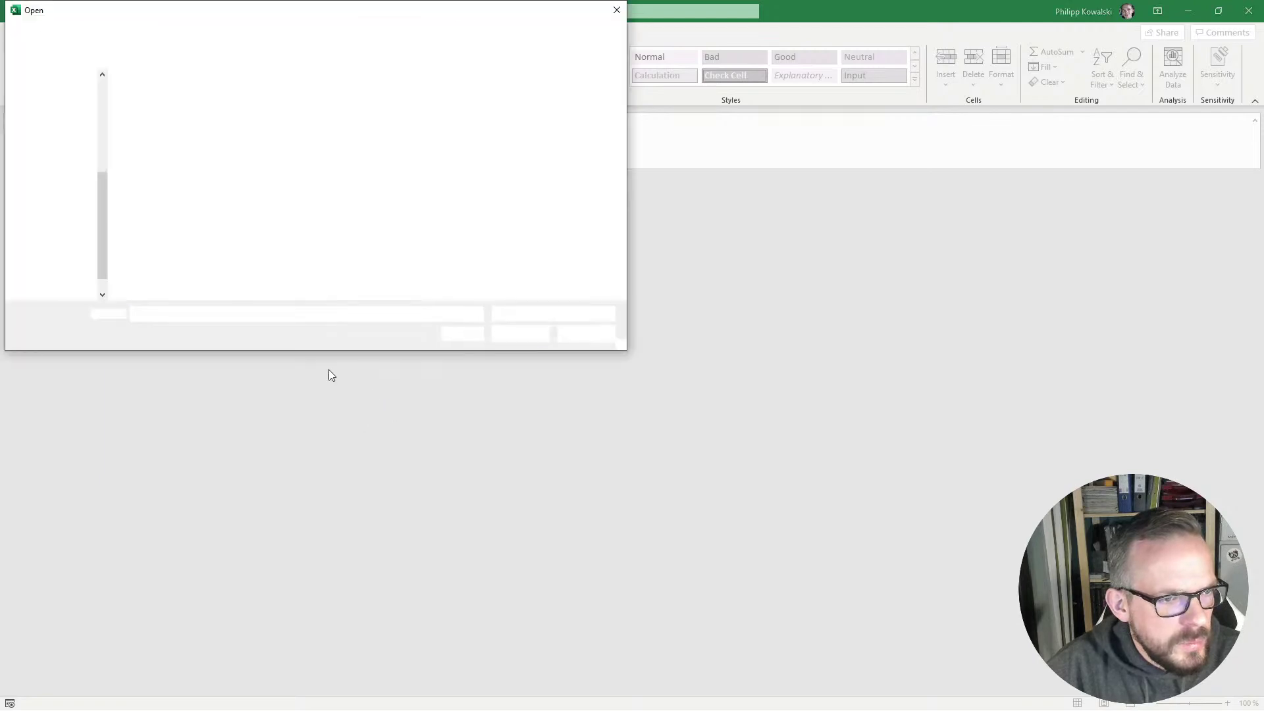
double_click(203, 110)
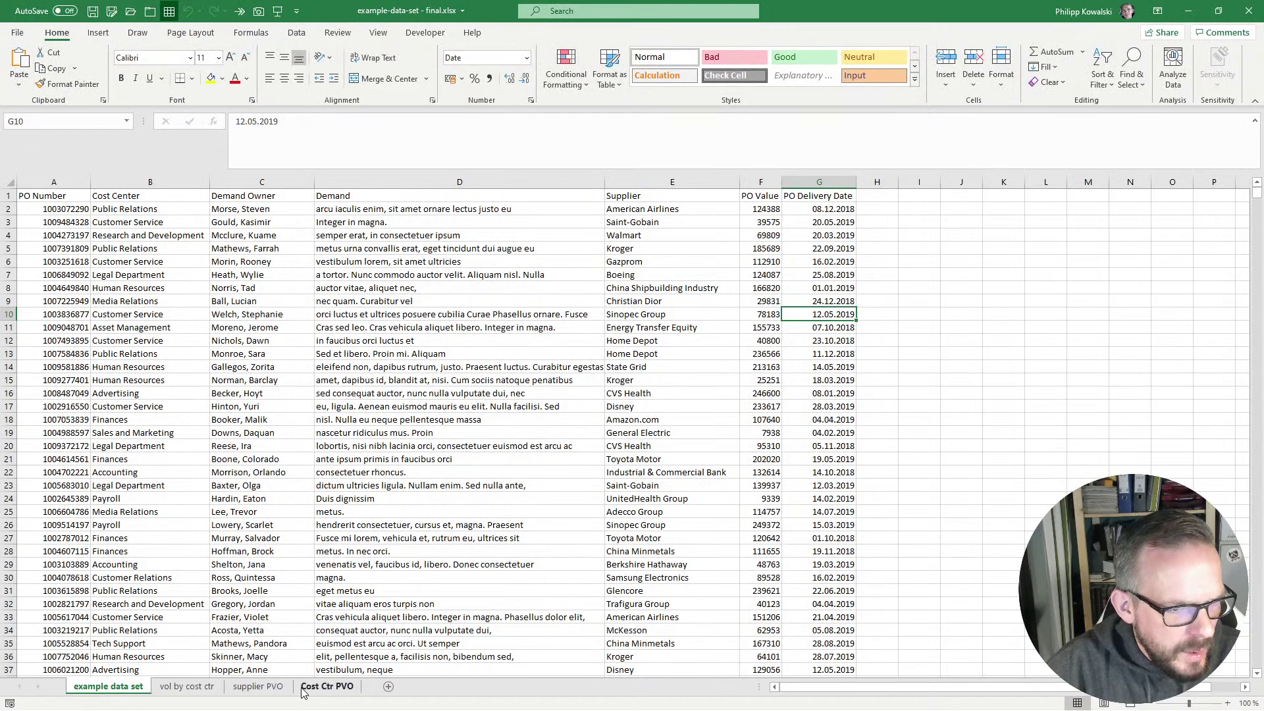
click(326, 686)
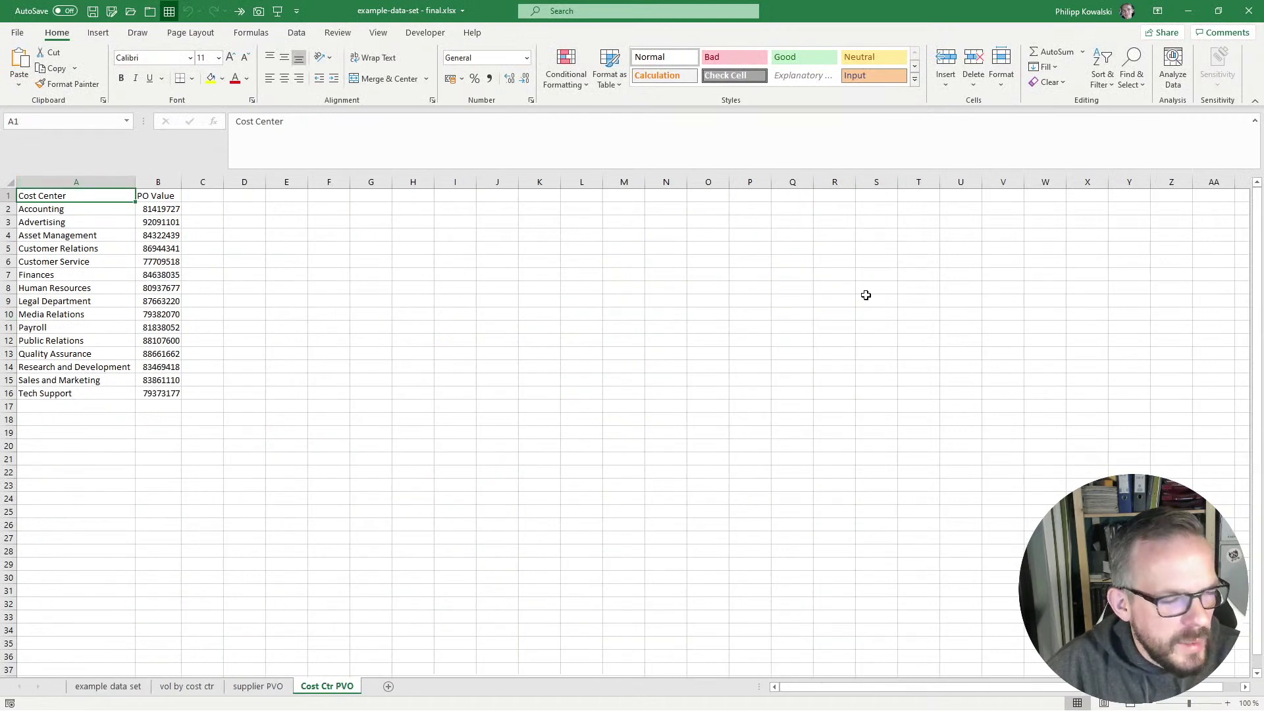
key(ctrl+w)
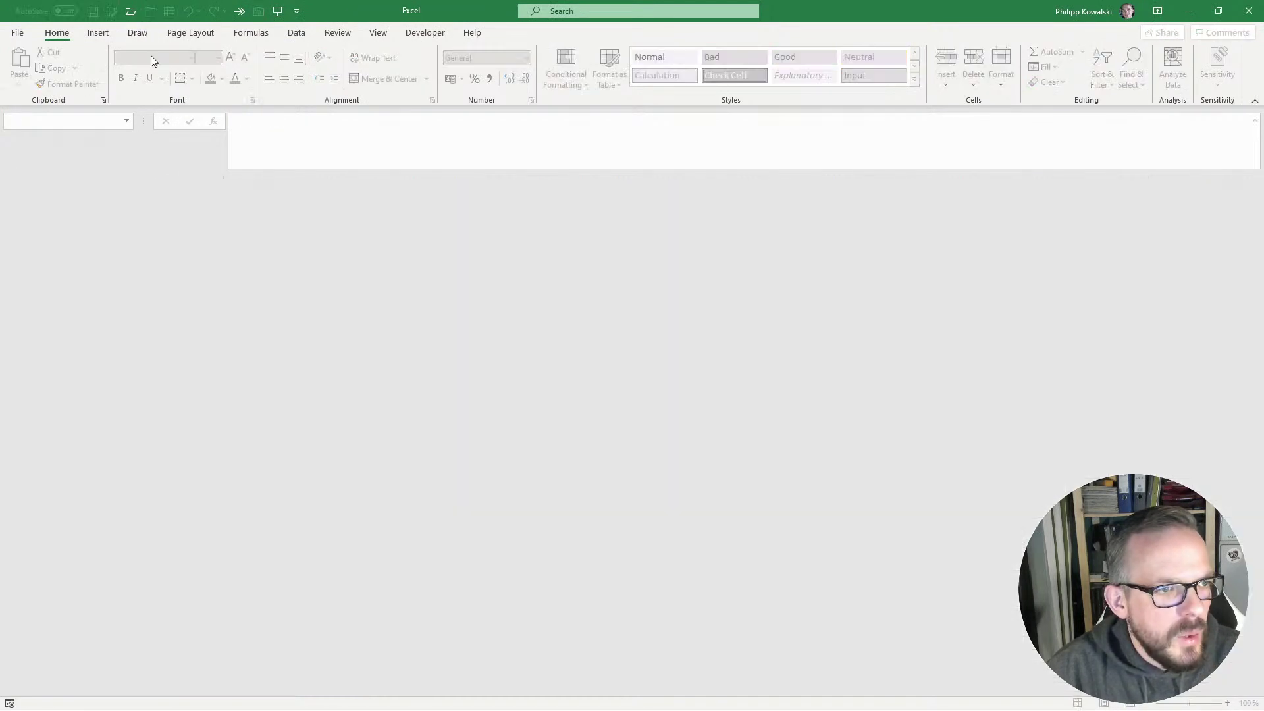
click(1188, 10)
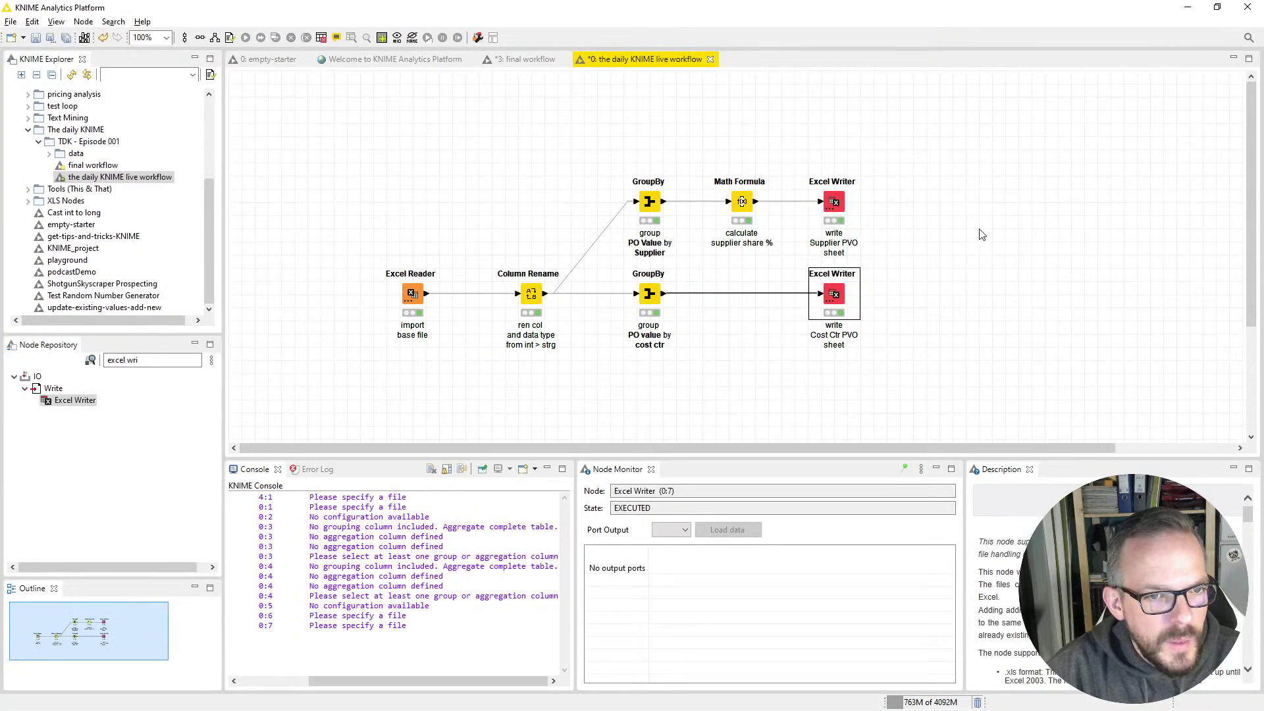
Reset the reader, rename, GroupBy and Math Formula nodes, and review the supplier Excel Writer's append and overwrite settings.
click(973, 260)
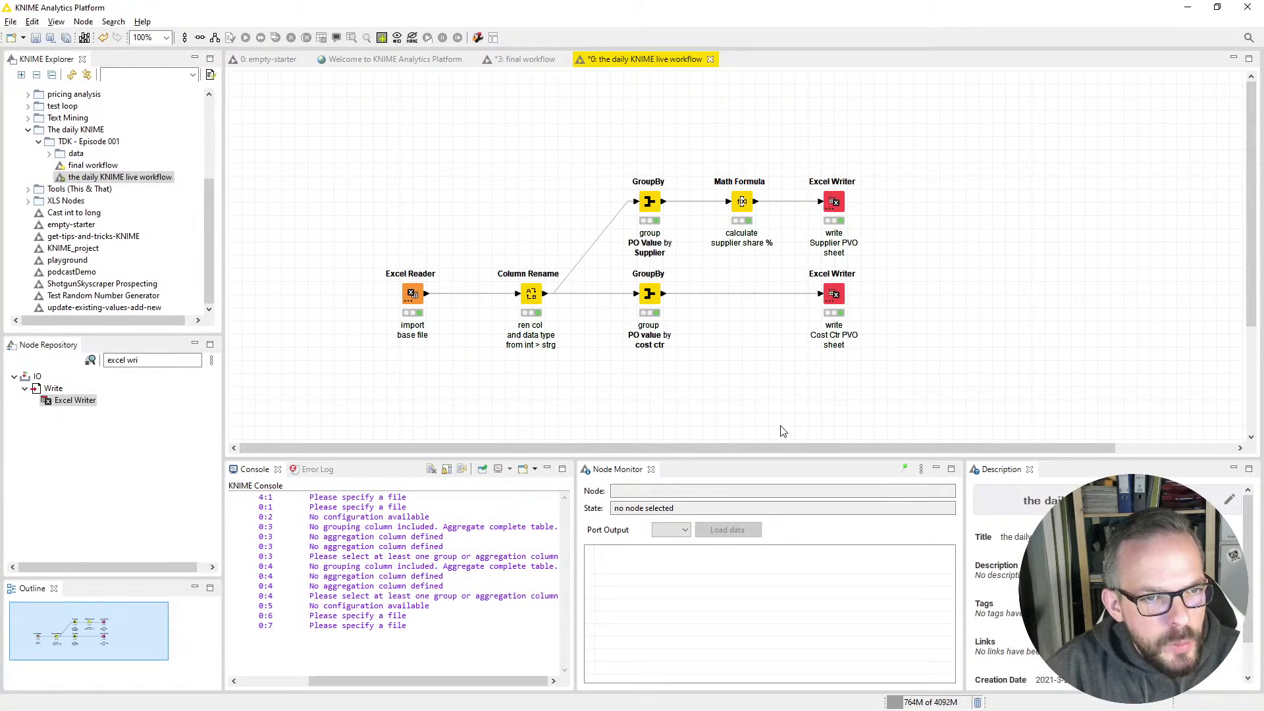
drag(783, 412, 268, 172)
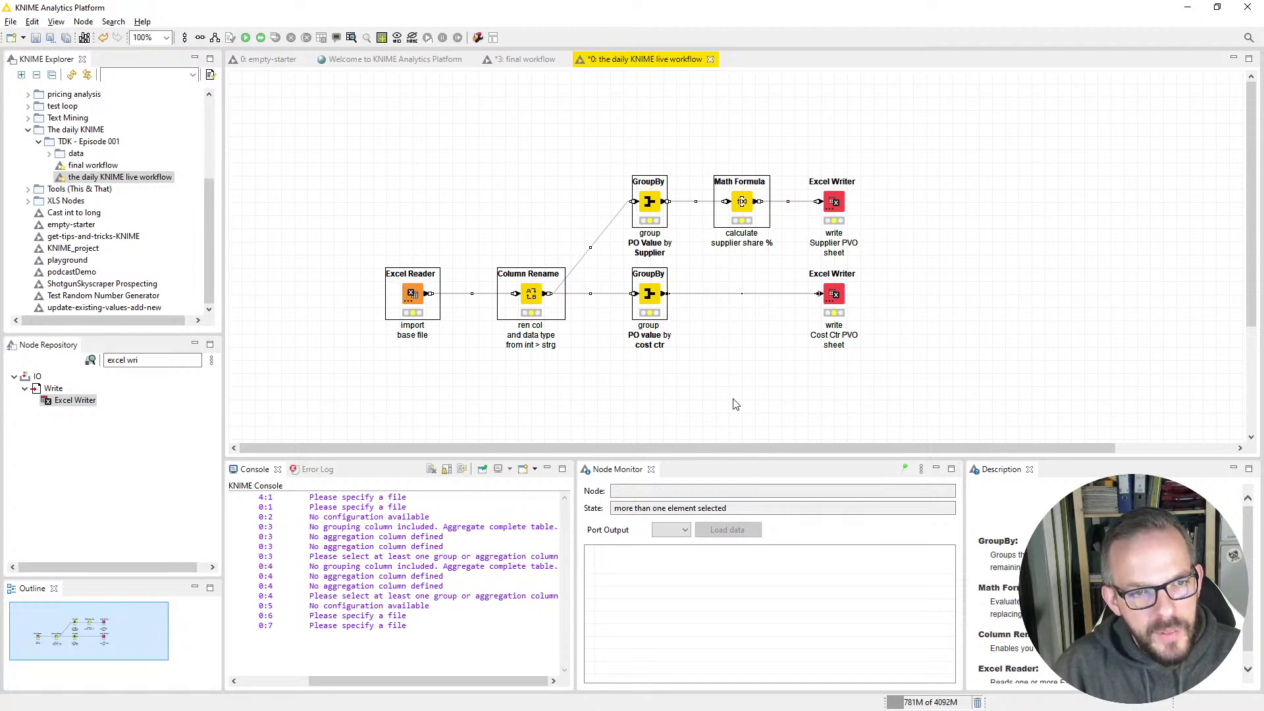
click(838, 205)
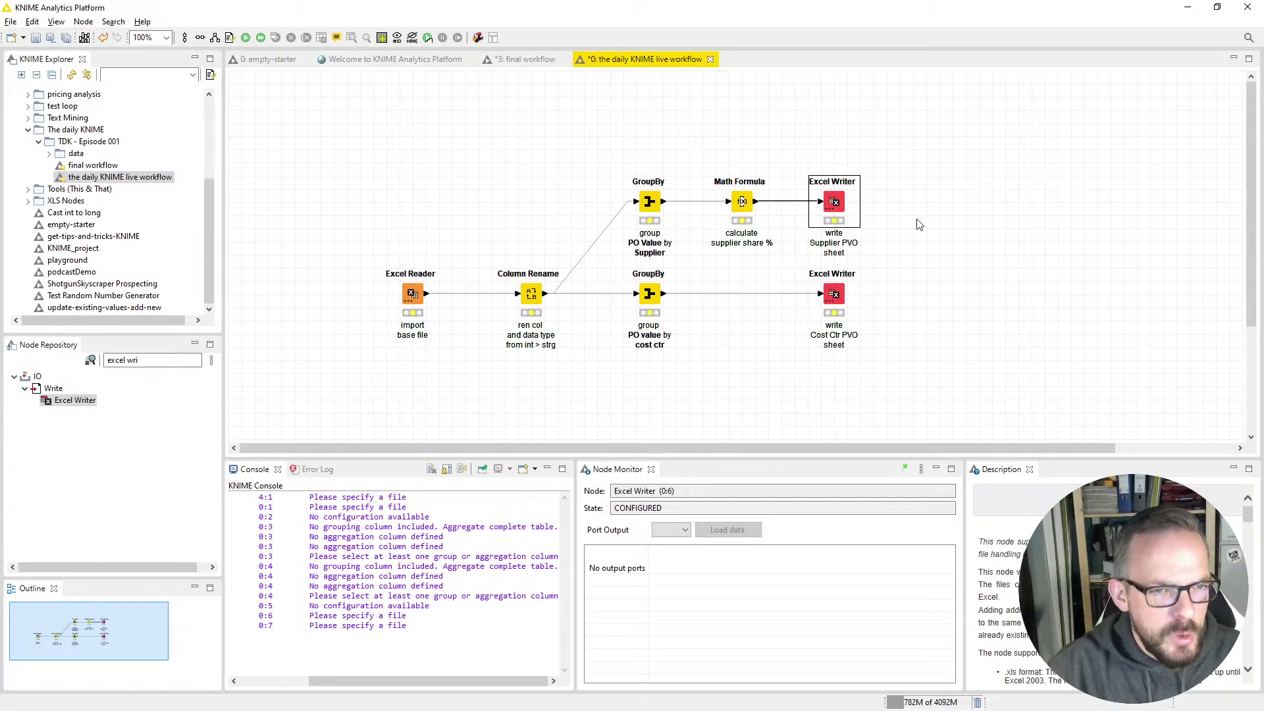
double_click(834, 205)
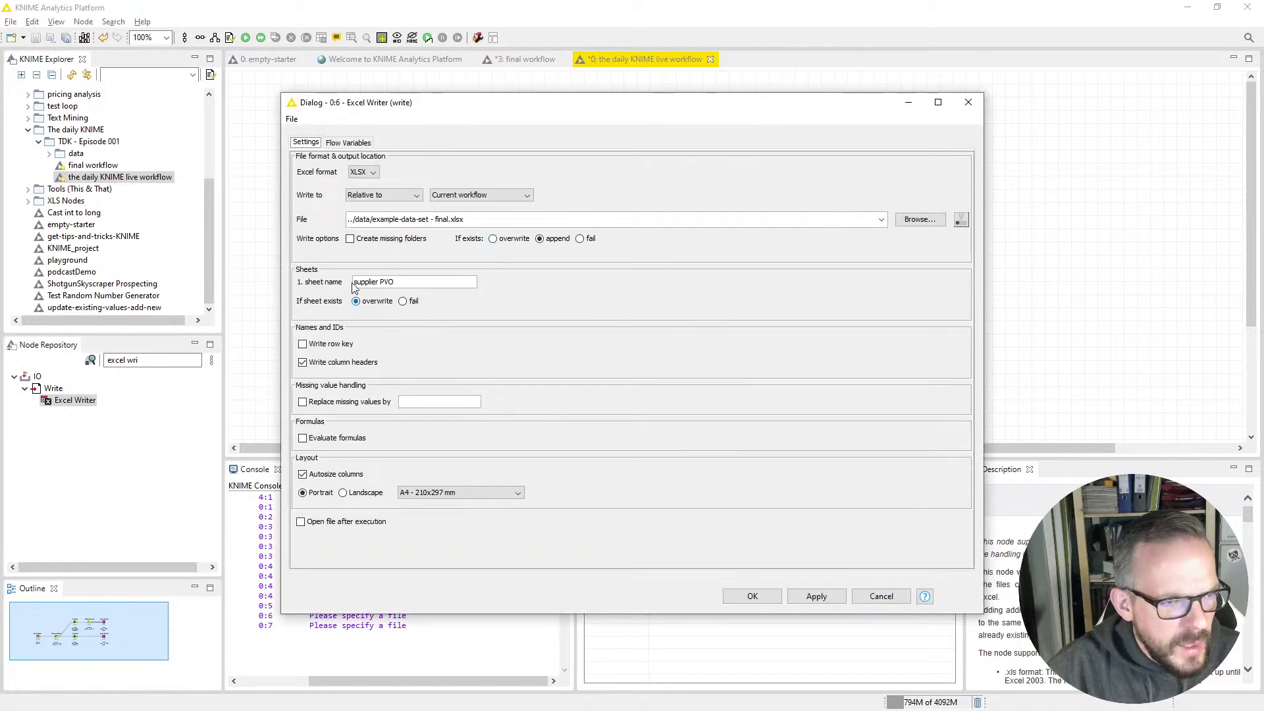
click(741, 597)
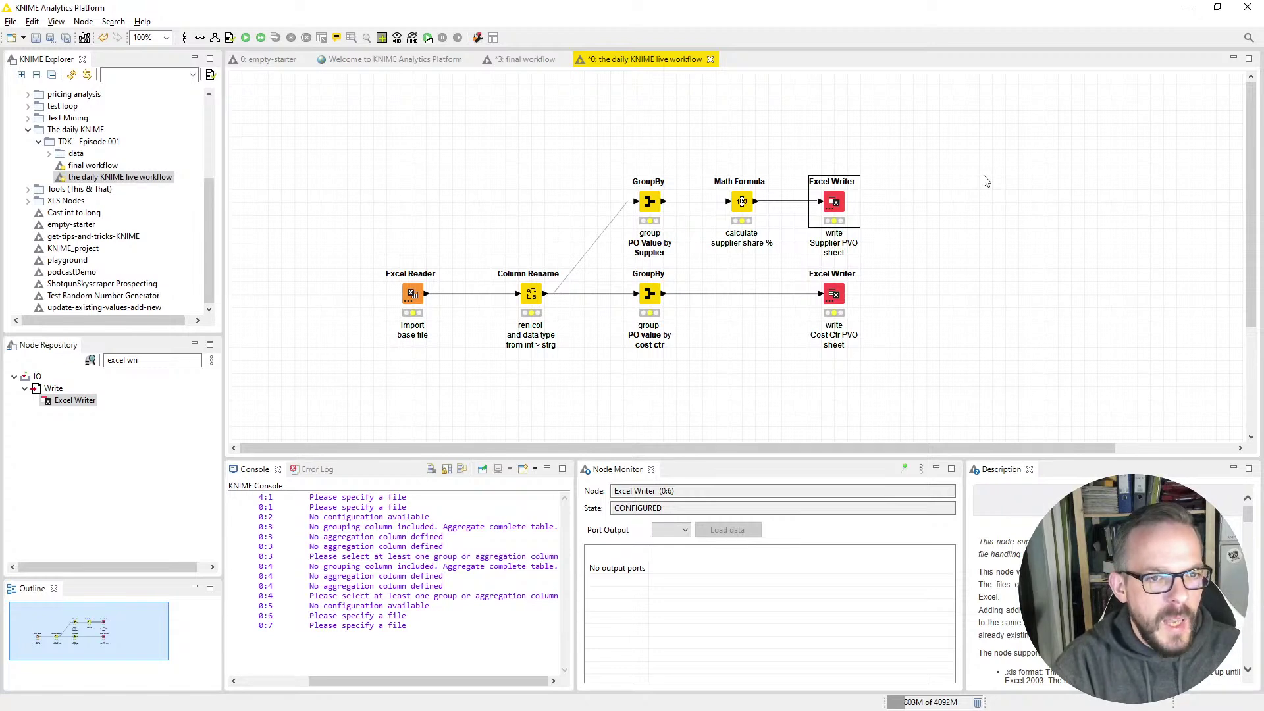
Execute the supplier PVO Excel Writer and the Cost Ctr PVO Excel Writer again, including their upstream nodes.
key(F7)
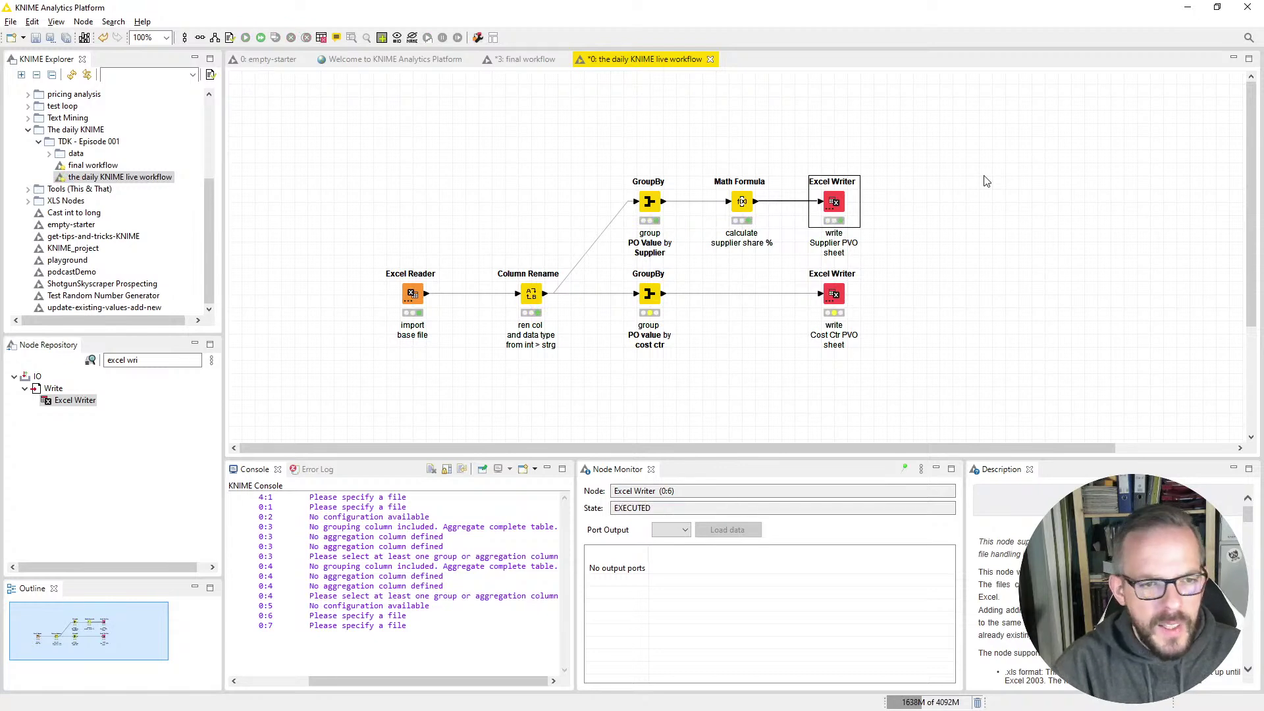
right_click(831, 302)
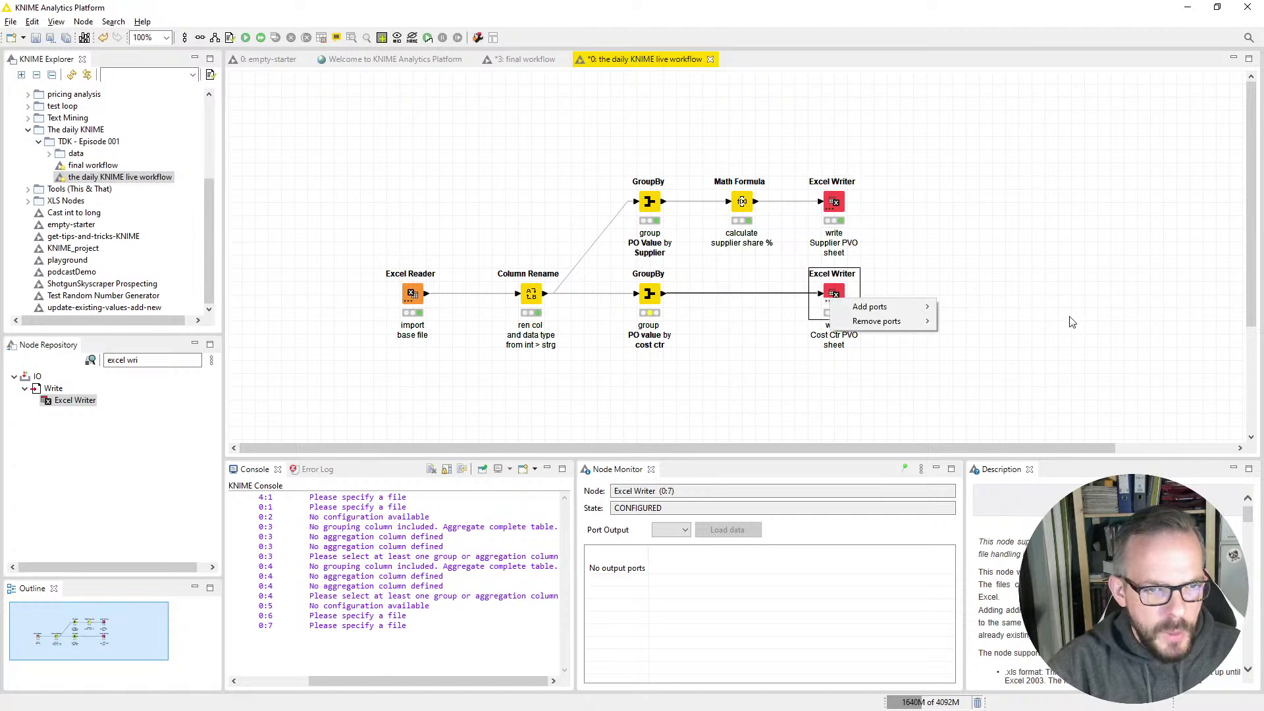
click(1071, 321)
key(F7)
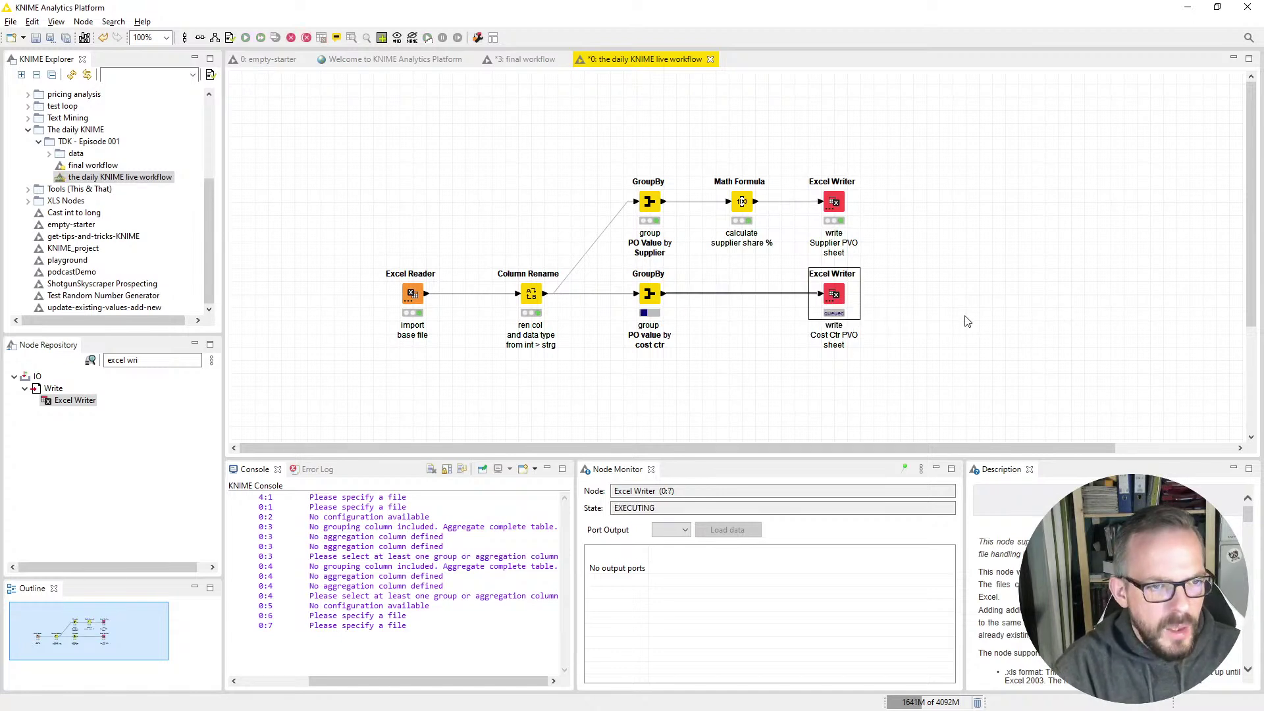